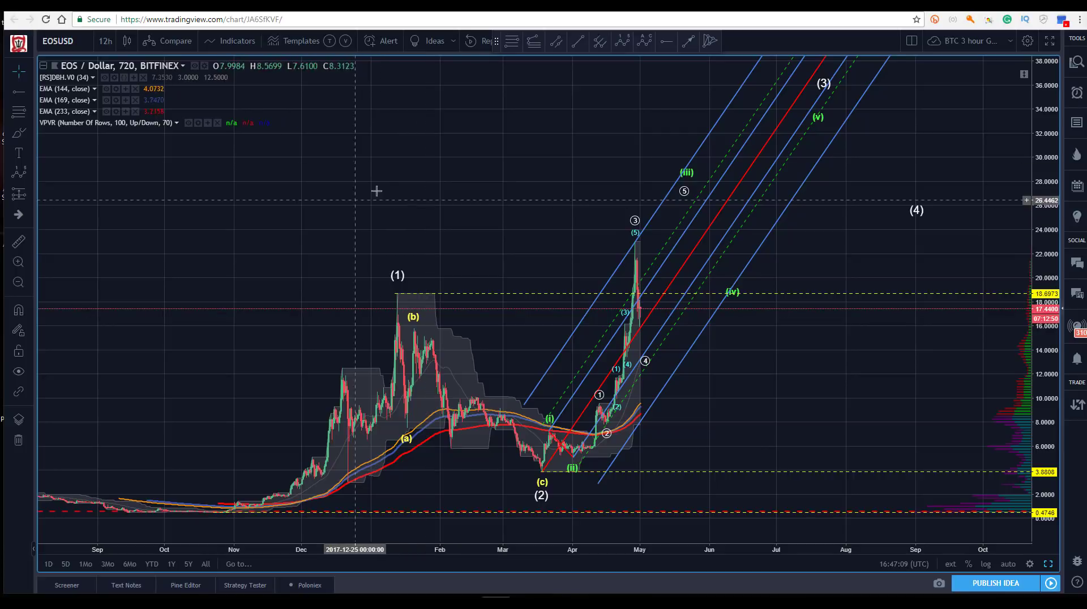
drag(376, 189, 360, 167)
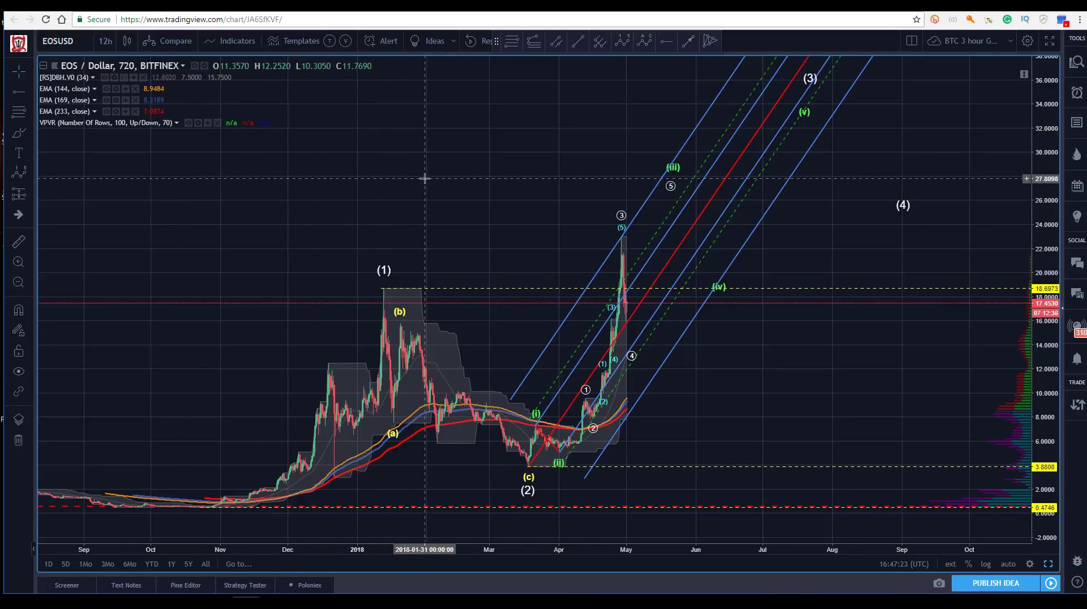
drag(436, 179, 472, 173)
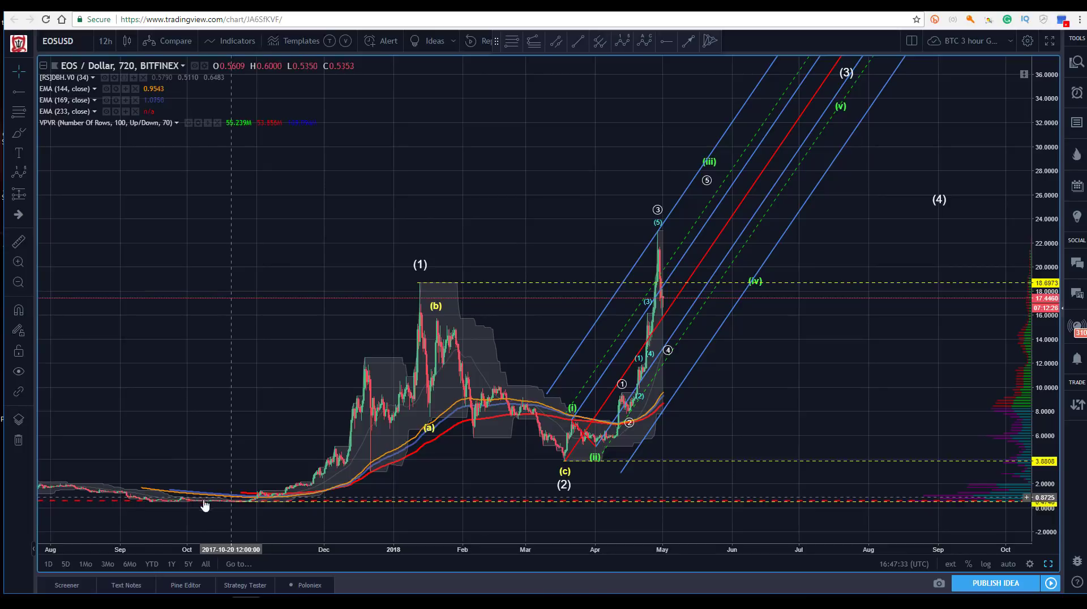
drag(238, 506, 366, 469)
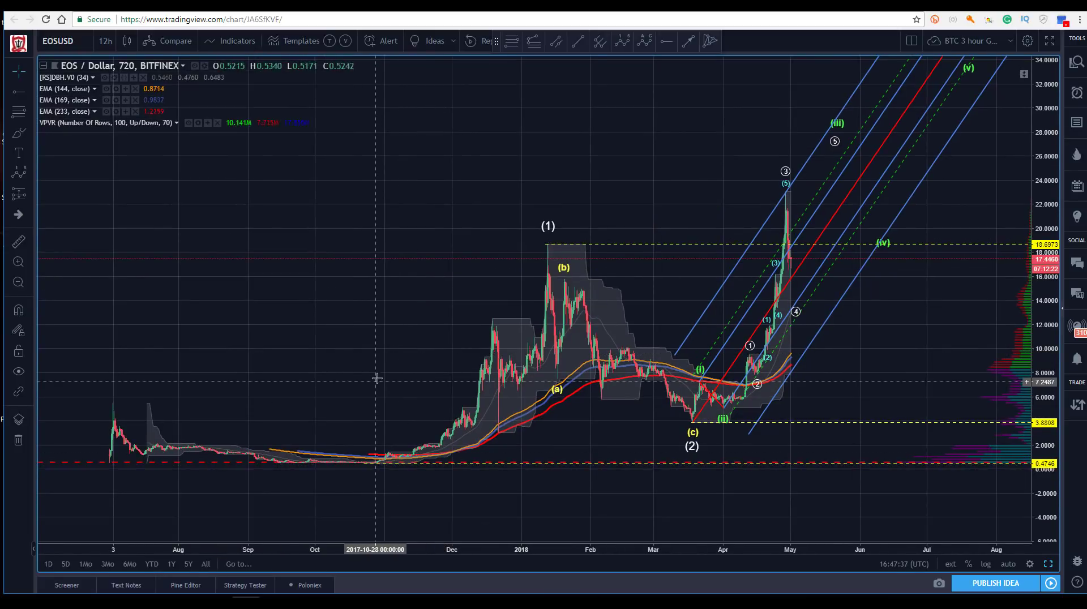
drag(377, 378, 303, 390)
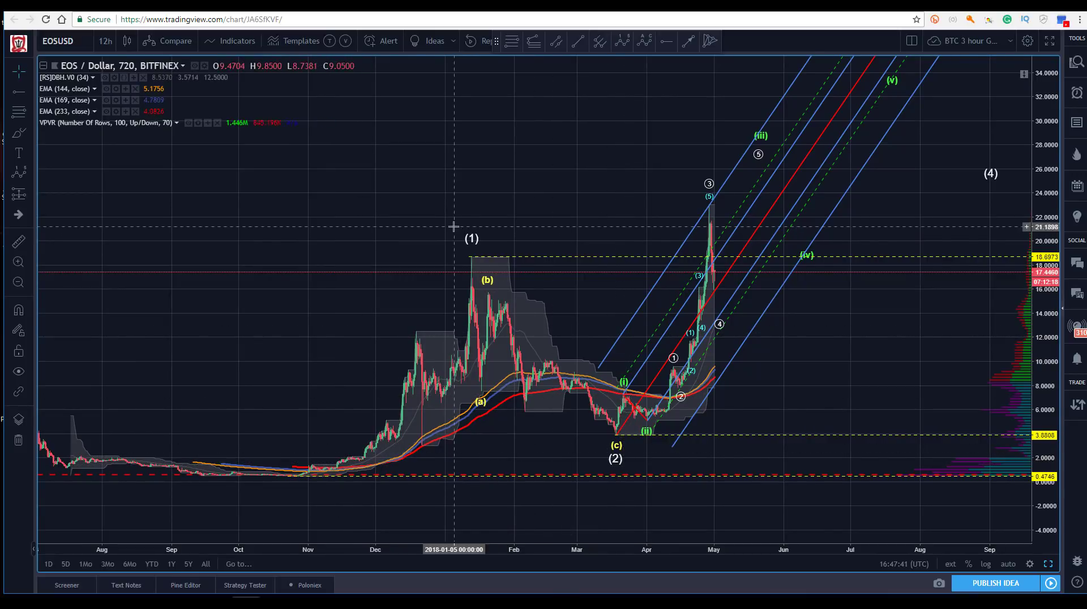
drag(425, 167, 400, 160)
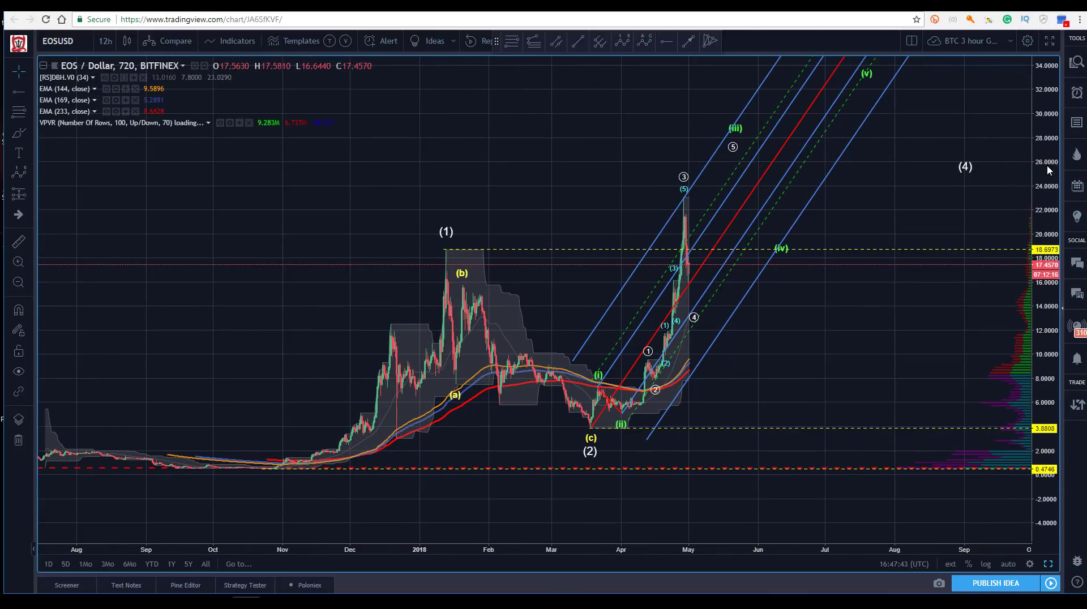
- Draw a Fib retracement from the late-October 2017 low at about 0.46 to the wave (1) high at about 18.70
drag(1048, 170, 1047, 154)
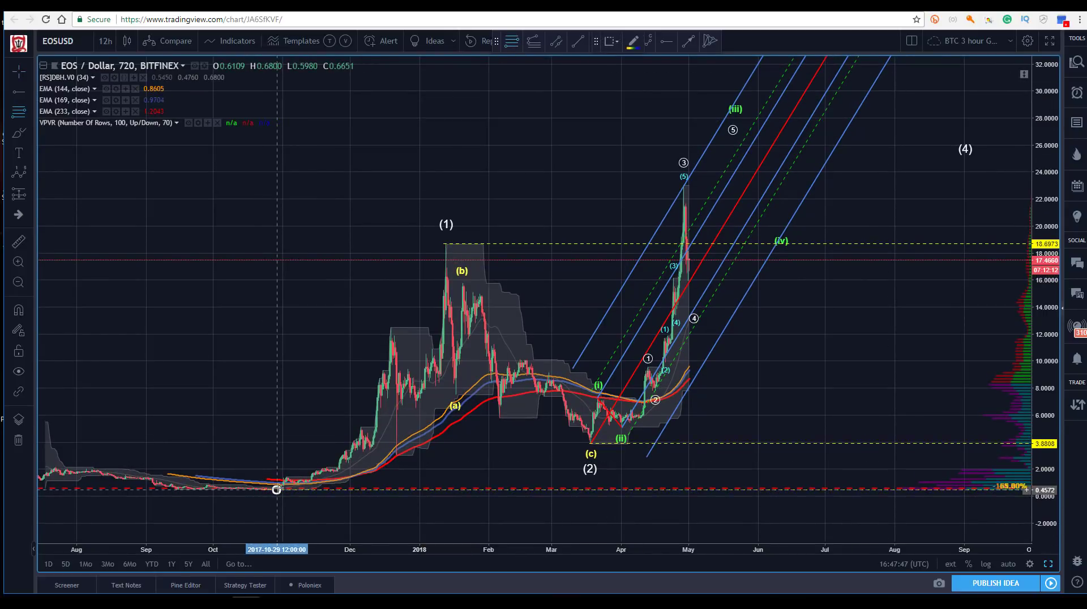
click(277, 489)
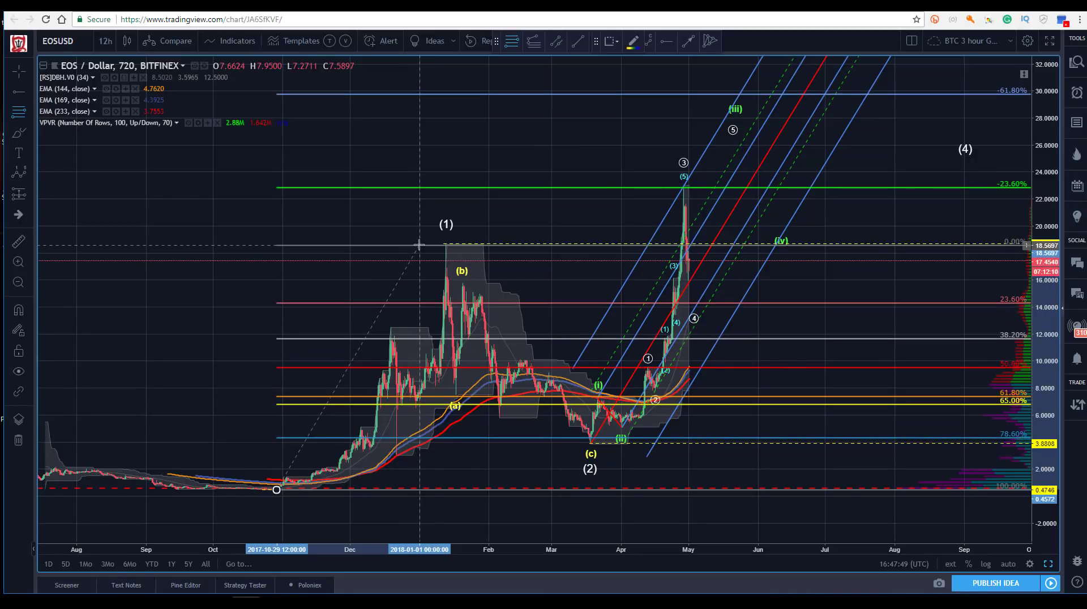
click(419, 245)
click(590, 445)
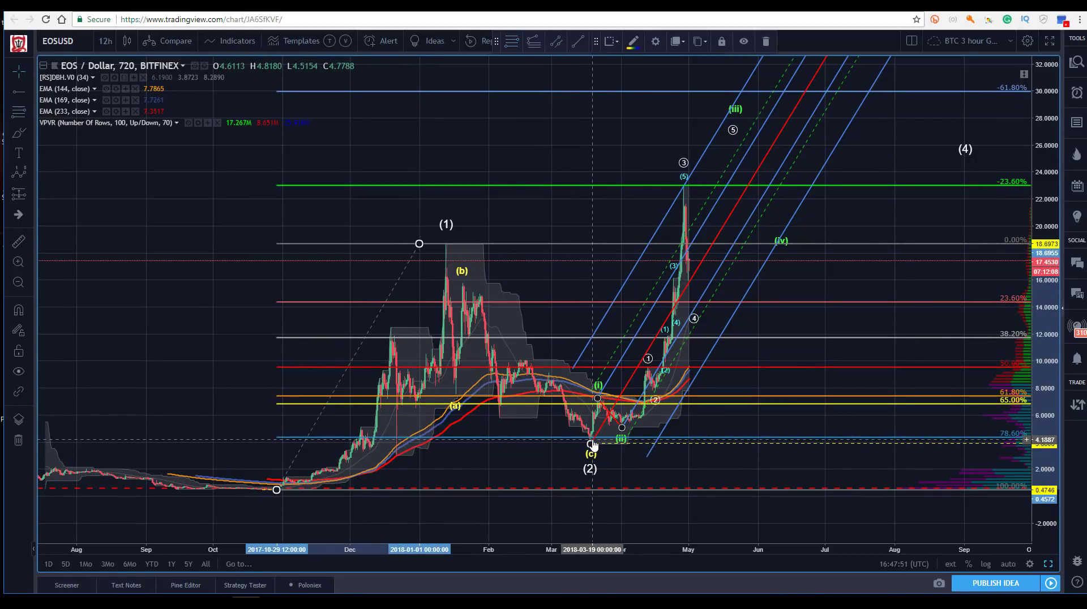
click(275, 325)
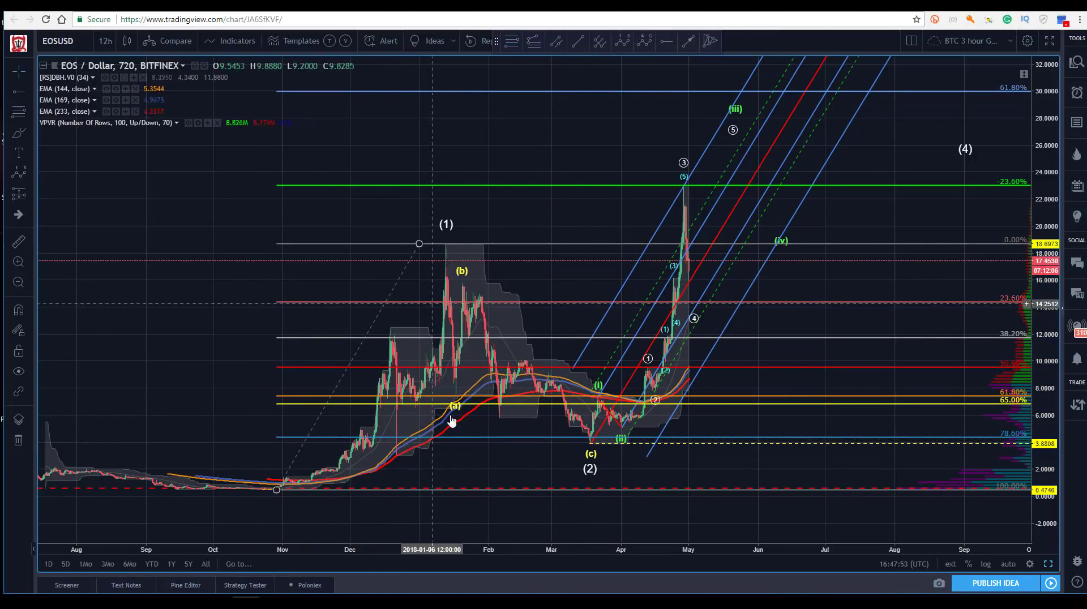
- Move the wave (3) label up to the -100% retracement level, in mid-July 2018
click(589, 470)
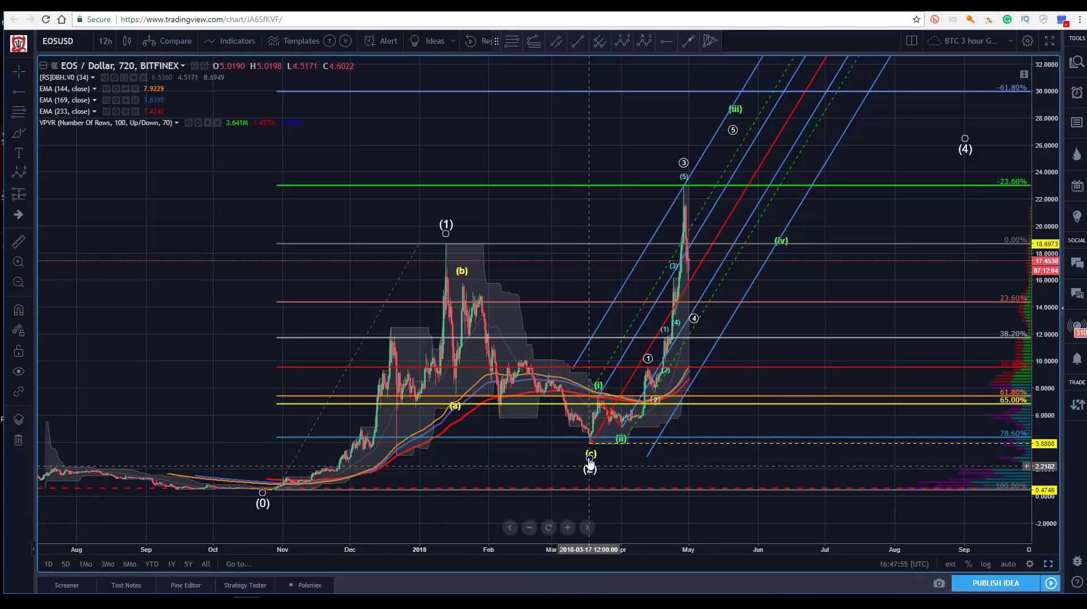
click(592, 453)
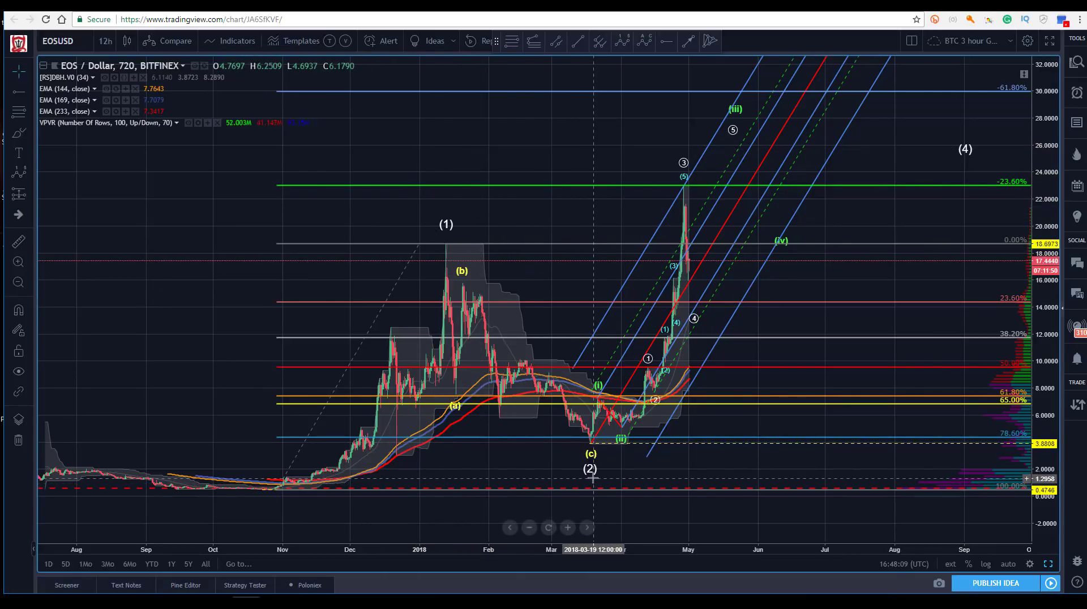
drag(632, 146, 575, 151)
drag(1048, 148, 1047, 165)
drag(602, 104, 617, 131)
click(839, 94)
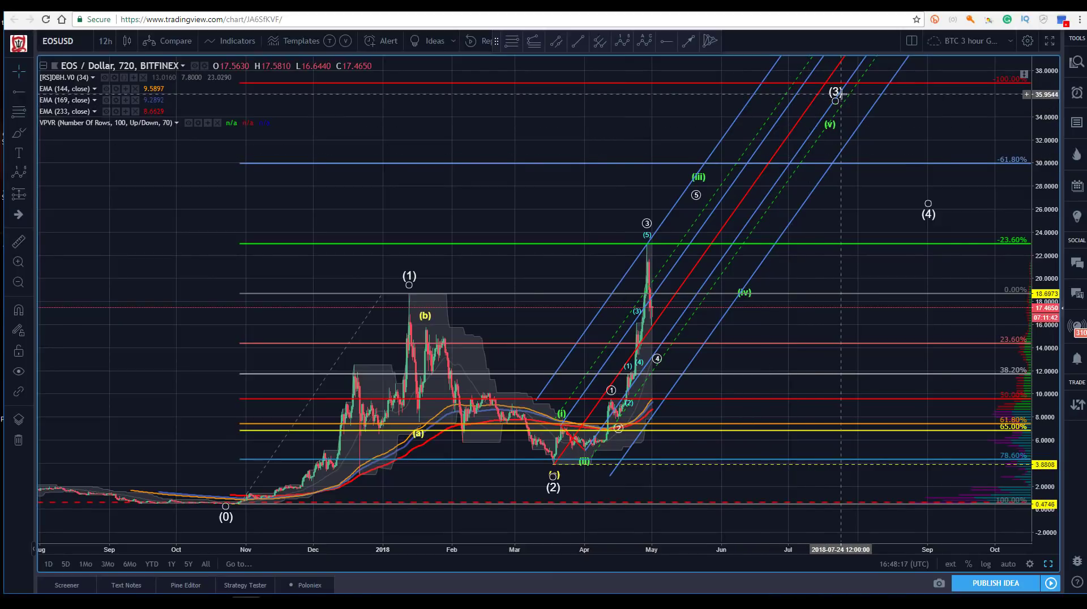
drag(840, 96, 832, 88)
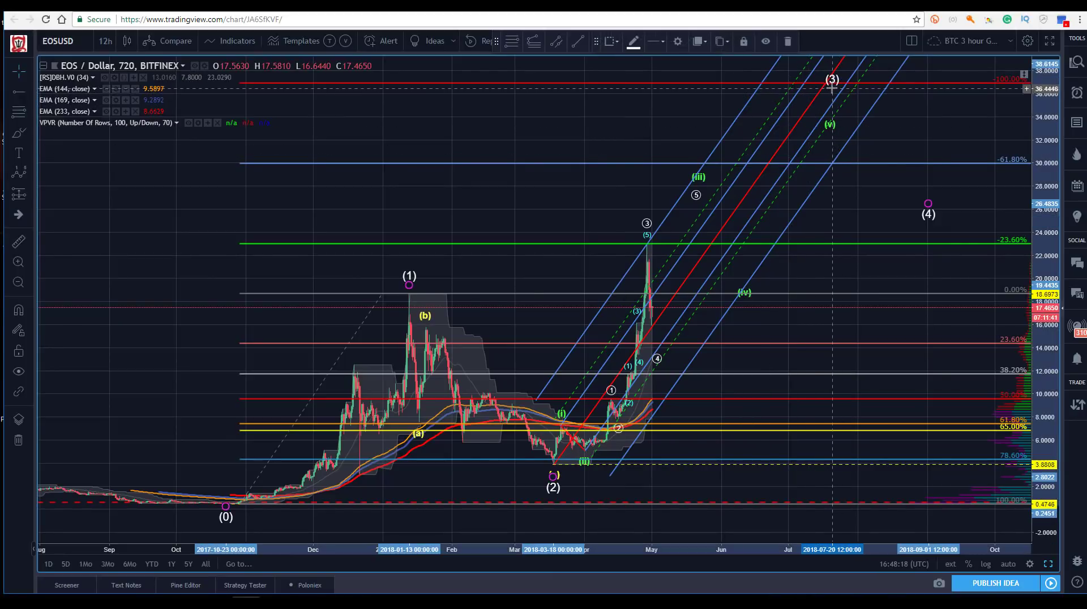
click(503, 173)
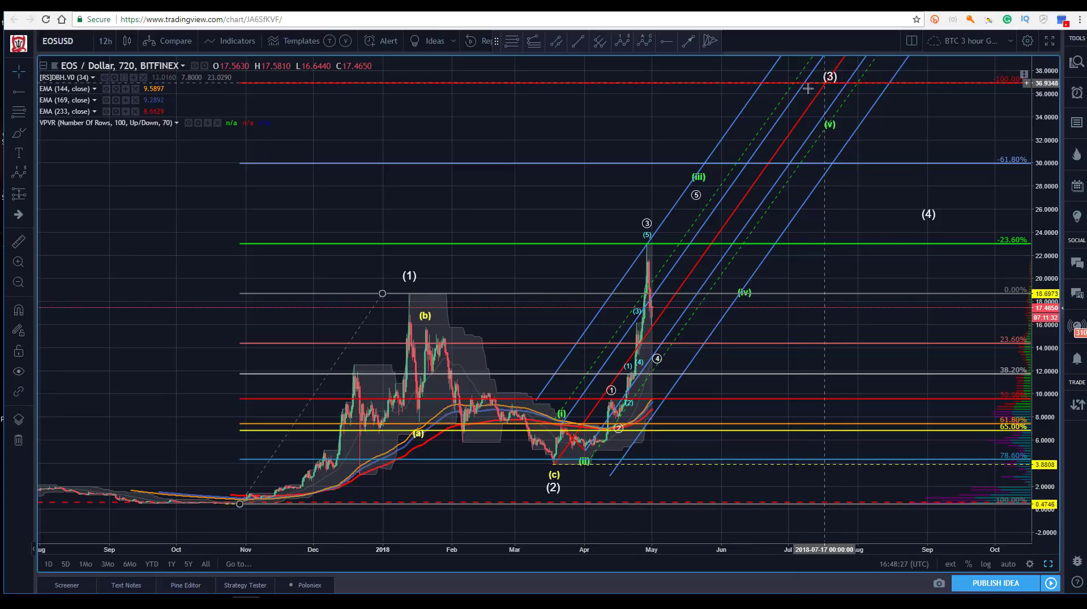
- Draw a trend-based Fib extension from the late-October 2017 low through the wave (1) high to the wave (2) low at about 3.92
drag(665, 113, 687, 112)
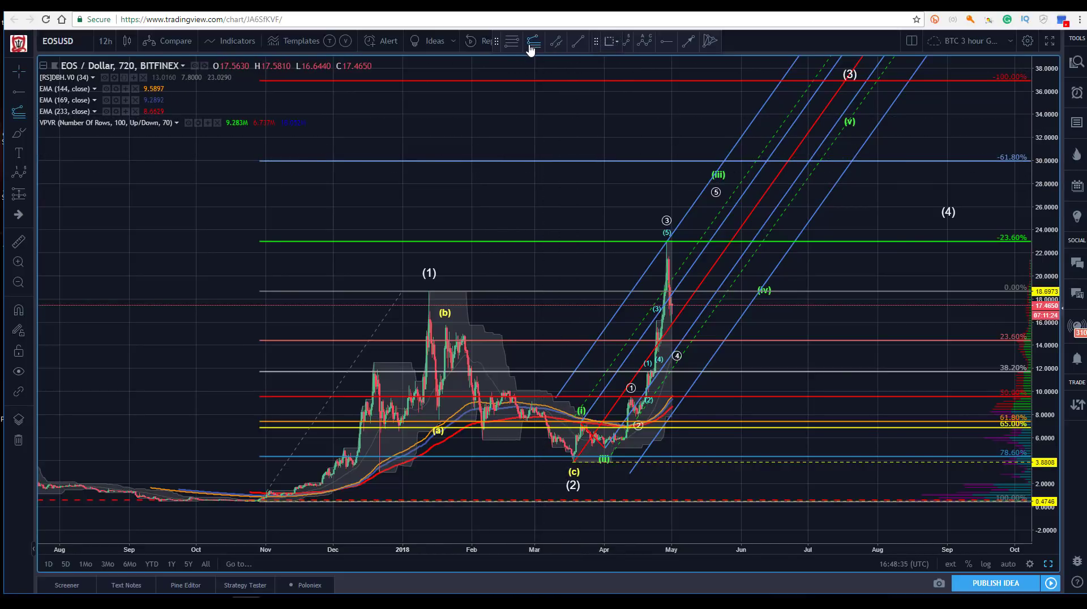
click(264, 502)
click(427, 292)
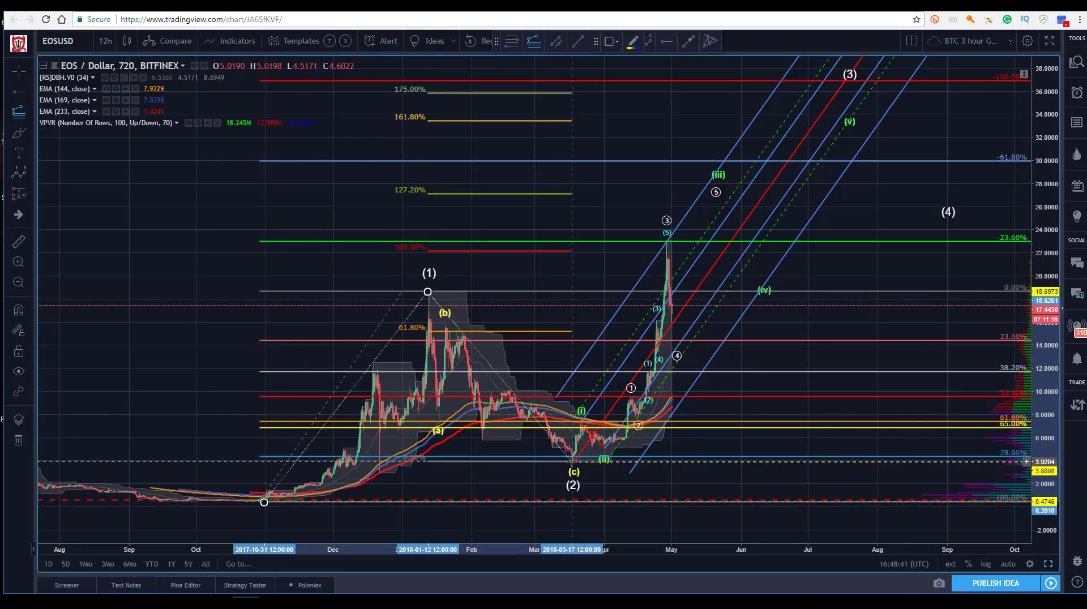
click(571, 460)
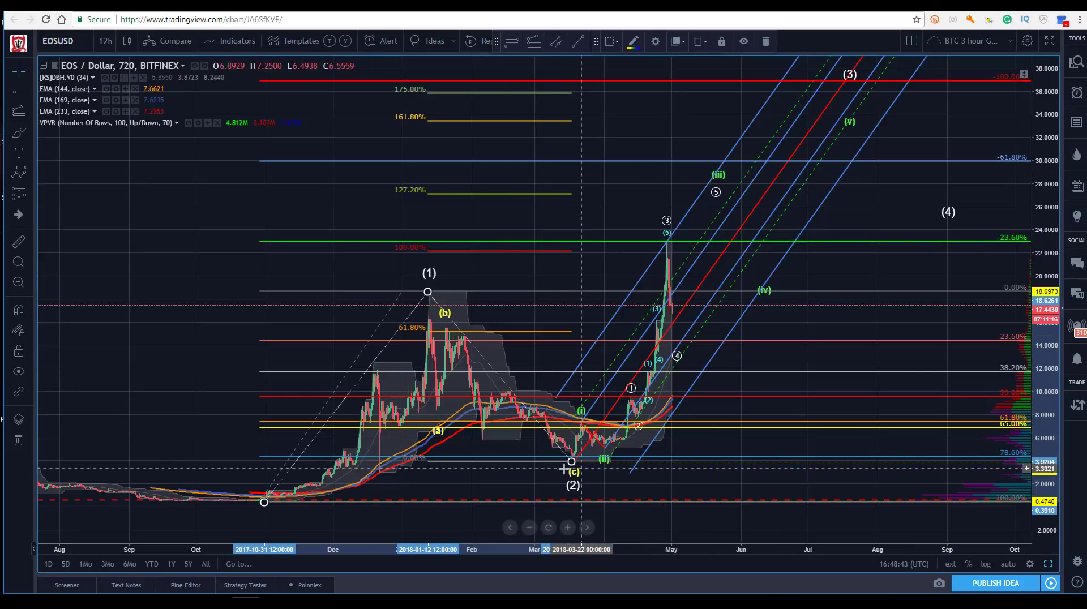
click(270, 229)
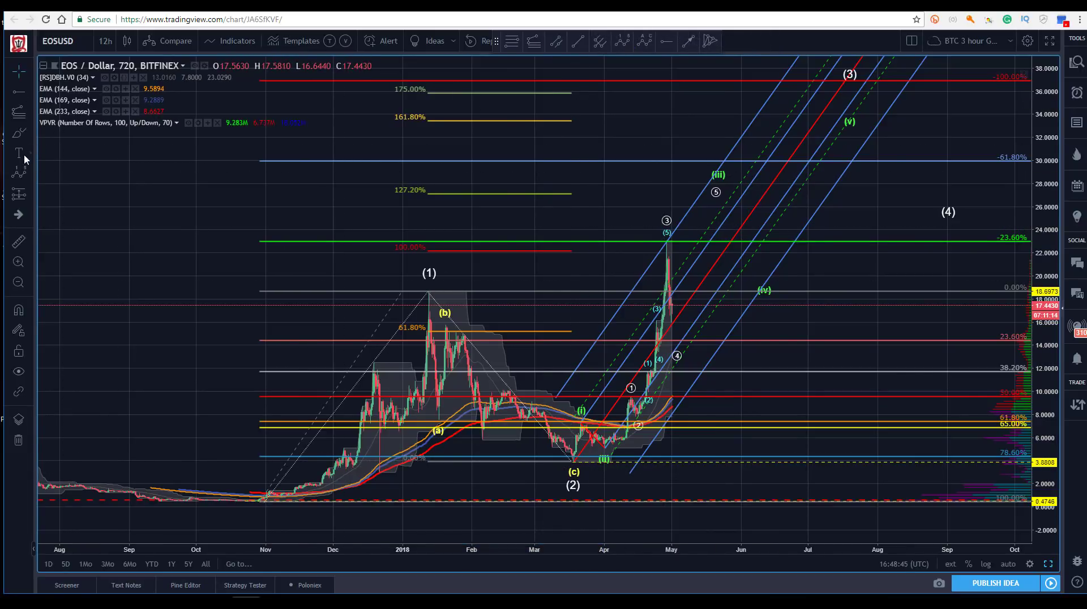
- Draw a rectangle from mid-March to mid-September 2018 between the 161.8% and 175% extension levels, and move the wave (3) label inside it
click(31, 139)
click(73, 153)
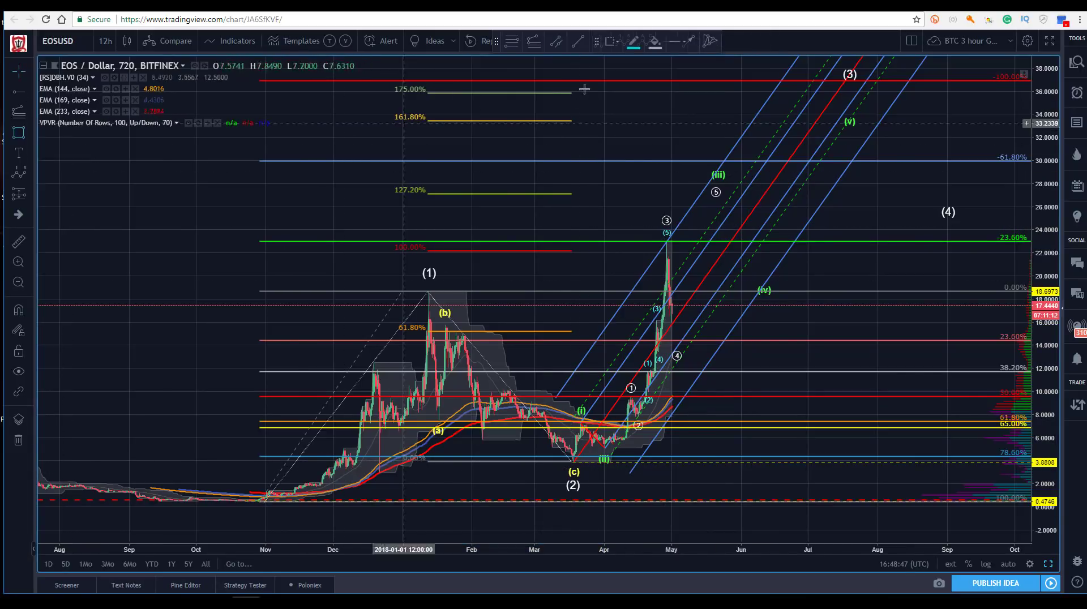
click(569, 90)
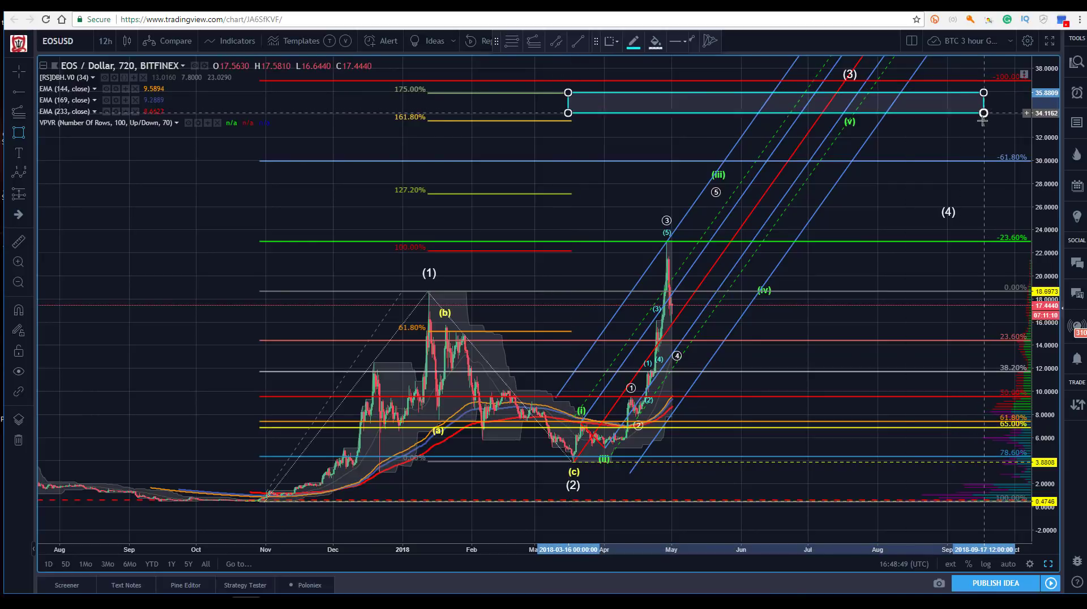
click(981, 120)
drag(852, 79, 813, 99)
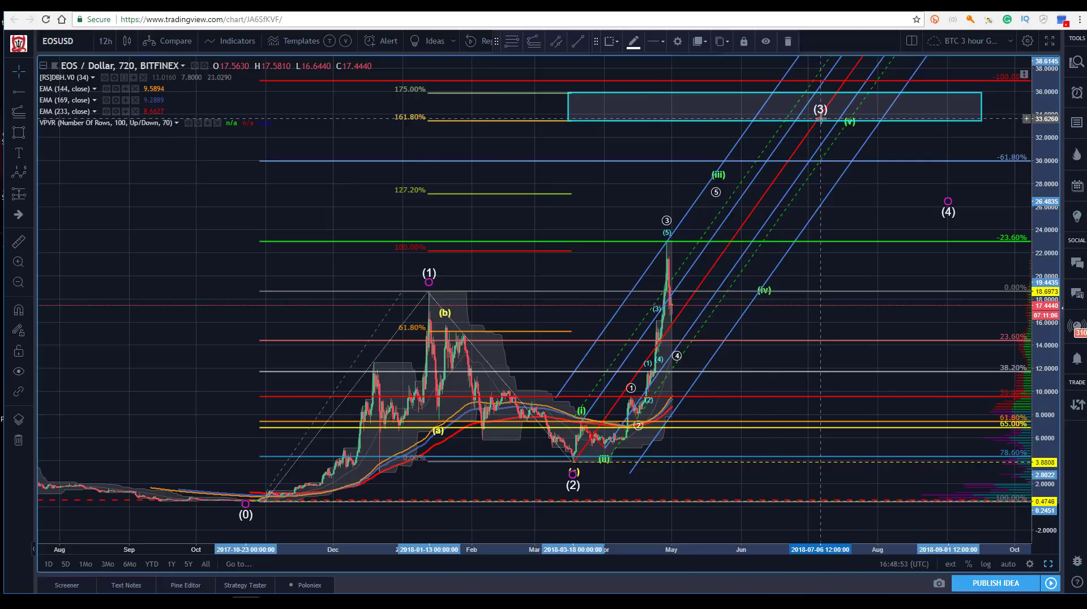
click(648, 144)
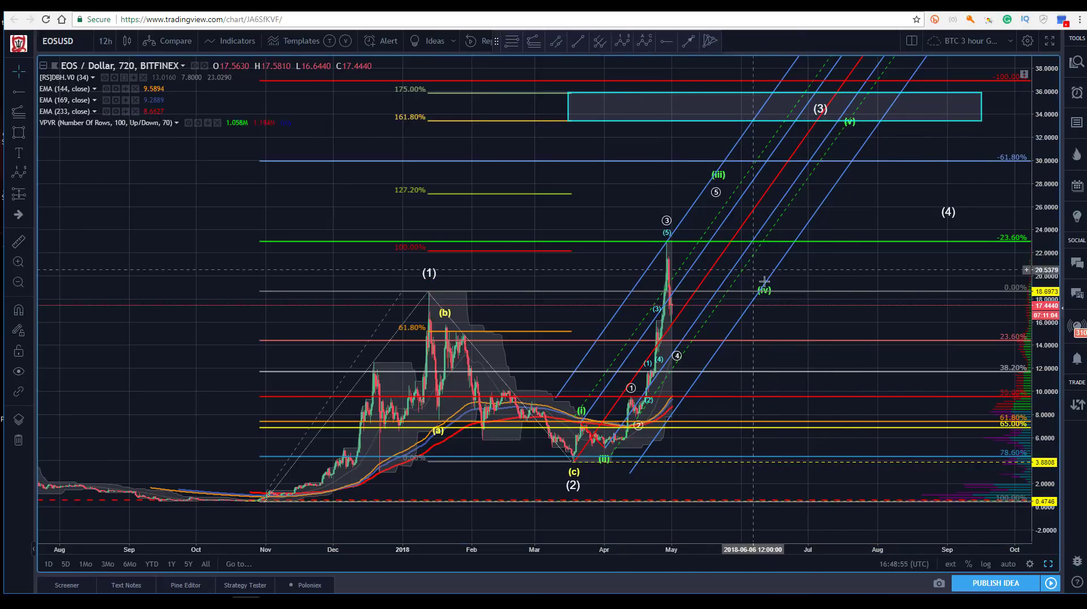
- Raise the green wave (iv) label to about 21 in June, and shift wave (v) to early July just under wave (3)
drag(764, 282, 763, 271)
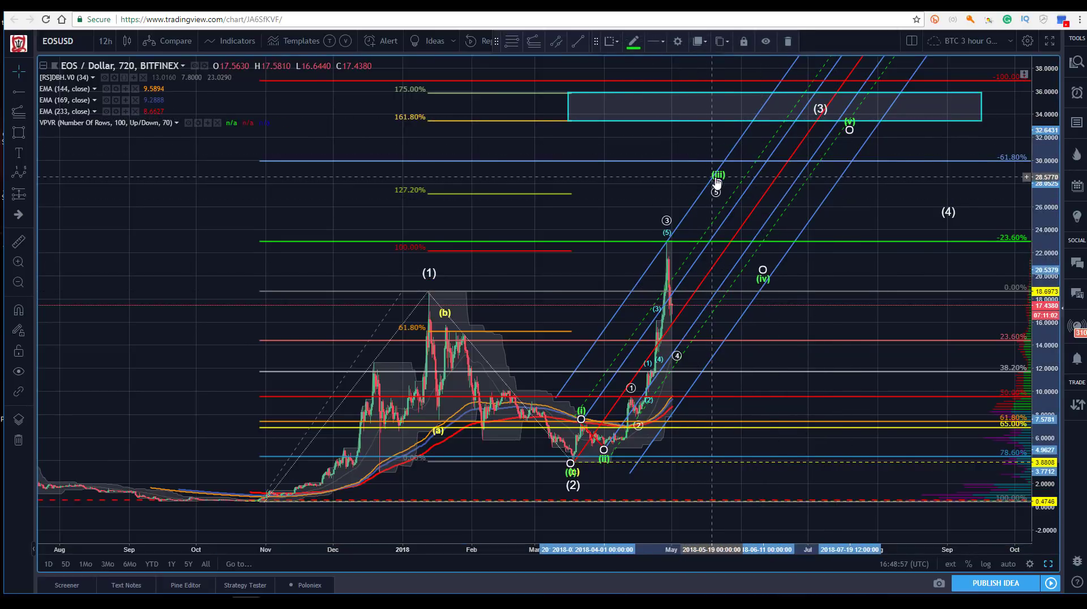
click(744, 149)
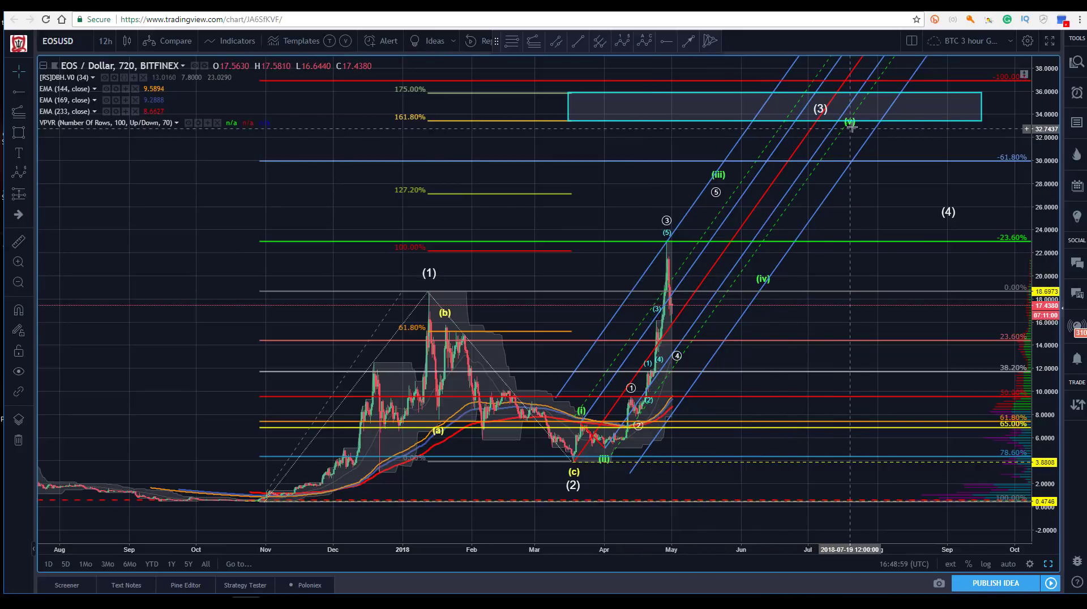
drag(850, 127, 820, 126)
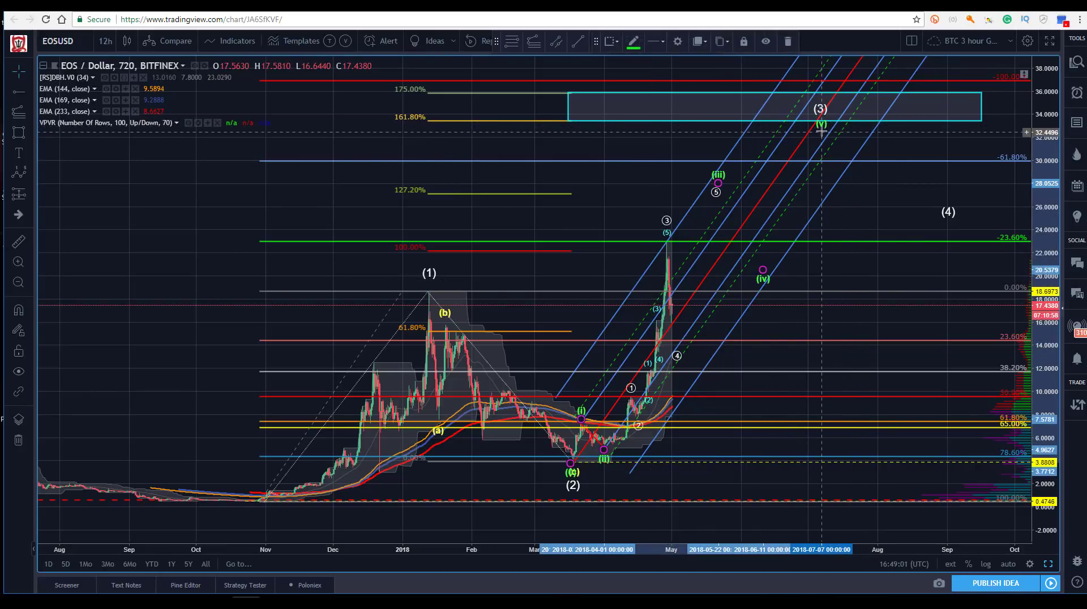
click(665, 141)
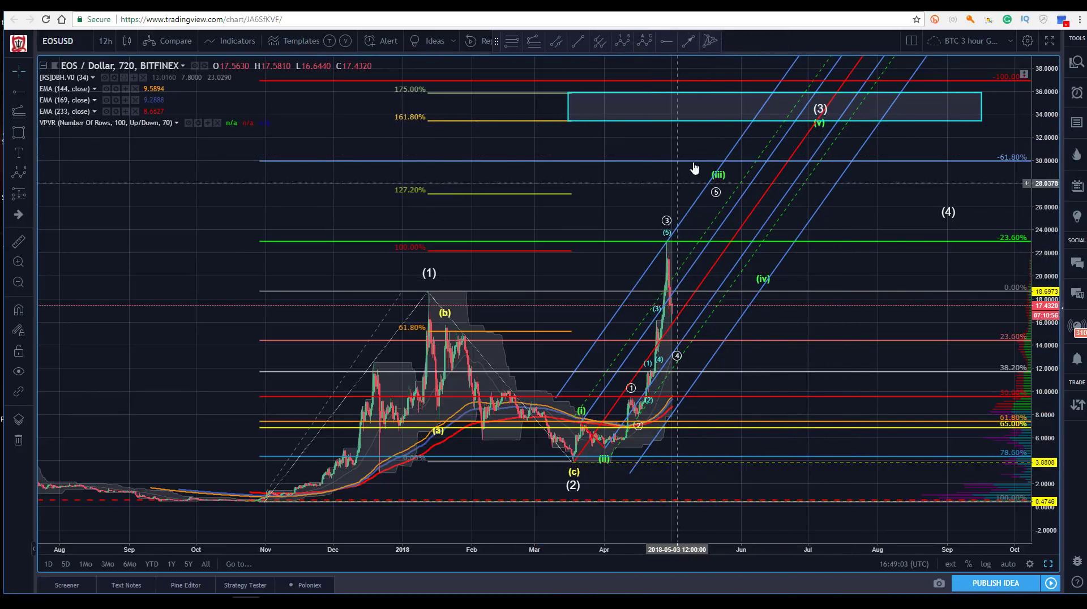
click(764, 266)
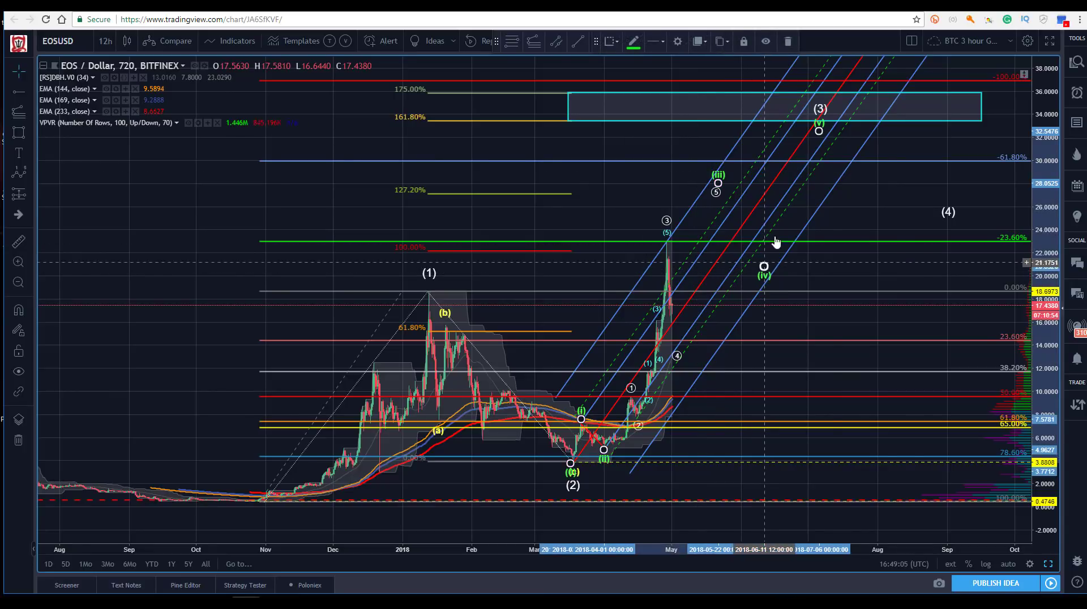
click(665, 140)
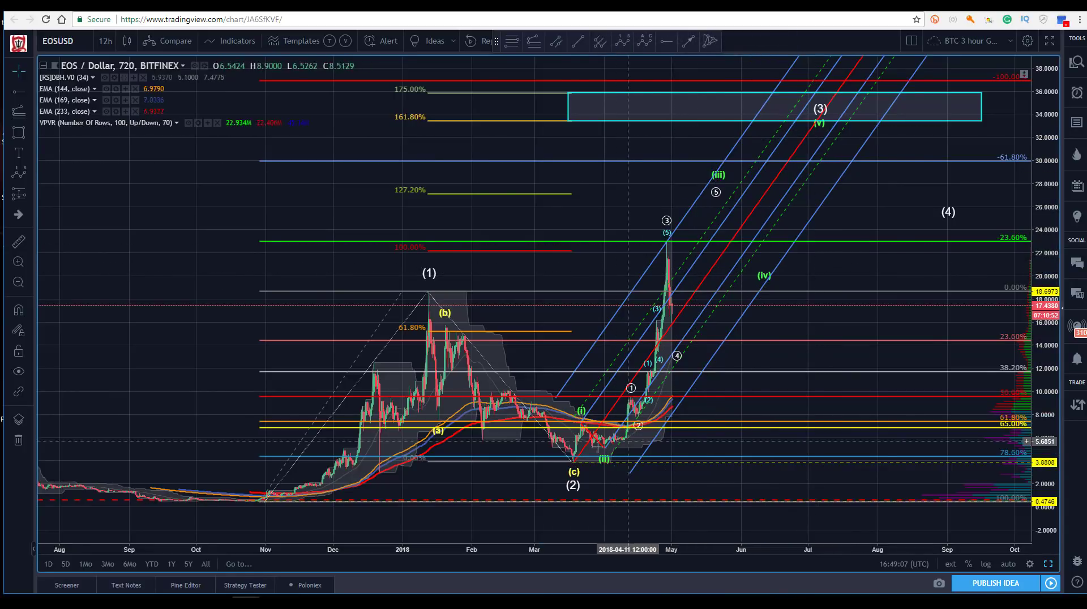
- Move the circled wave 4 label up to about 14.4 in early May 2018
click(441, 294)
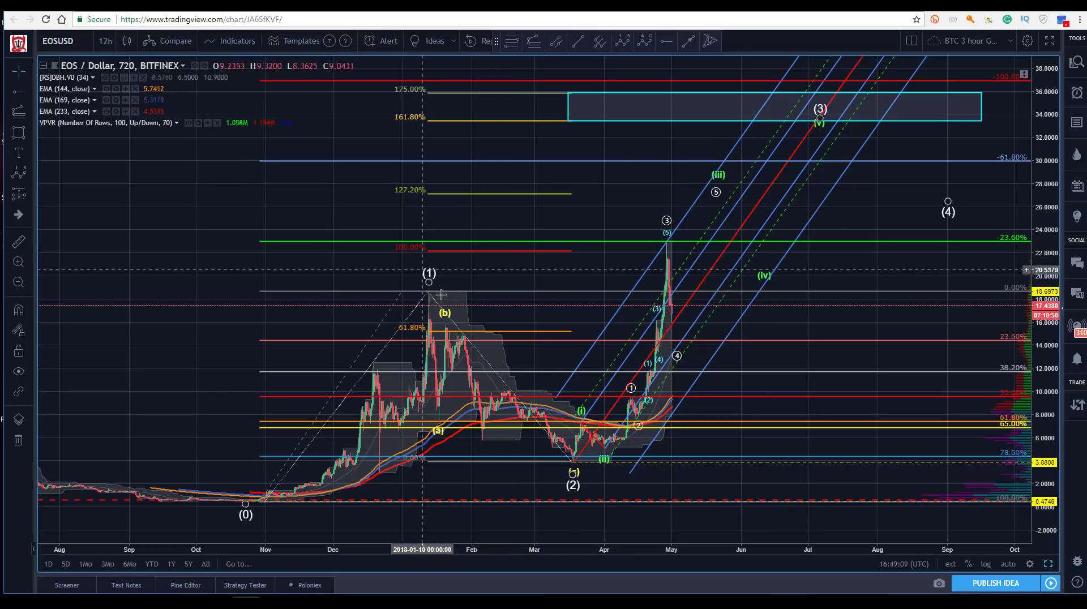
click(424, 221)
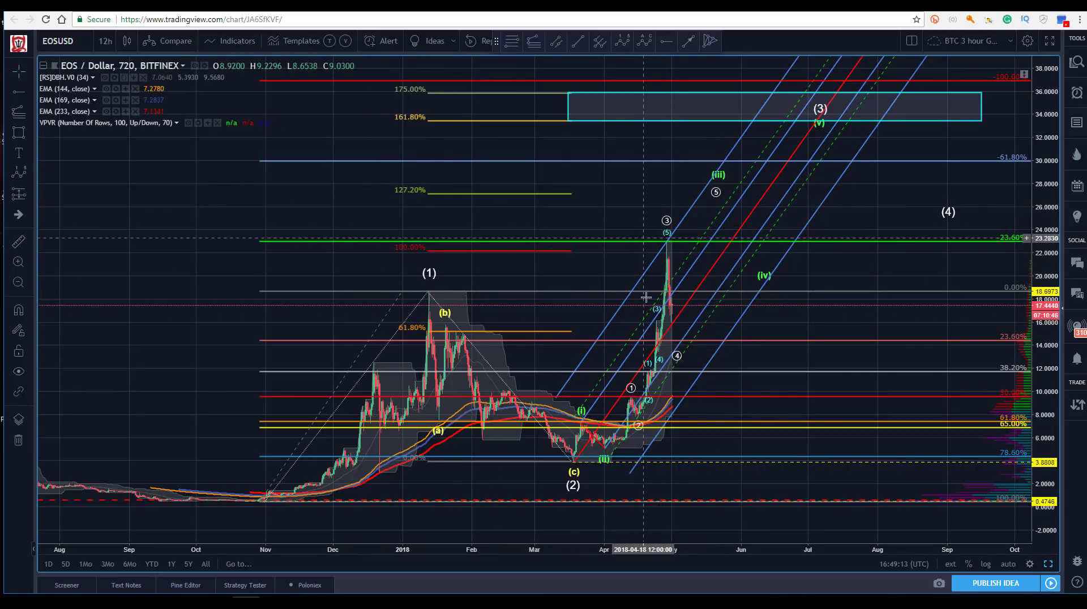
click(678, 360)
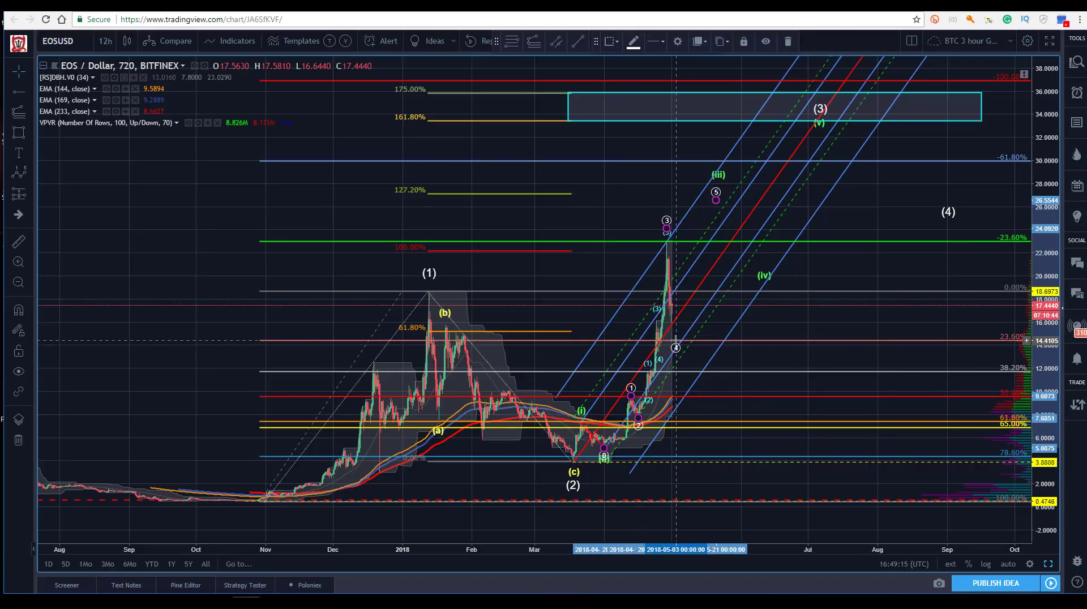
click(615, 185)
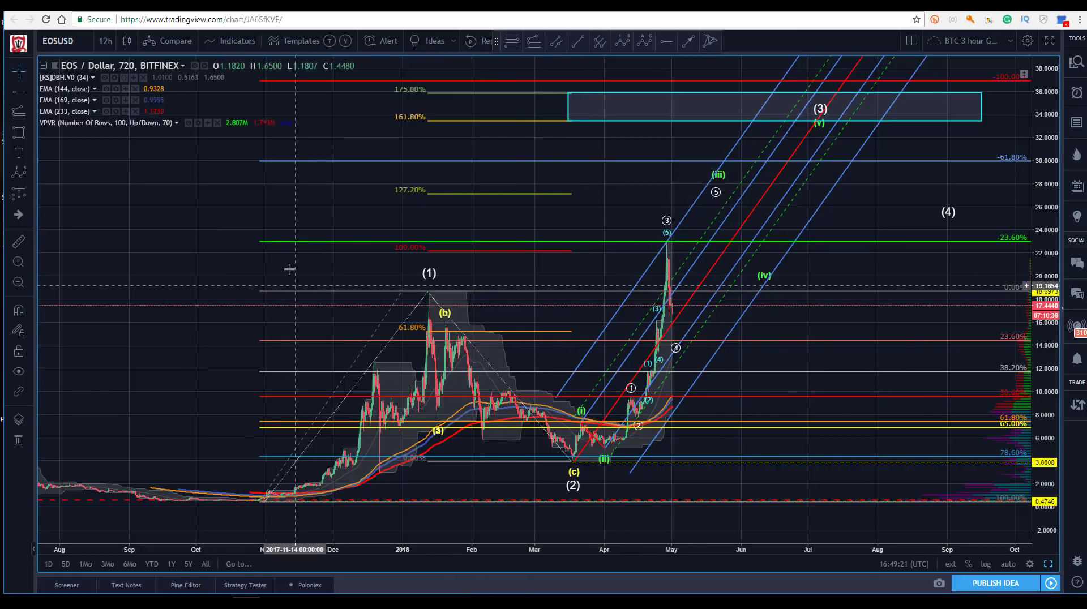
- Delete the trend-based Fib extension, leaving the retracement and the target rectangle on the chart
drag(285, 201, 277, 202)
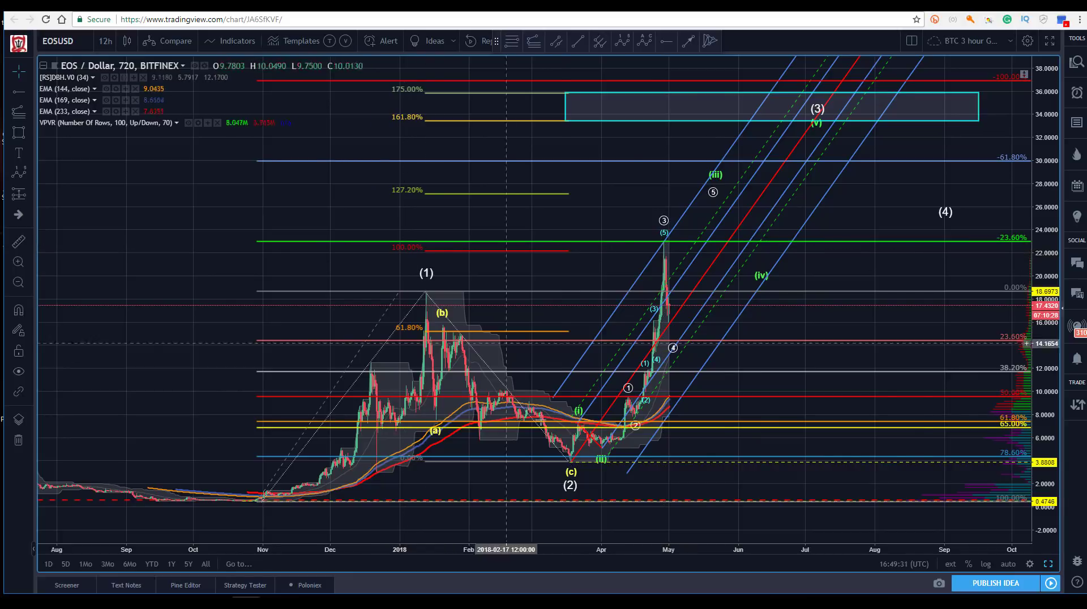
click(566, 468)
drag(566, 468, 533, 454)
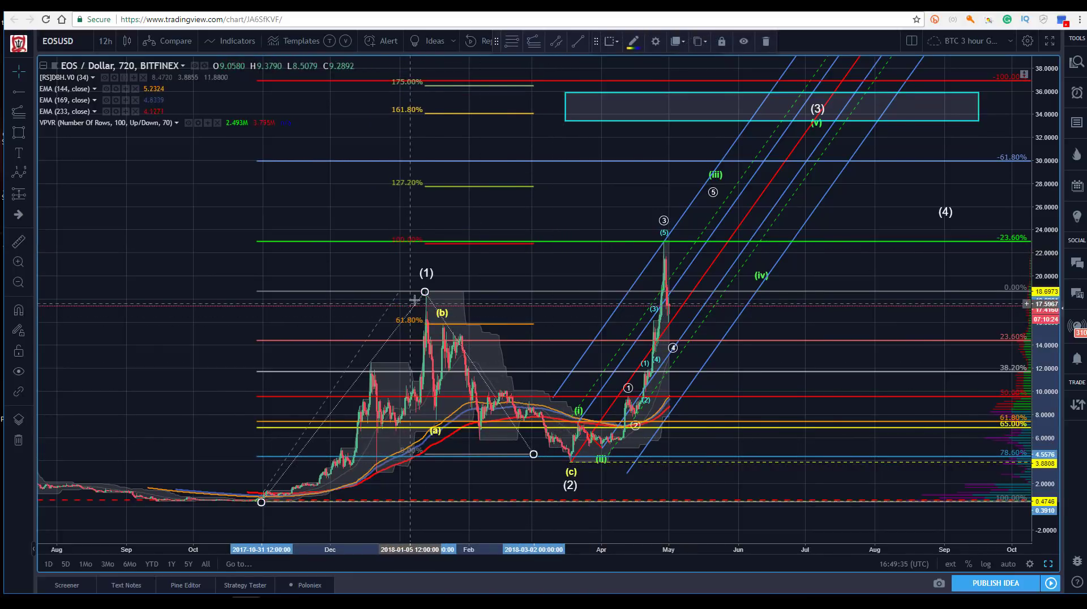
drag(533, 454, 527, 453)
key(Delete)
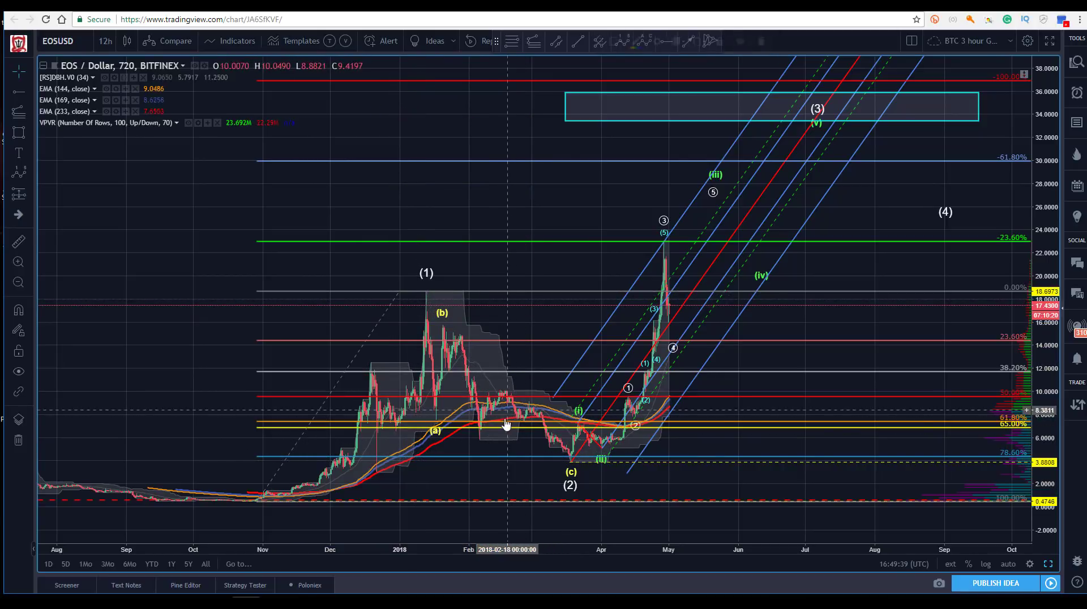
- Move the Fibonacci retracement's upper anchor to the wave (1) high at about 18.68 on 7 January 2018
mouse_move(399, 293)
mouse_down()
mouse_move(407, 280)
mouse_move(415, 290)
mouse_up()
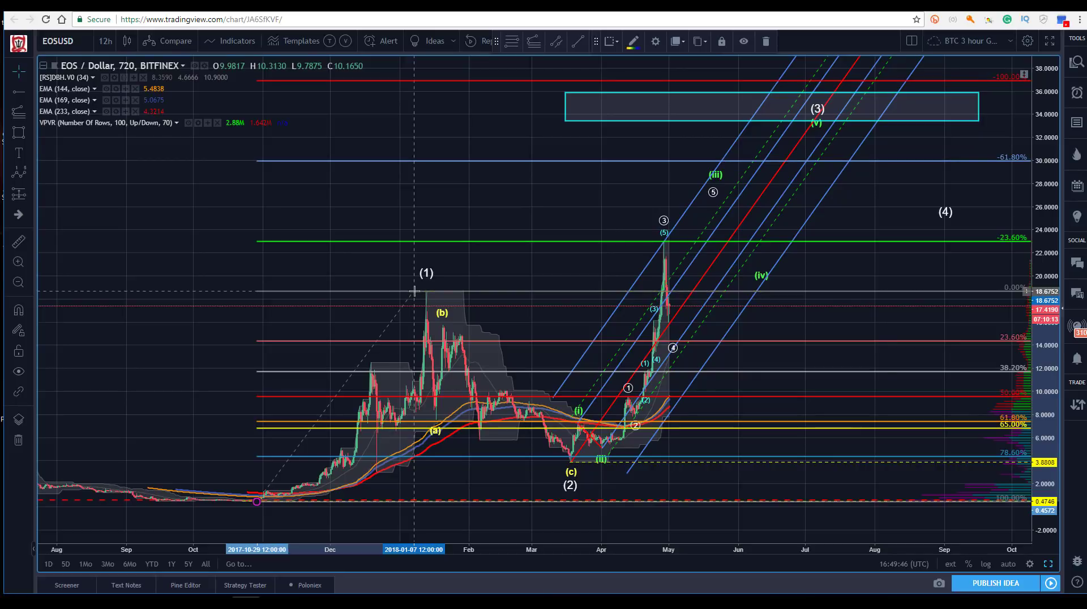
click(534, 277)
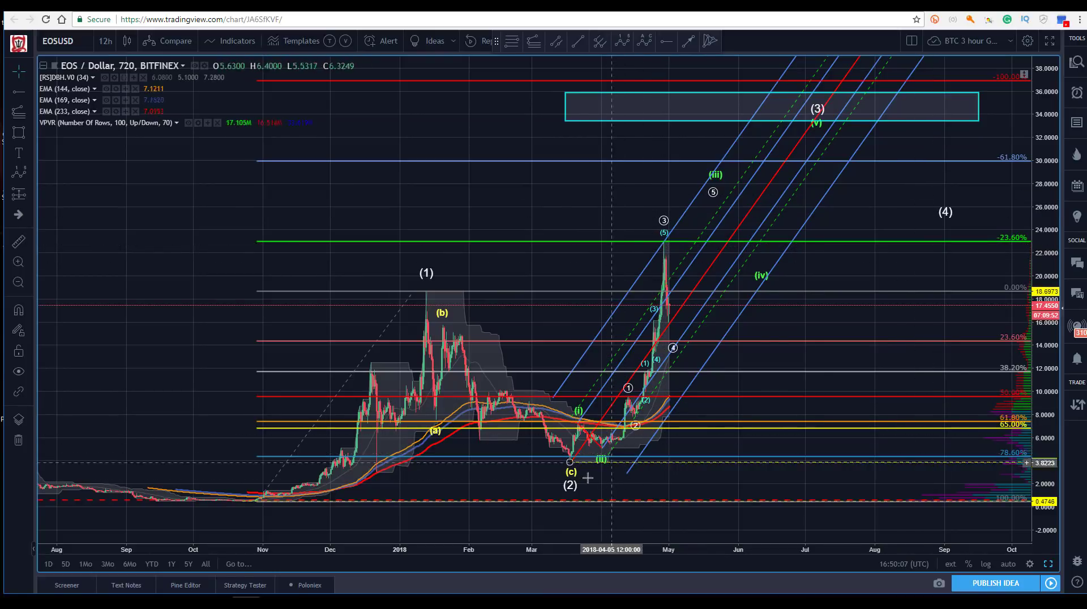
drag(383, 213, 371, 175)
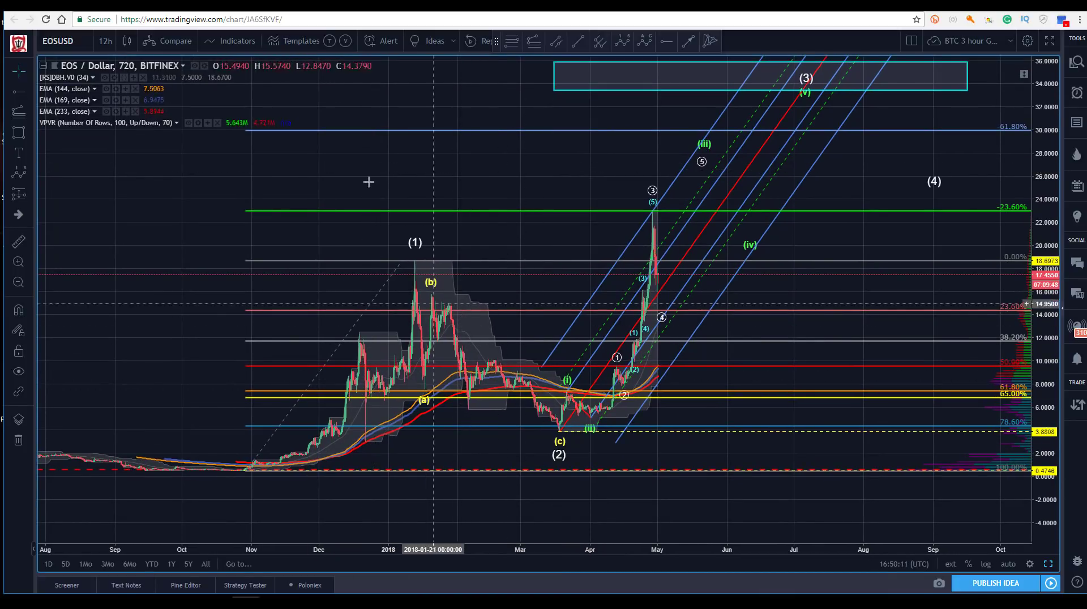
click(689, 40)
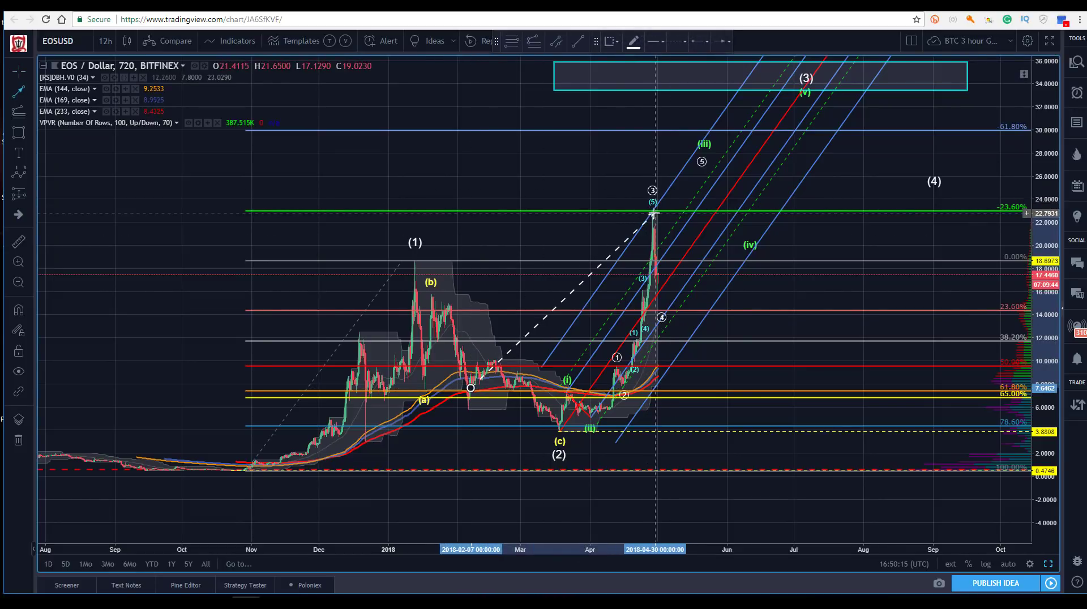
key(Escape)
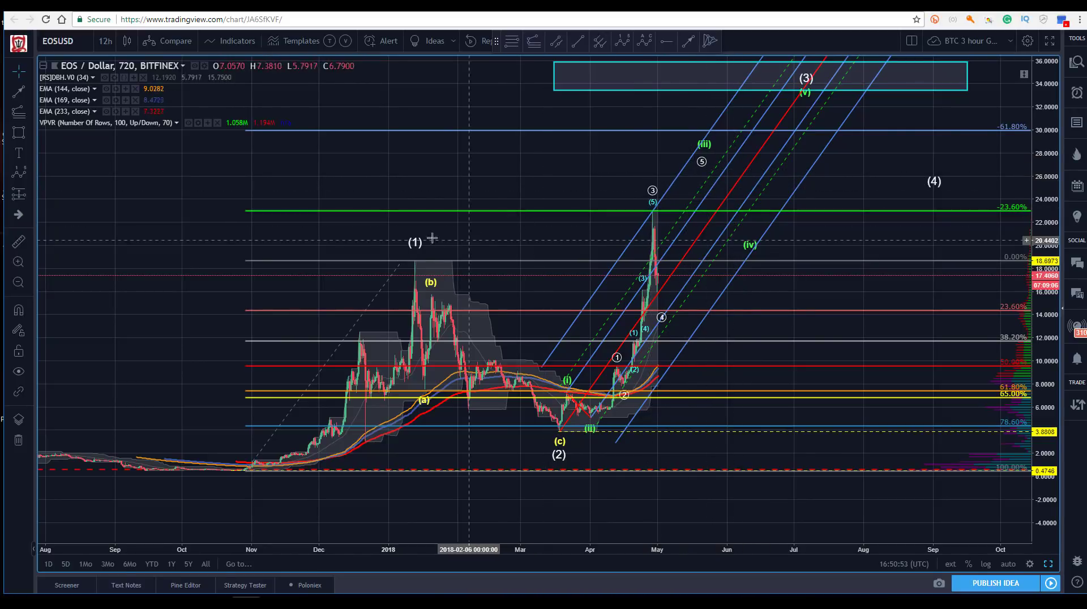
- Switch the EOS/USD chart to the 3-hour interval and turn on automatic price scaling
click(105, 44)
click(109, 213)
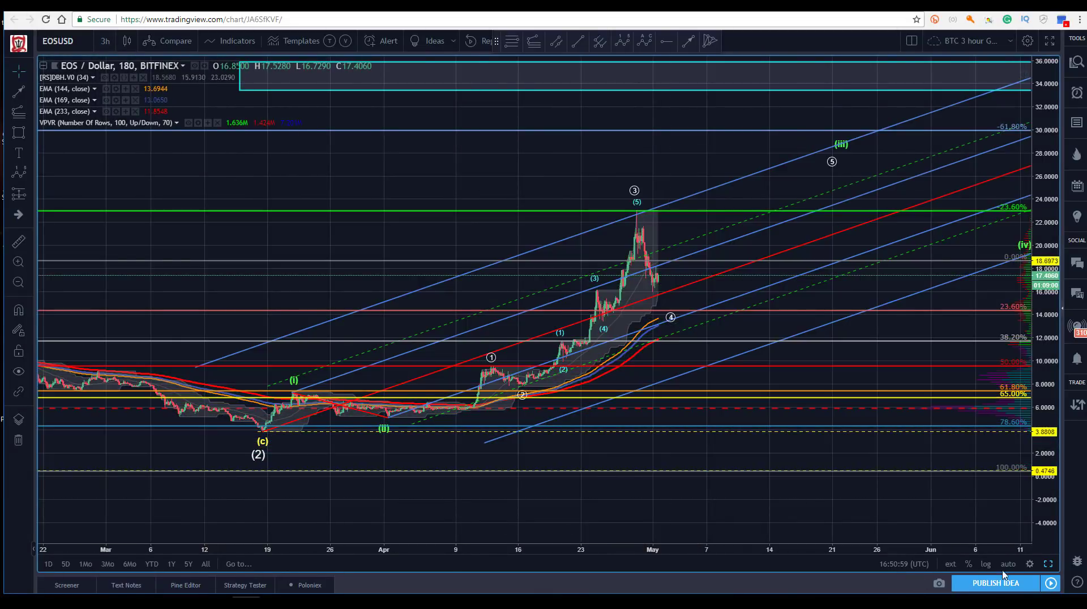
click(1008, 565)
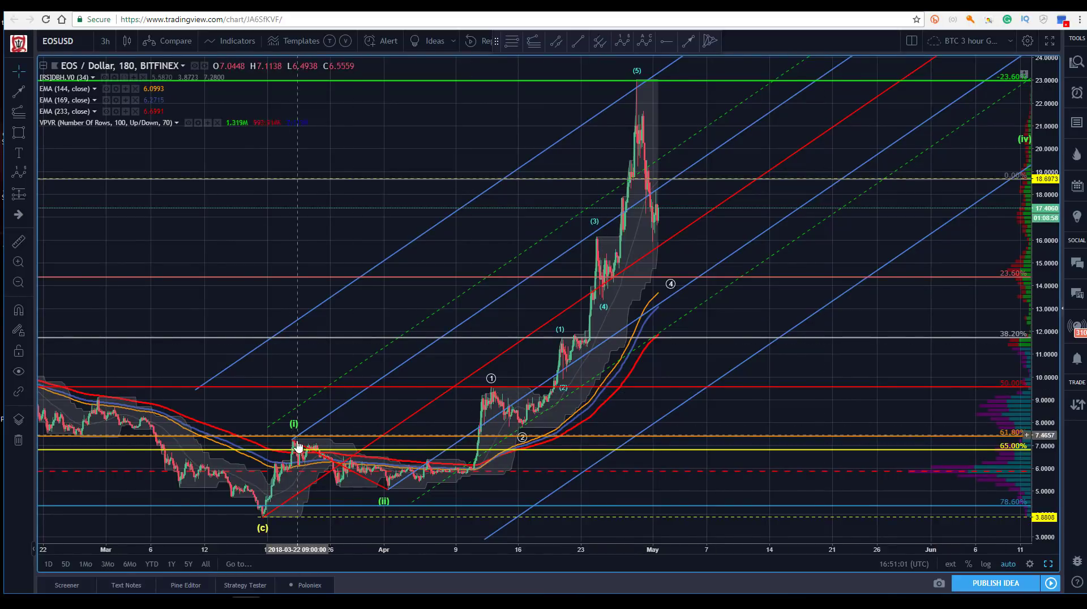
- Delete the large Fibonacci retracement that runs up to the wave (1) high
drag(244, 241, 234, 231)
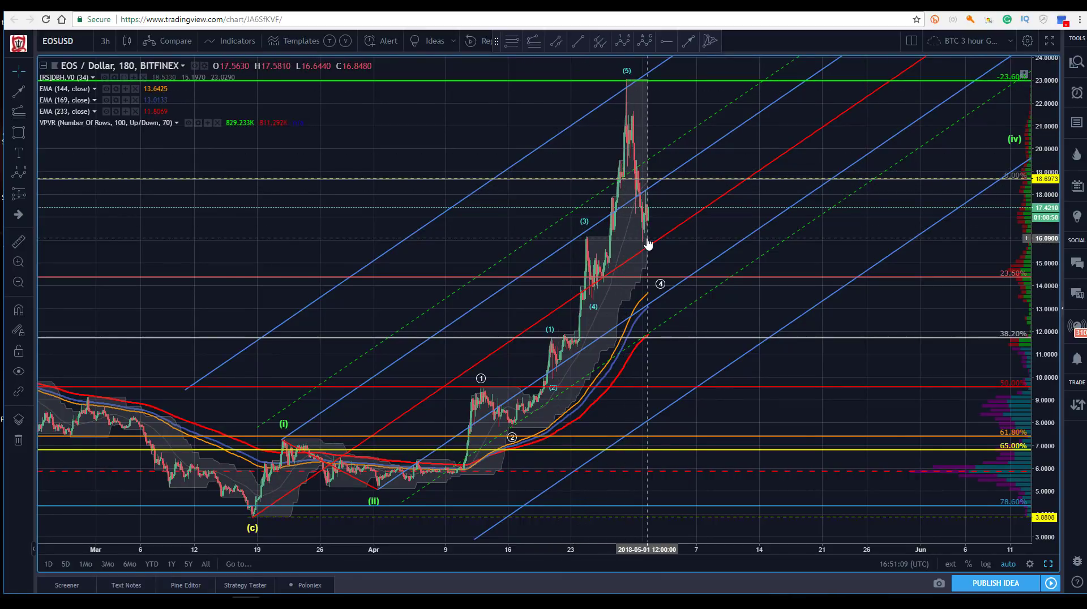
drag(485, 91, 534, 103)
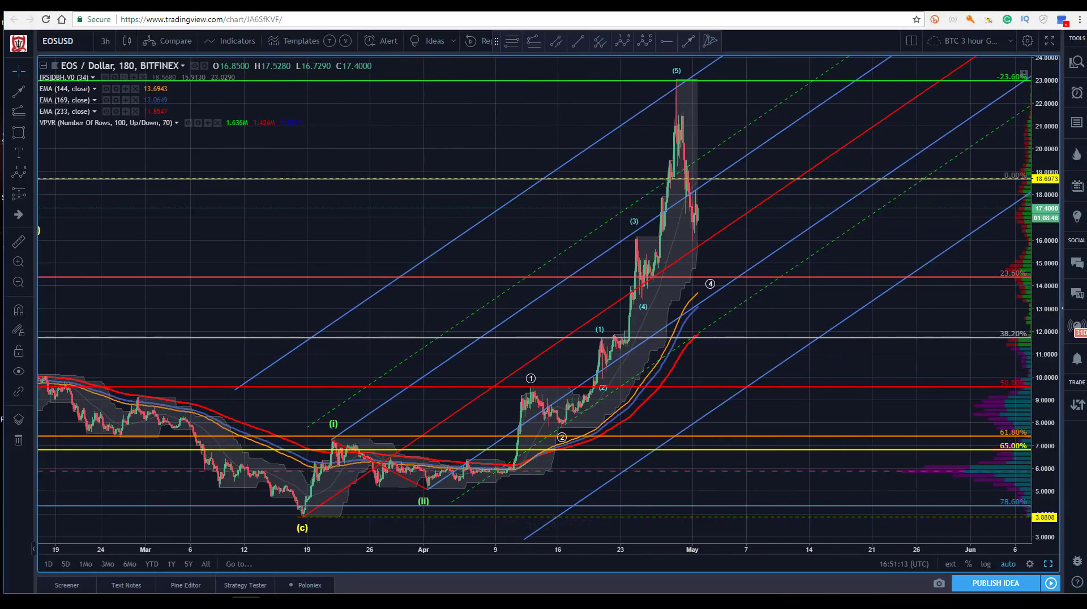
drag(1046, 409, 1046, 330)
drag(751, 303, 720, 218)
drag(1045, 158, 1045, 176)
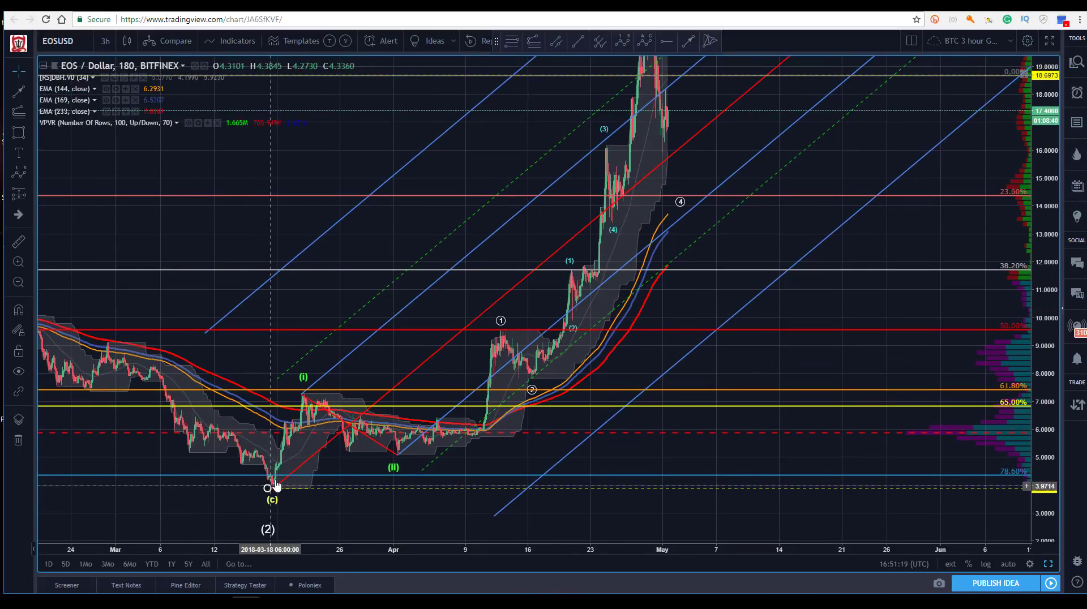
click(223, 477)
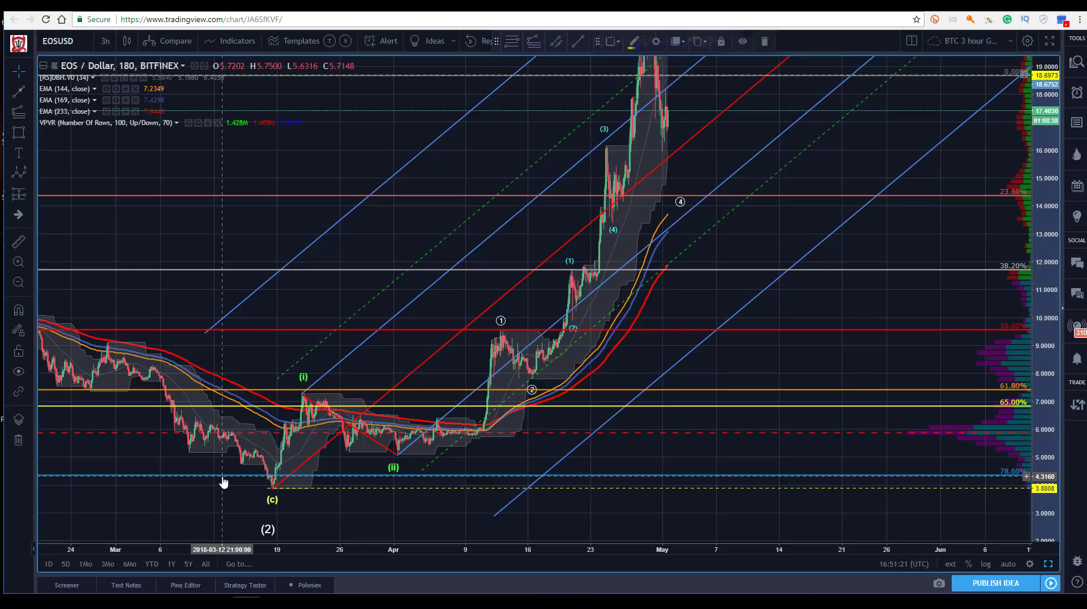
key(Delete)
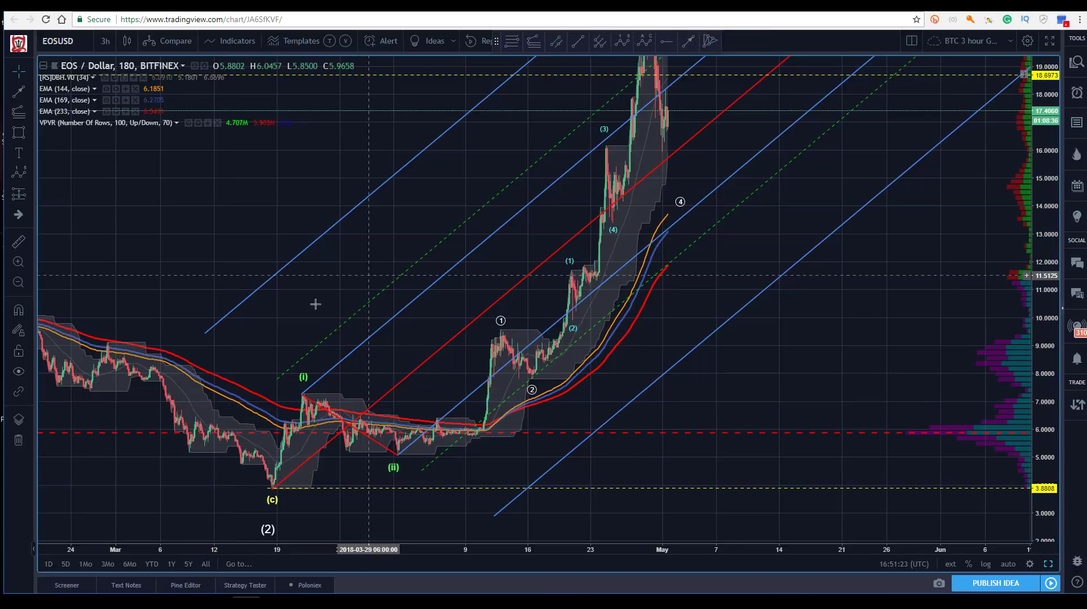
- Shift the green wave (ii) label slightly so it sits directly under the early April 2018 low
click(396, 462)
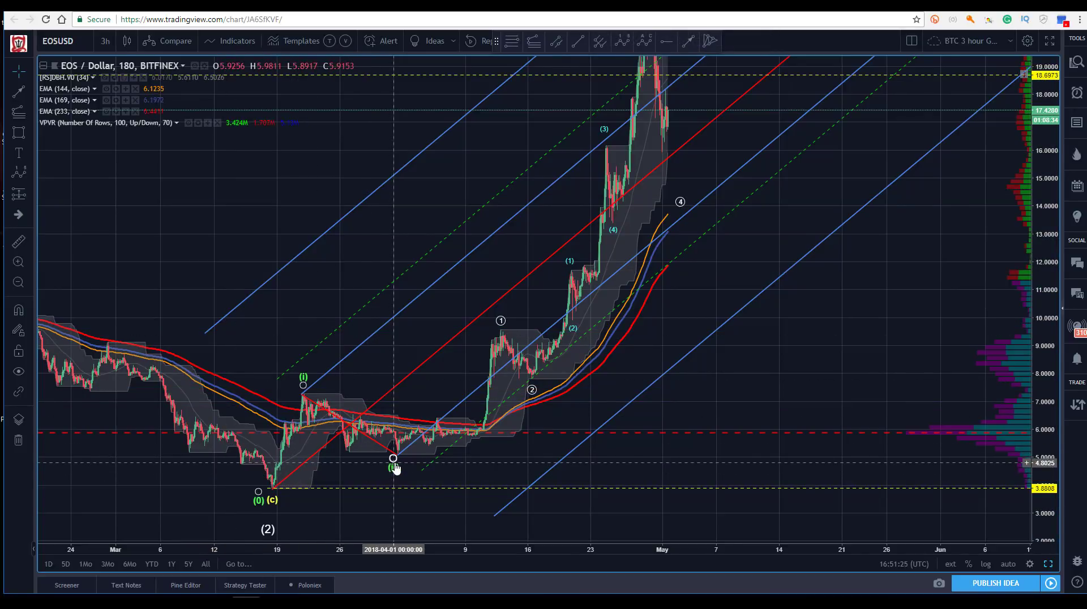
drag(399, 458, 398, 458)
click(301, 242)
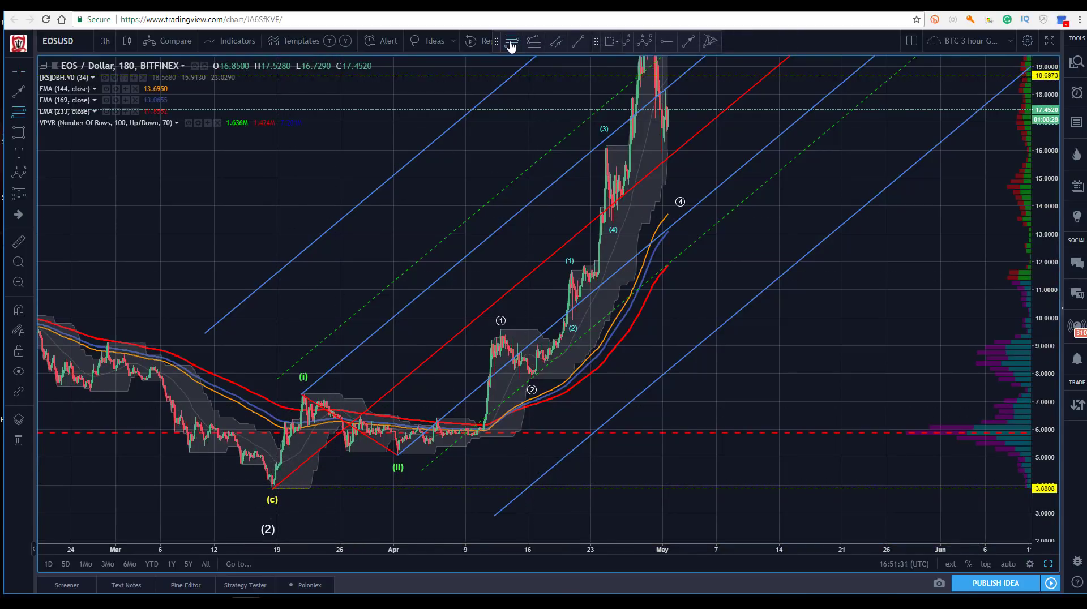
- Draw a Fibonacci retracement from the wave (2) low at about 3.89 to the wave (i) high at about 7.24
click(272, 488)
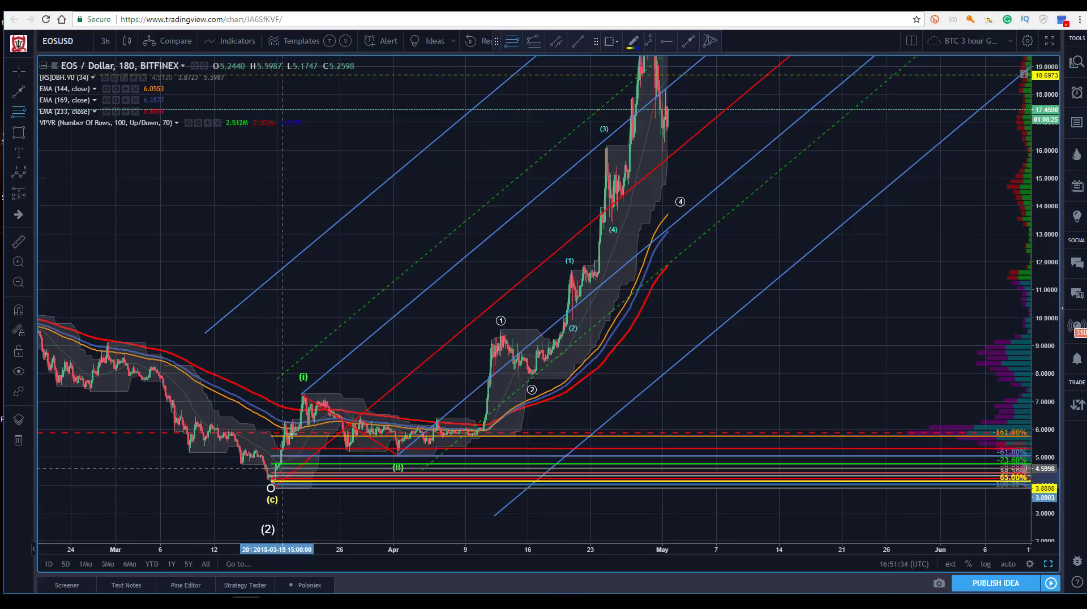
click(300, 394)
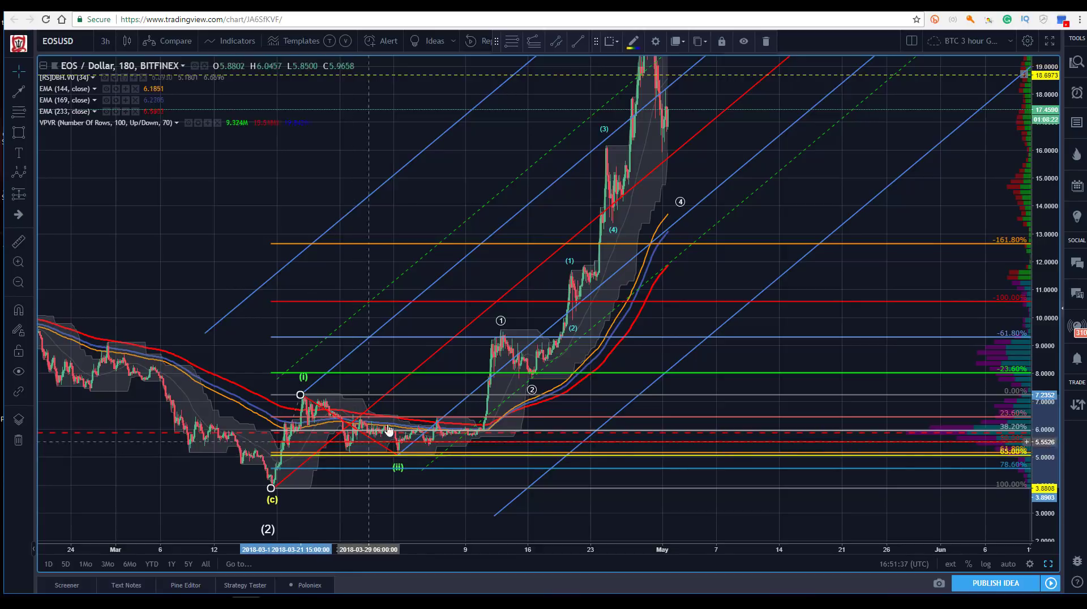
click(238, 232)
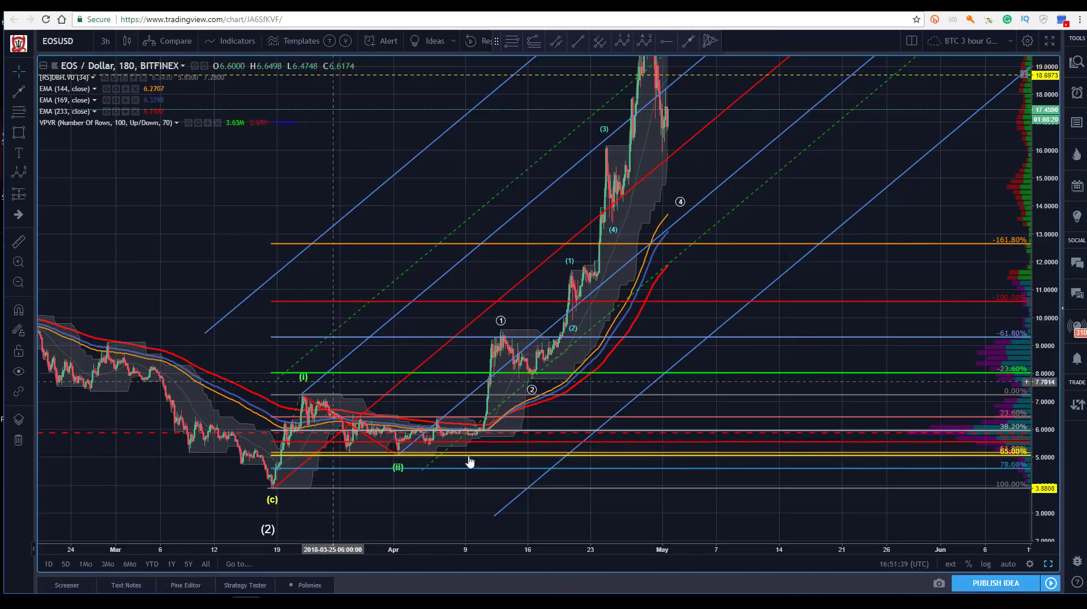
- Draw a small rectangle at the wave (ii) low, around the 61.8% and 65% retracement levels
drag(1051, 277, 1051, 178)
drag(184, 236, 182, 210)
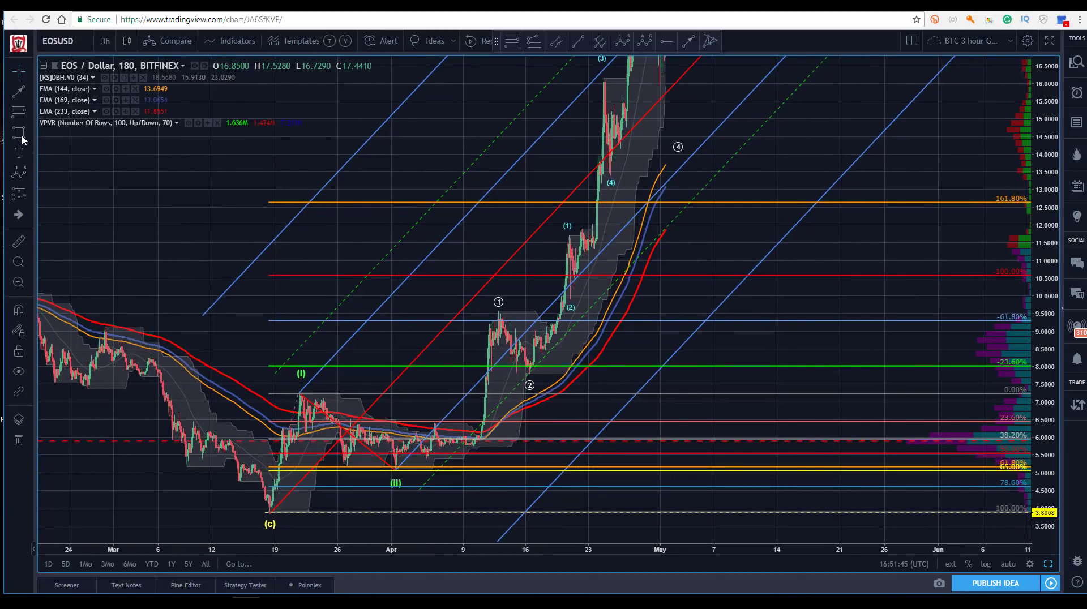
click(399, 469)
click(191, 253)
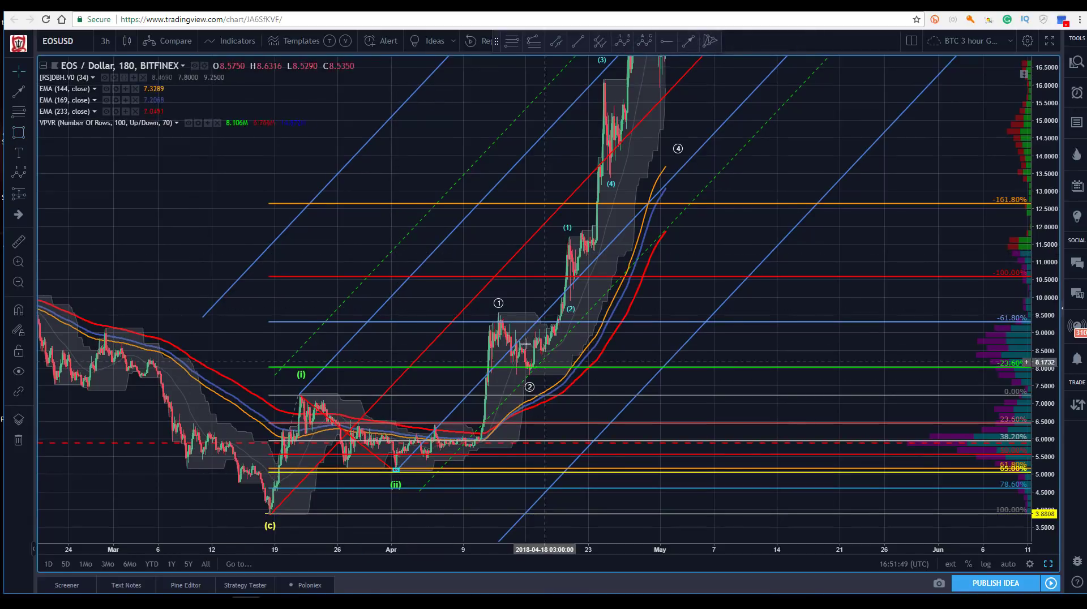
click(688, 42)
click(404, 467)
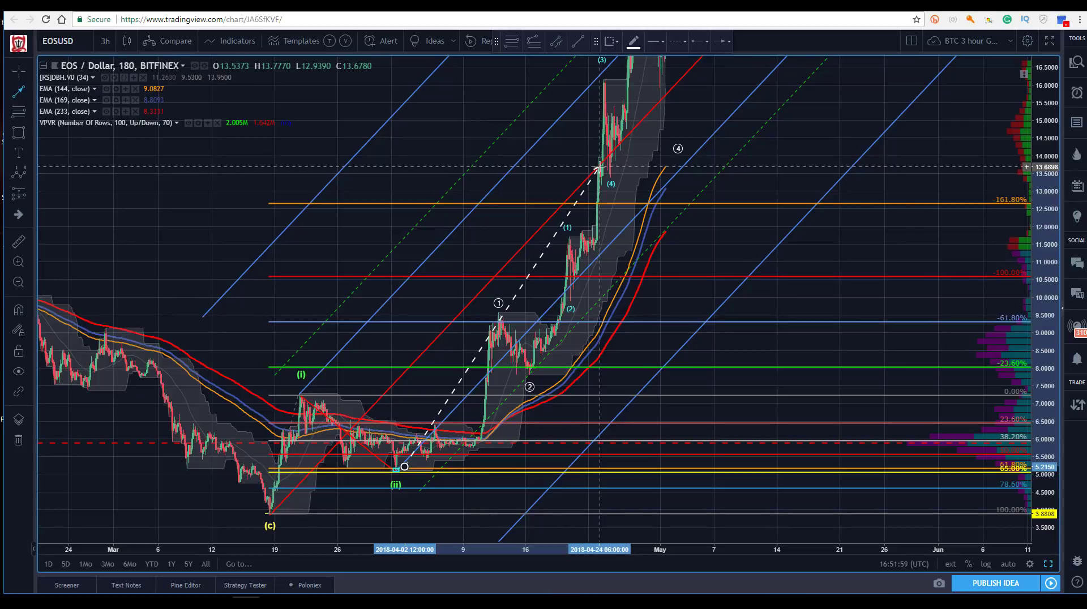
key(Escape)
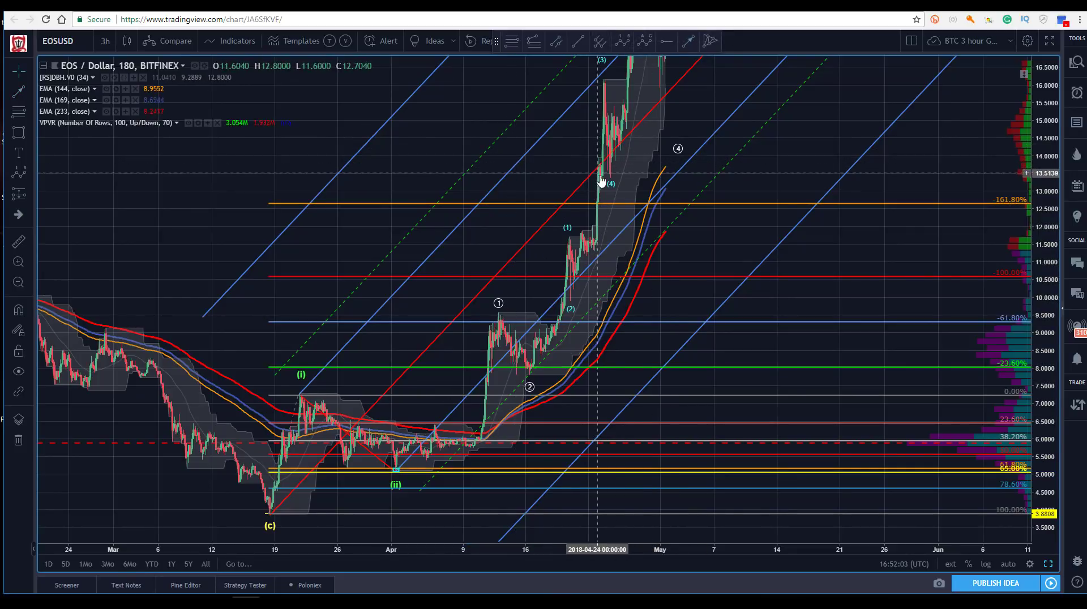
- Examine the advance from wave (ii) through circled waves 1 to 4 against the new retracement's levels
drag(1045, 115, 1054, 186)
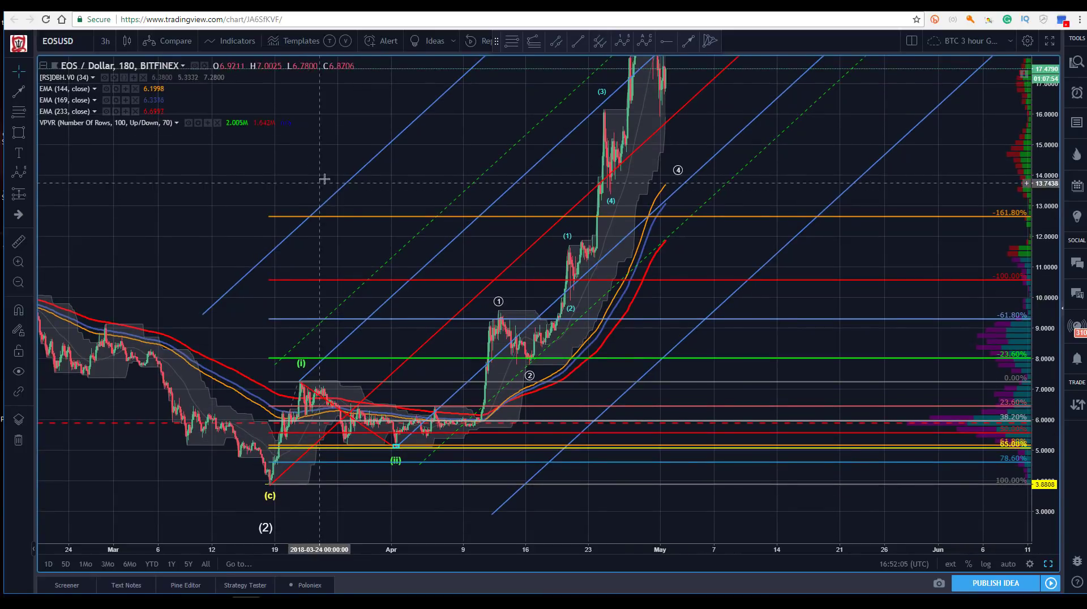
drag(309, 171, 301, 169)
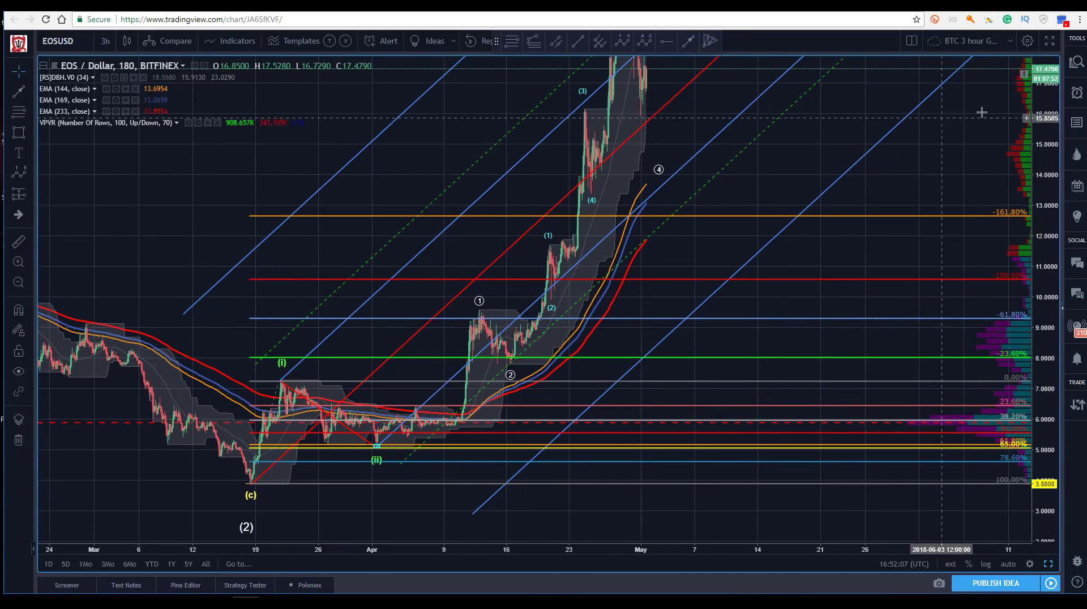
drag(1046, 124, 1054, 192)
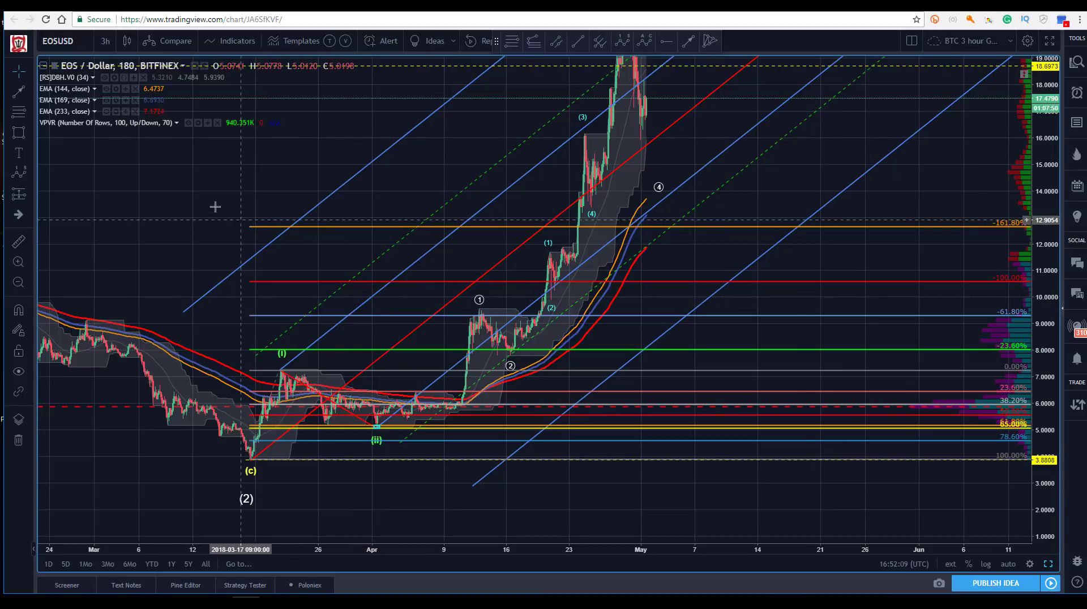
drag(213, 224, 191, 268)
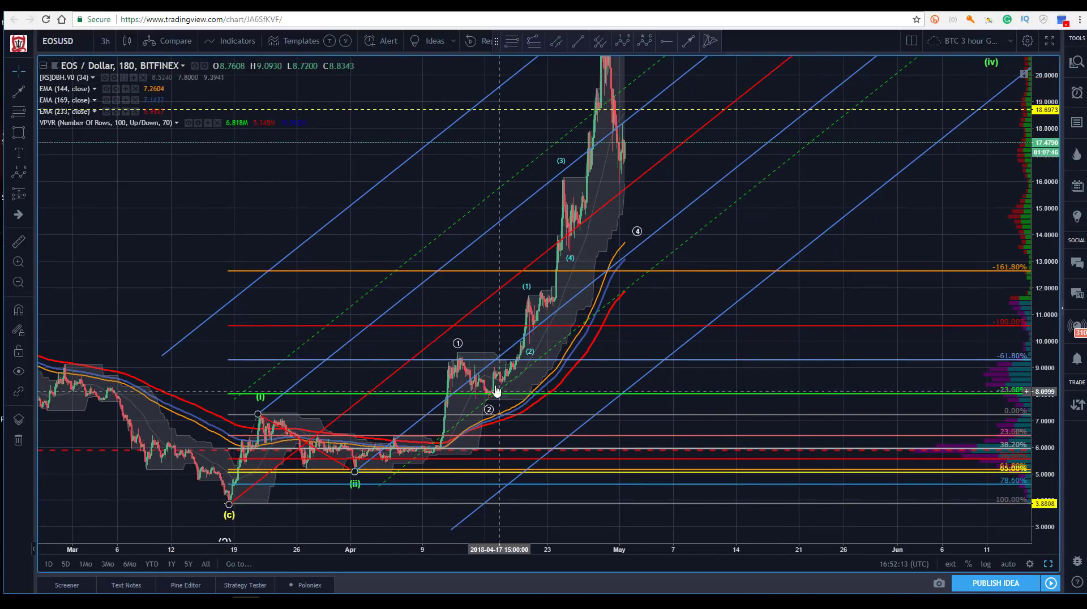
drag(1039, 179, 1043, 290)
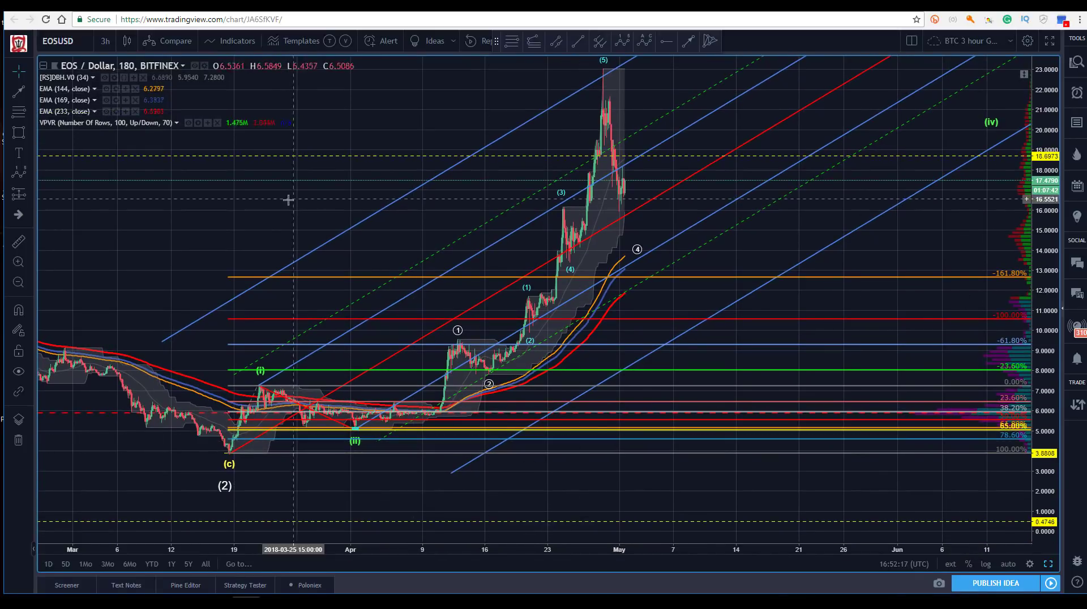
drag(287, 198, 317, 233)
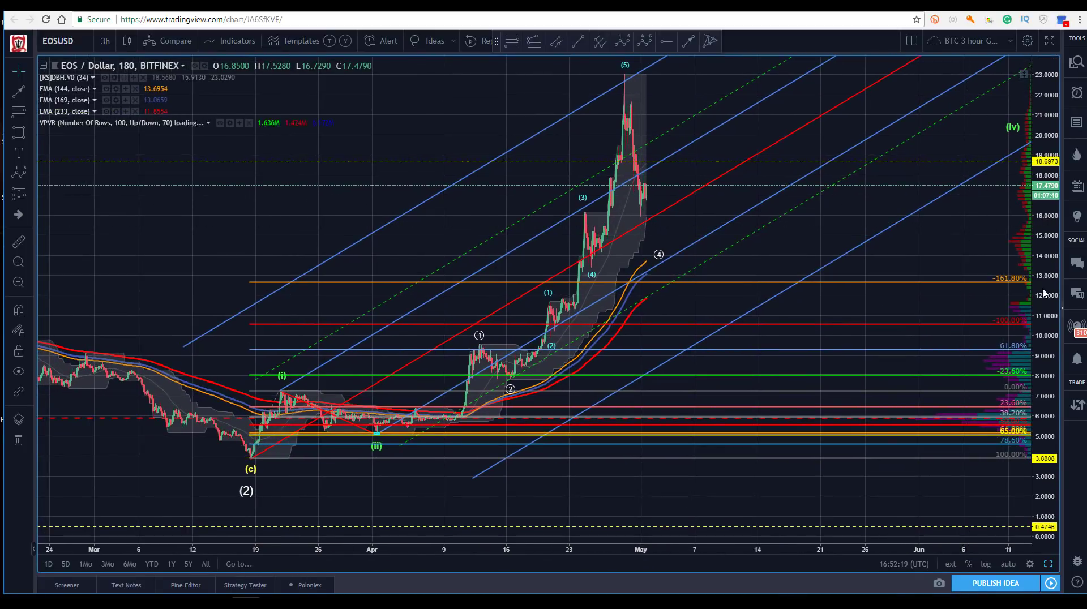
drag(1043, 293, 1043, 109)
drag(192, 223, 196, 152)
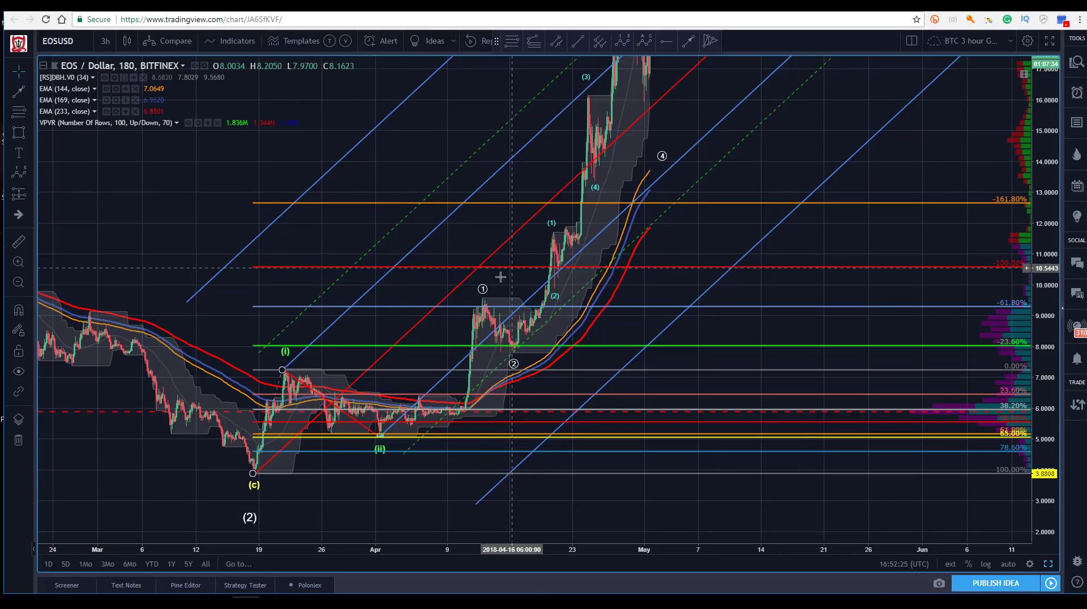
- Test a trend-based Fib extension from the wave (2) low to the wave (i) high and wave (ii) low, and delete it
click(533, 40)
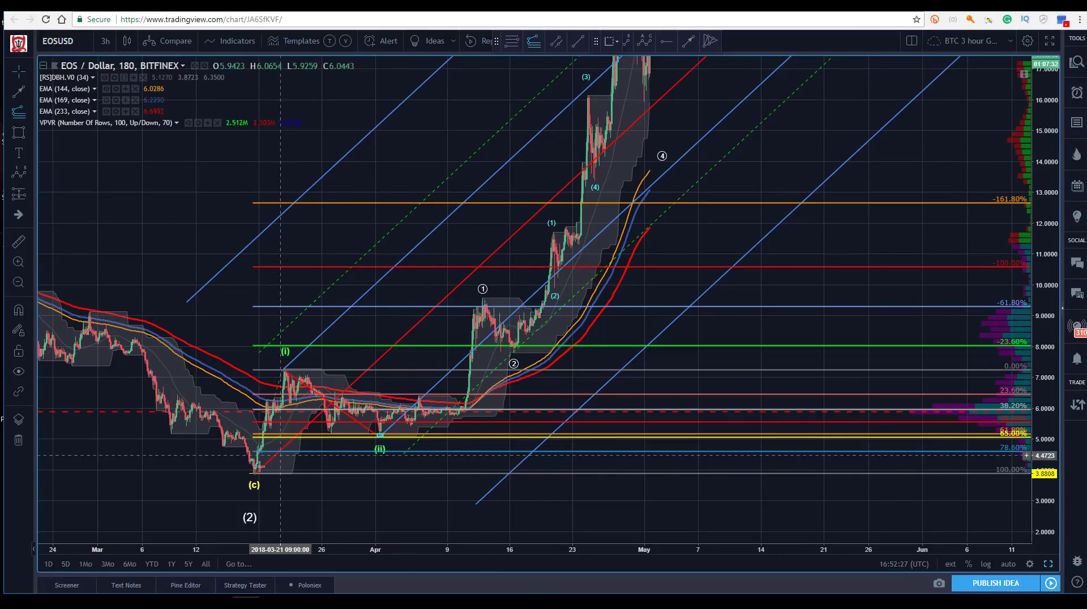
click(255, 473)
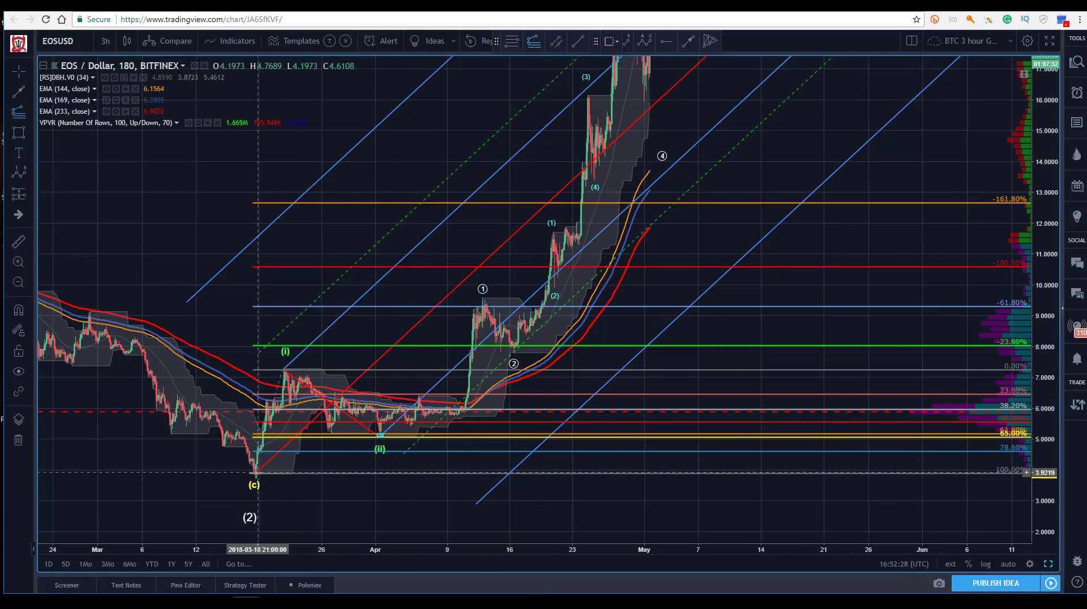
click(285, 369)
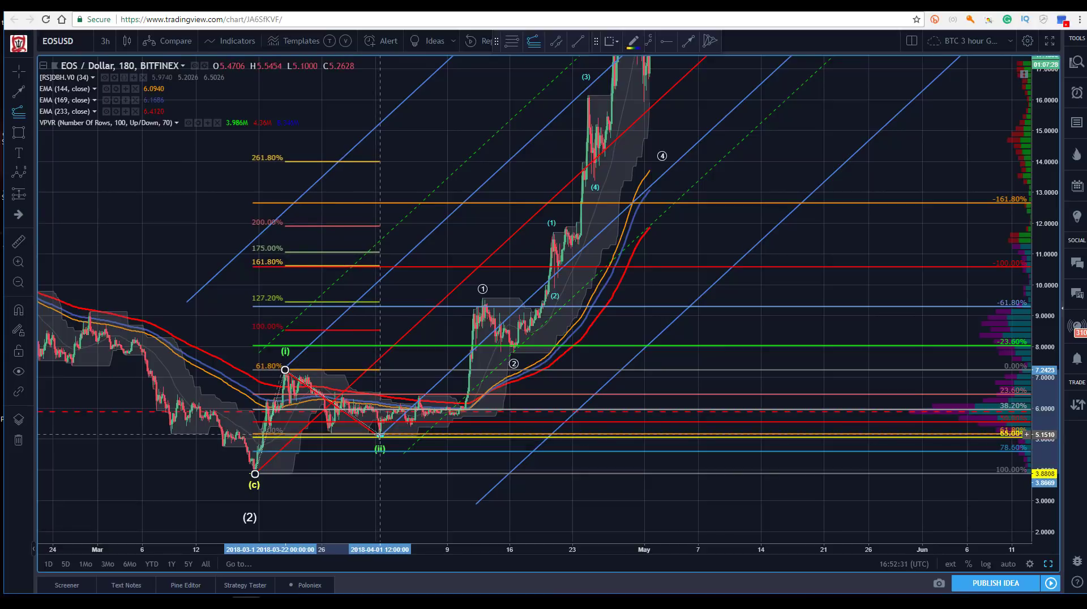
click(379, 435)
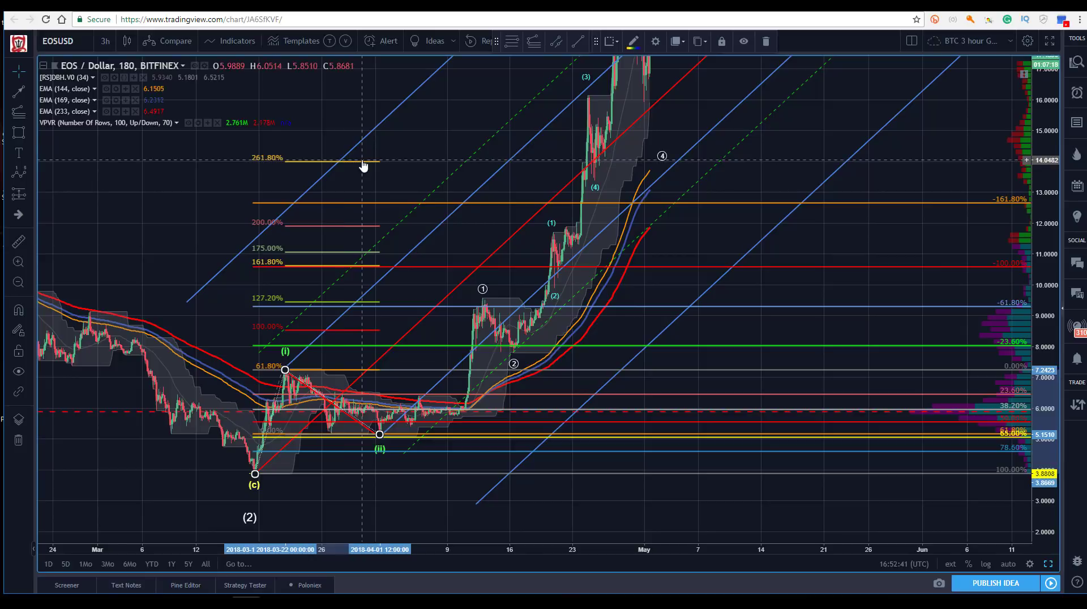
key(Delete)
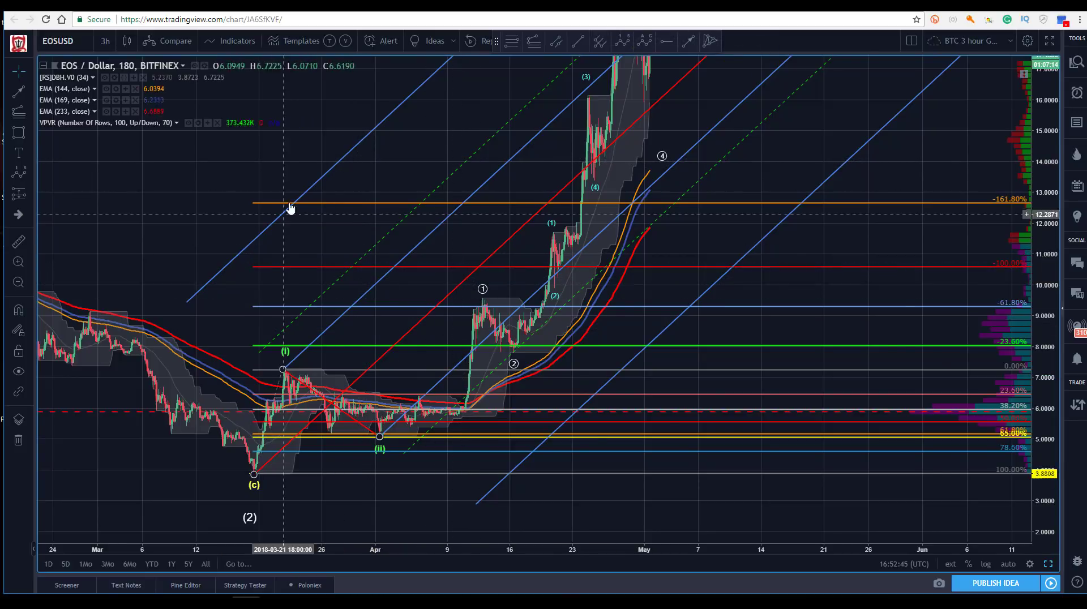
drag(273, 161, 254, 162)
drag(1046, 131, 1049, 165)
drag(284, 168, 263, 182)
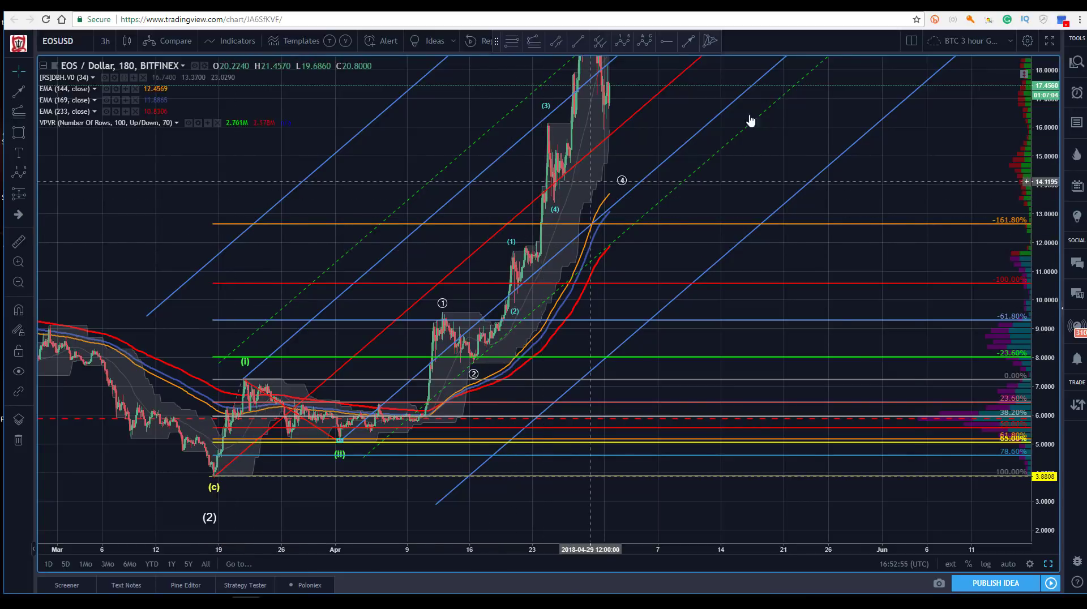
drag(1051, 146, 1052, 164)
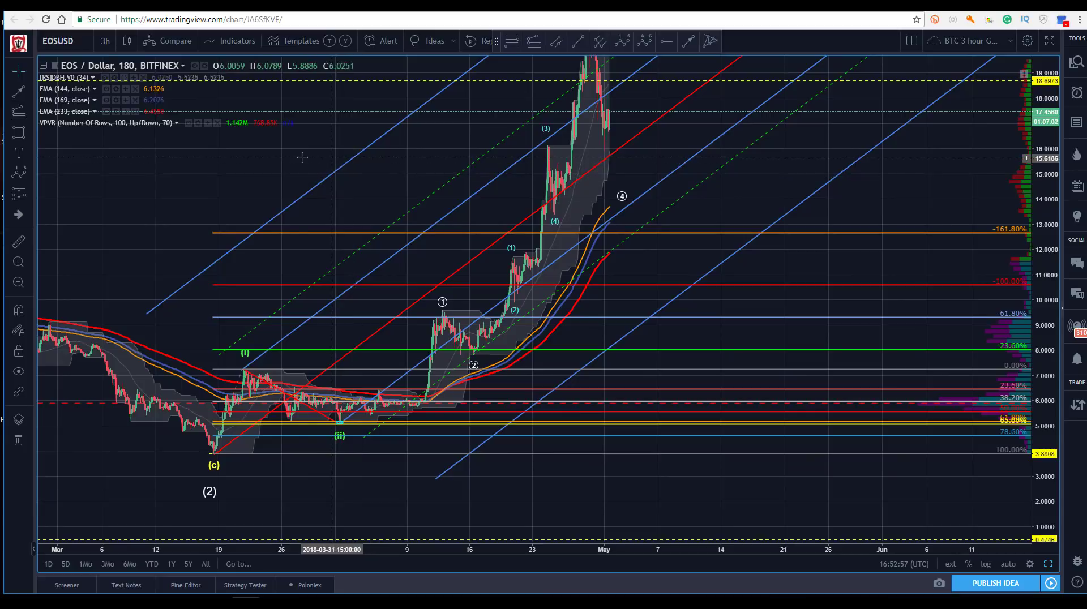
- Examine the rally from wave (ii) and the wave (iv) target against the Fibonacci retracement's negative extension levels
drag(299, 155, 281, 190)
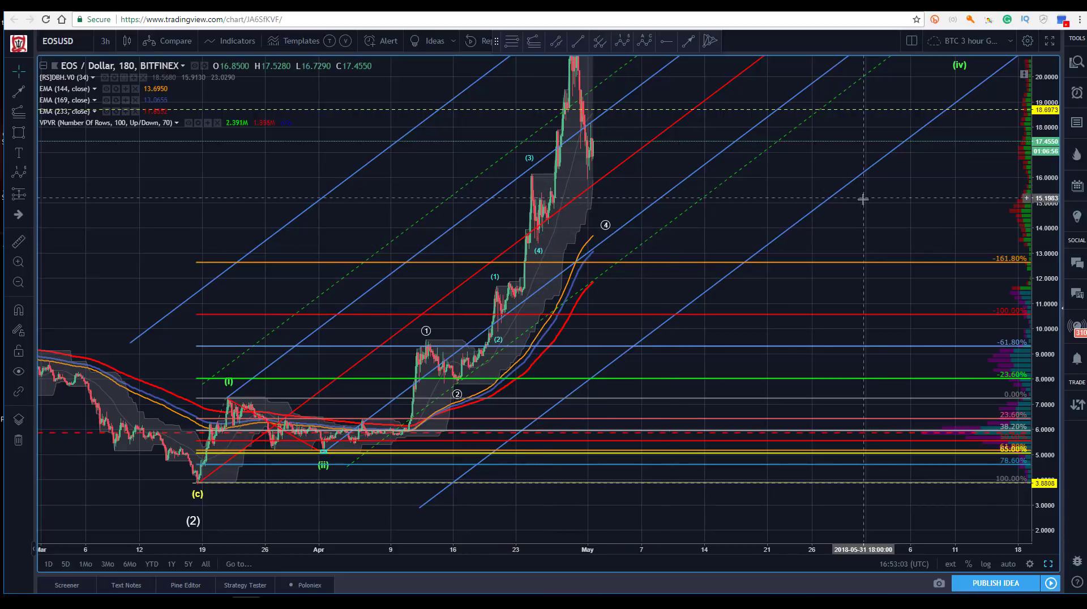
drag(1049, 180, 1055, 246)
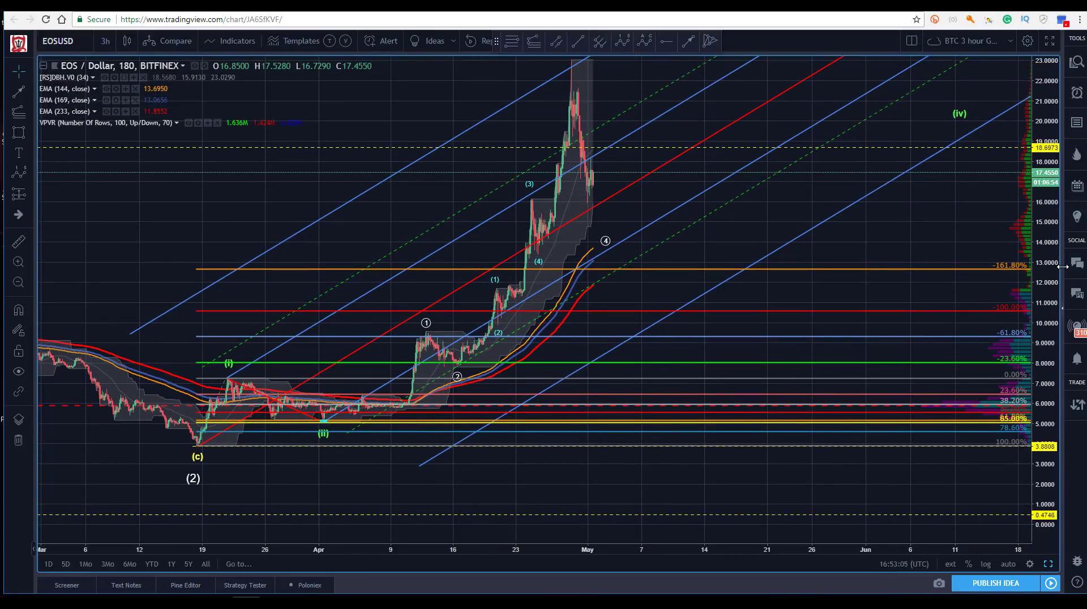
drag(468, 116, 471, 127)
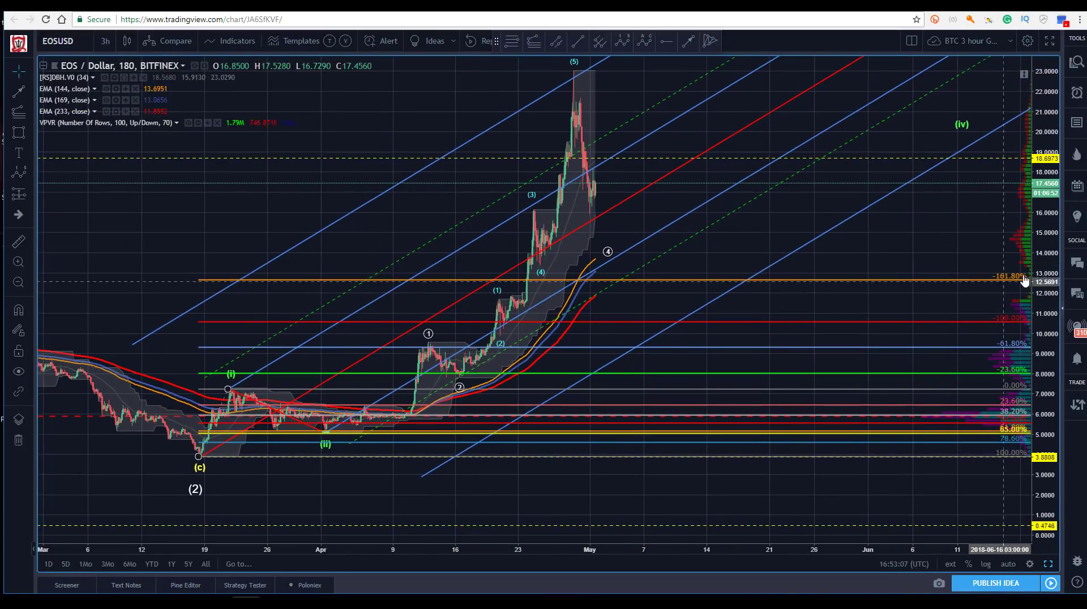
drag(1044, 276, 1045, 254)
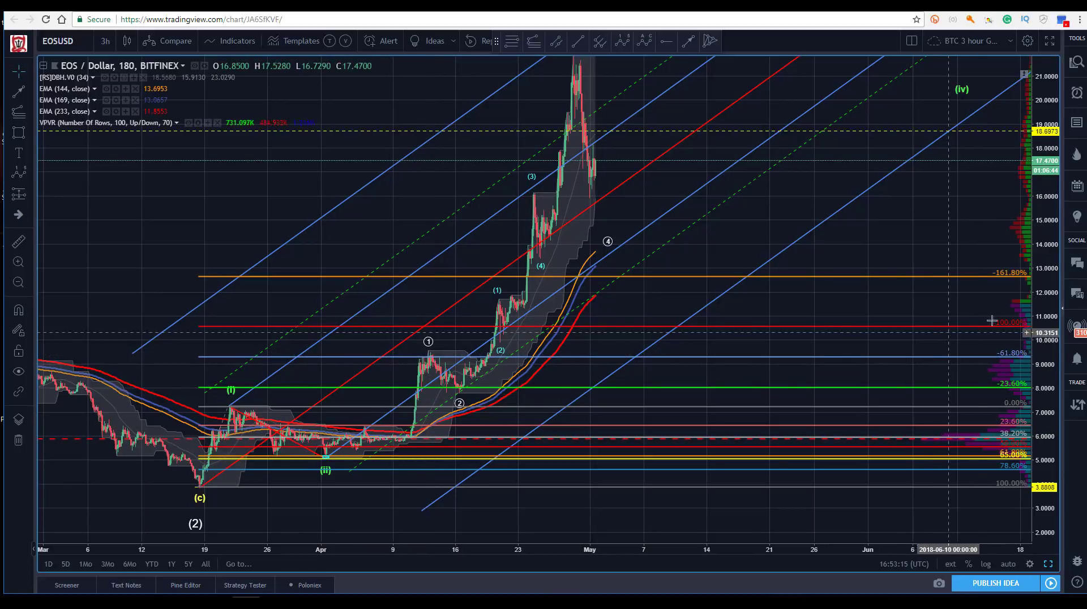
drag(1045, 326, 1048, 270)
drag(173, 224, 176, 184)
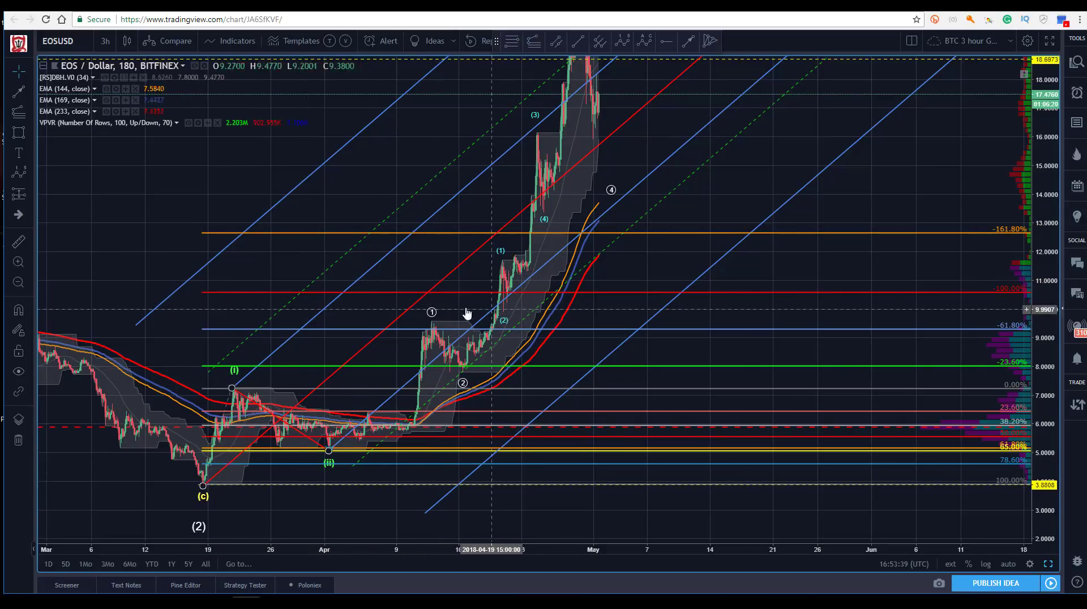
drag(227, 190, 259, 191)
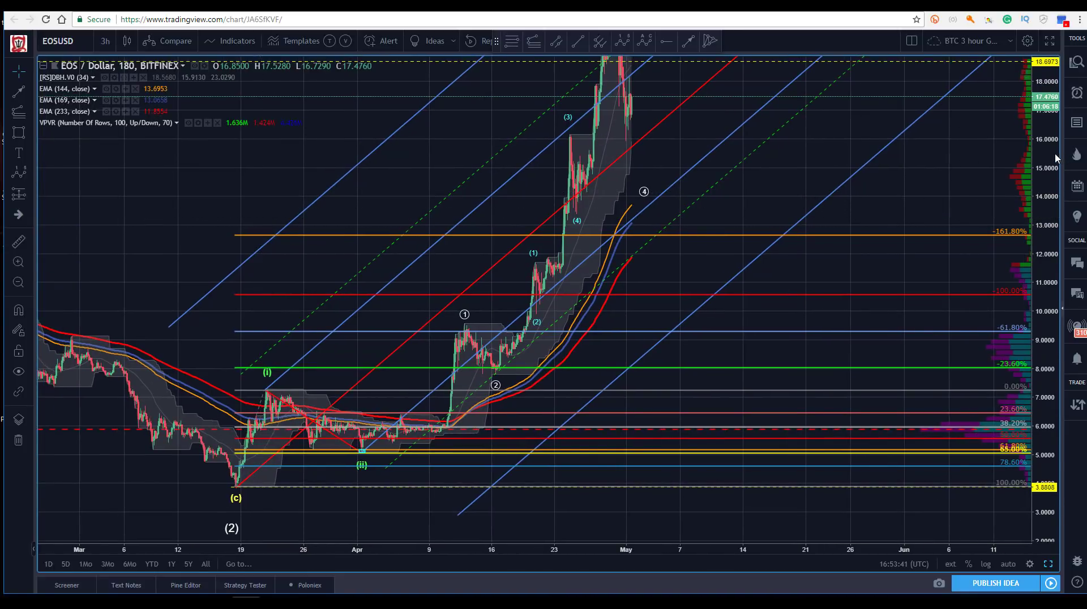
drag(1049, 152, 1043, 188)
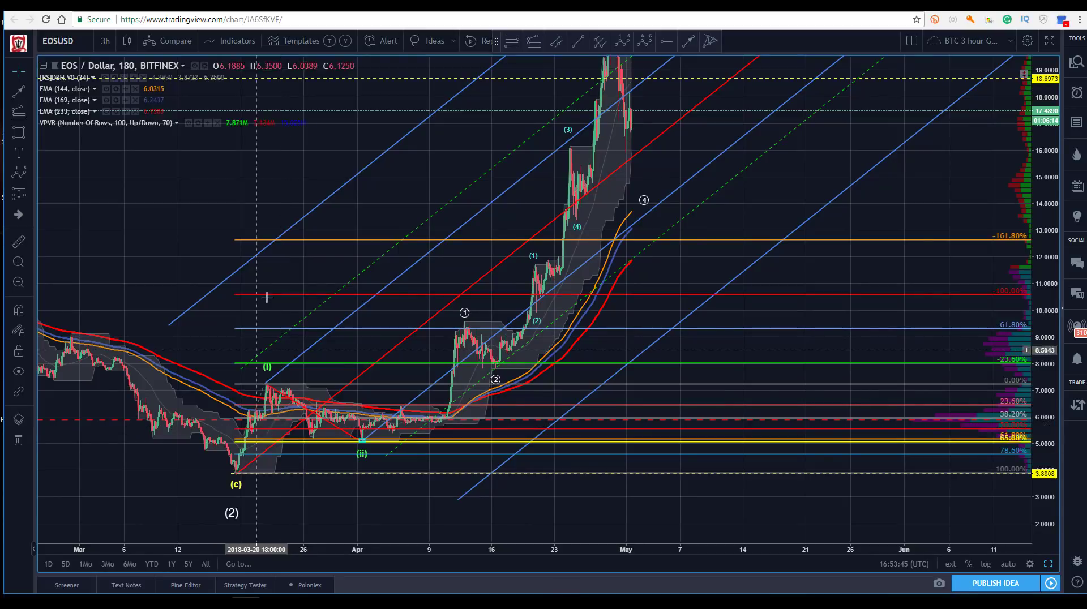
drag(953, 189, 961, 204)
drag(1052, 162, 1062, 227)
drag(264, 191, 246, 229)
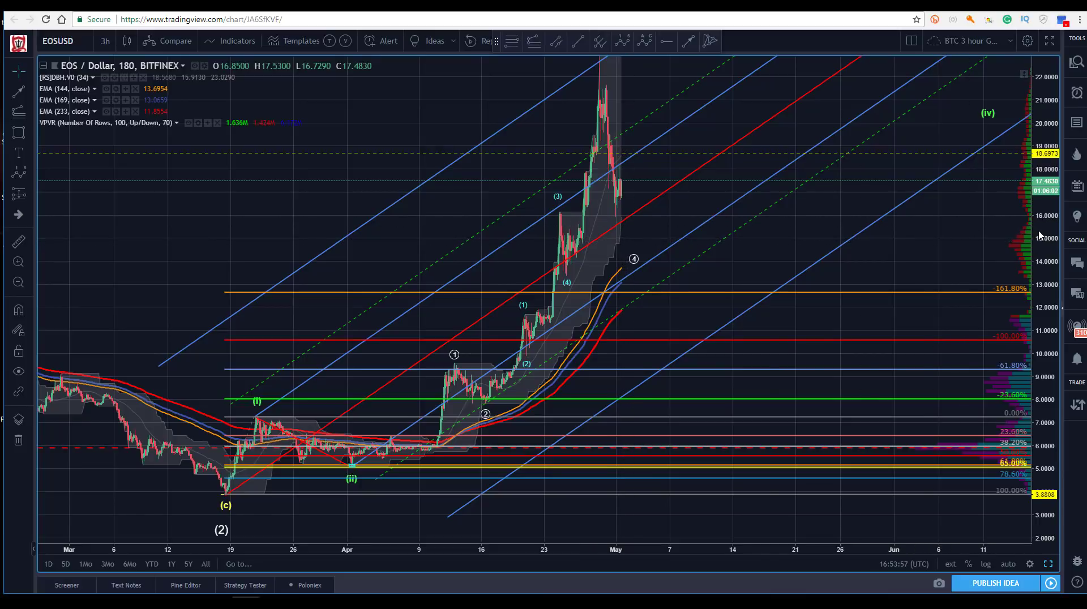
drag(1041, 235, 1053, 268)
drag(433, 96, 430, 110)
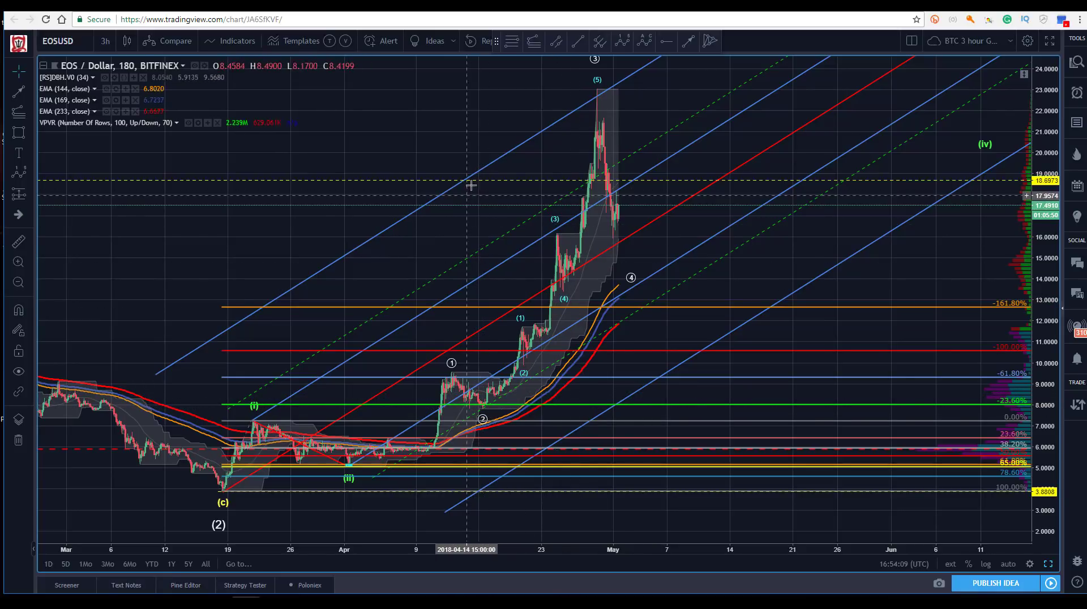
- Replace the Fibonacci retracement with a trend-based Fib extension from the wave (ii) low to the circled wave 1 high and circled wave 2 low
click(487, 309)
key(Delete)
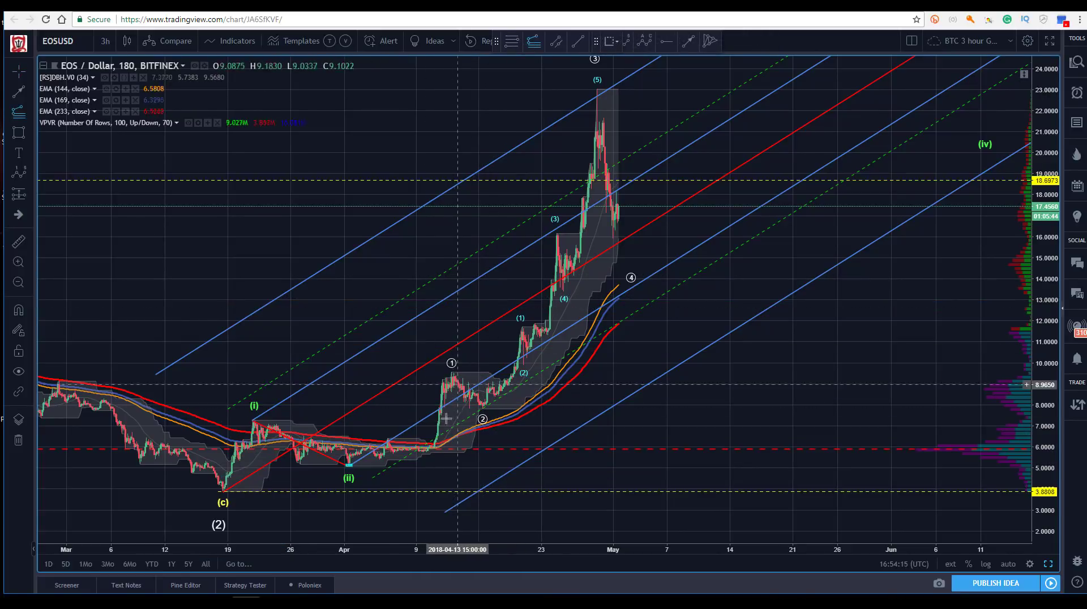
click(348, 467)
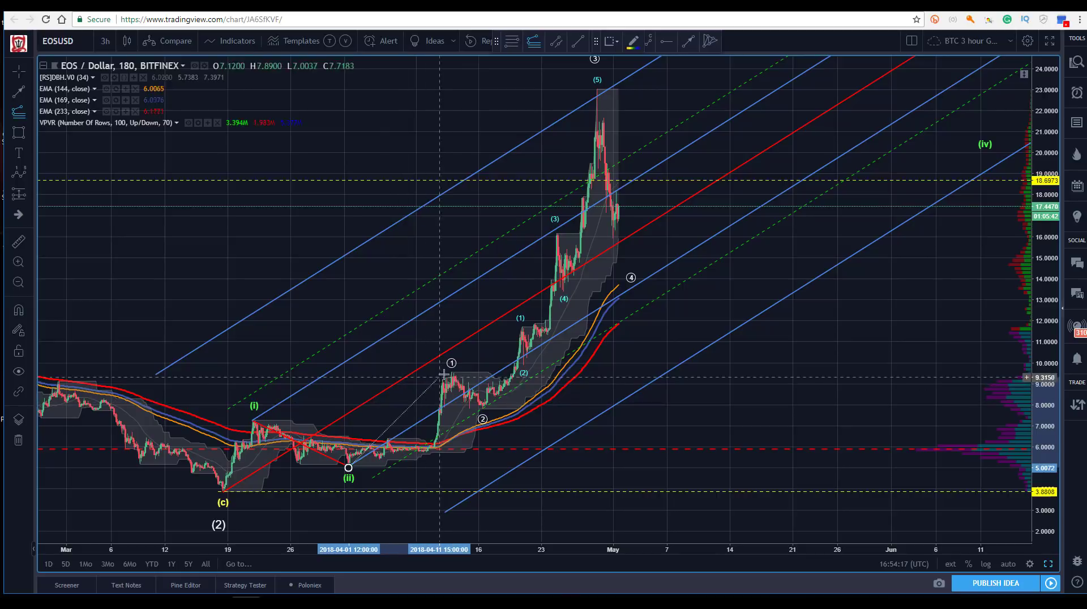
click(447, 372)
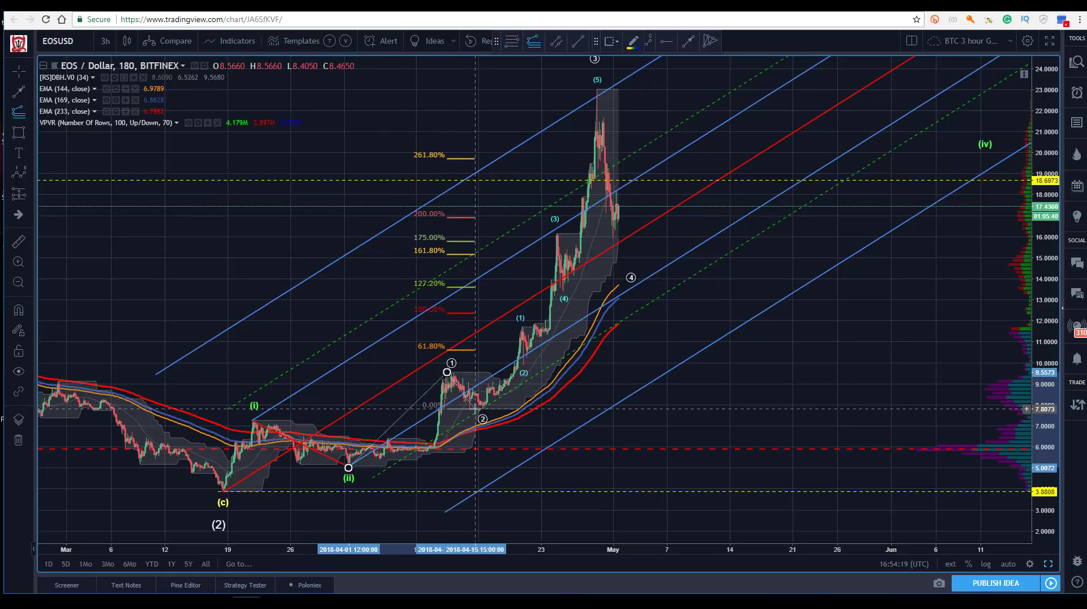
click(572, 409)
click(266, 238)
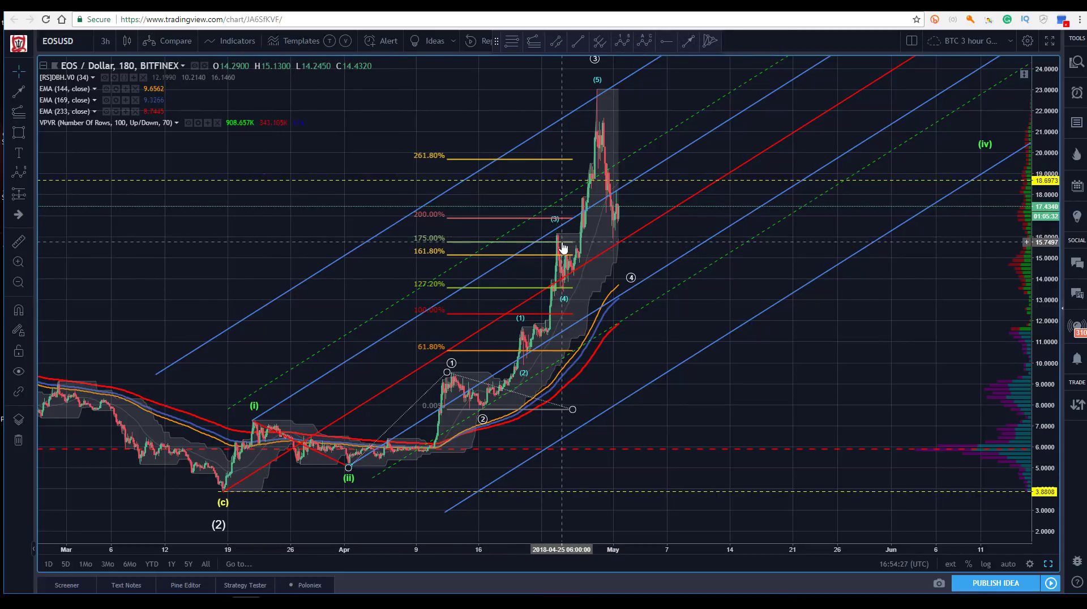
- Try circled wave 3 at the wave (3) peak, circled 4 below wave (4) at about 12.84 and circled 5 above wave (5) at about 24.05
drag(594, 67, 555, 233)
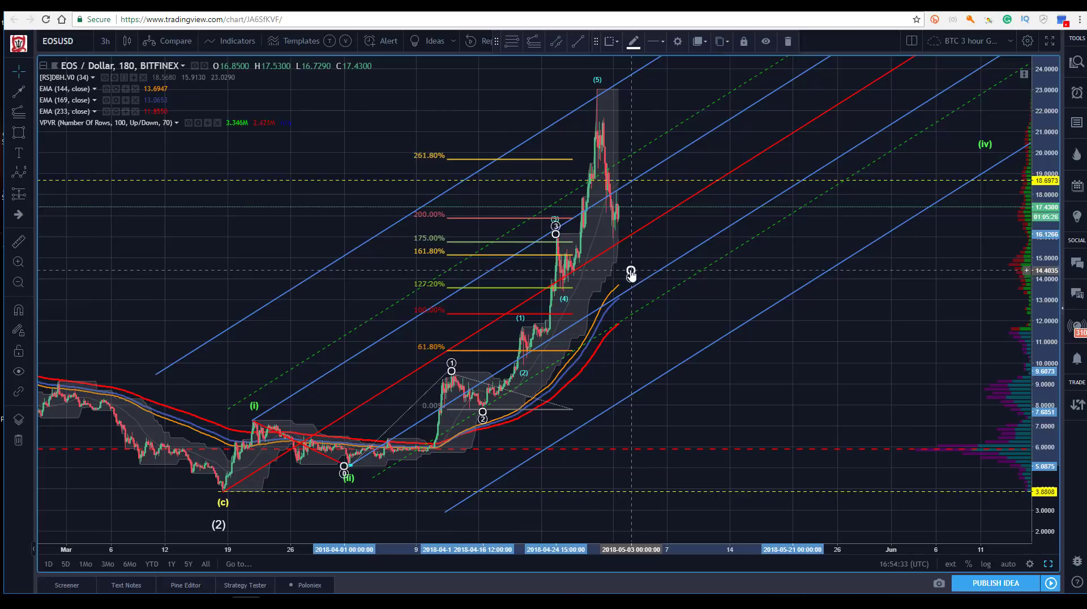
drag(630, 272, 578, 293)
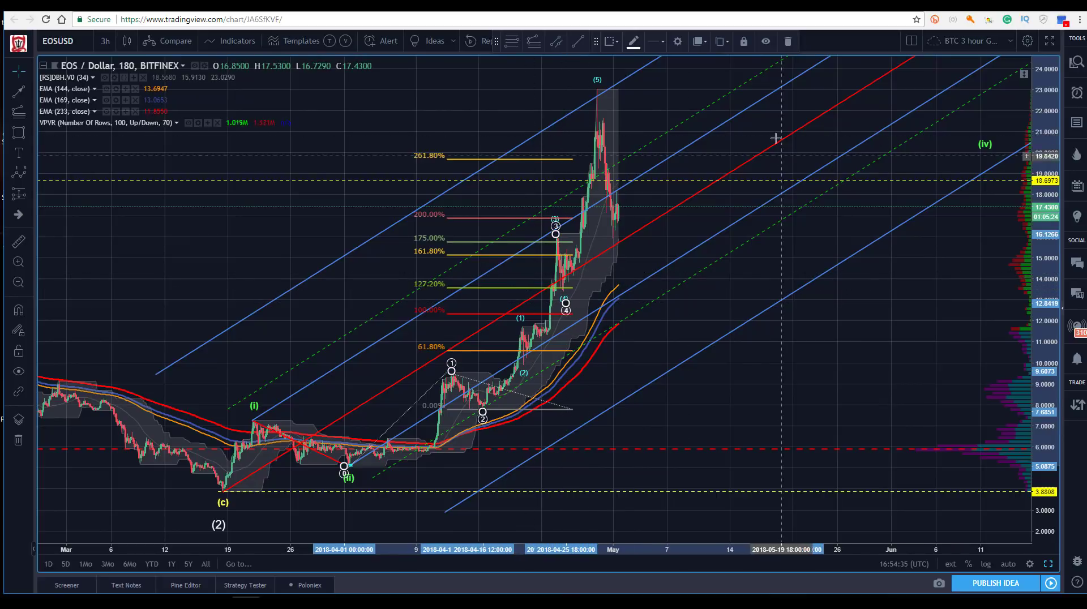
drag(1056, 94, 1053, 171)
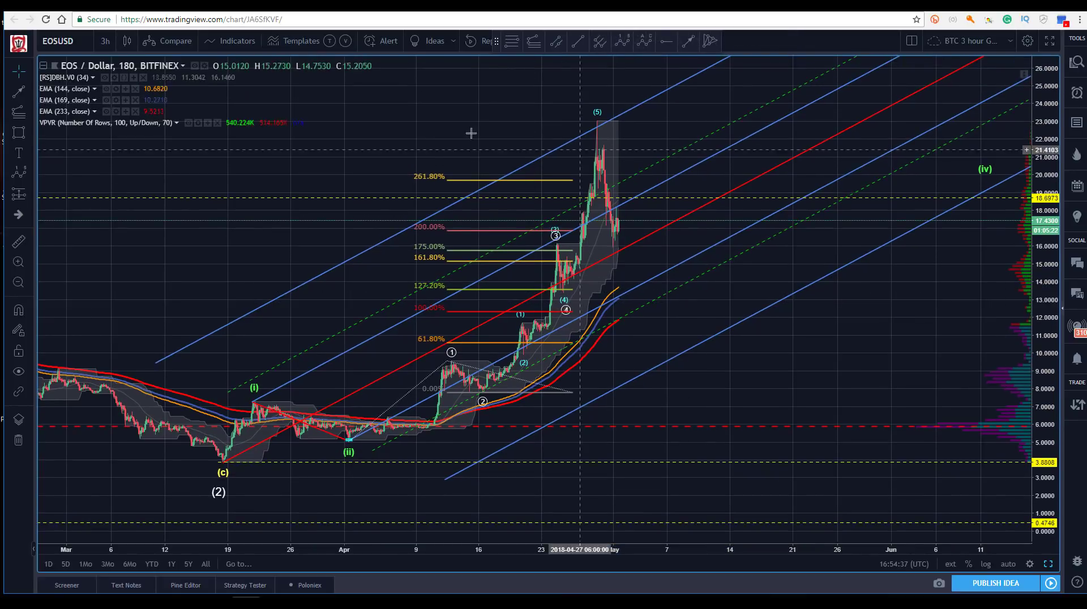
drag(461, 119, 439, 160)
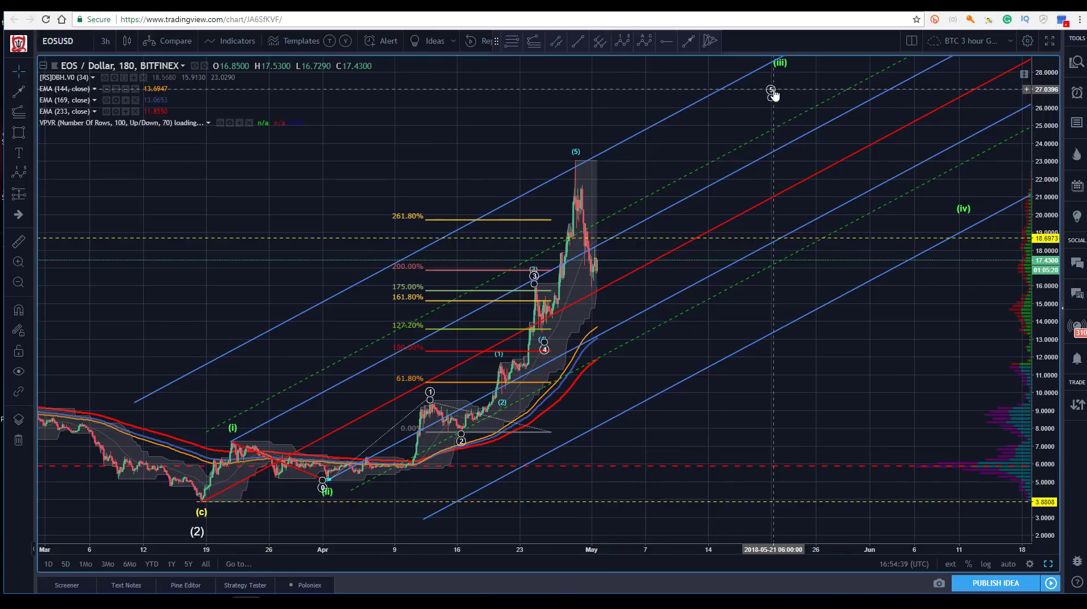
mouse_move(771, 92)
mouse_down()
mouse_move(545, 121)
mouse_move(574, 142)
mouse_up()
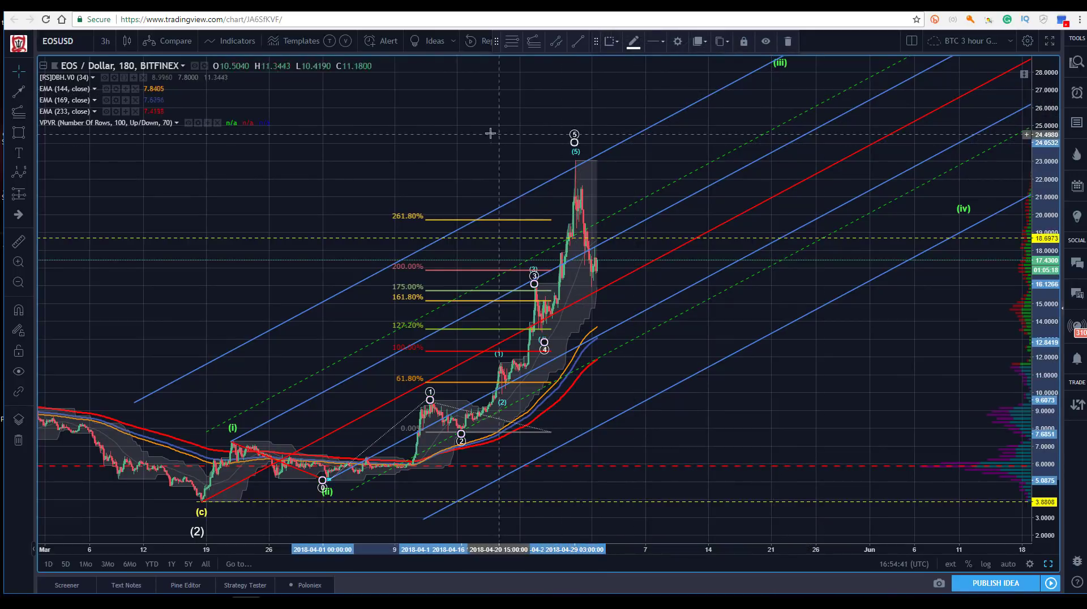
click(490, 134)
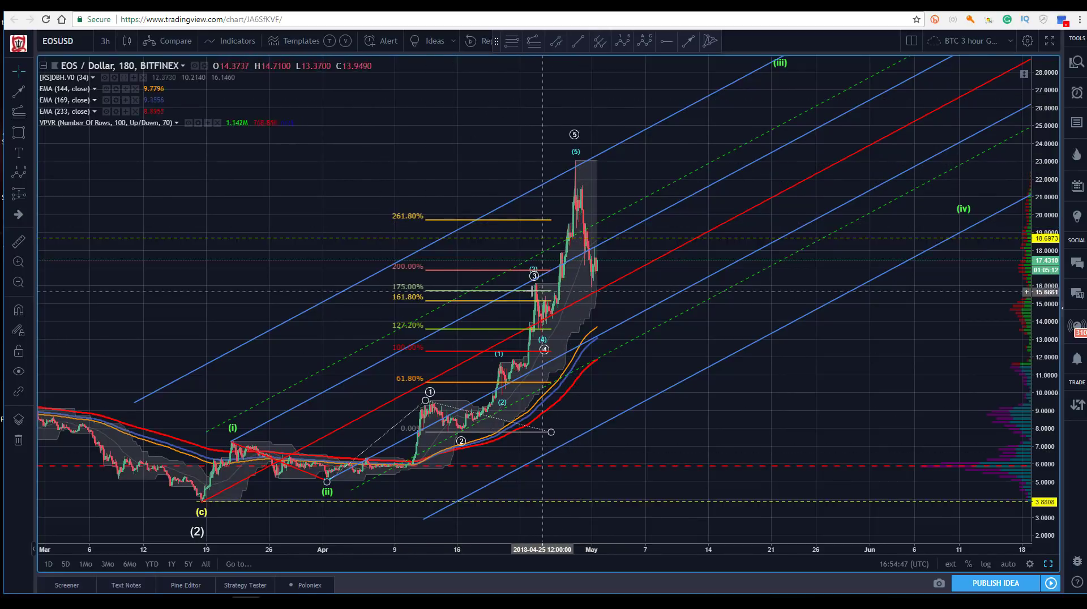
- Delete the trend-based Fib extension projected from waves (ii), circled 1 and circled 2
click(543, 351)
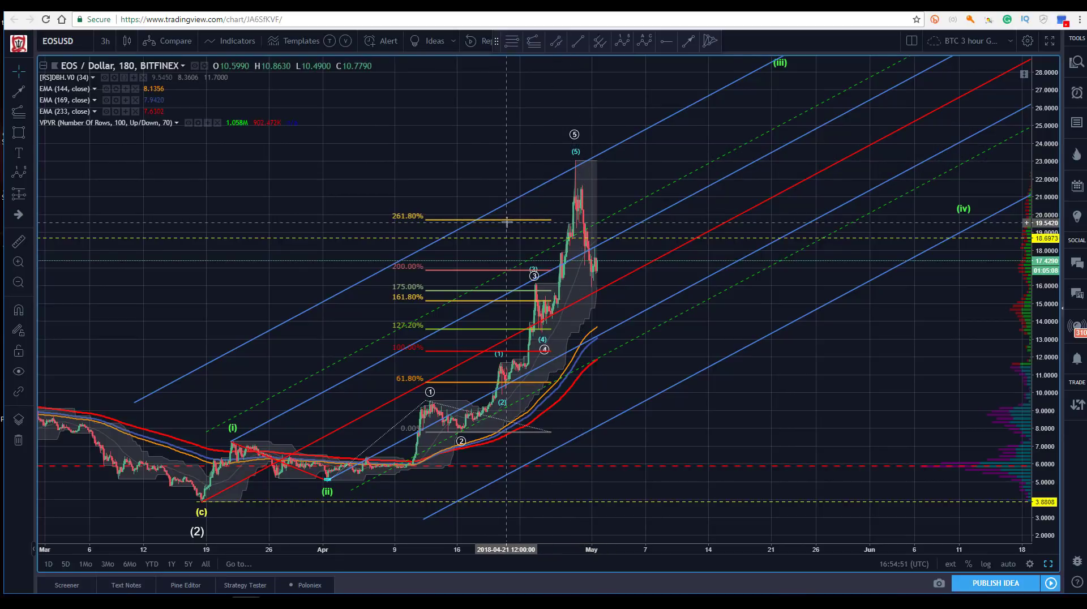
click(451, 221)
key(Delete)
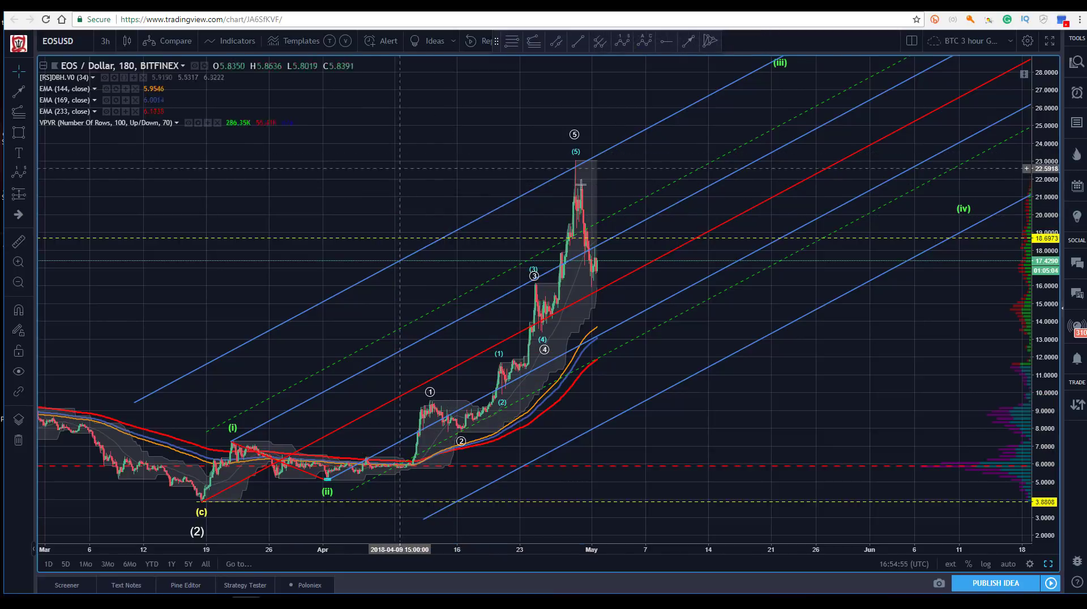
- Move circled wave 5 to about 25.99 around May 20, circled 3 above wave (5) at about 24.59, and circled 4 to about 17.47
click(575, 138)
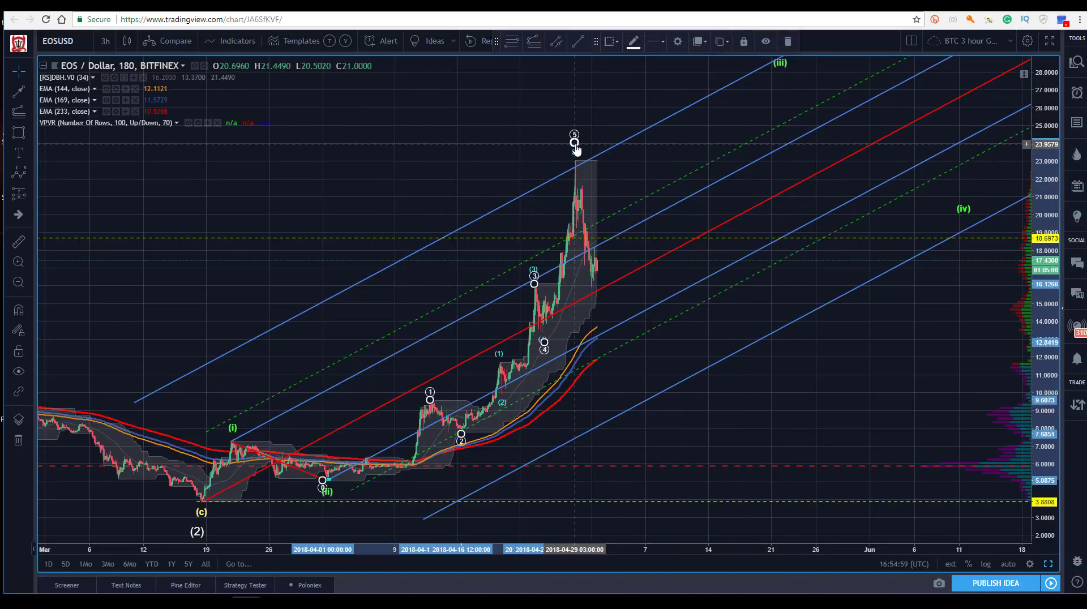
mouse_move(574, 142)
mouse_down()
mouse_move(550, 141)
mouse_move(659, 137)
mouse_move(761, 99)
mouse_up()
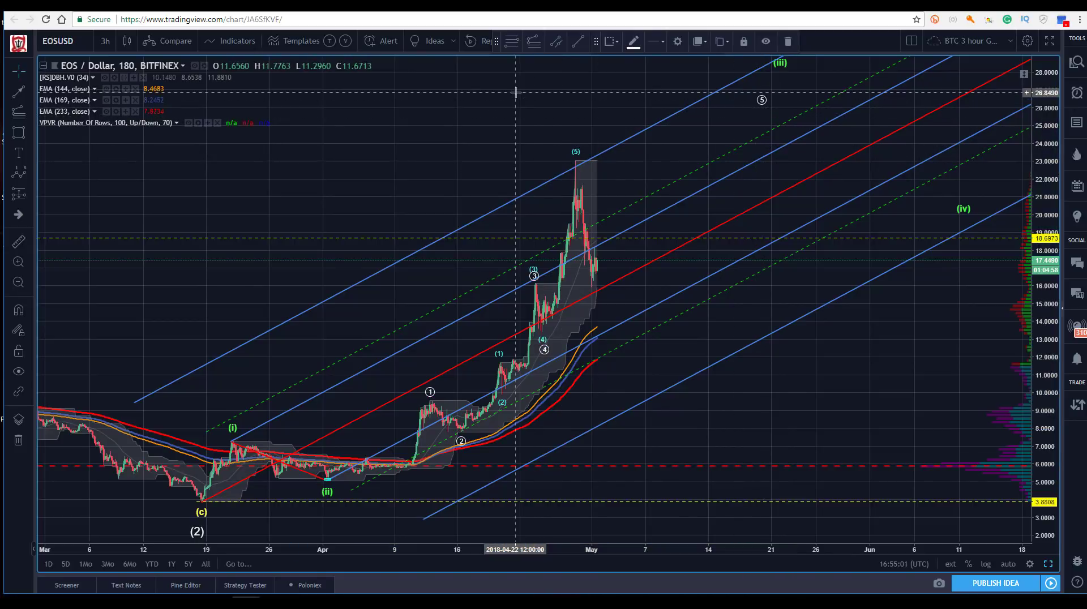
click(518, 279)
drag(535, 284, 568, 133)
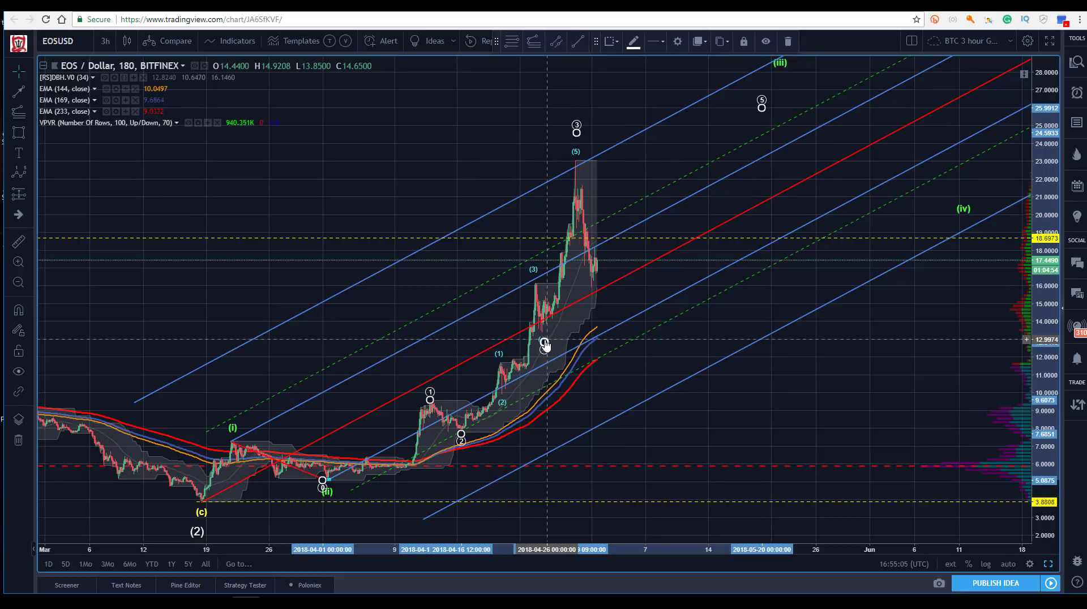
drag(544, 345, 757, 260)
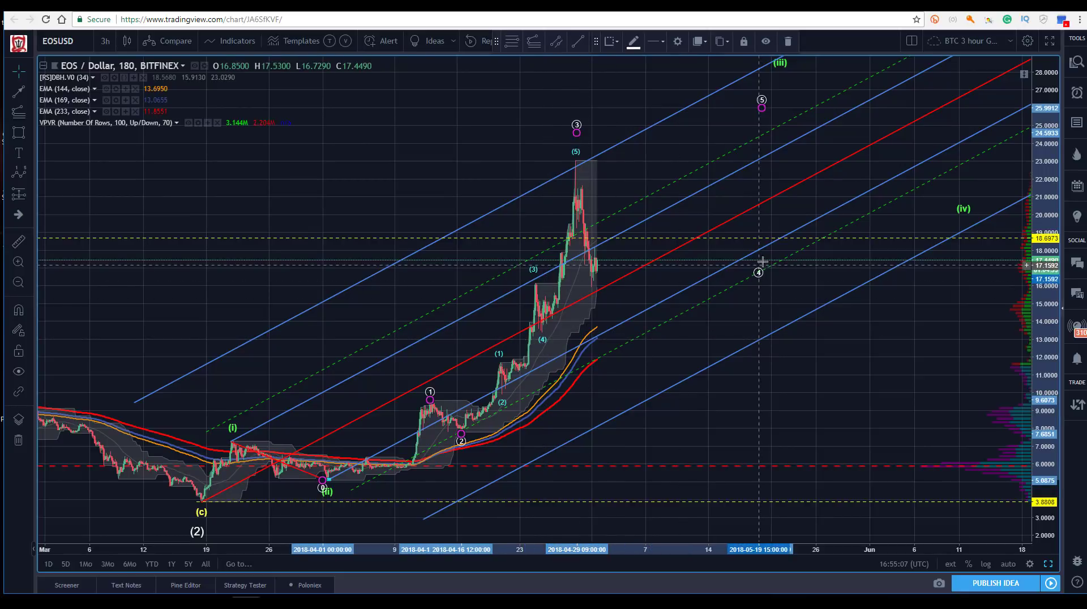
click(487, 185)
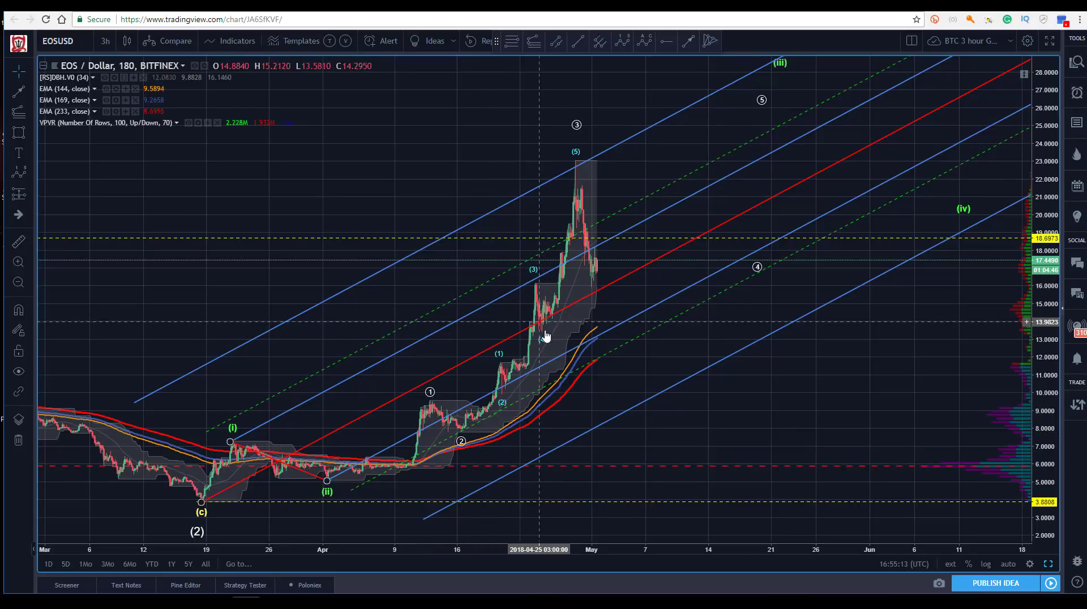
- Switch the chart to the 1-hour interval with automatic price scaling and bring the whole advance from wave (c) into view
click(501, 401)
click(408, 155)
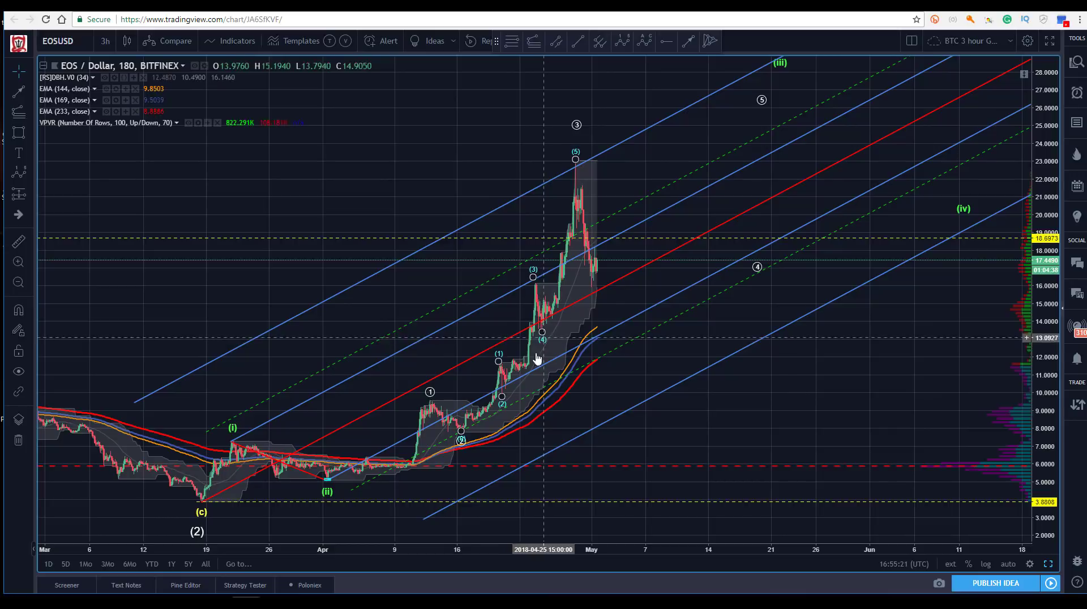
drag(358, 175, 368, 138)
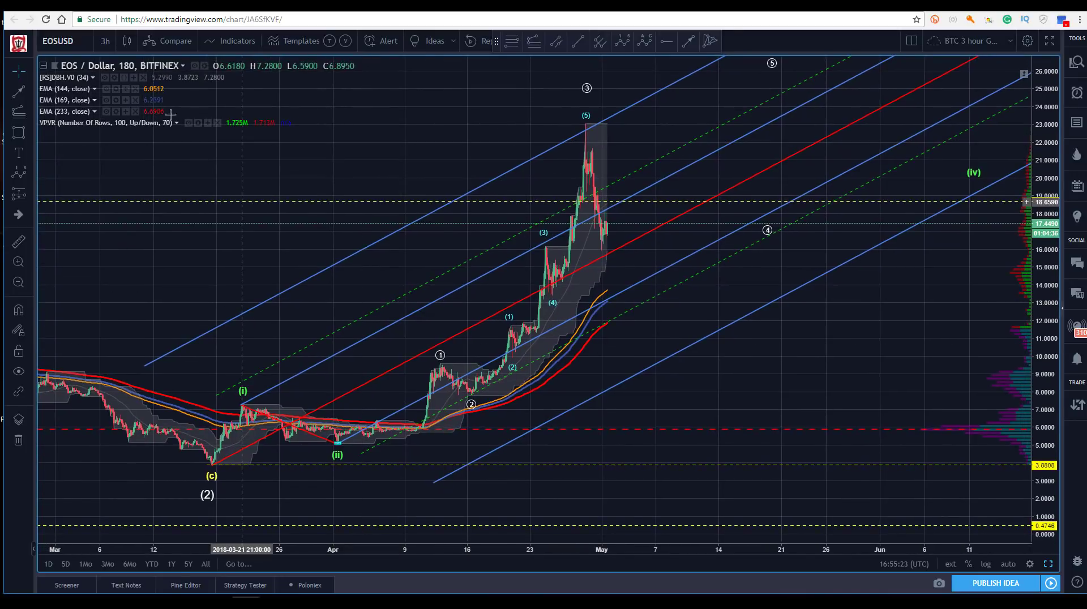
click(106, 41)
click(116, 181)
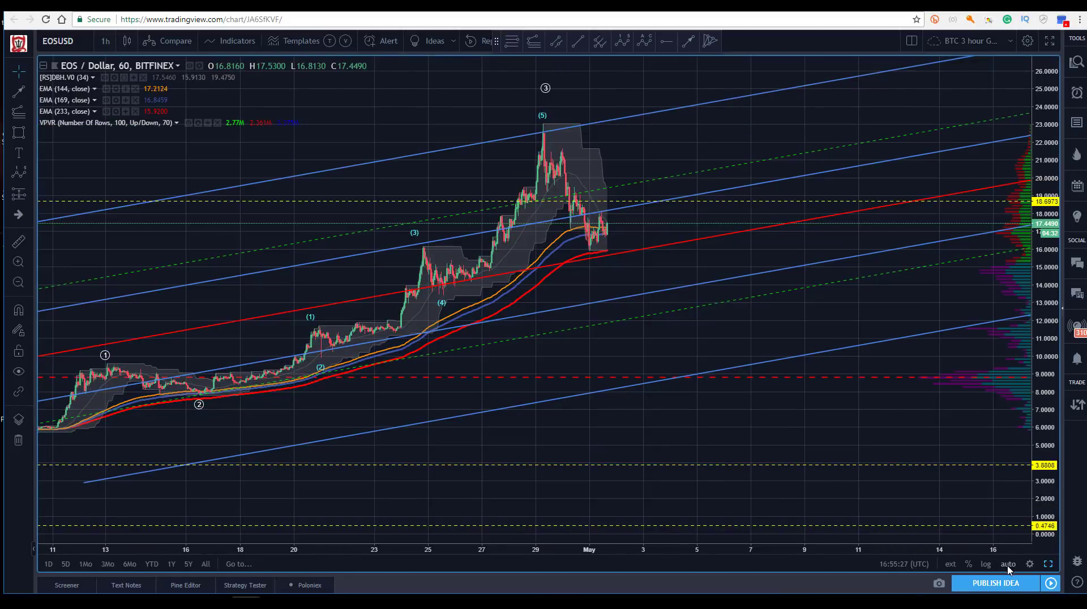
click(1008, 564)
drag(294, 342, 349, 305)
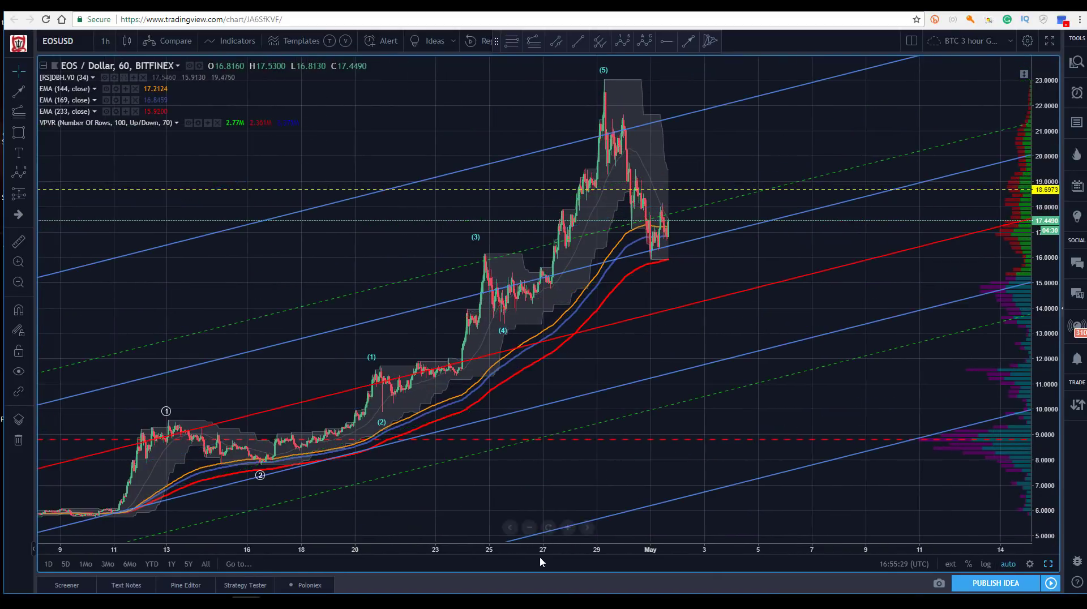
drag(523, 551, 765, 524)
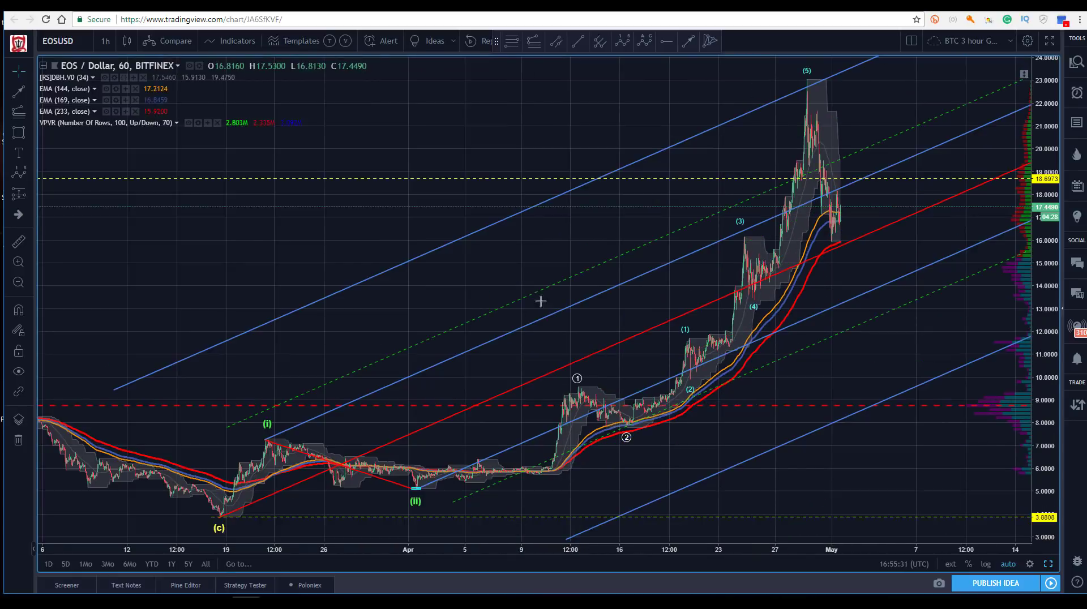
drag(360, 243, 223, 205)
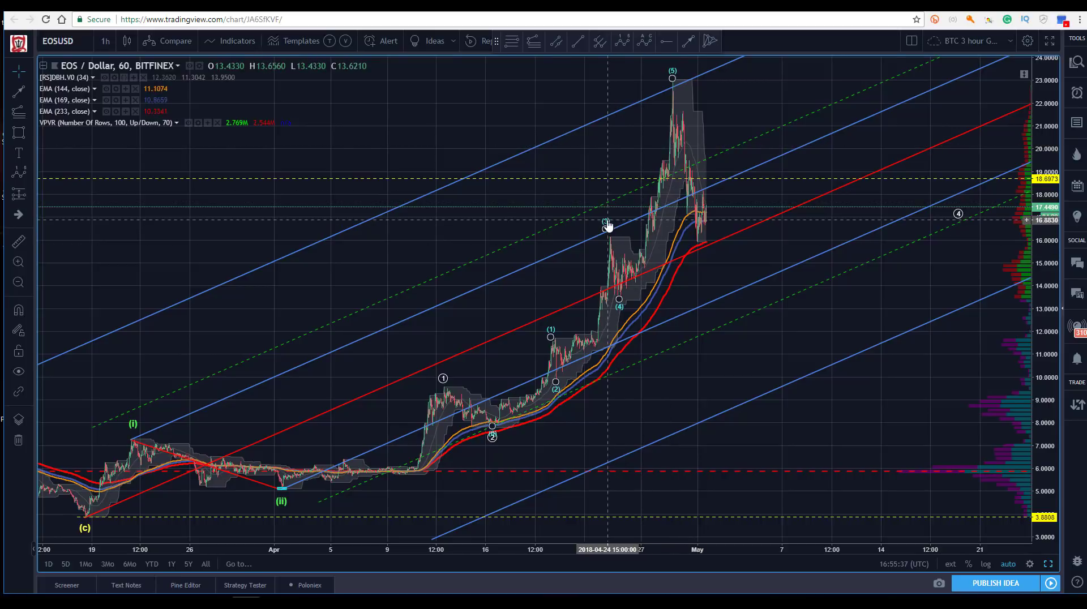
- Reposition the wave (3) label over its peak at about 16.24 and shift the wave (1) label over its own peak
drag(610, 231, 610, 226)
click(519, 148)
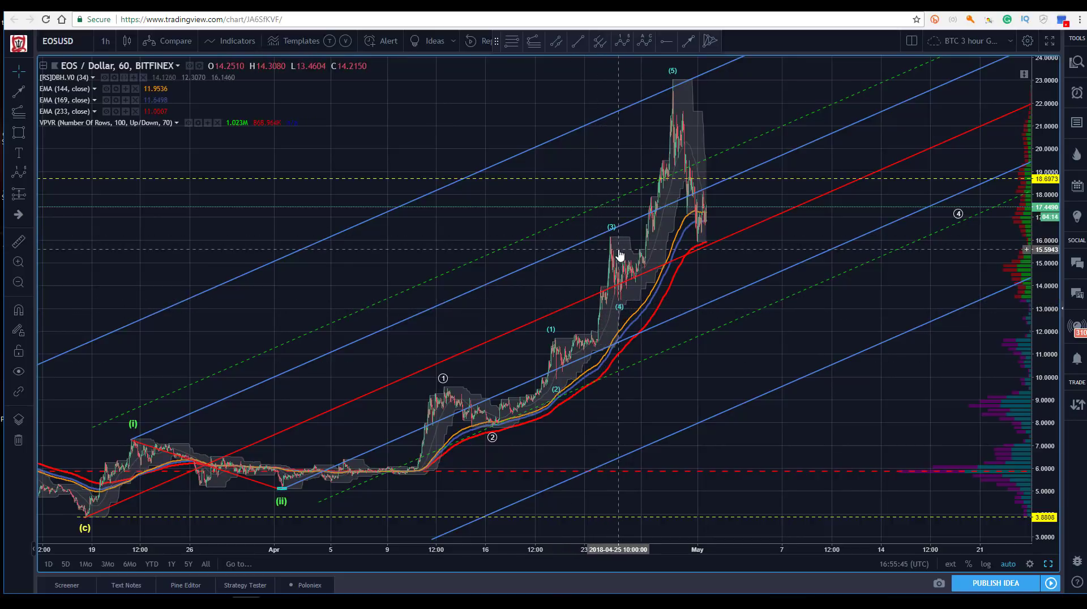
click(557, 329)
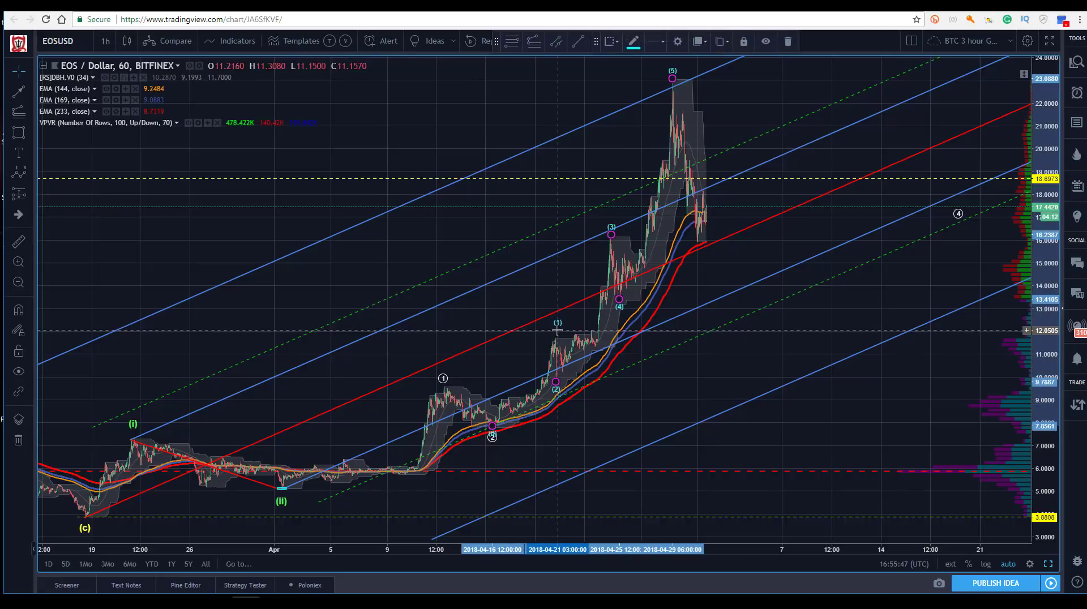
click(493, 309)
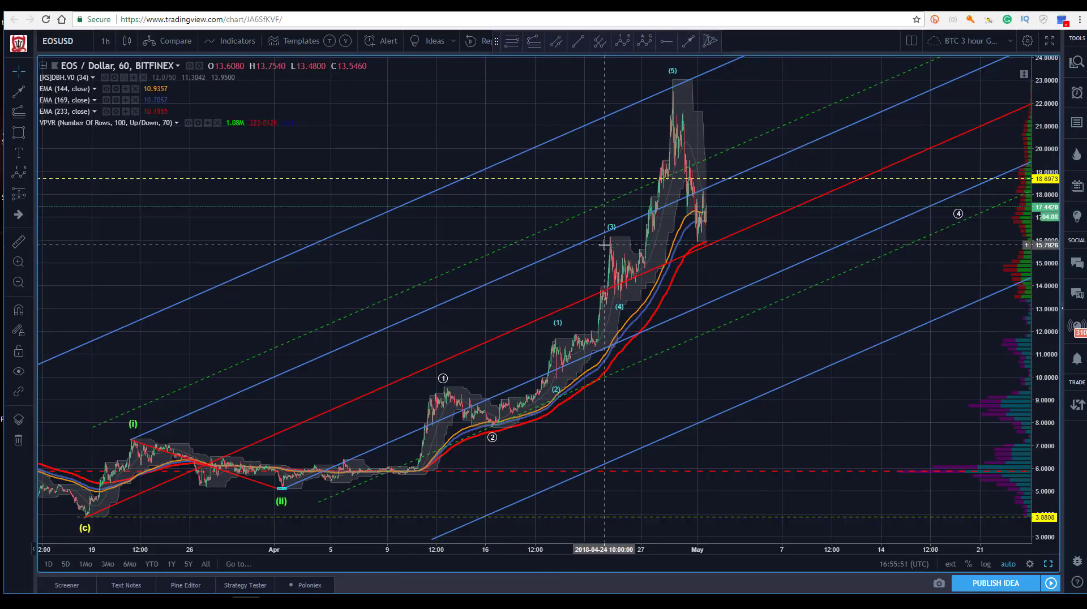
- Fine-tune the wave (3), (2) and (1) labels at their swing points, setting wave (1) at about 11.88
click(613, 227)
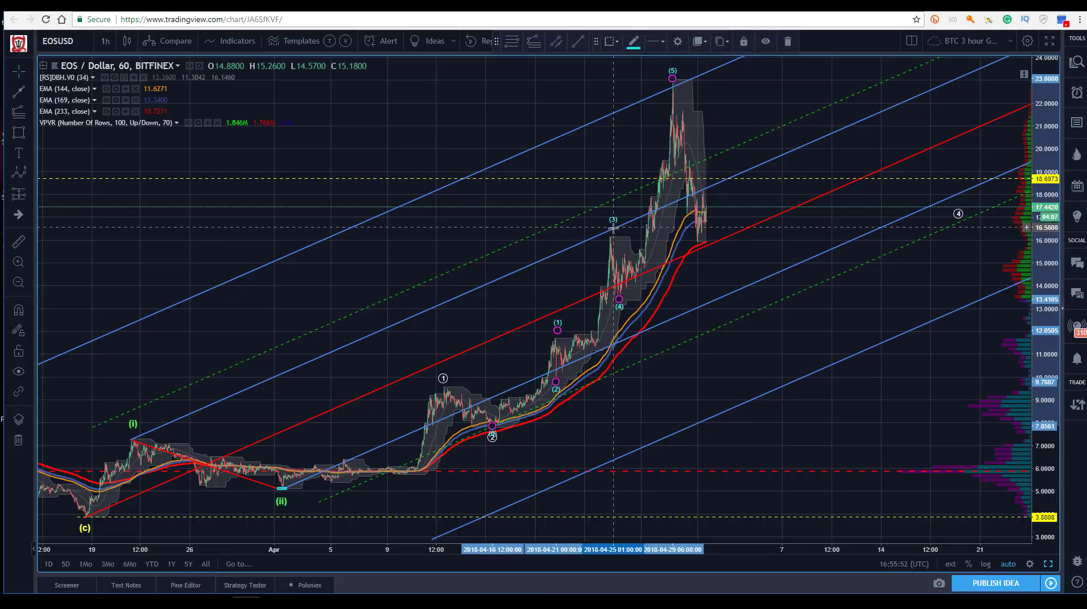
click(473, 130)
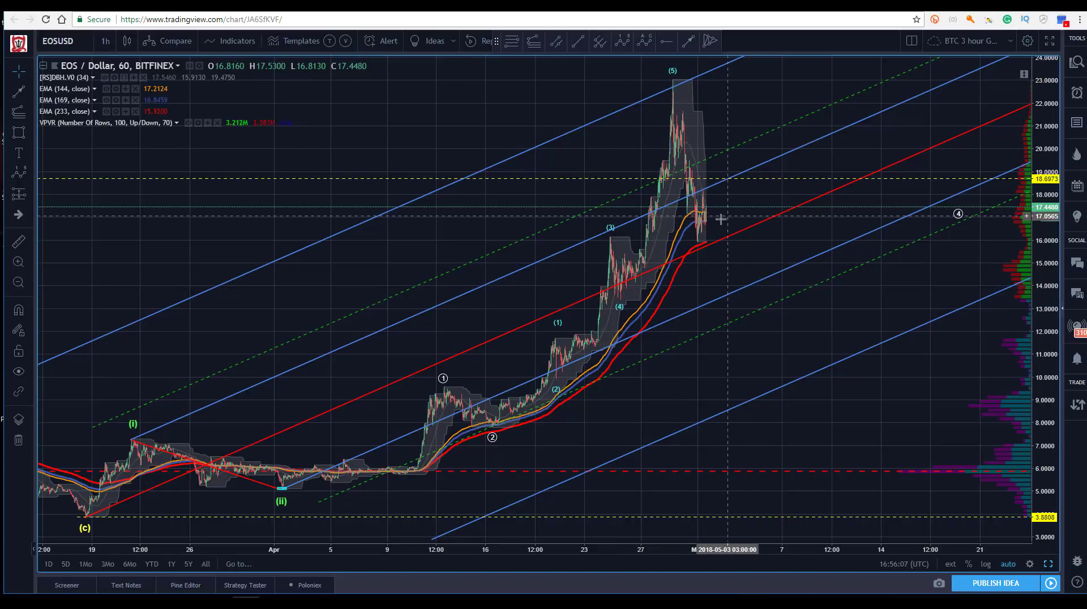
drag(526, 113, 521, 112)
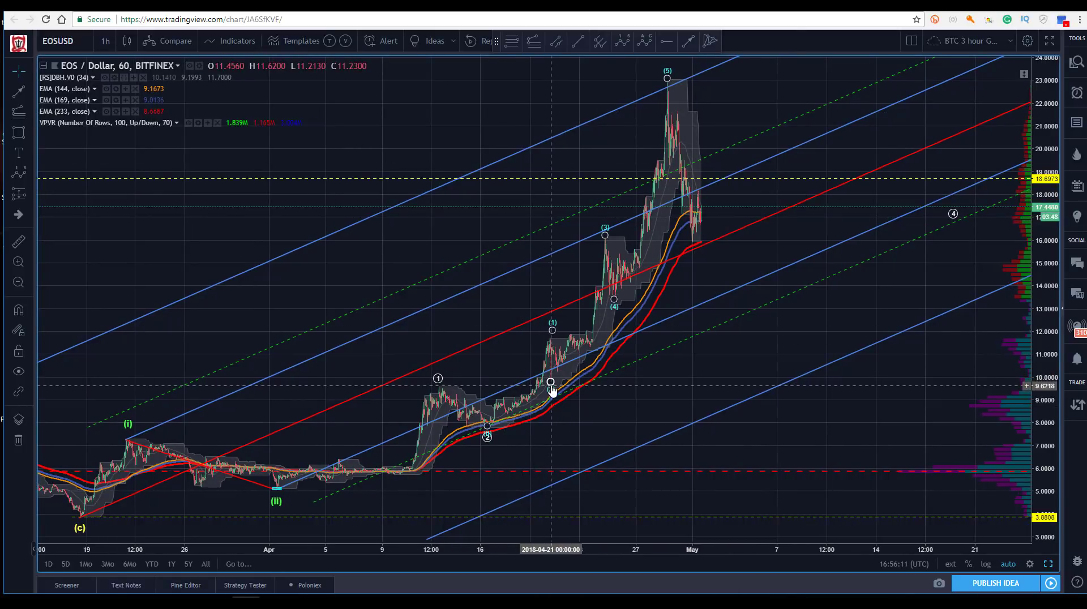
click(551, 386)
click(432, 168)
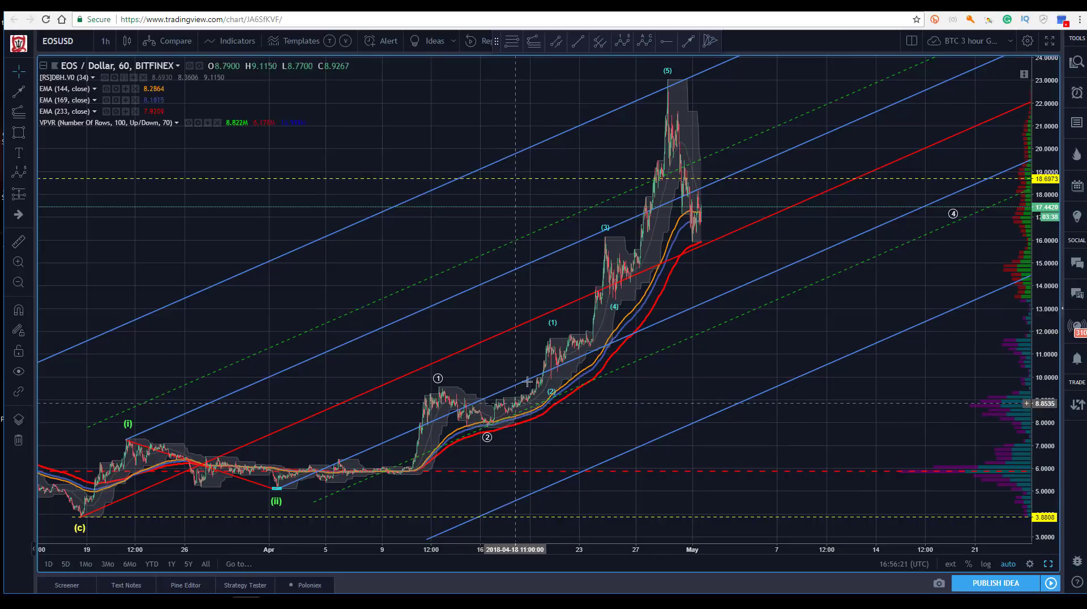
click(550, 327)
click(531, 311)
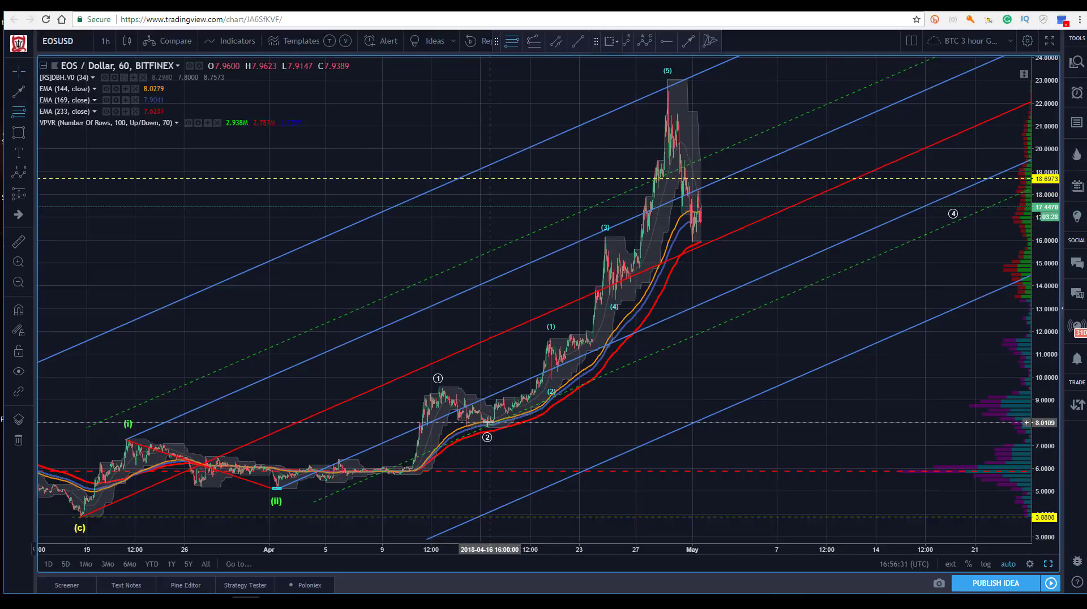
- Draw a Fib retracement from the circled 2 low at about 7.74 to the wave (1) high, and move the wave (2) label to about 9.82
click(488, 429)
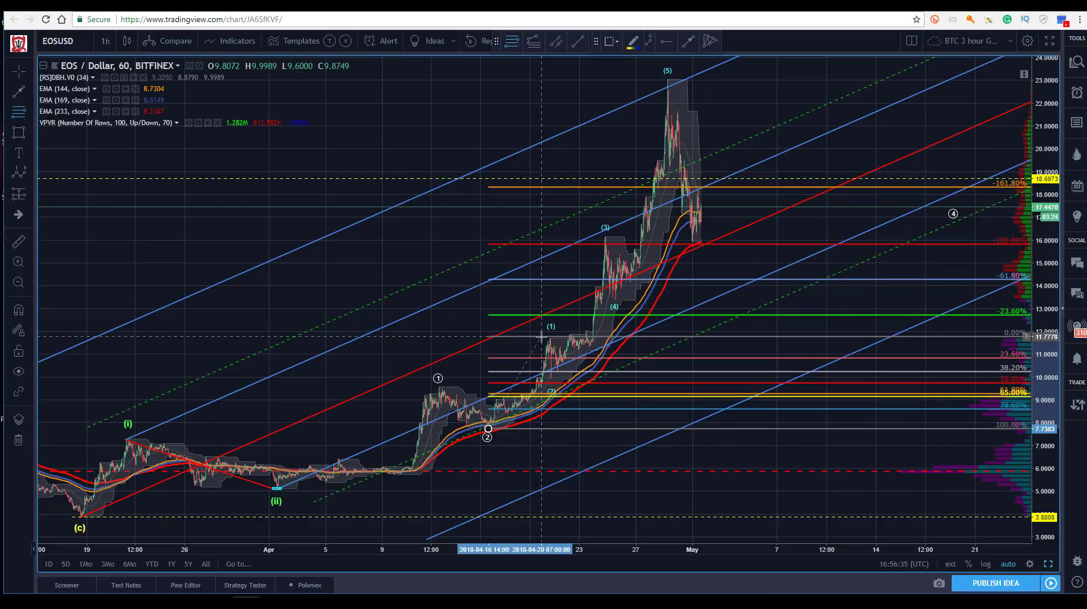
click(540, 338)
click(553, 391)
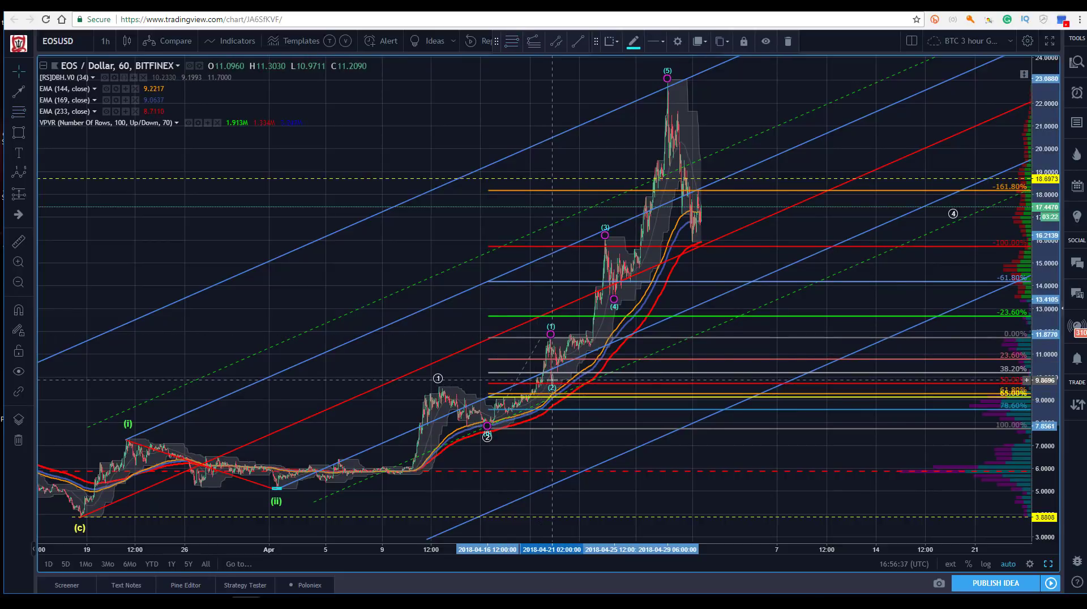
click(451, 316)
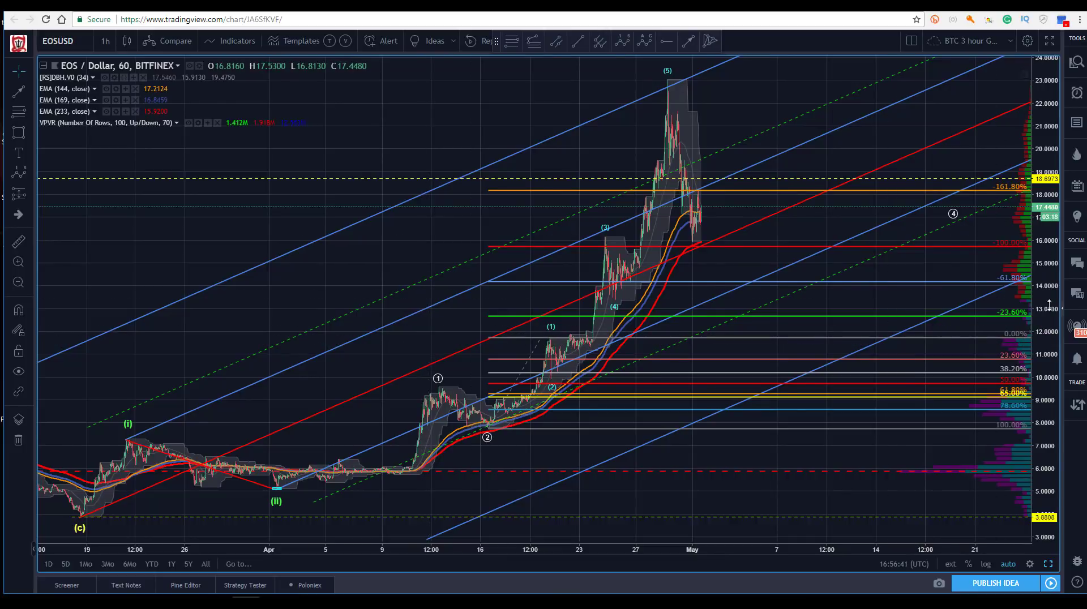
drag(1049, 305, 1048, 116)
drag(341, 269, 338, 151)
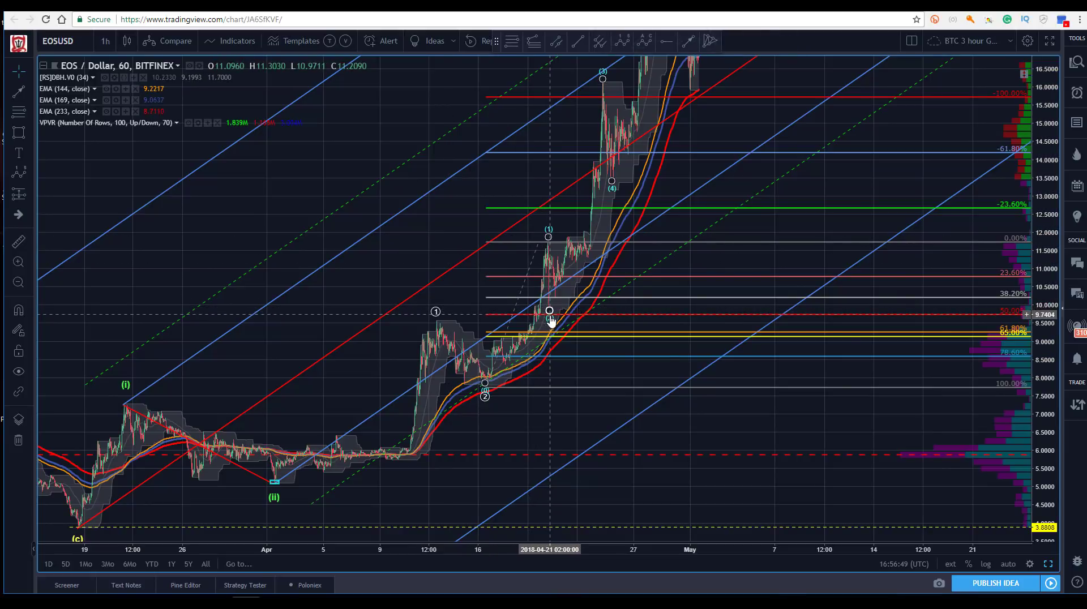
click(551, 320)
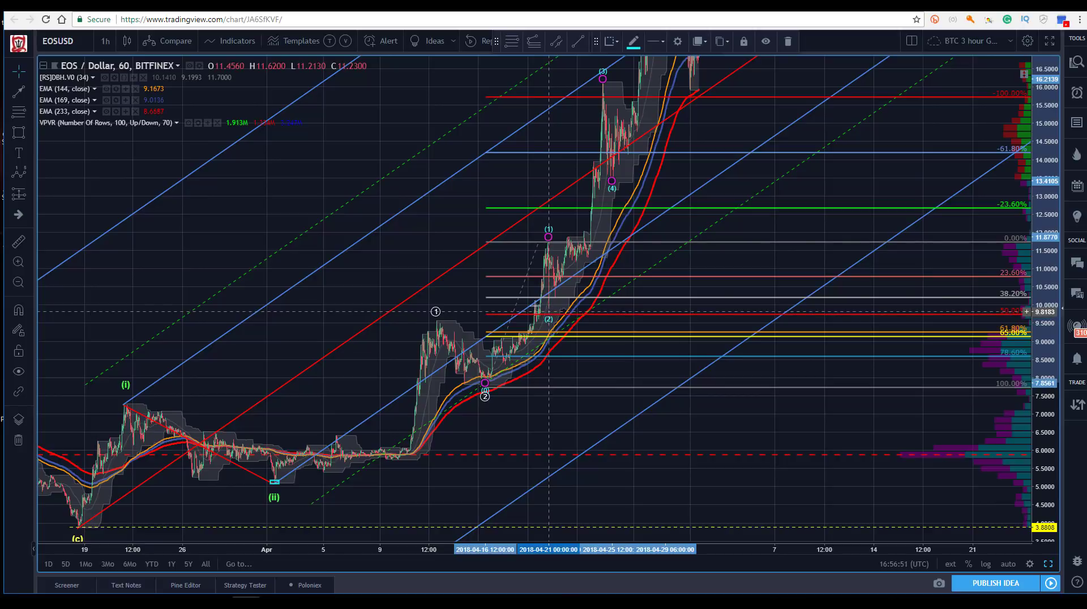
click(457, 227)
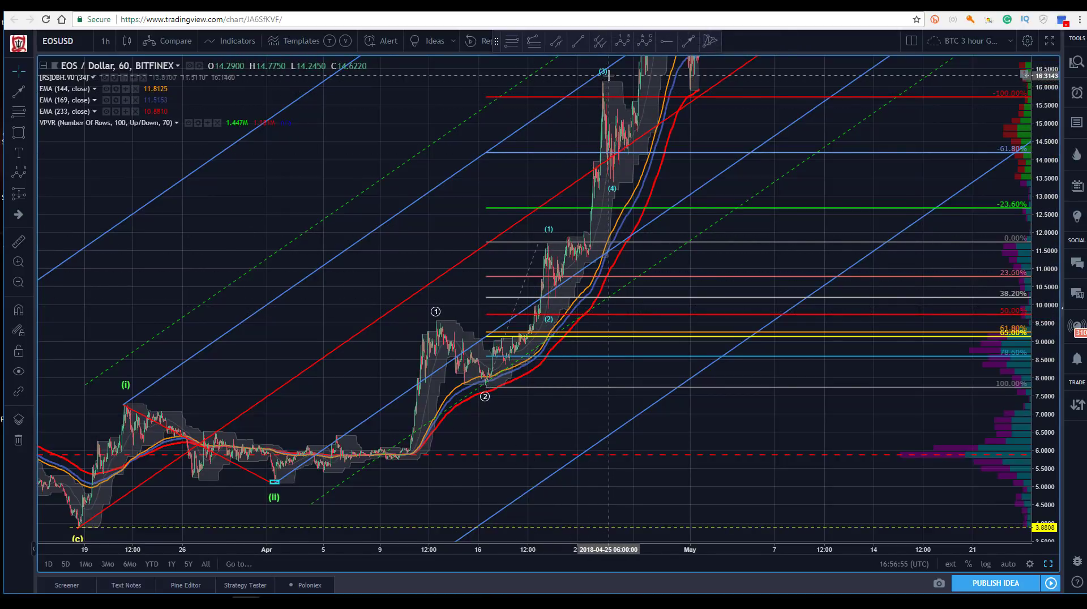
- Raise the wave (3) label above its peak to about 16.38
drag(406, 138, 370, 157)
click(570, 96)
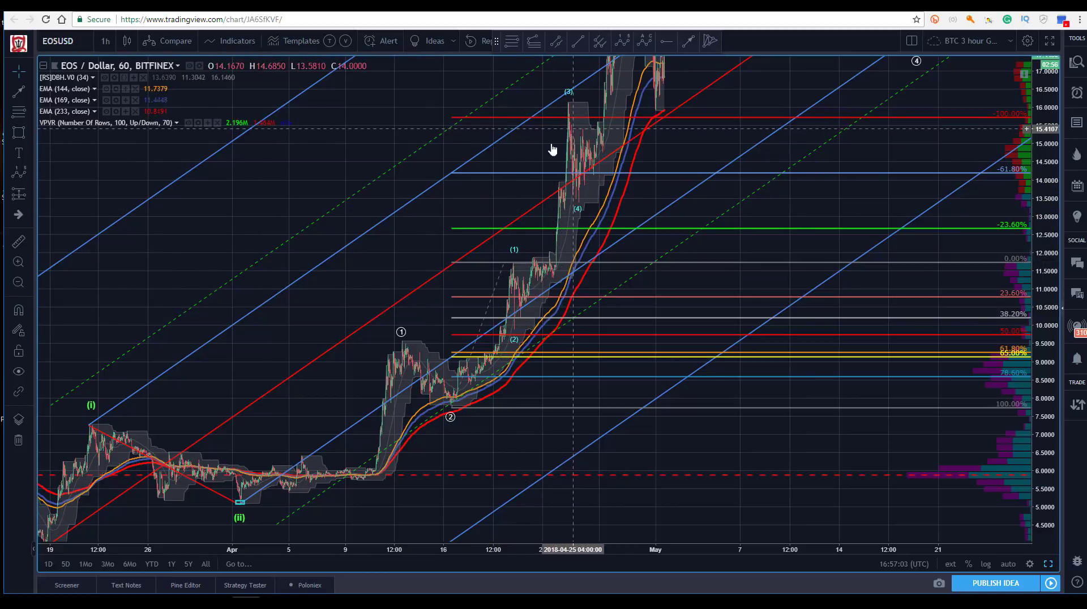
click(514, 344)
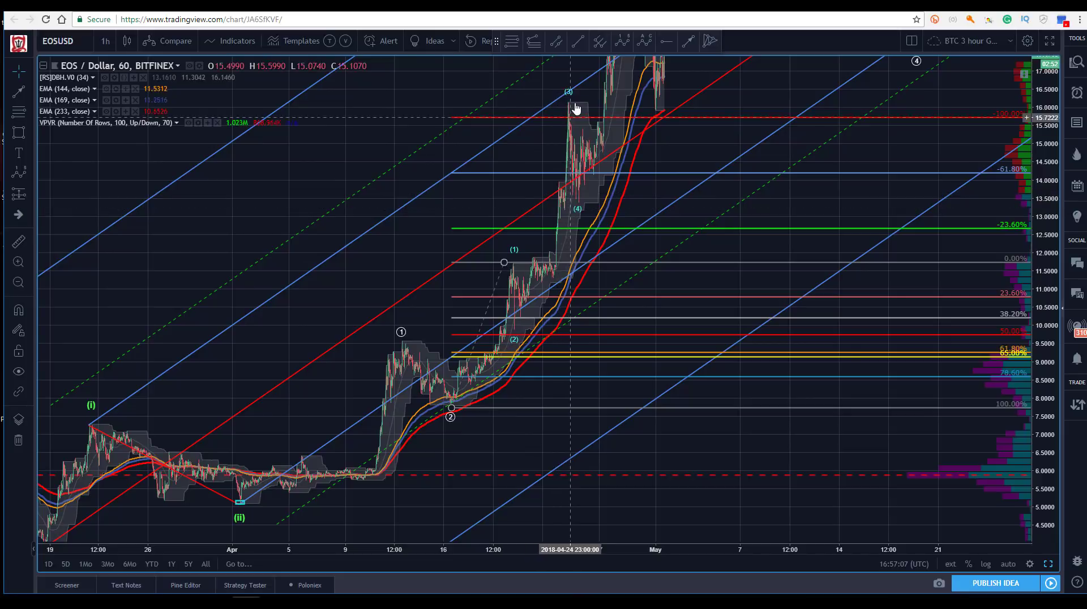
drag(569, 92, 568, 90)
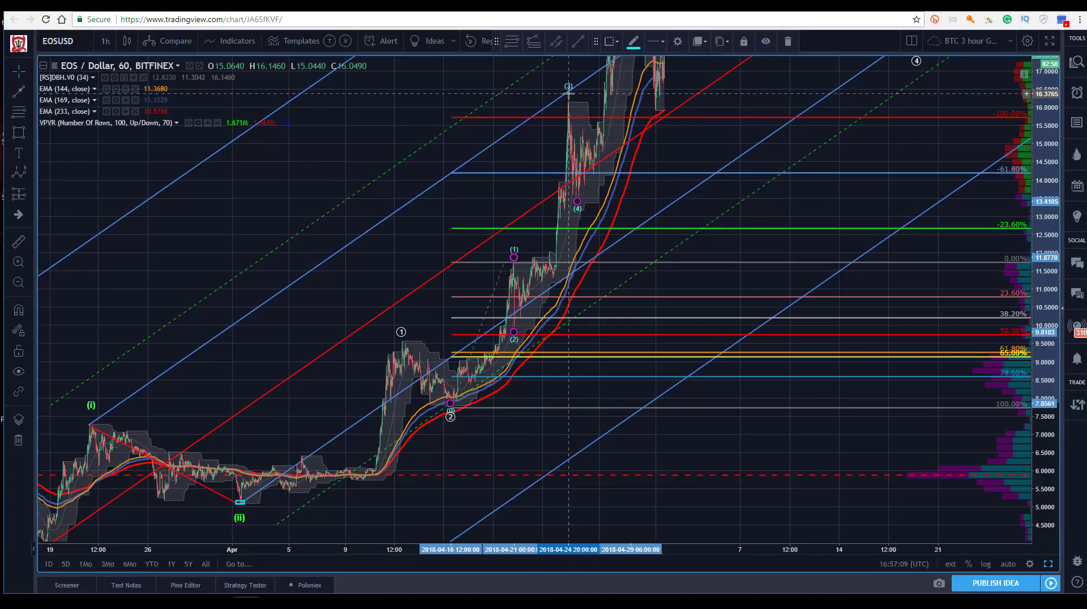
click(427, 122)
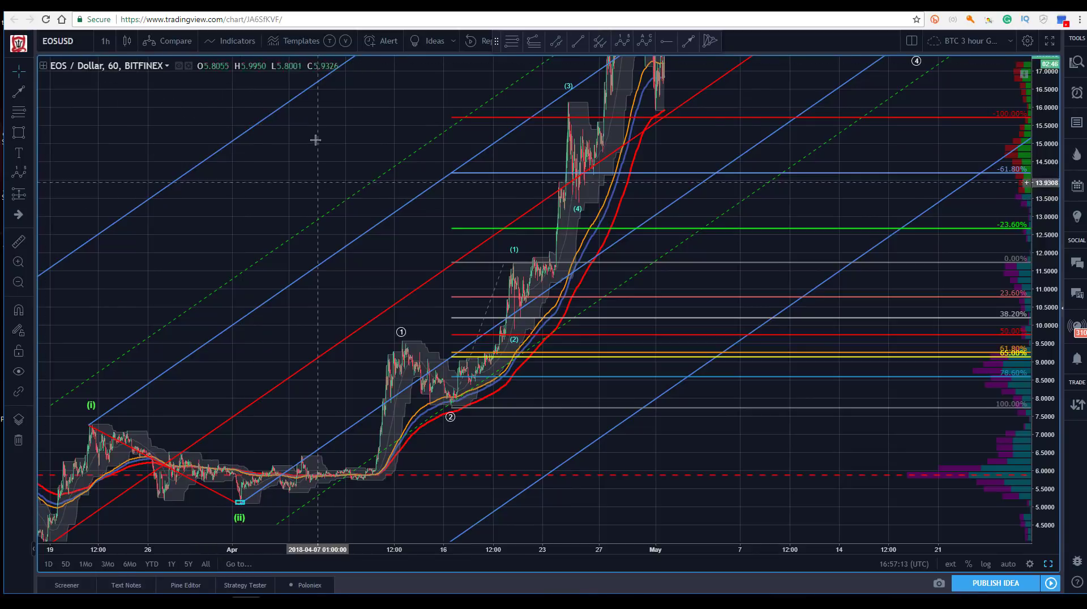
- Replace the Fib retracement with a trend-based Fib extension from circled 2 at about 7.80 through wave (1) at 11.68 to the wave (2) level at 9.88
drag(313, 137, 271, 179)
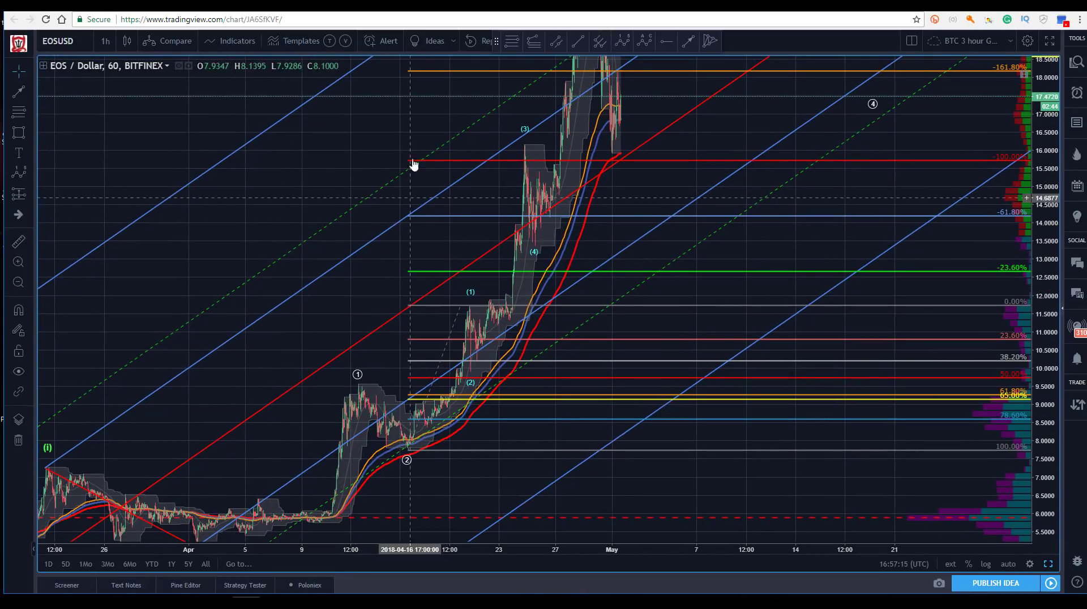
drag(1055, 152, 1055, 170)
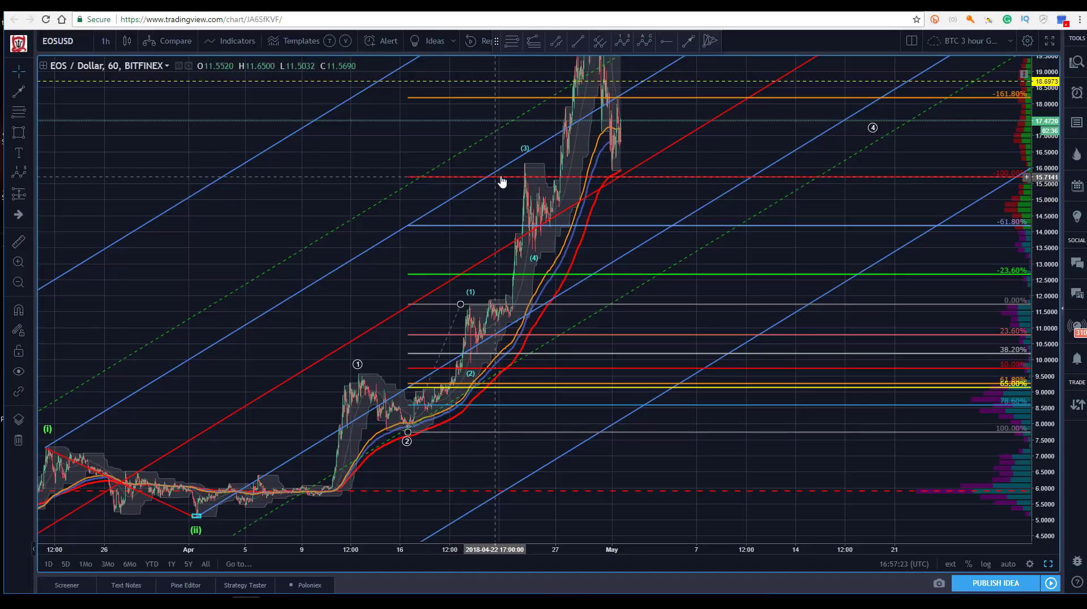
click(462, 181)
key(Delete)
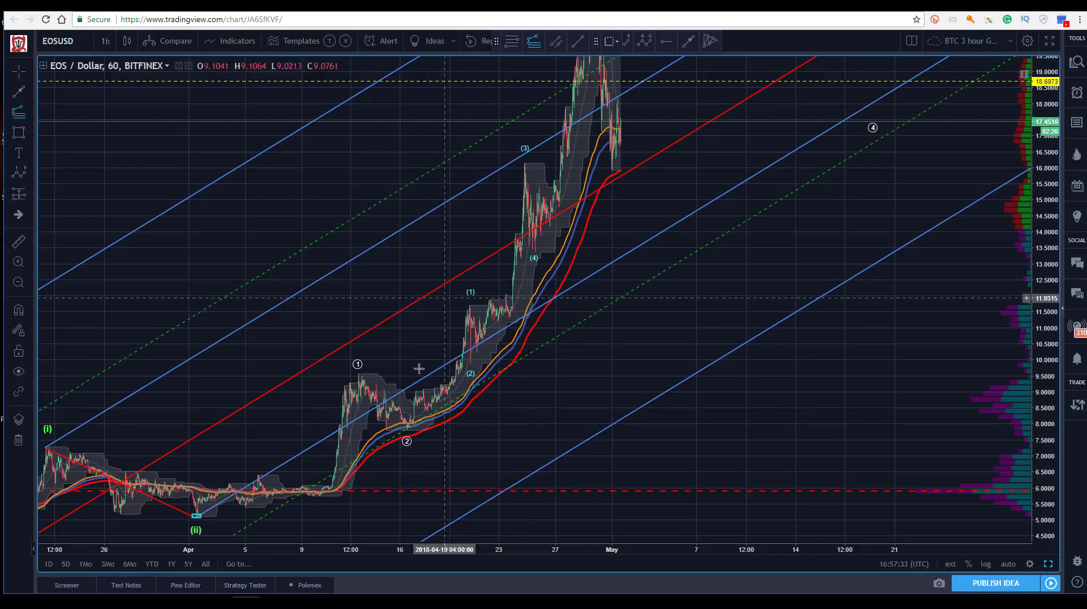
click(406, 430)
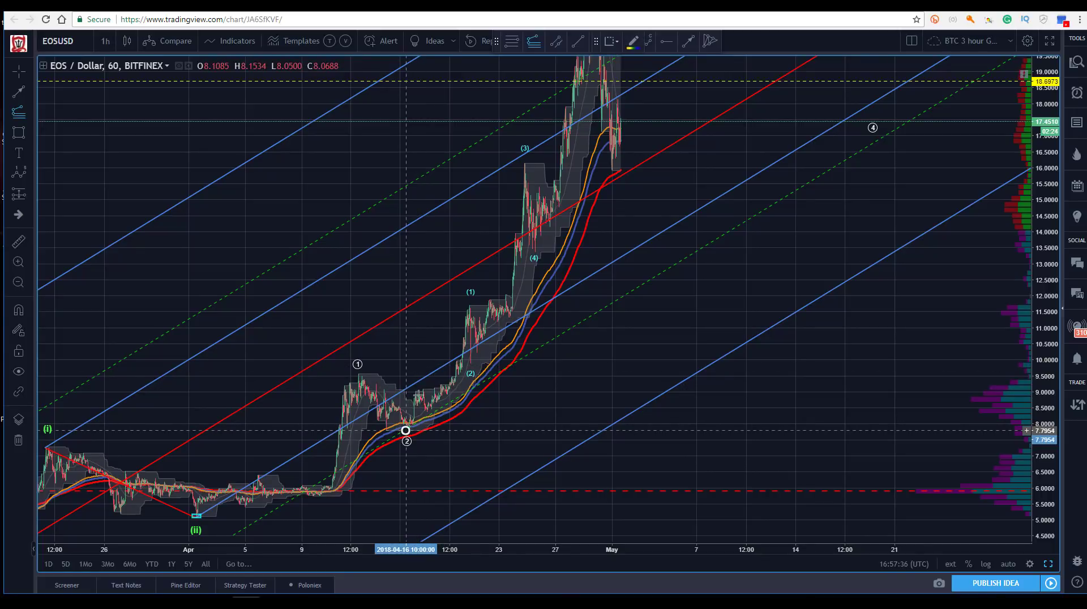
click(462, 305)
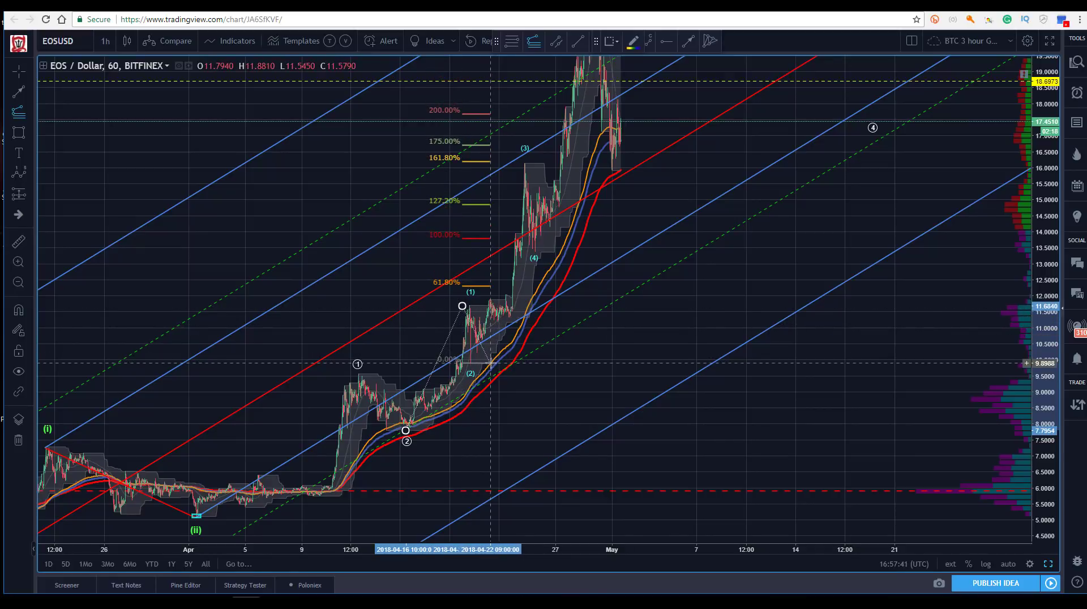
click(525, 364)
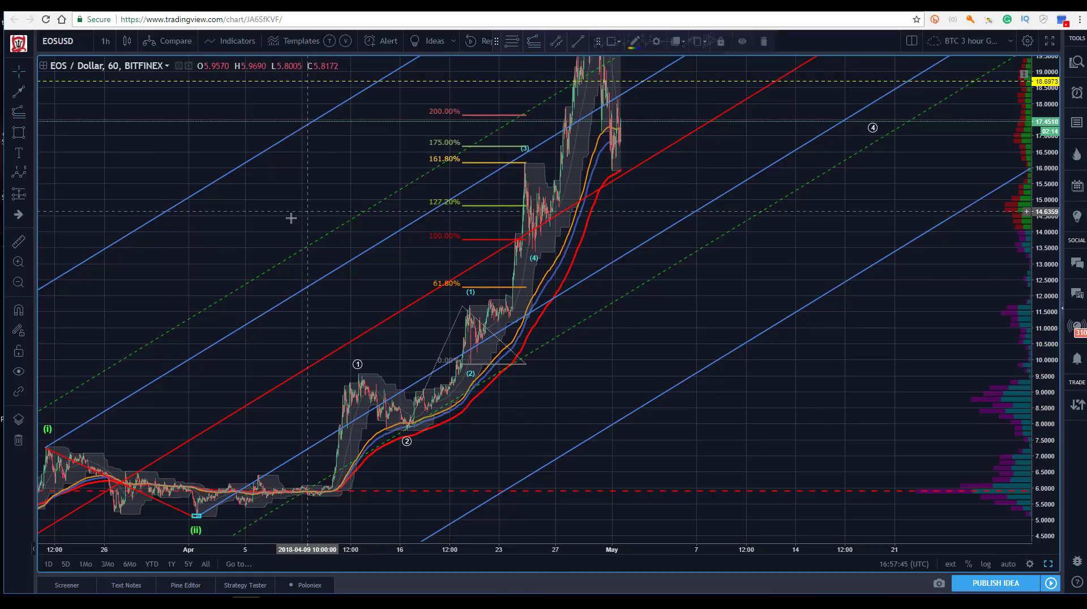
- Reposition the wave (3) label at its peak near the 161.80% extension level, at about 16.14
drag(526, 154, 521, 157)
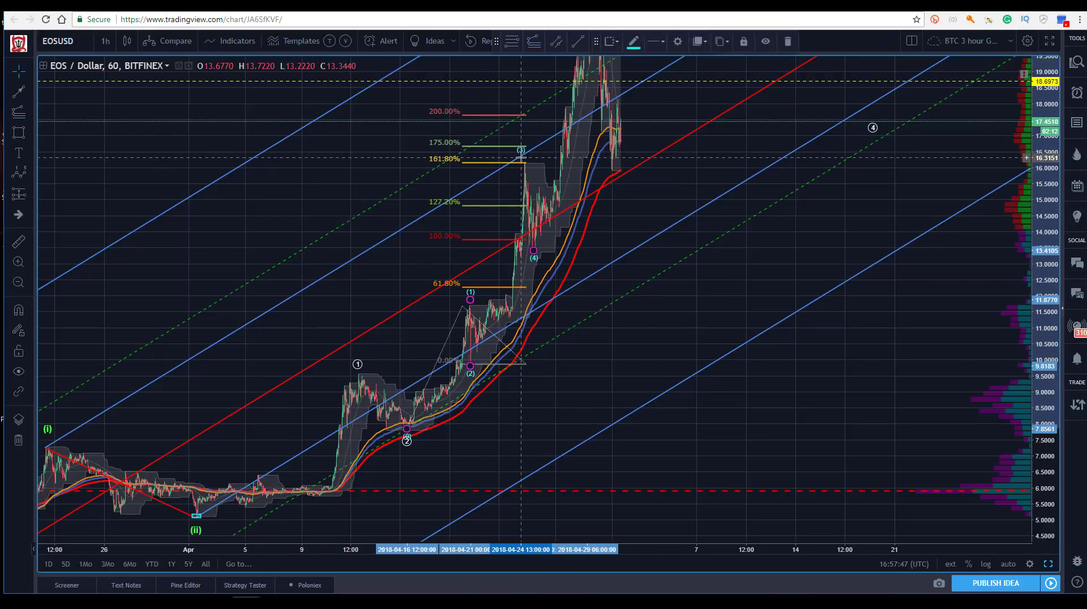
click(292, 144)
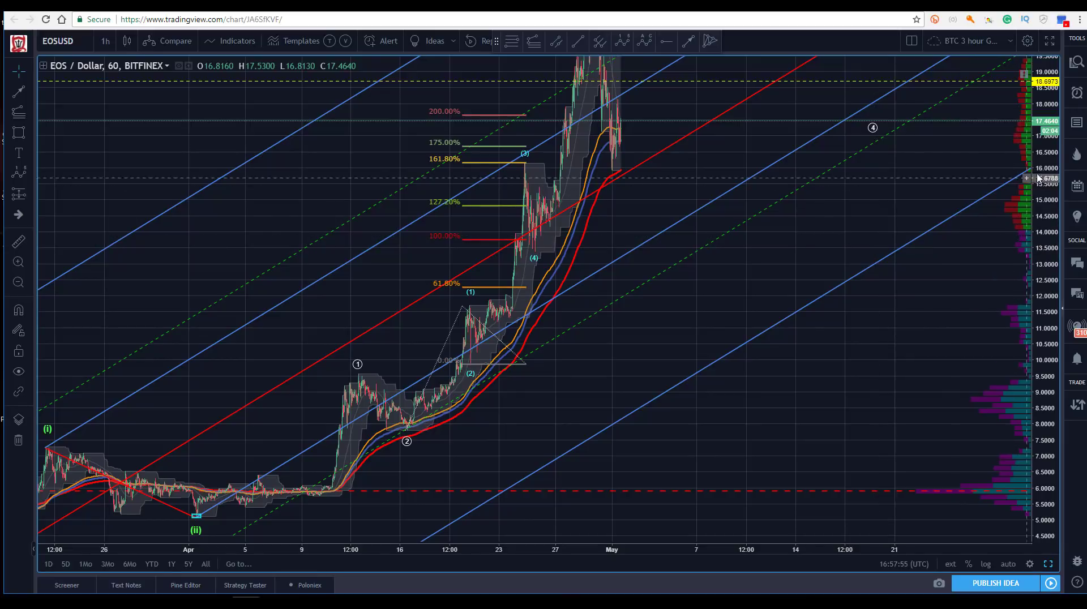
drag(1055, 199, 997, 206)
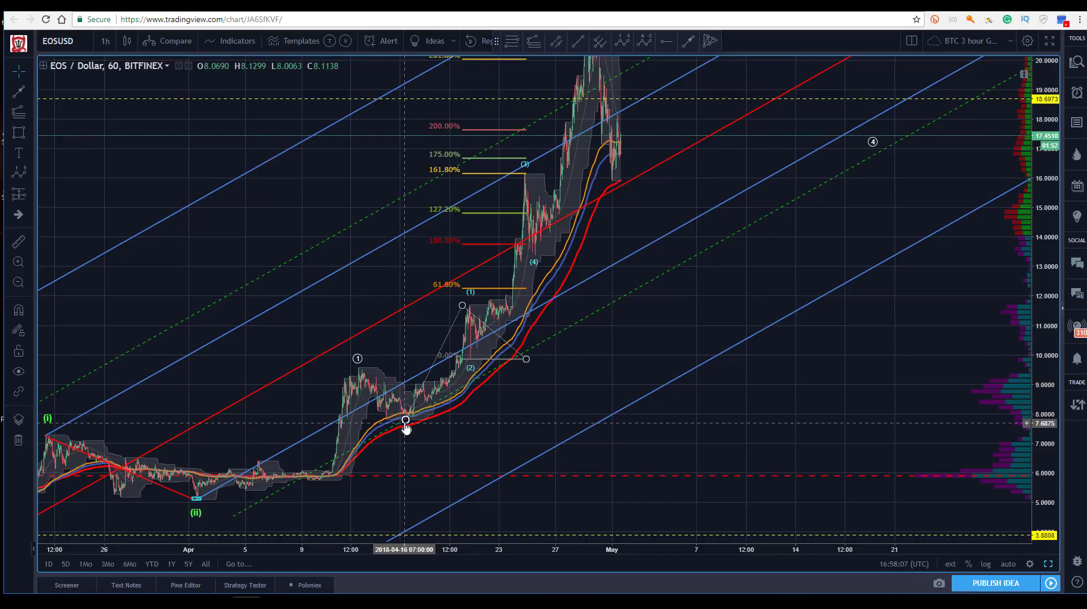
click(526, 167)
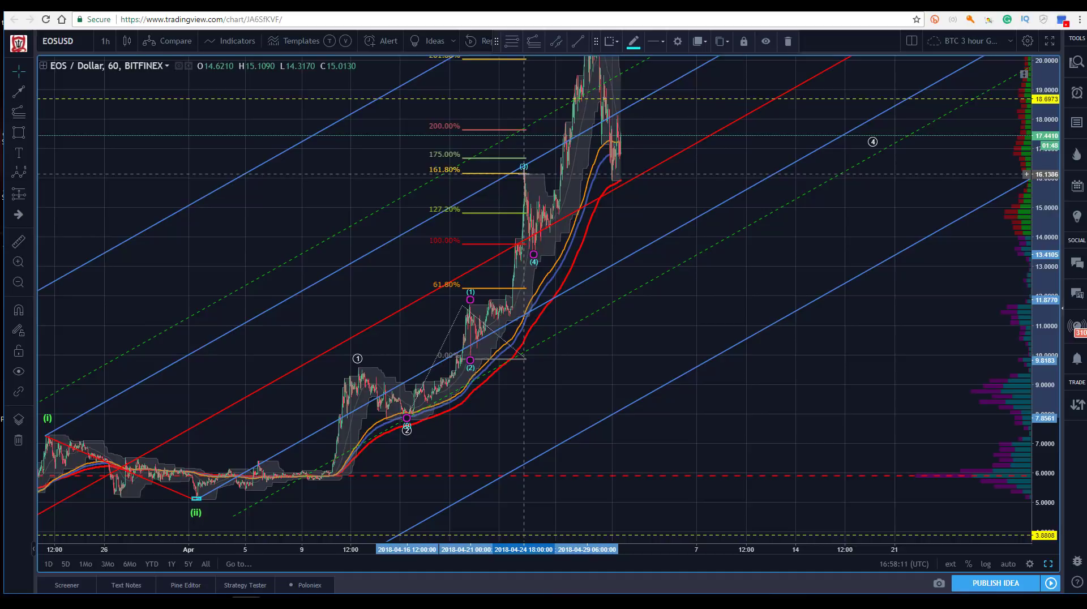
drag(523, 174, 522, 173)
click(400, 143)
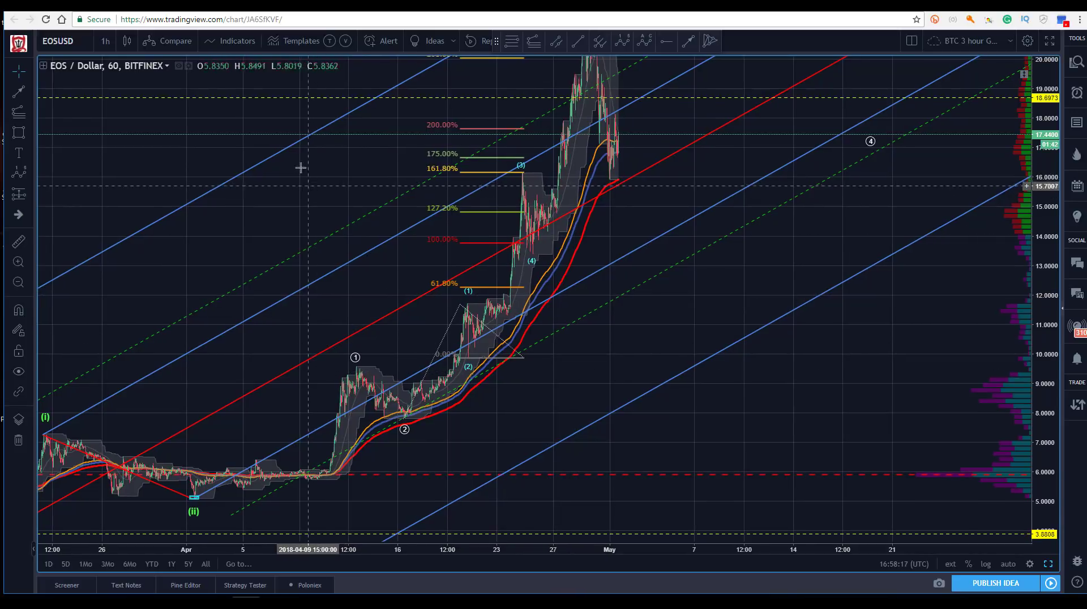
- Replace the Fib extension with a Fib retracement from the wave (2) low at about 9.88 to the wave (3) high at about 16.14
click(495, 155)
key(Delete)
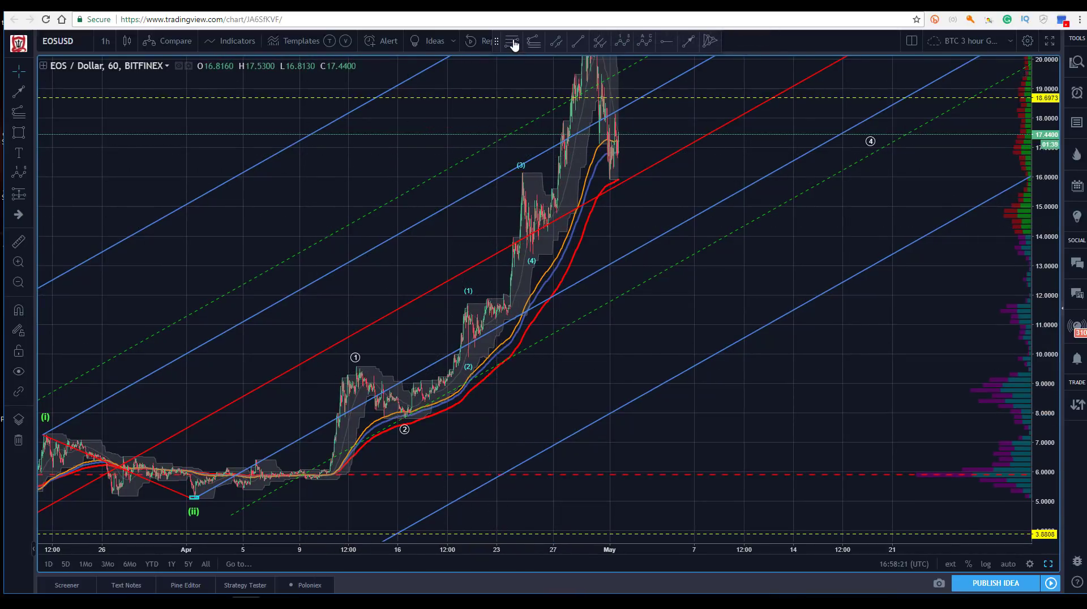
click(469, 357)
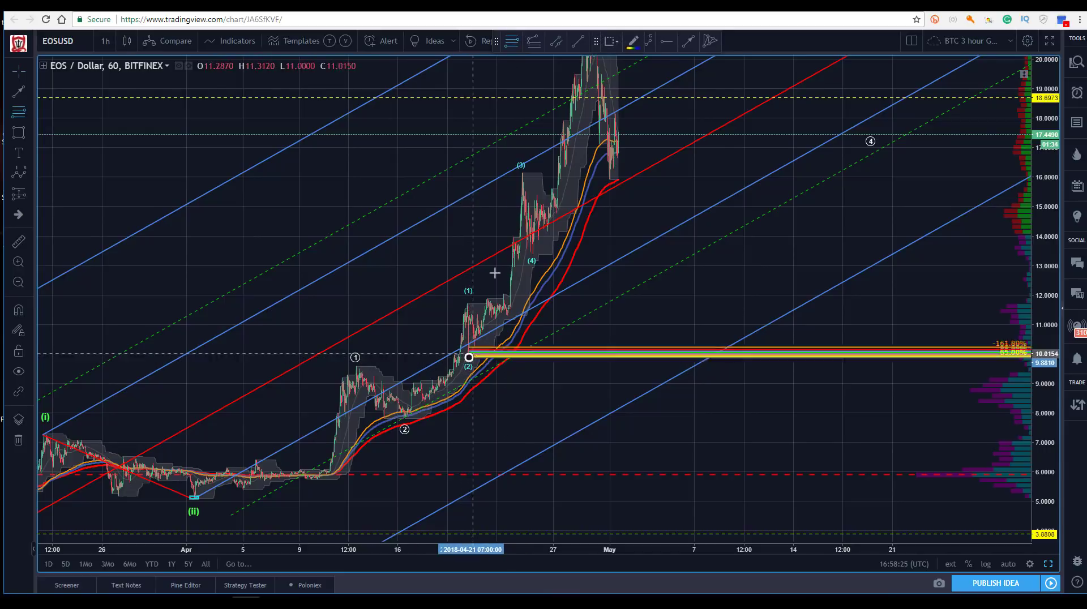
click(505, 172)
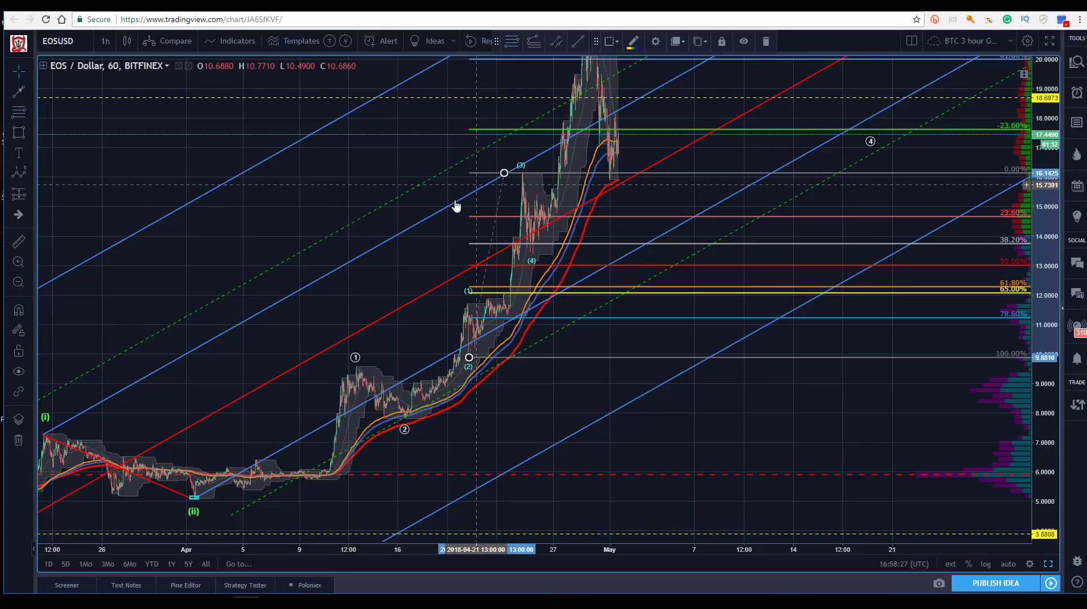
click(397, 180)
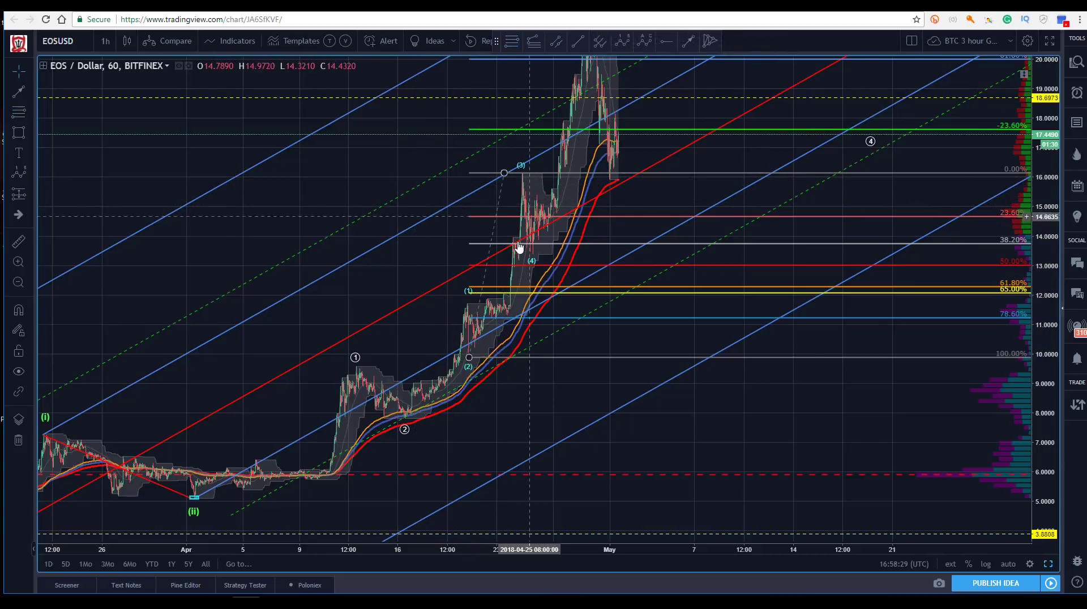
- Adjust the wave (4) label to its low at about 13.38 and the wave (1) label to its peak at about 11.76
drag(532, 258, 537, 251)
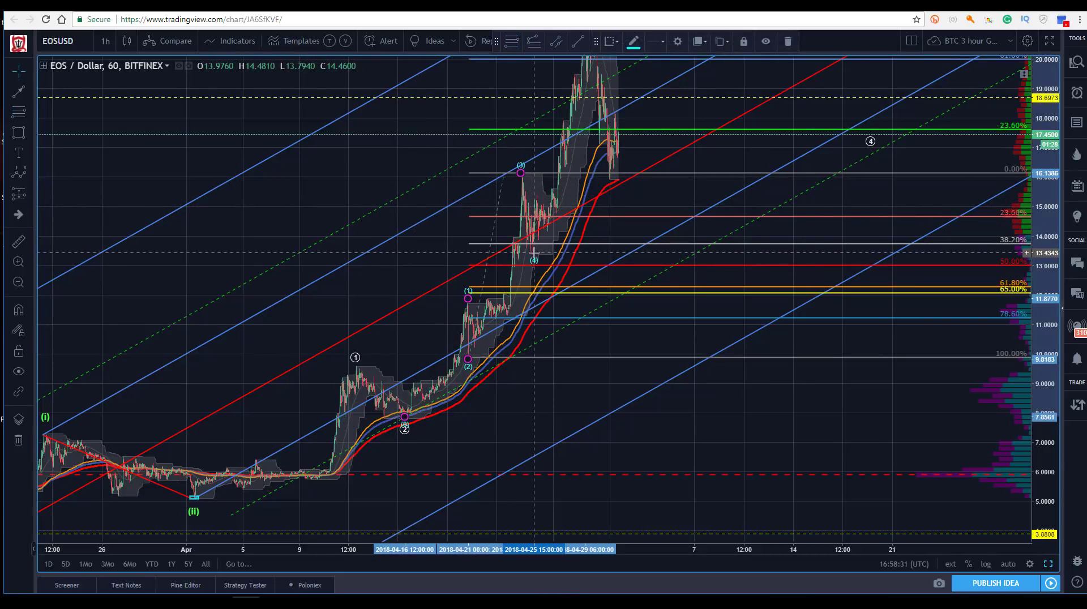
click(433, 222)
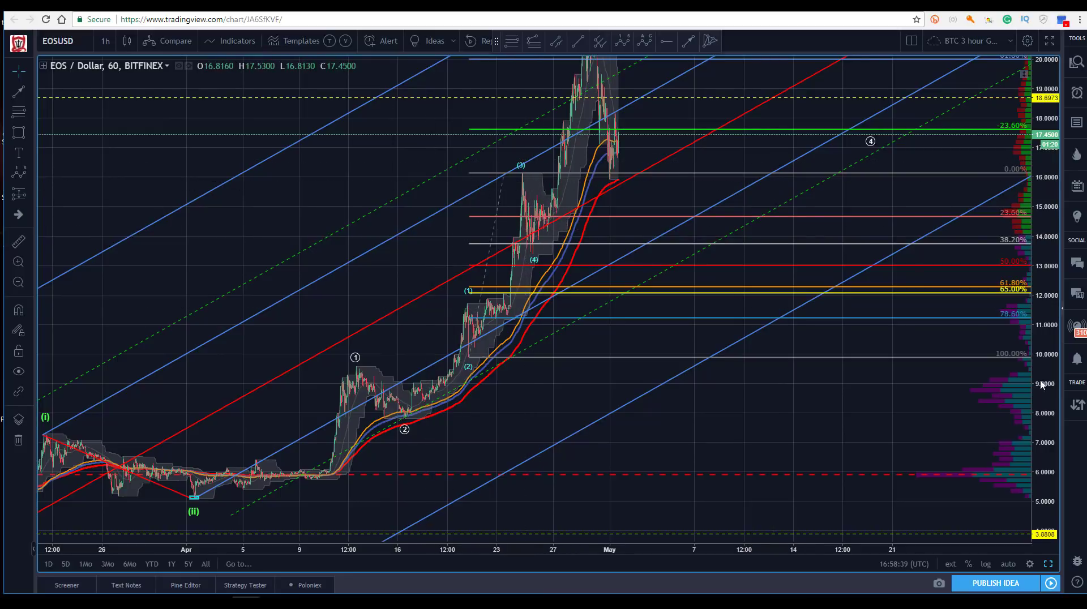
drag(1047, 347, 1043, 329)
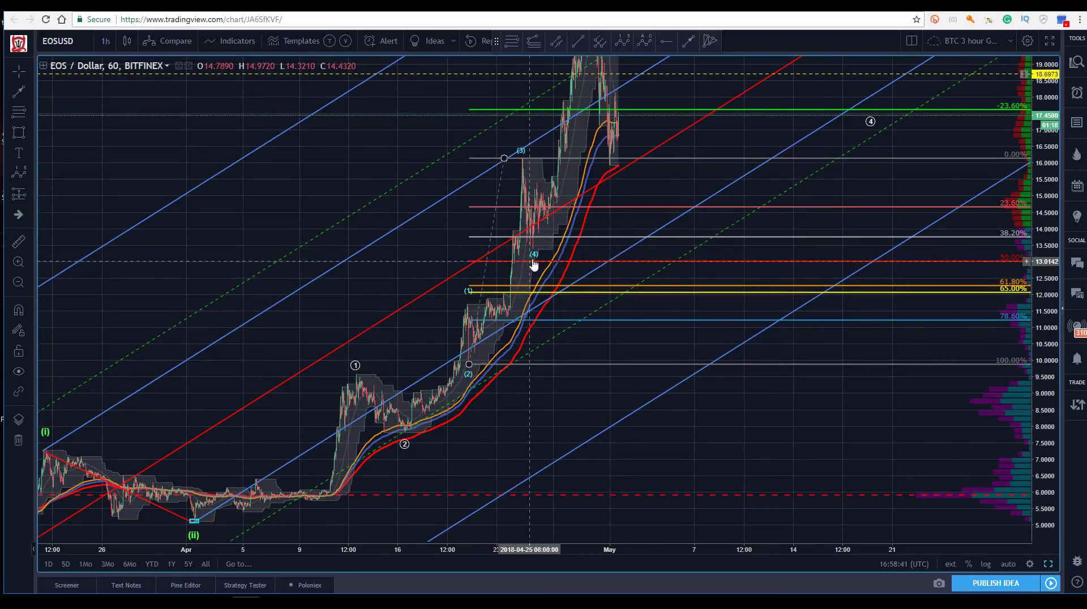
drag(533, 252, 534, 253)
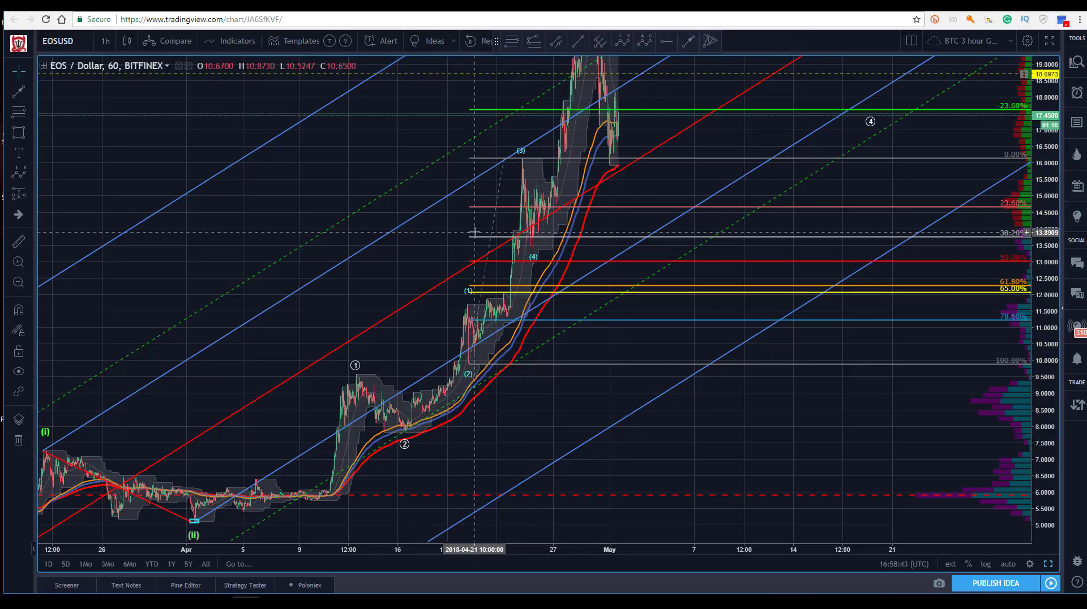
click(467, 300)
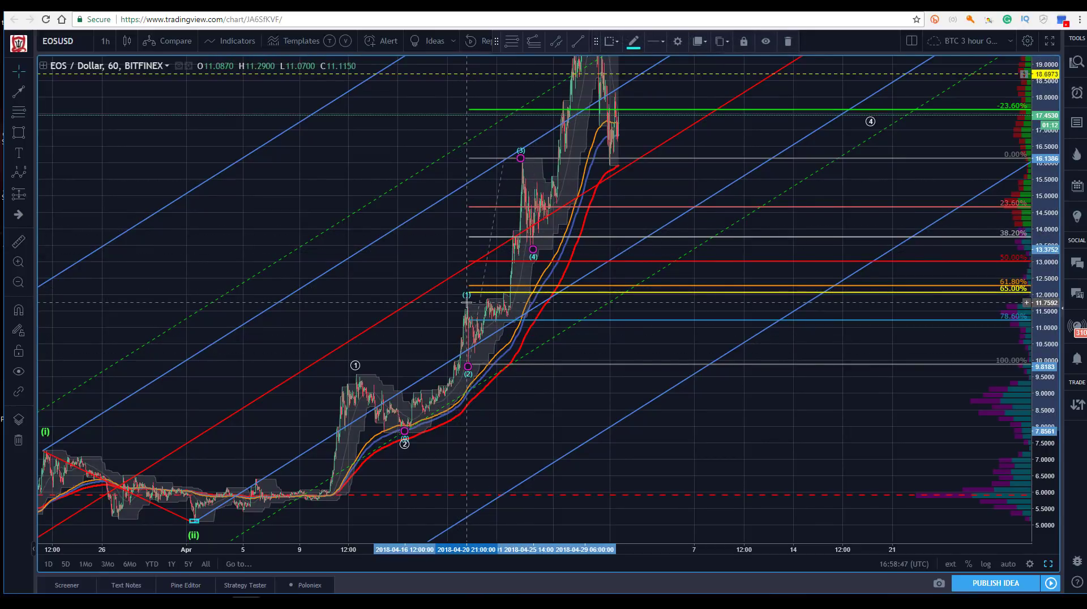
- Move the wave (4) label to its low at about 13.46
click(438, 306)
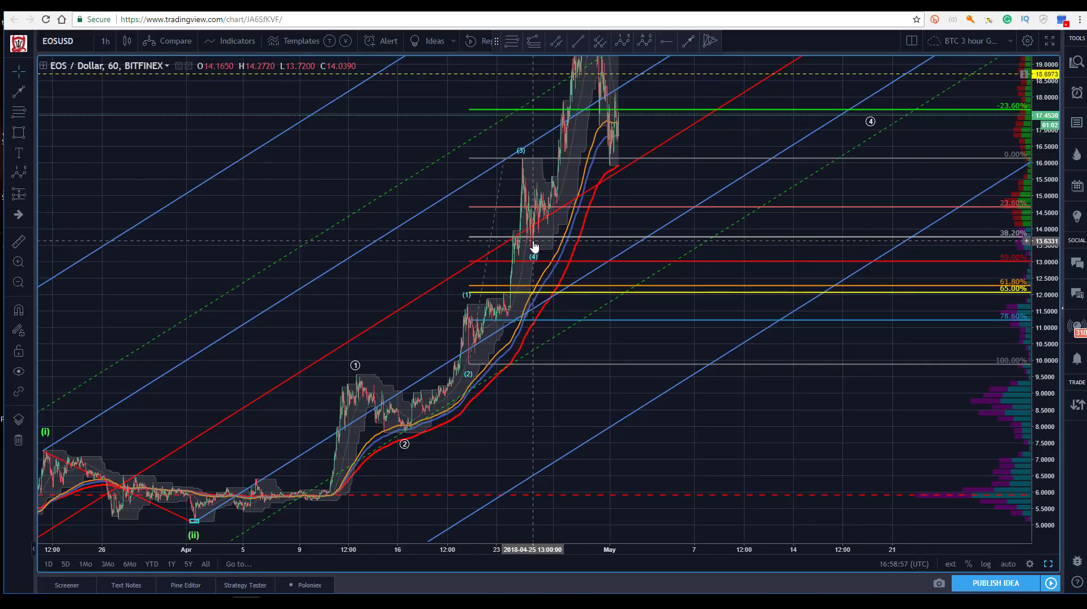
drag(1044, 207, 1044, 238)
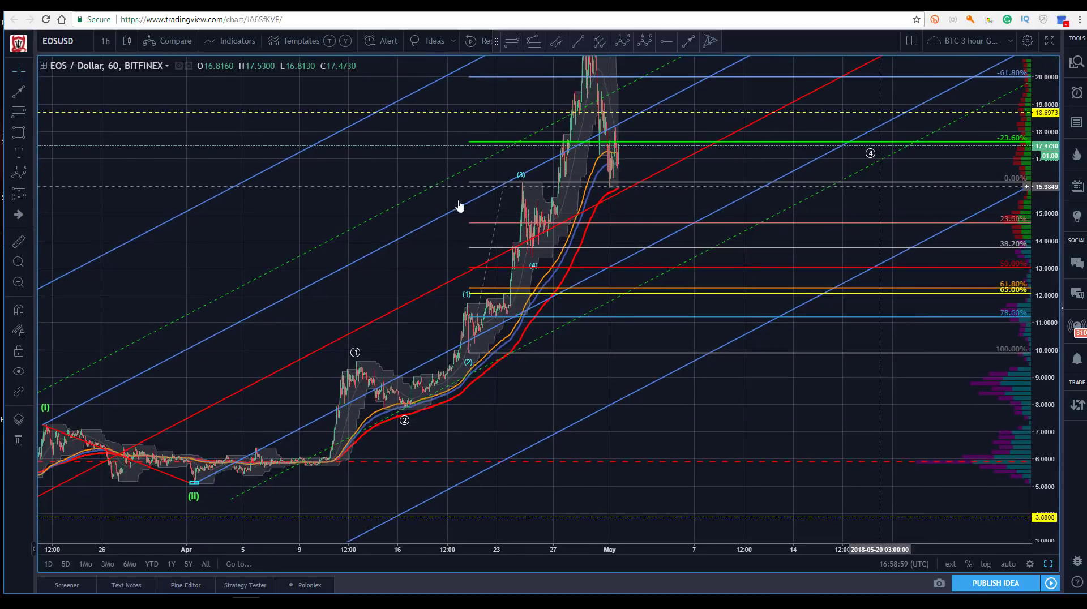
drag(359, 167, 364, 226)
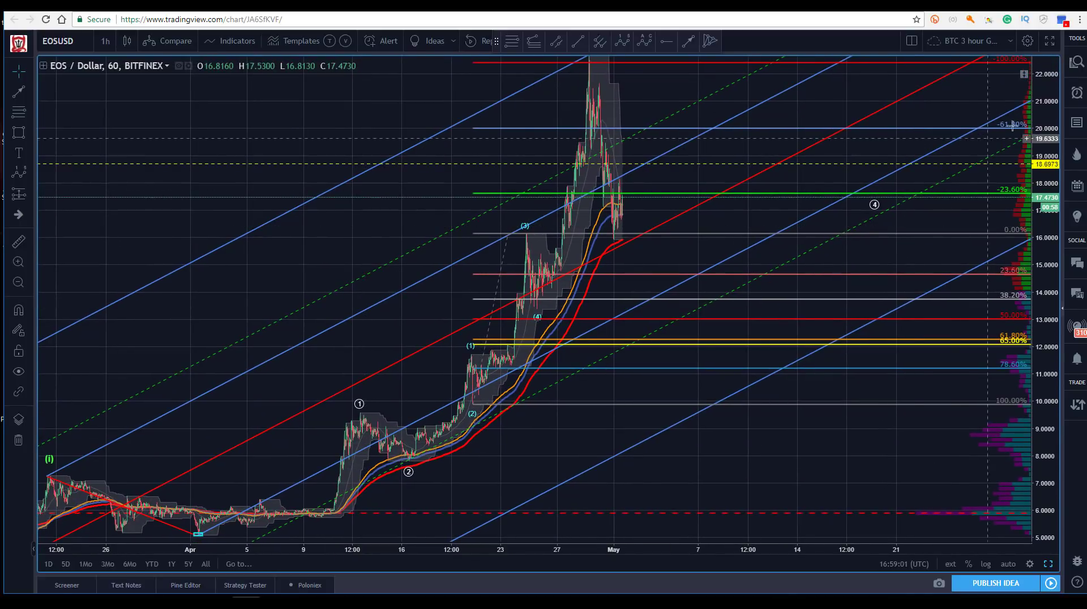
drag(1046, 115, 1046, 130)
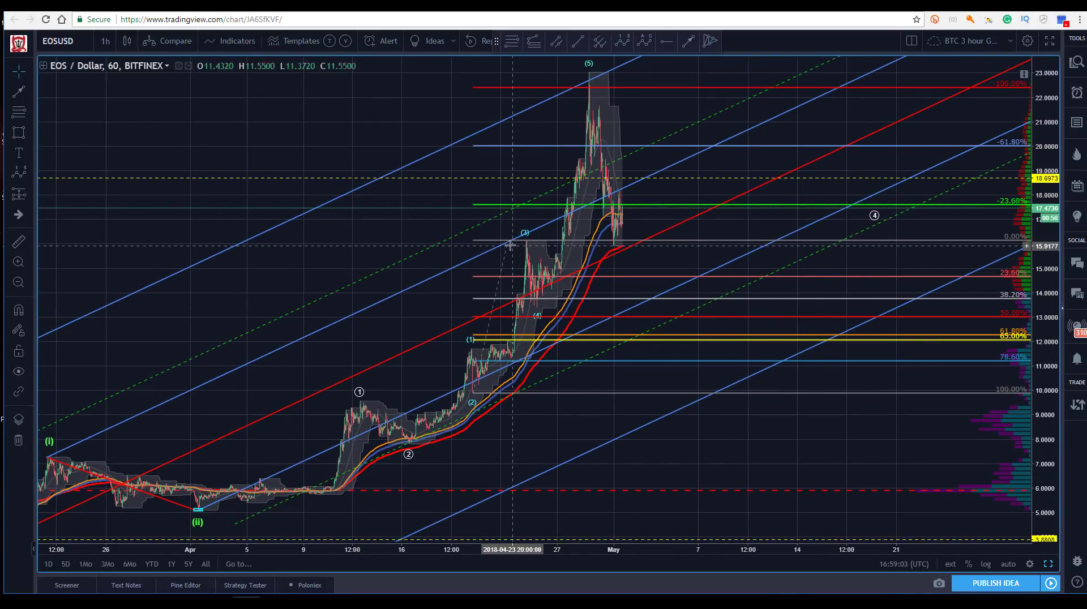
click(538, 313)
click(538, 313)
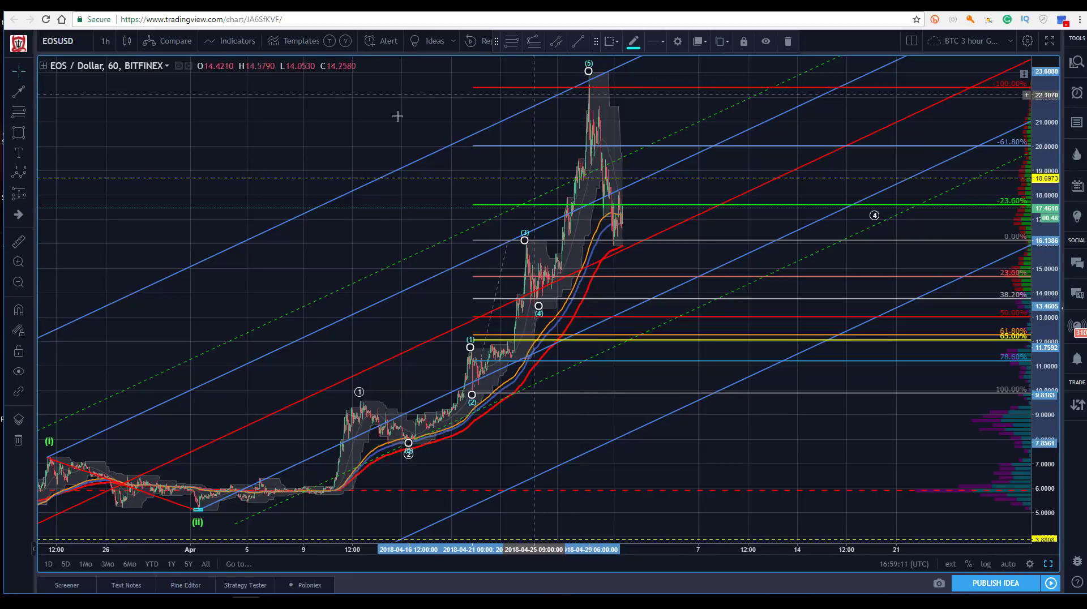
click(363, 131)
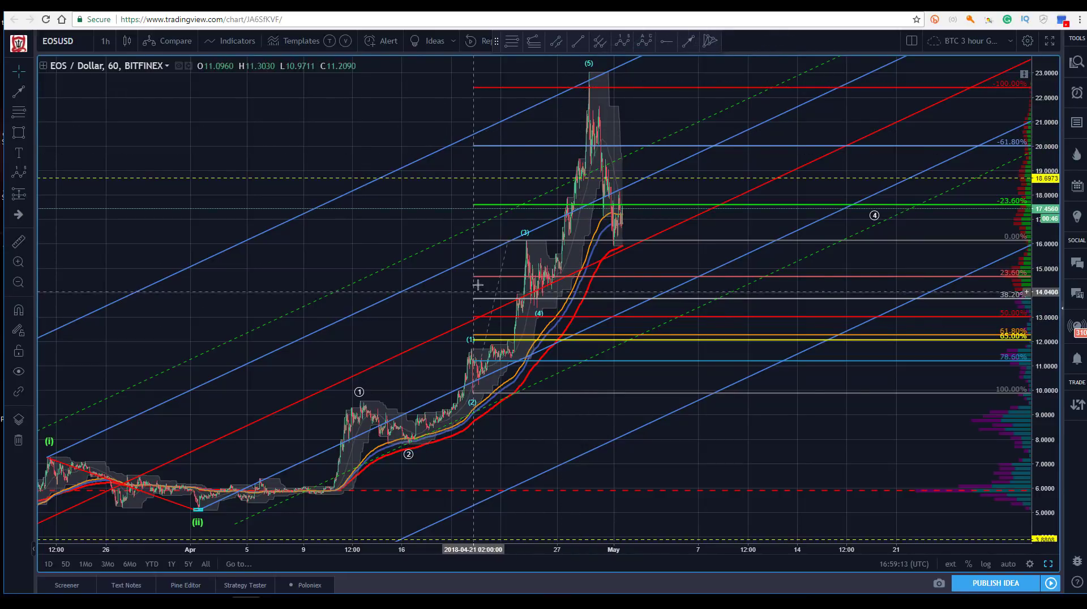
- Draw a trend-based Fib extension from circled 2 at about 7.78 through wave (3) at about 16.20 to the wave (4) level at about 13.34
click(532, 43)
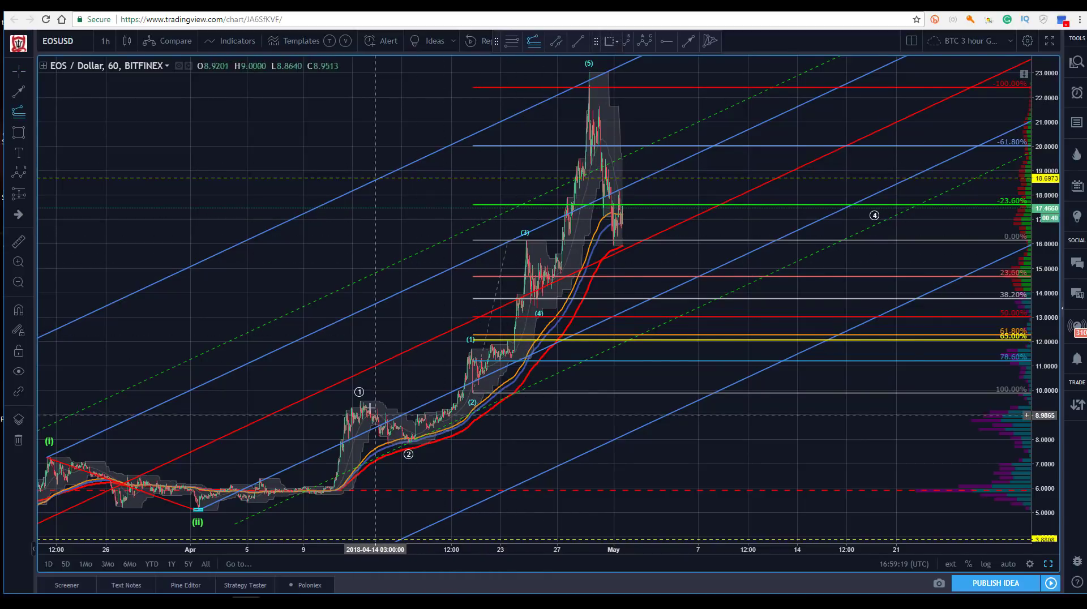
click(407, 444)
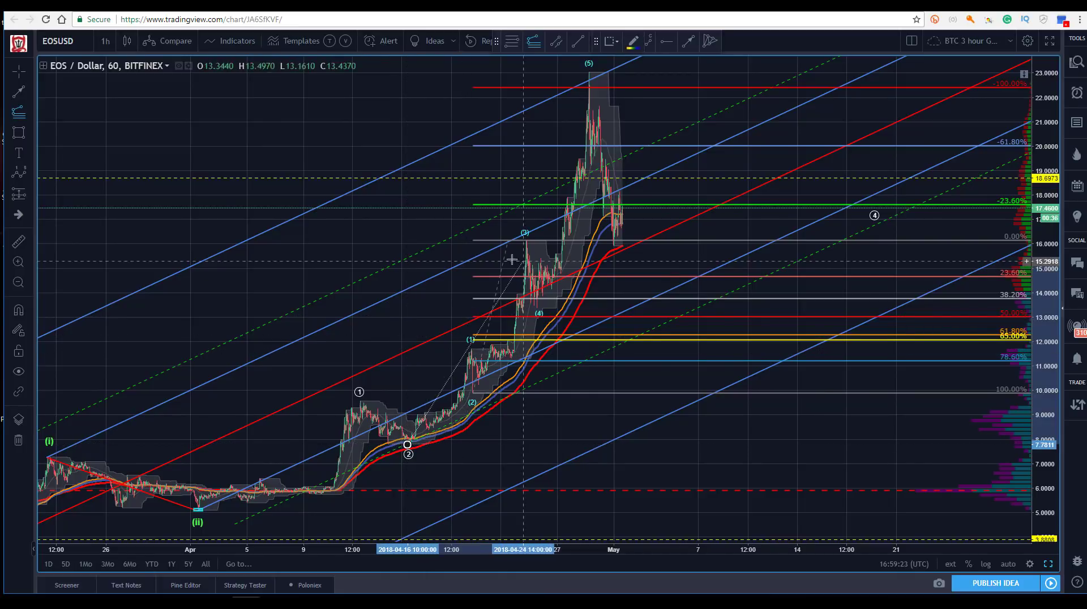
click(515, 239)
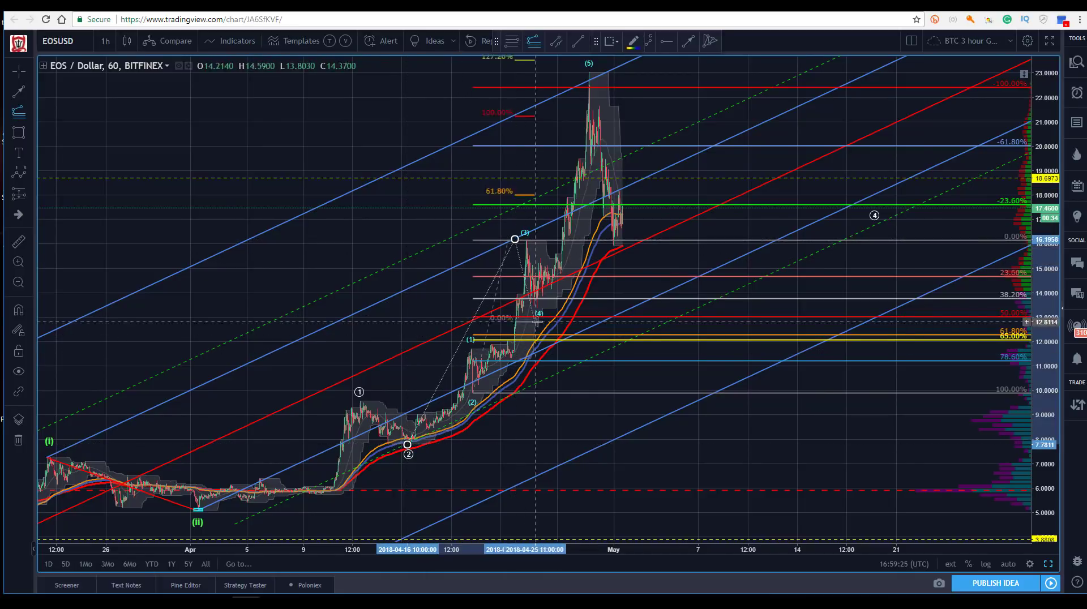
click(583, 309)
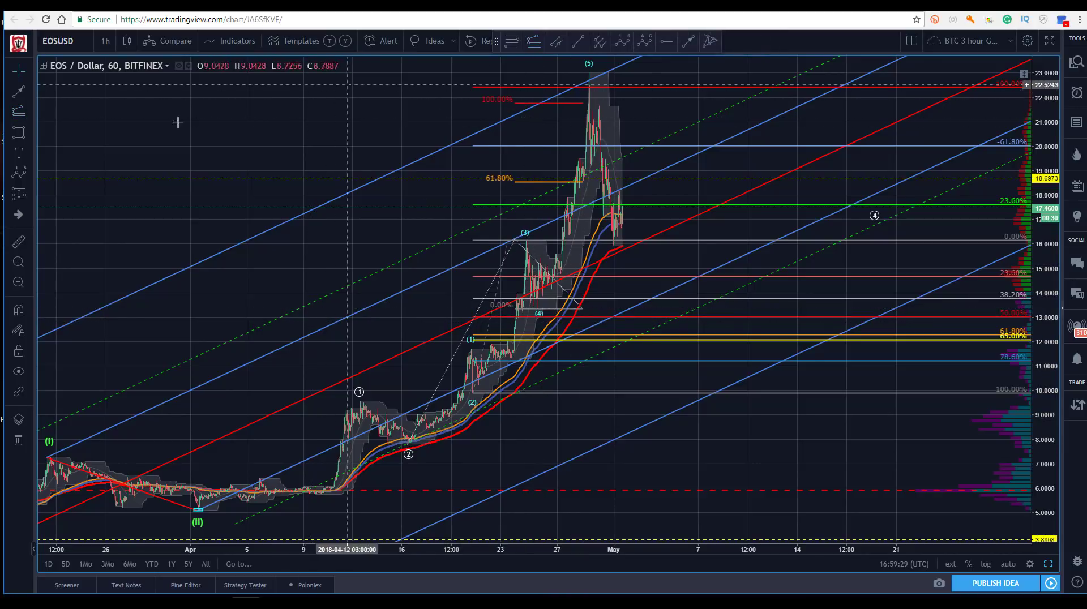
- Draw a small target rectangle around the wave (5) top, between the 100% extension at about 21.8 and the -100% retracement at about 22.4
click(31, 136)
click(68, 156)
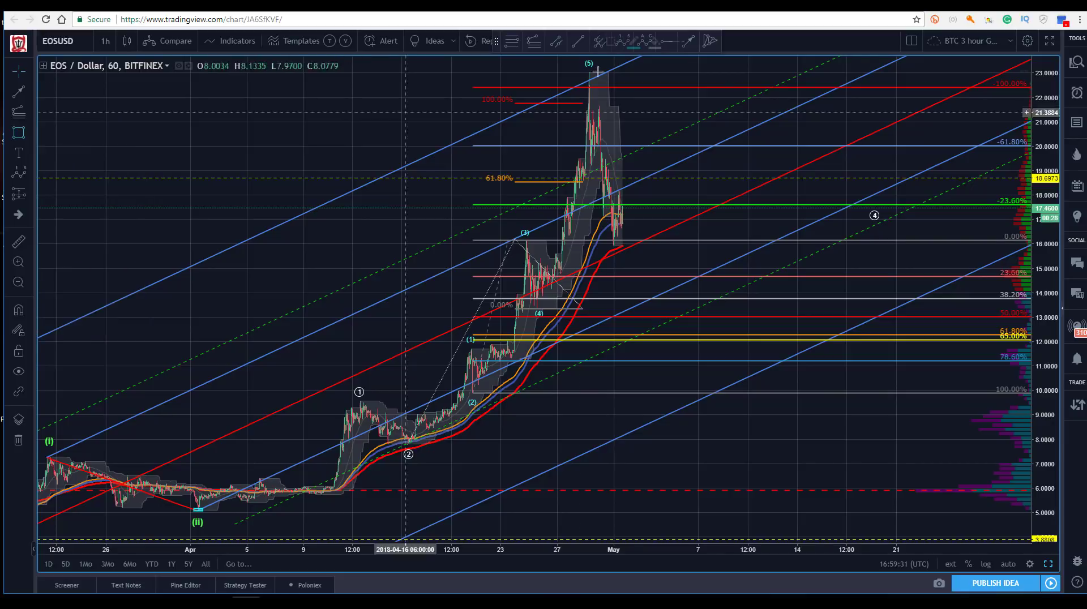
drag(573, 87, 606, 103)
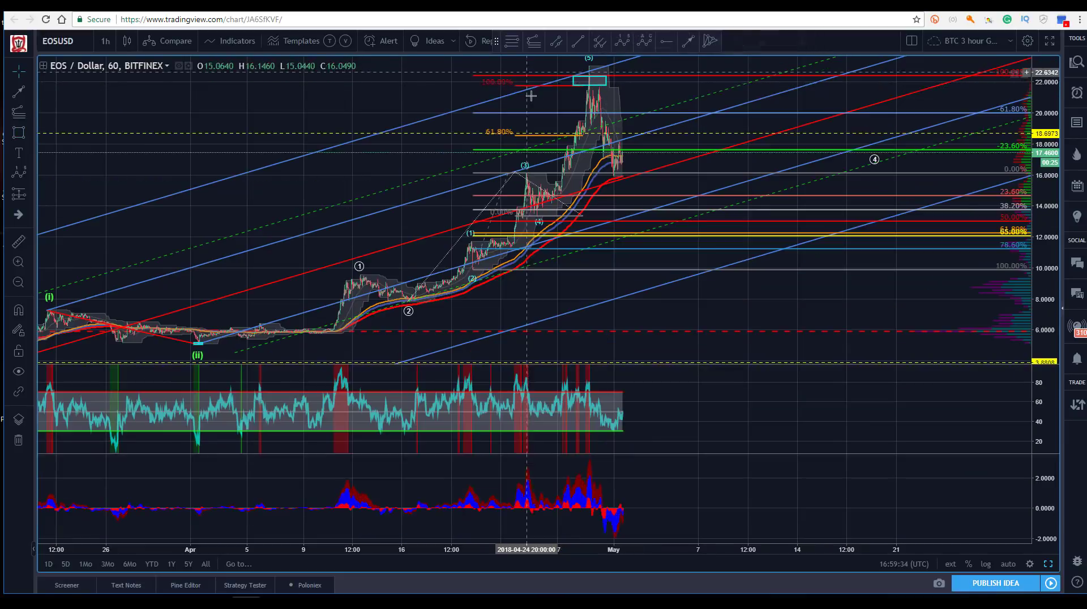
double_click(413, 104)
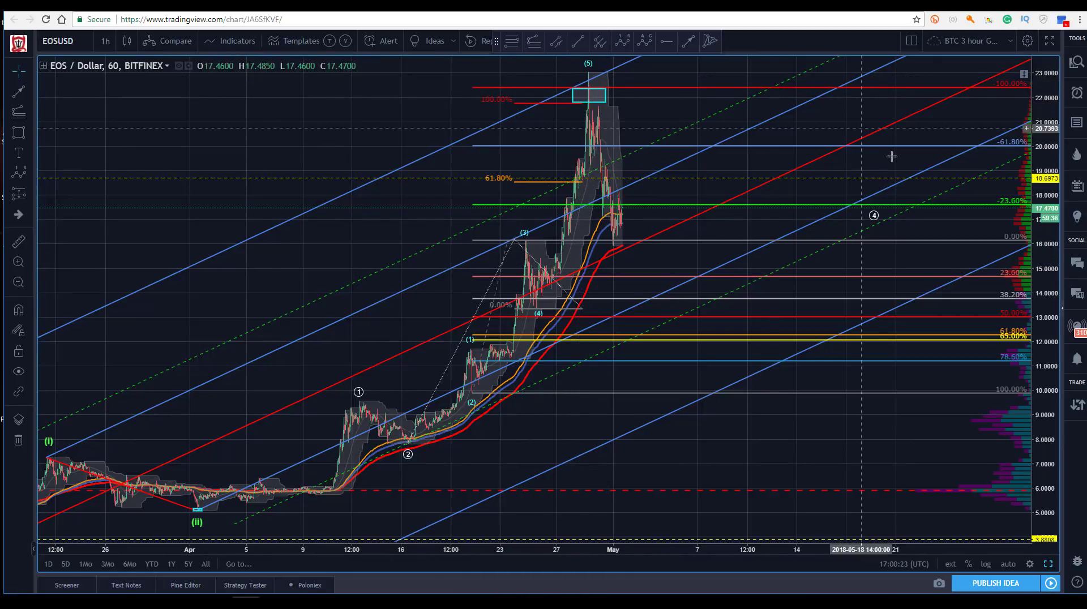
- Lower the circled 3 label to just above the wave (5) peak, at about 23.75
drag(1045, 114, 1046, 178)
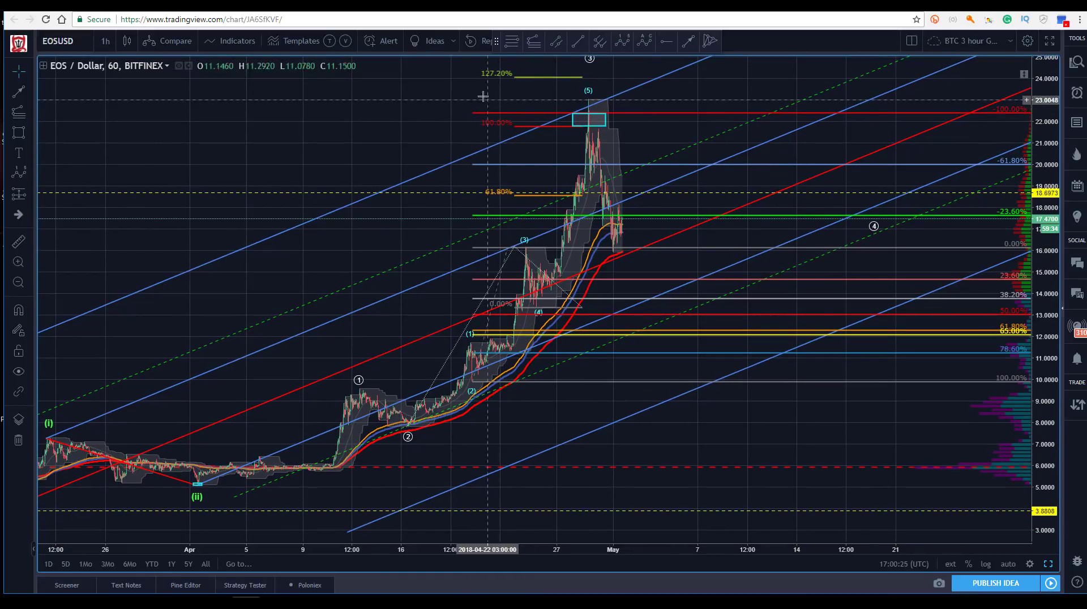
drag(473, 97, 445, 107)
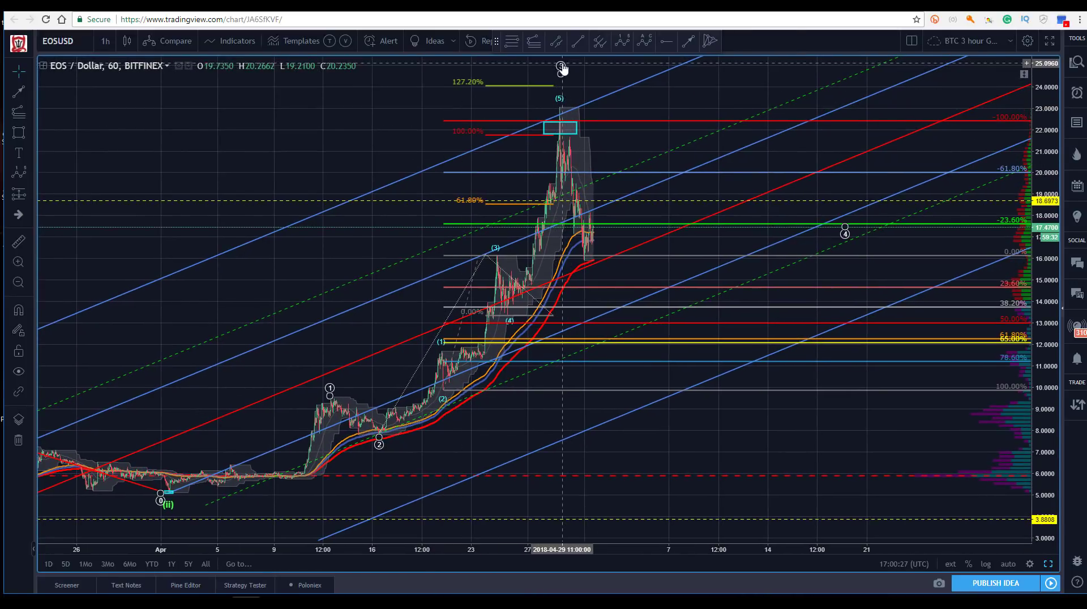
drag(562, 68, 557, 87)
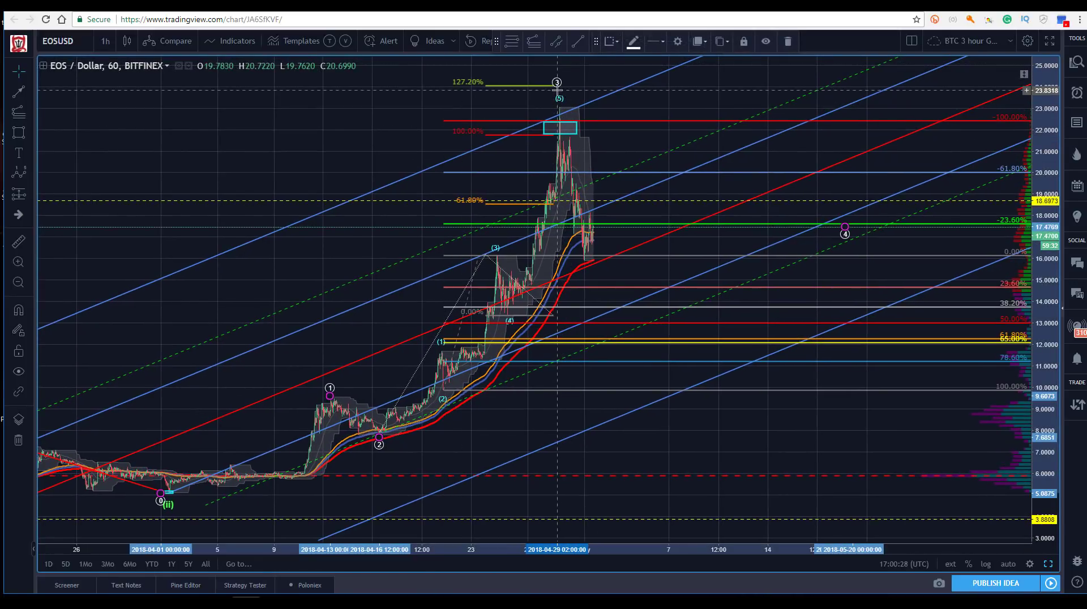
click(420, 100)
click(477, 233)
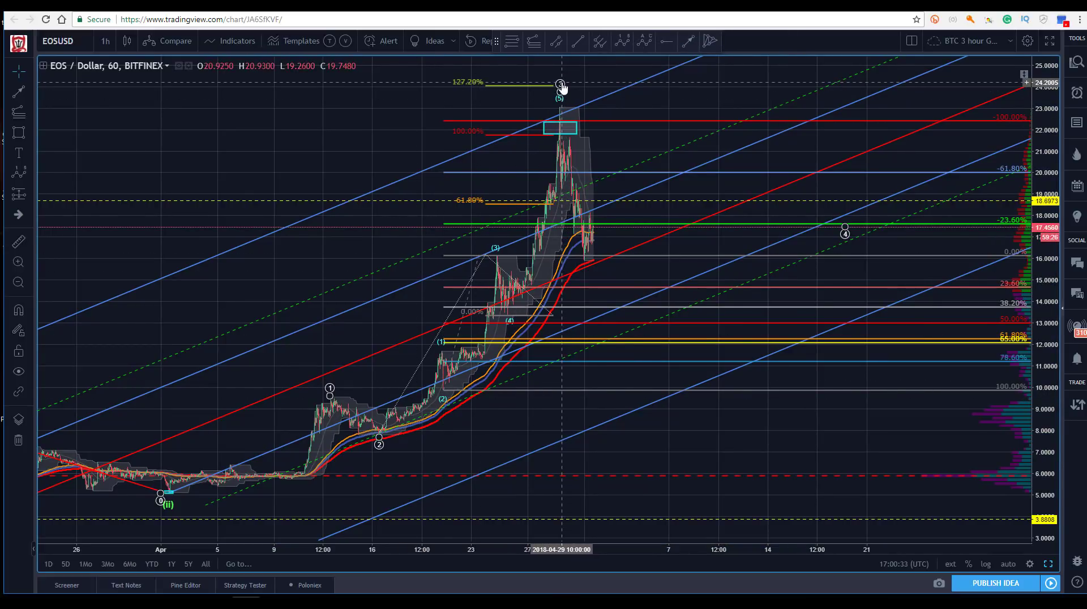
- Delete the trend-based Fib extension and the Fib retracement drawn from wave (2) to wave (3)
click(552, 316)
click(552, 316)
key(Delete)
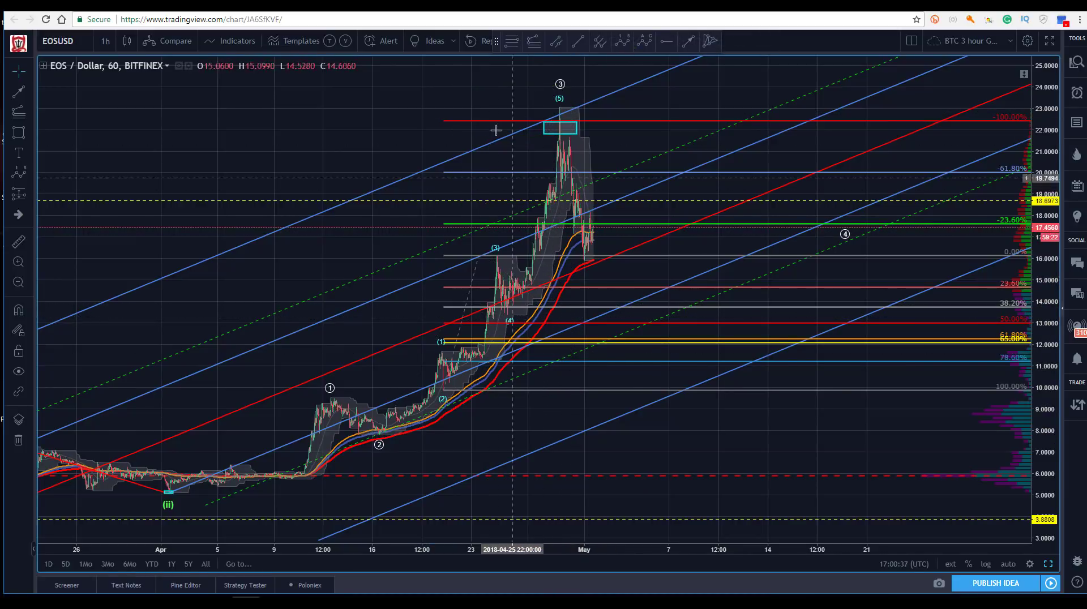
click(487, 122)
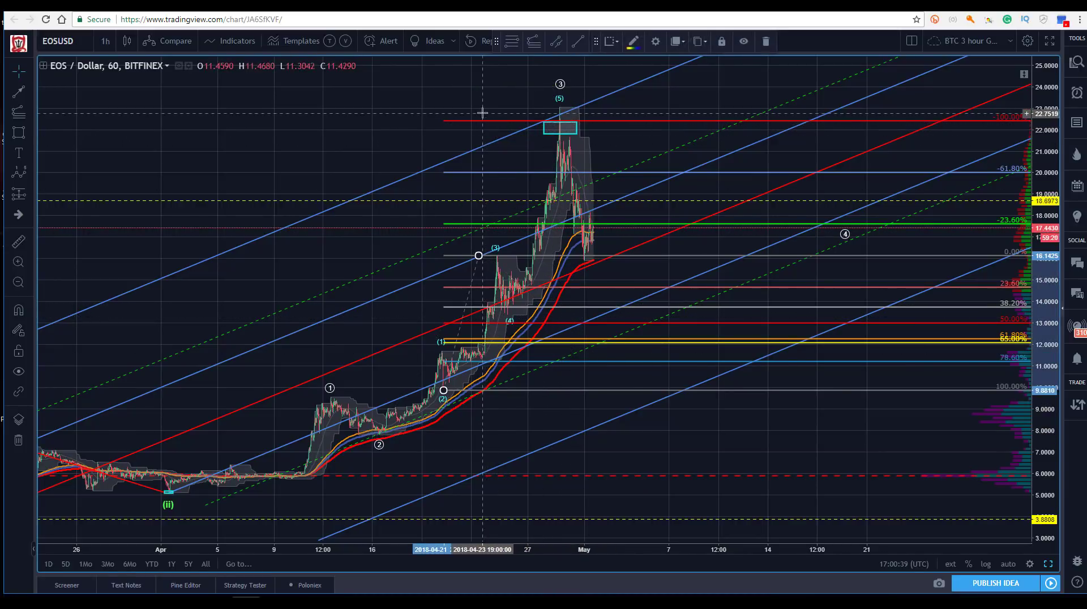
key(Delete)
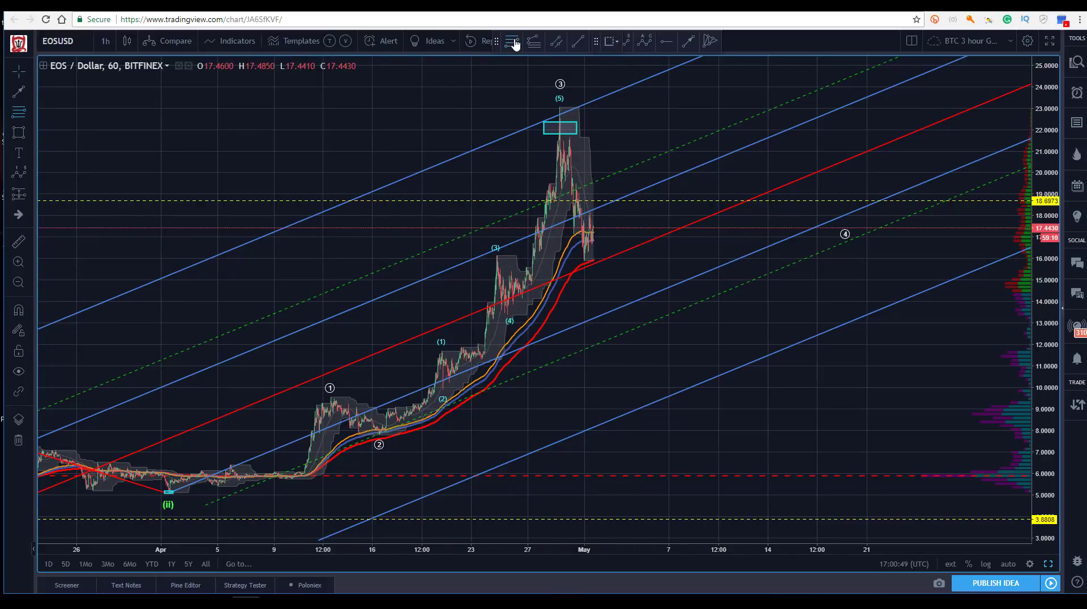
- Draw a Fib retracement from the circled 2 low at about 7.71 to the circled 3 high at about 23.04
click(380, 437)
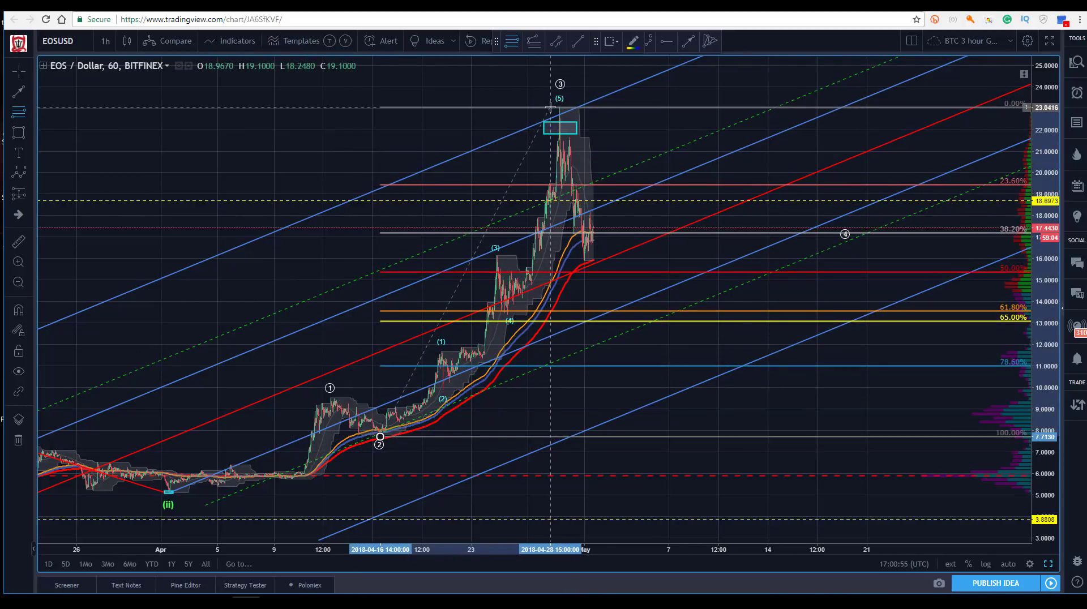
click(550, 107)
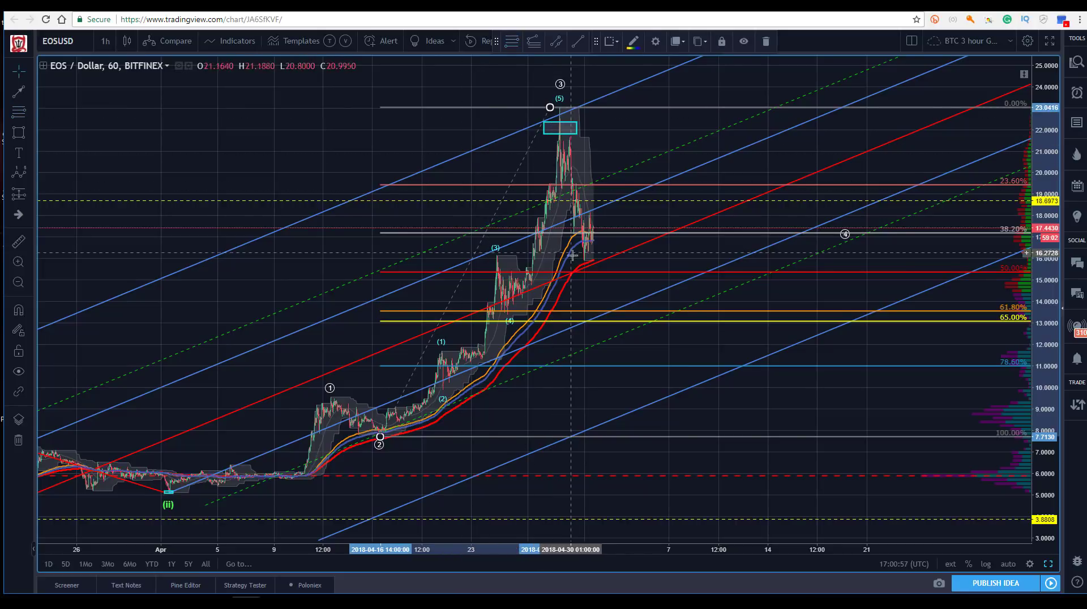
click(330, 150)
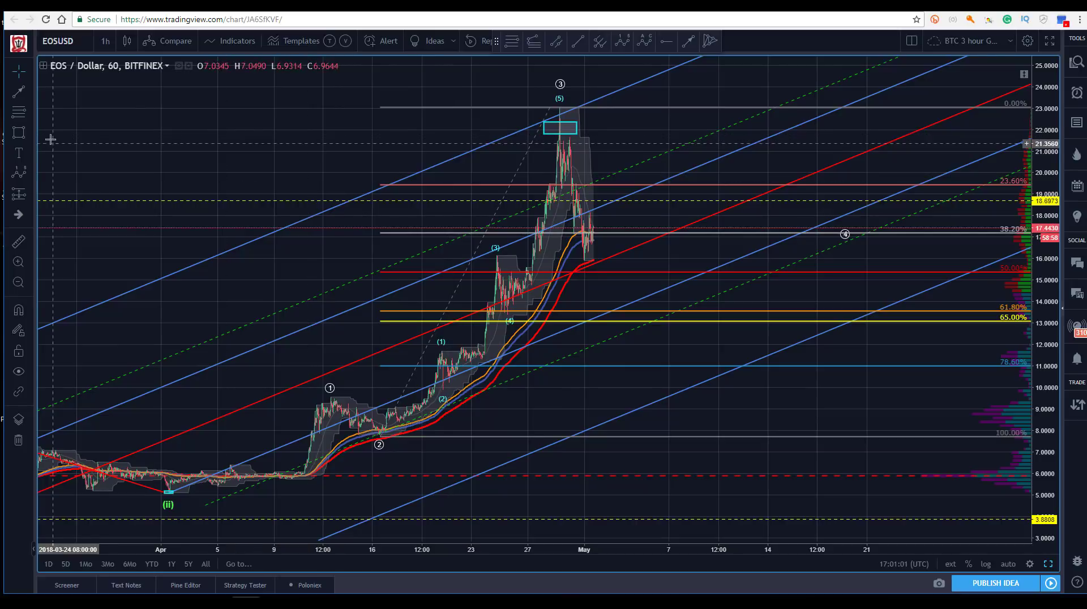
- Draw a small rectangle under the latest low, from about 15.9 down to the 50% retracement level at about 15.35
click(19, 132)
drag(575, 263, 610, 273)
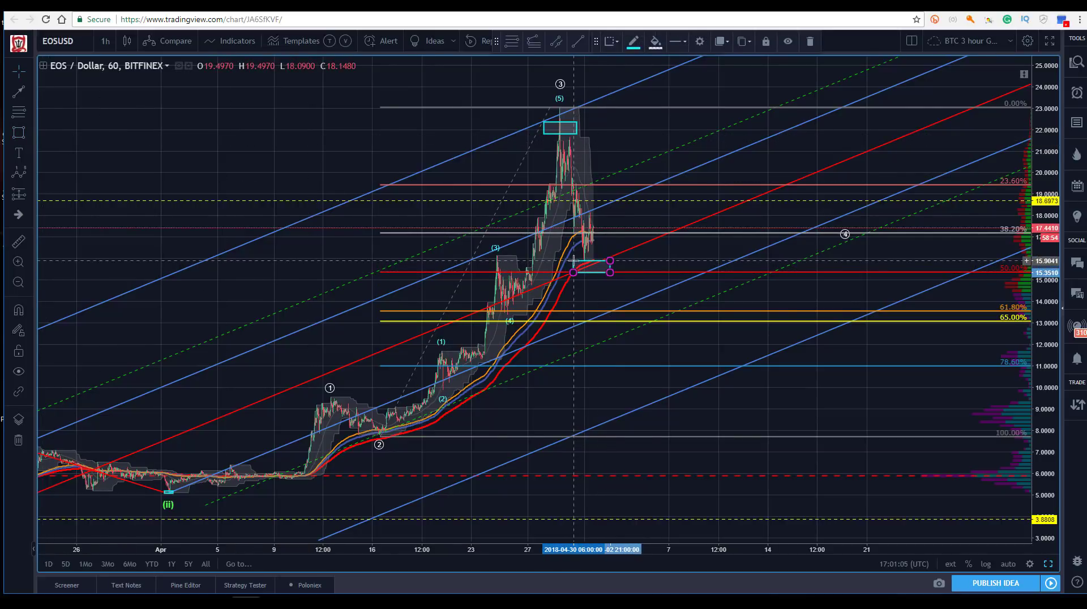
click(293, 134)
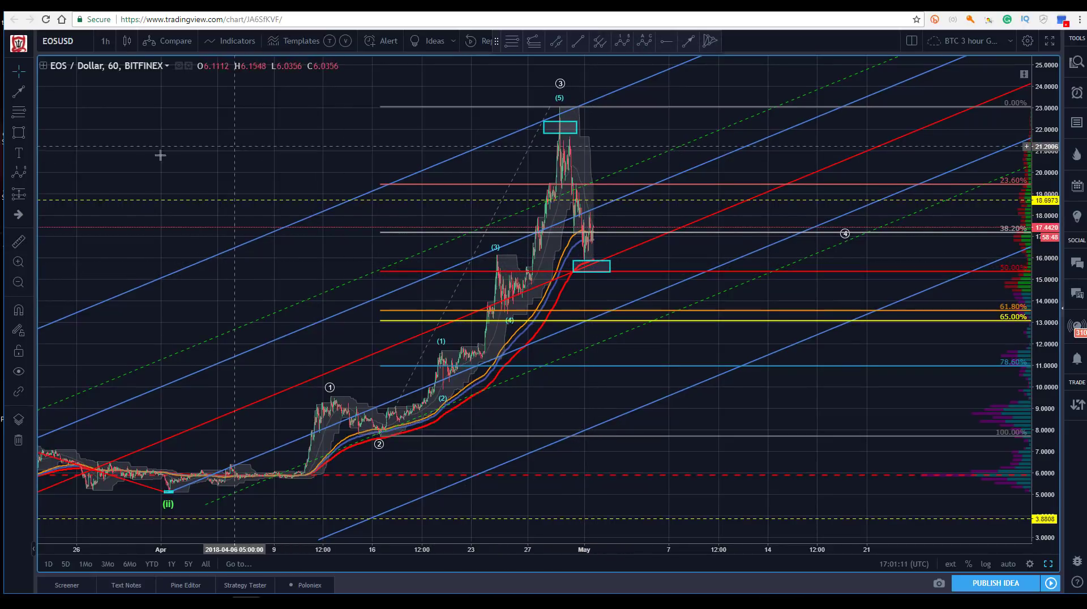
- Draw a rectangle over the wave (3) to (4) pullback, from about 16.14 down to 13.40, and compare it with the indicator panes
click(18, 134)
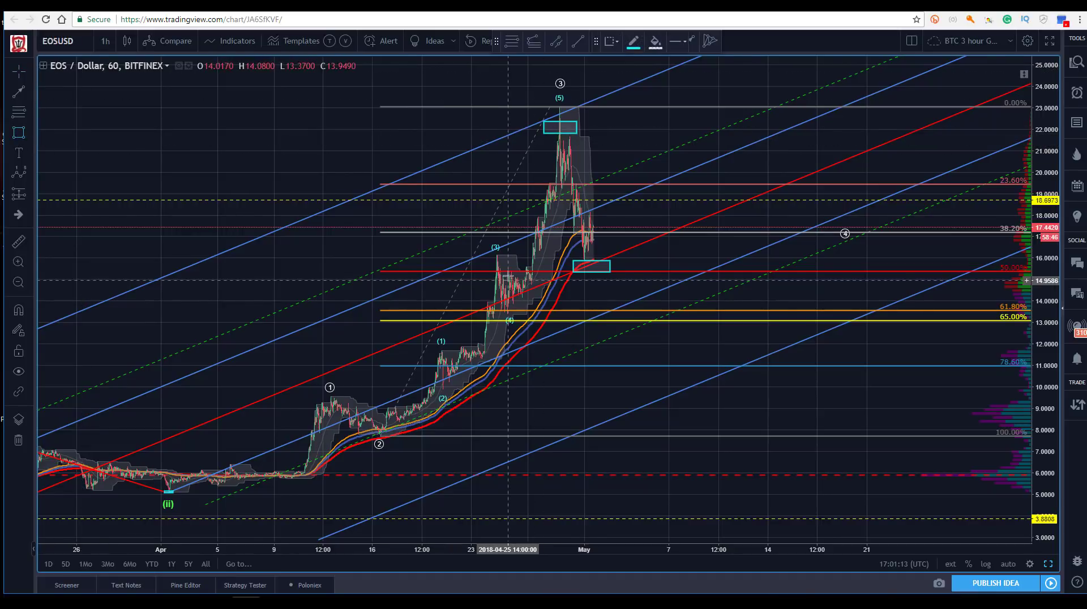
drag(493, 255, 517, 314)
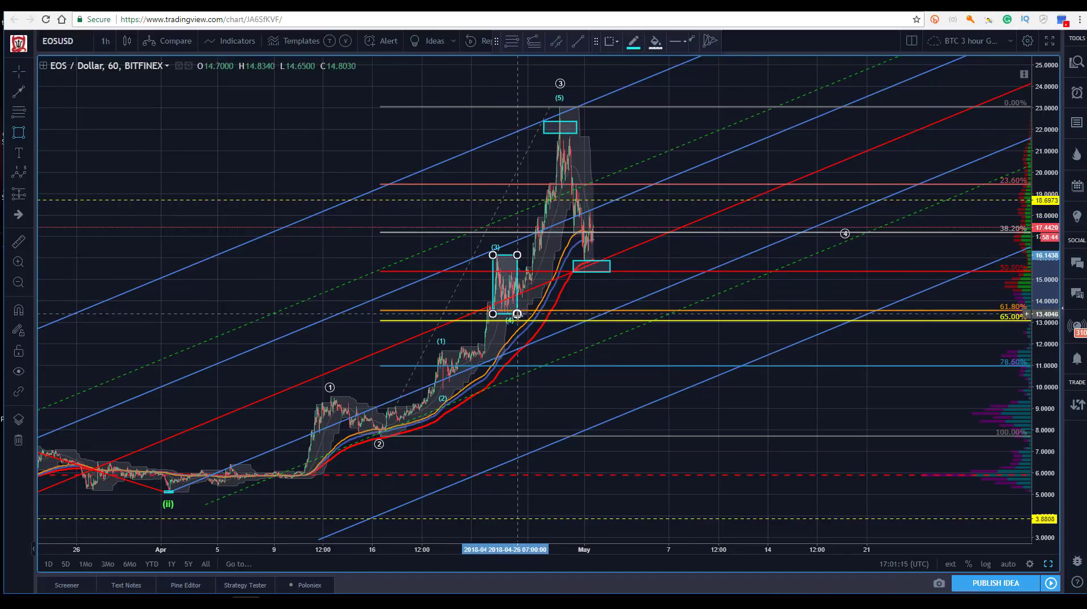
click(519, 314)
double_click(286, 124)
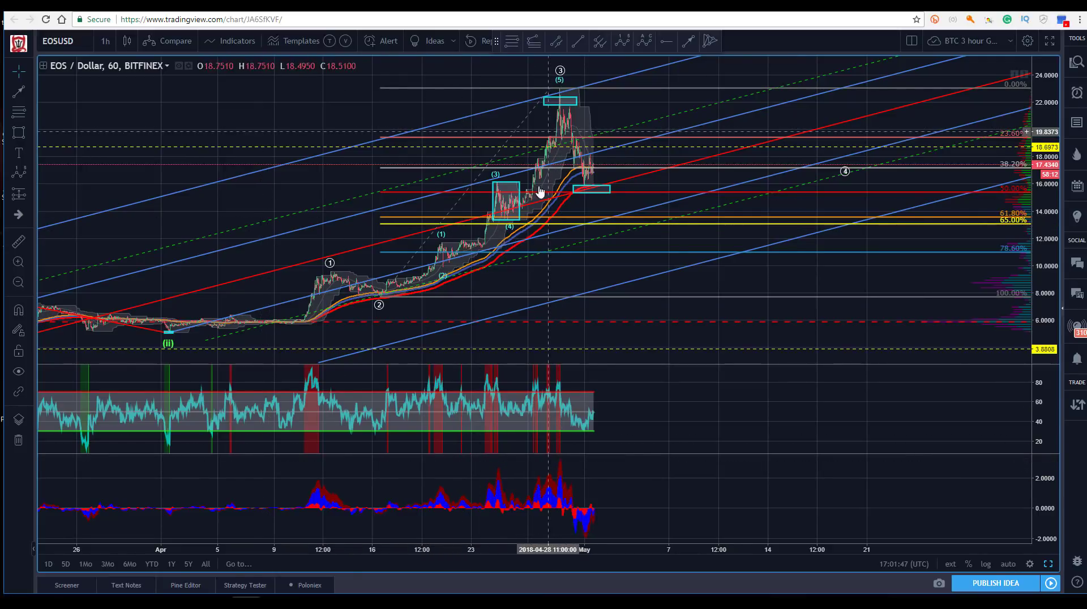
double_click(234, 103)
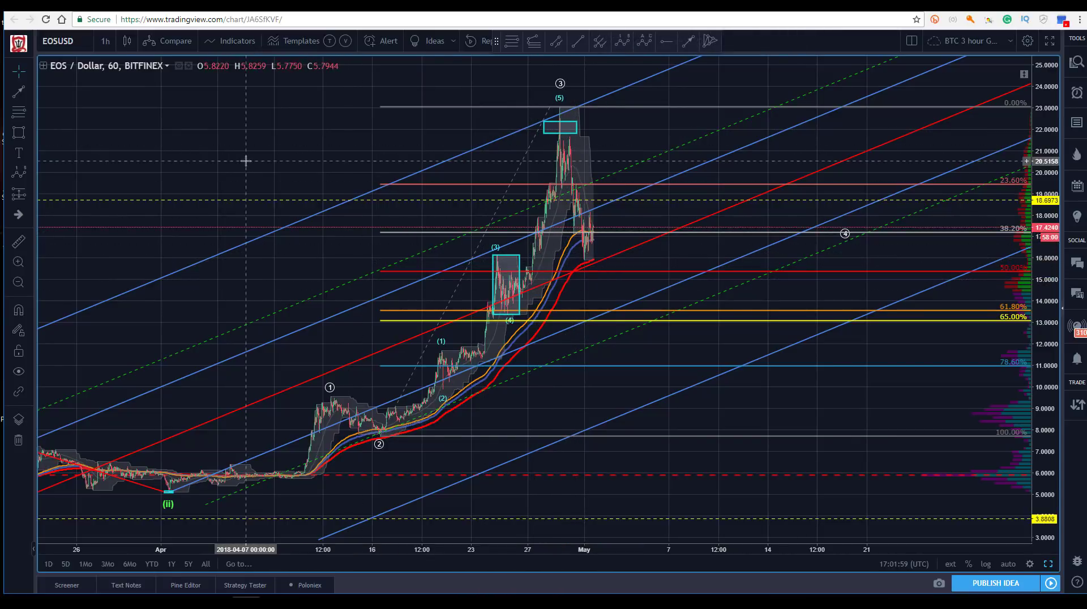
- Place an ABC correction from circled 3 at about 22.96, with (a) near 15.5, (b) near 20.43 and (c) around 9 May just above the 50% level
drag(243, 160, 206, 168)
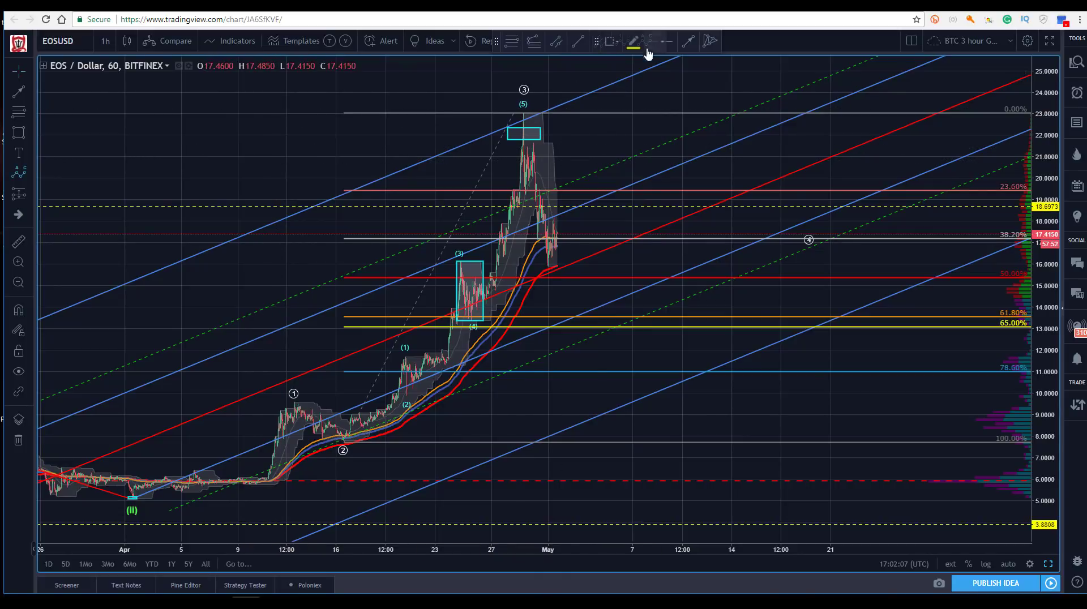
click(523, 114)
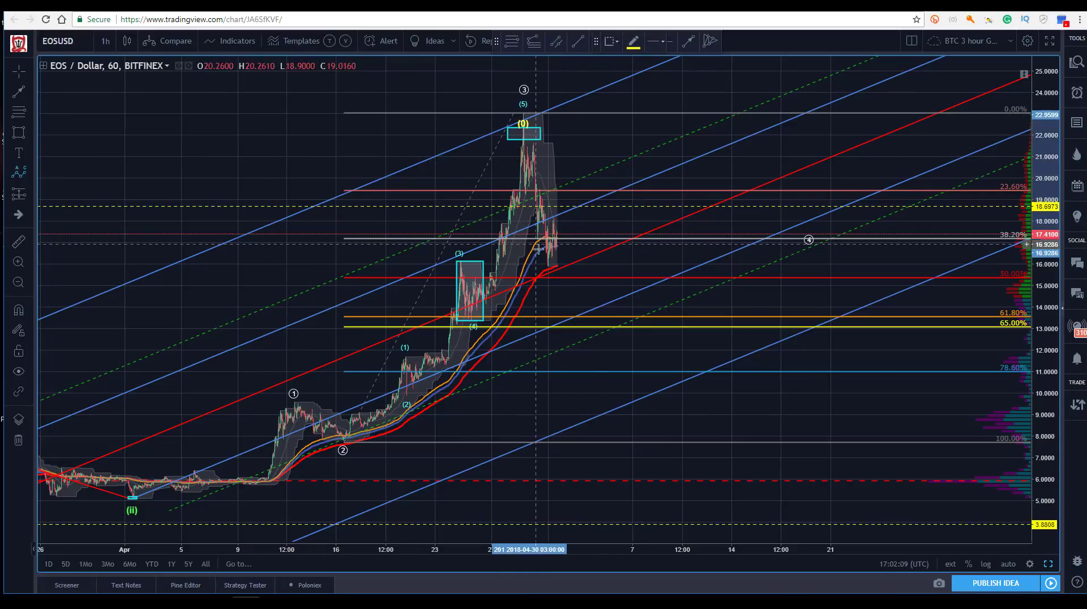
click(549, 274)
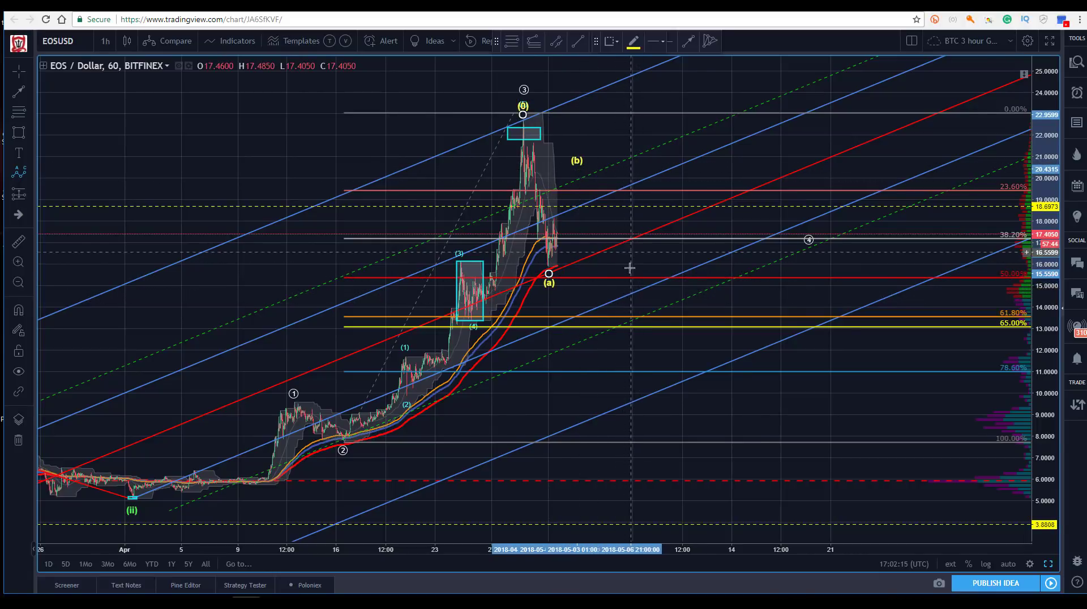
click(658, 277)
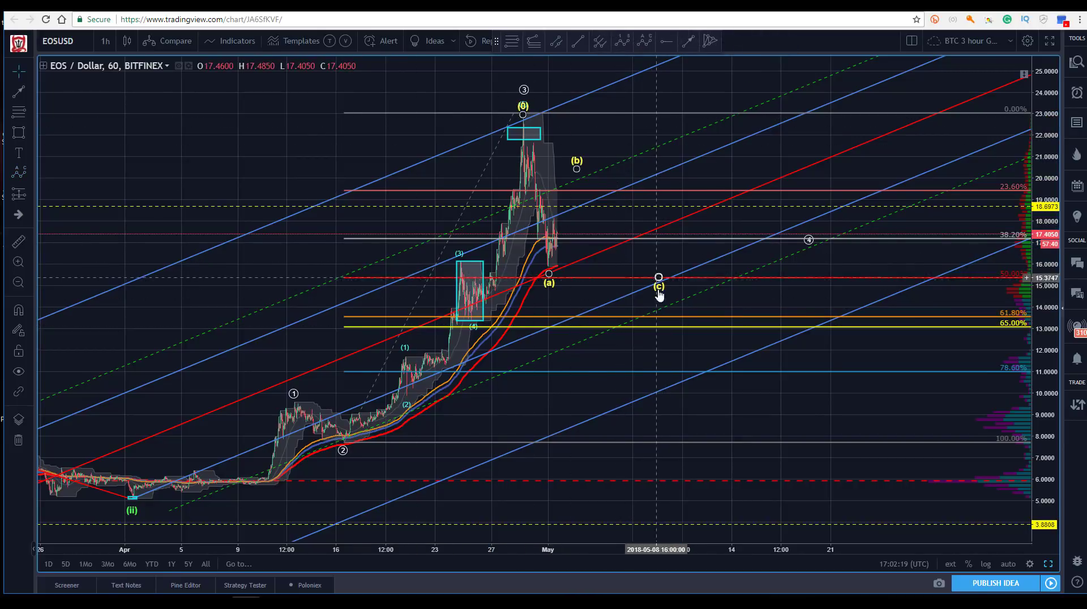
mouse_move(659, 277)
mouse_down()
mouse_move(614, 292)
mouse_move(655, 267)
mouse_up()
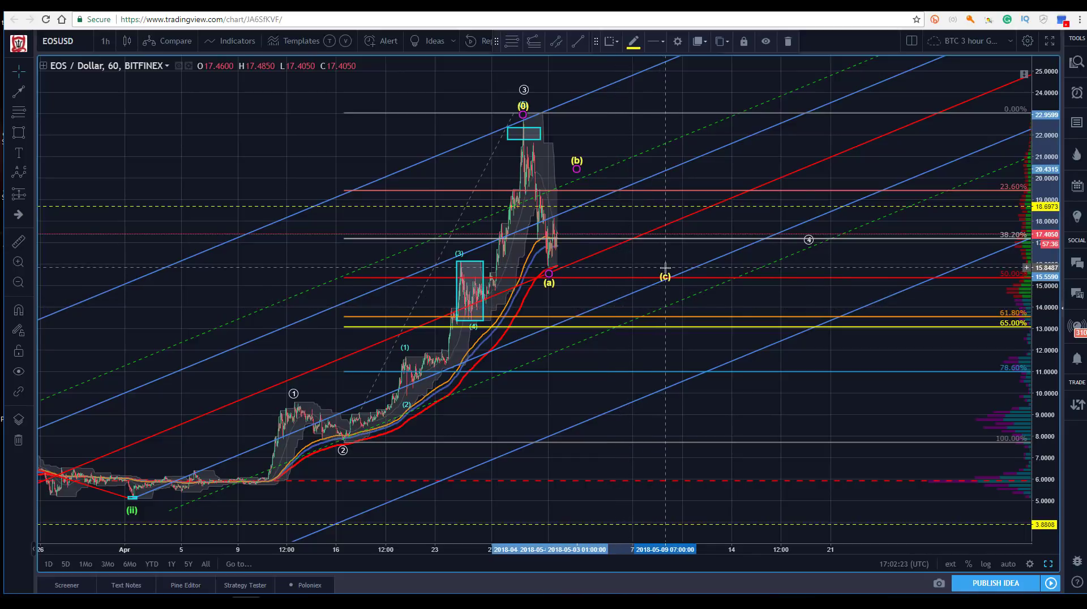
click(524, 91)
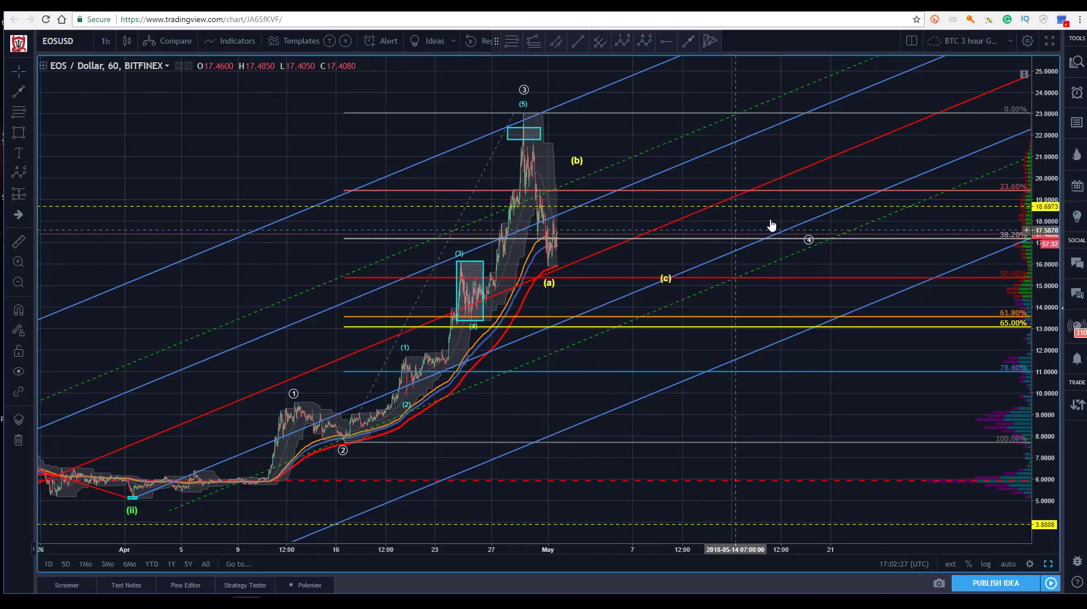
- Move the circled 4 label down to about 13.78 around 8 May, just above the 61.8% retracement level
drag(808, 240, 653, 290)
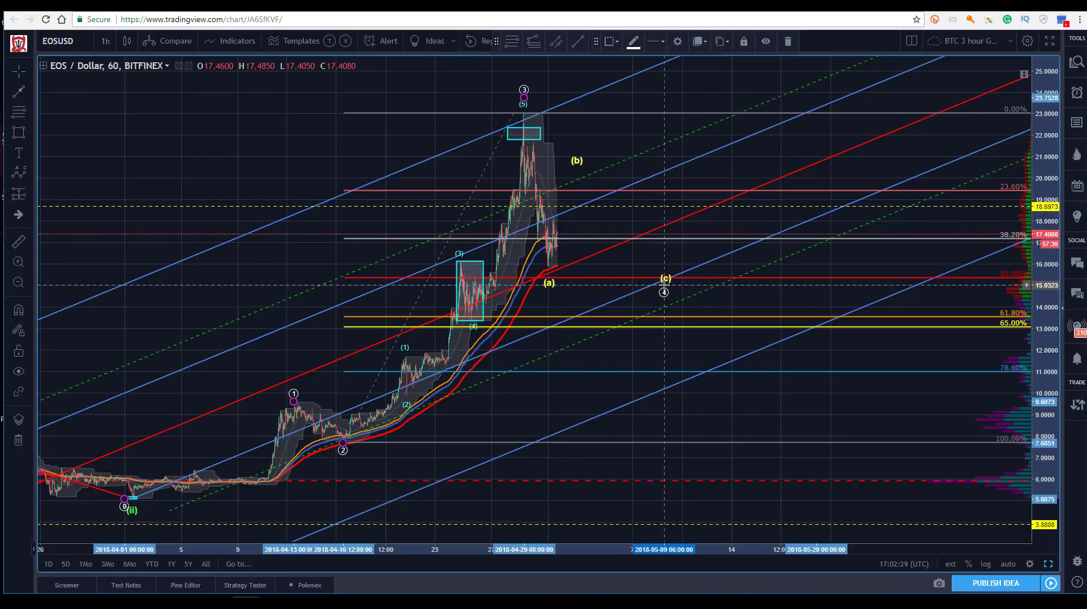
drag(264, 160, 264, 165)
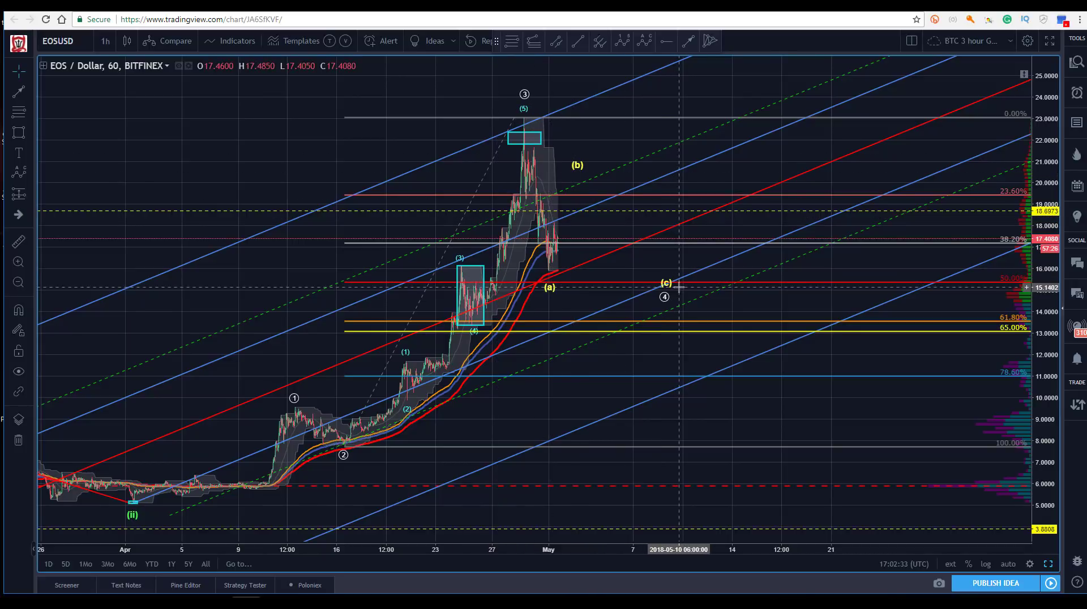
drag(664, 300, 652, 311)
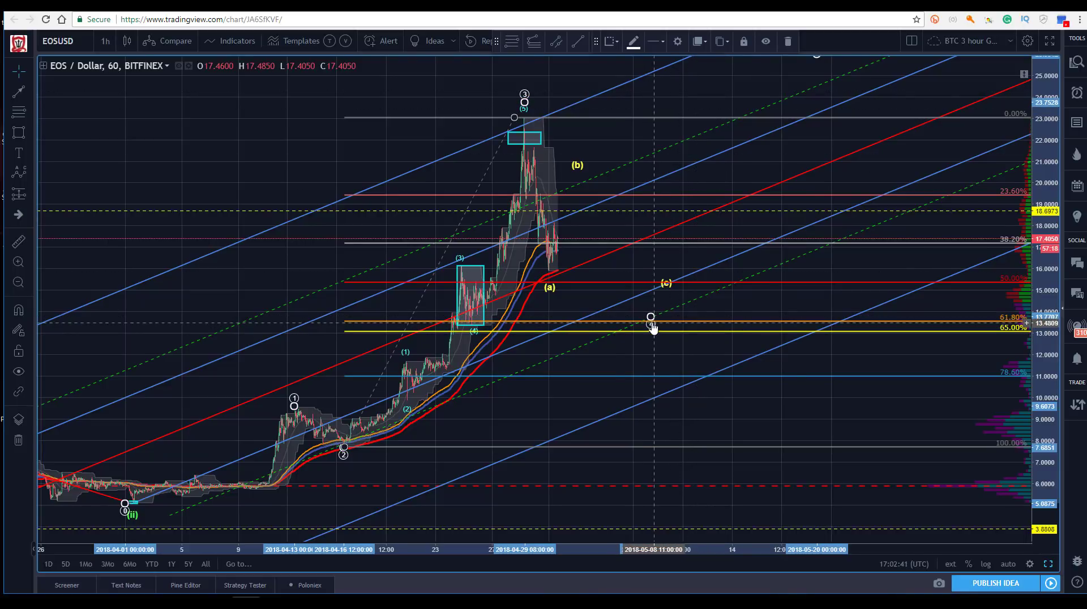
click(276, 139)
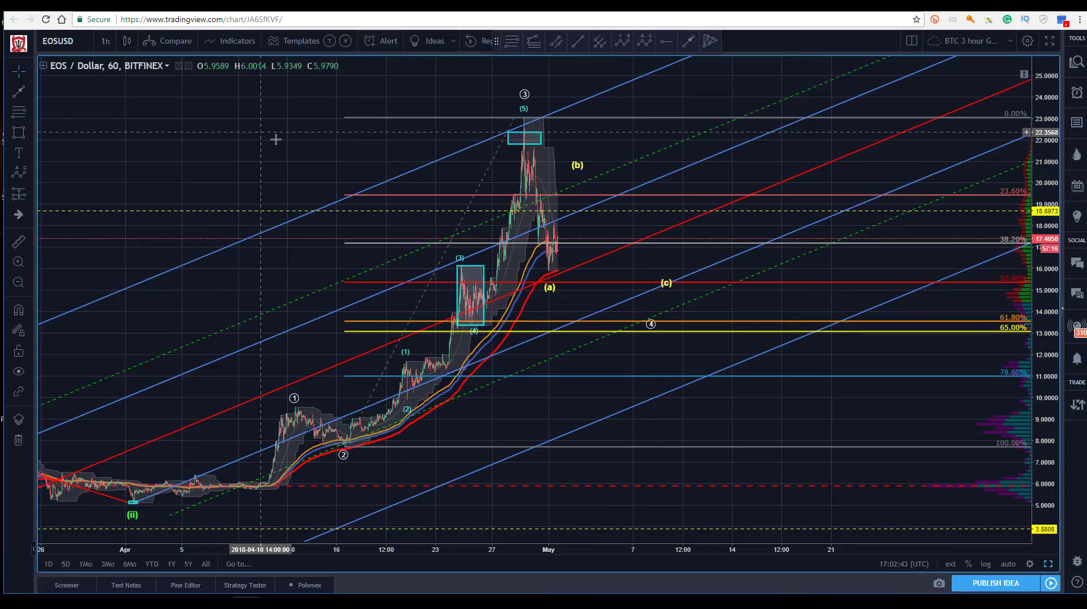
- Draw a rectangle between the 38.2% and 50% retracement levels, spanning about 3 May to 7 May
click(32, 135)
click(55, 155)
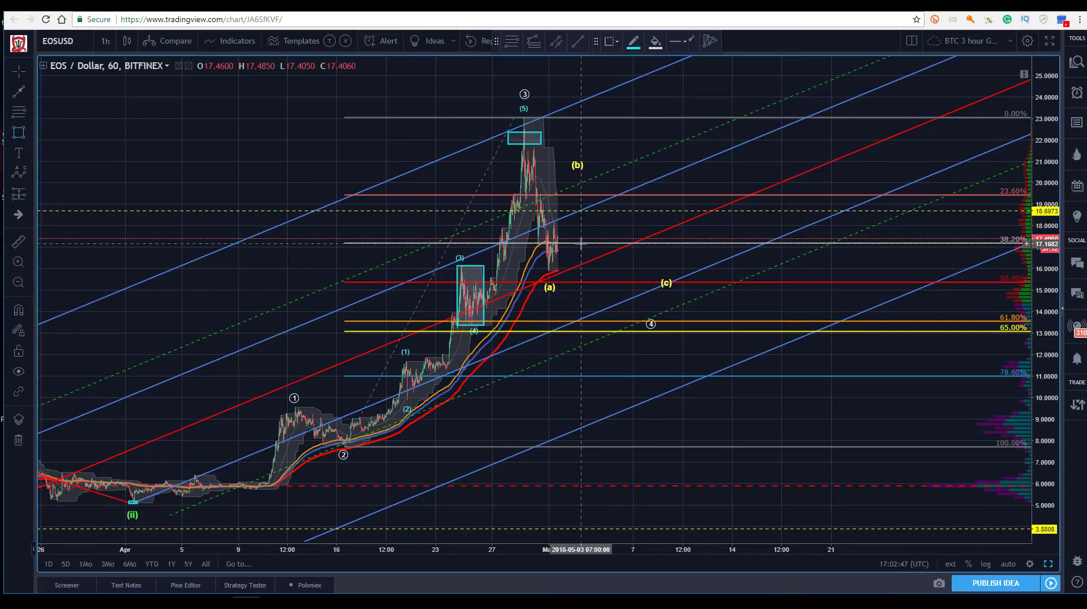
mouse_move(580, 244)
mouse_down()
mouse_move(583, 279)
mouse_move(645, 282)
mouse_move(582, 266)
mouse_move(583, 195)
mouse_up()
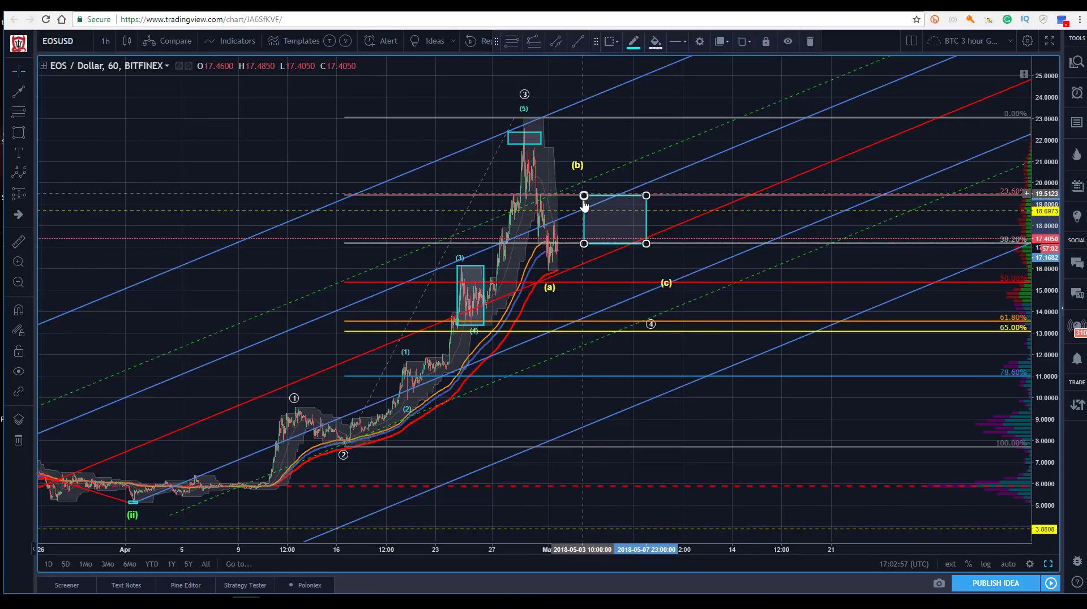
drag(583, 196, 590, 282)
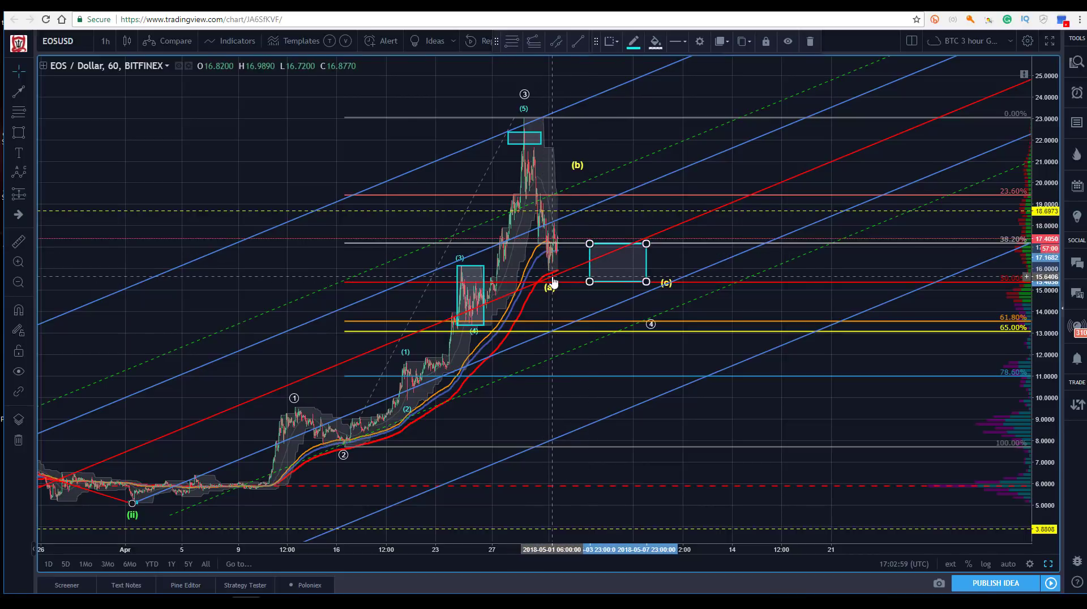
click(334, 401)
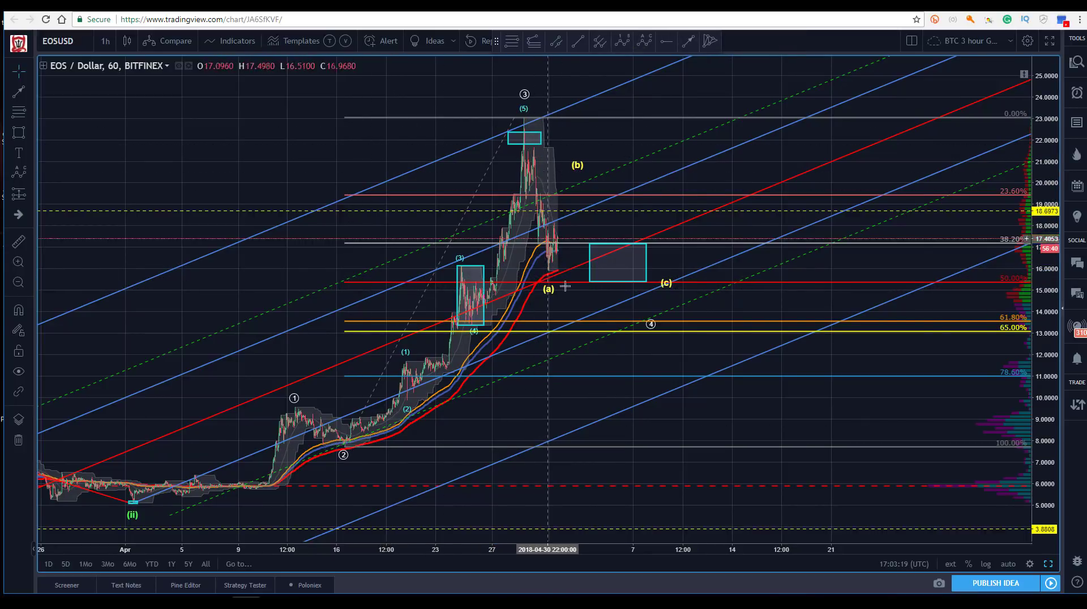
- Adjust the ABC correction by shifting (b) to about 20.43 on 3 May and repositioning (a) just below the latest low
drag(578, 174, 583, 174)
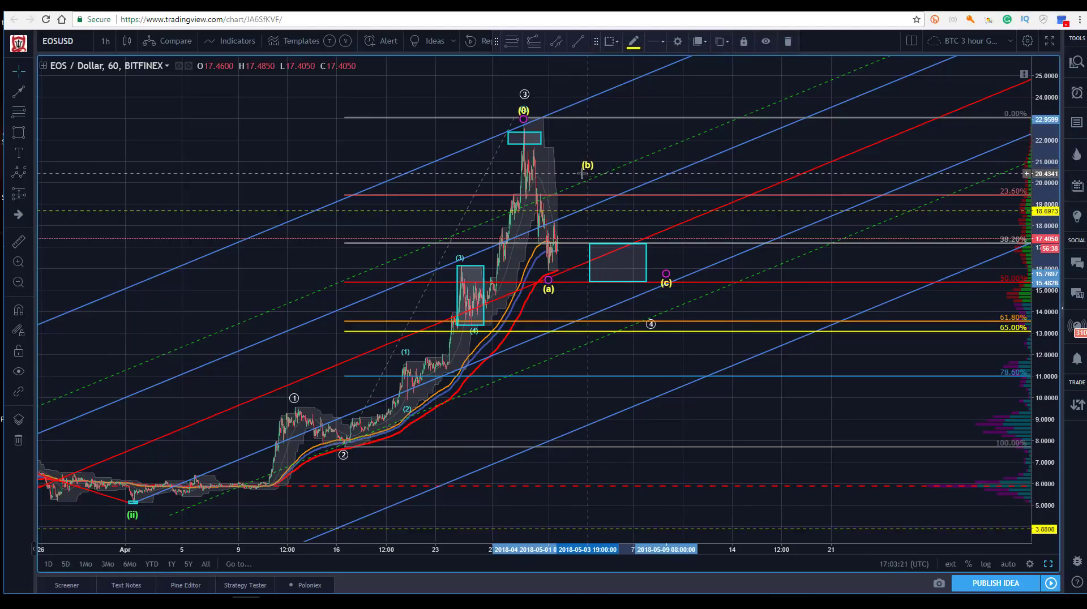
click(378, 124)
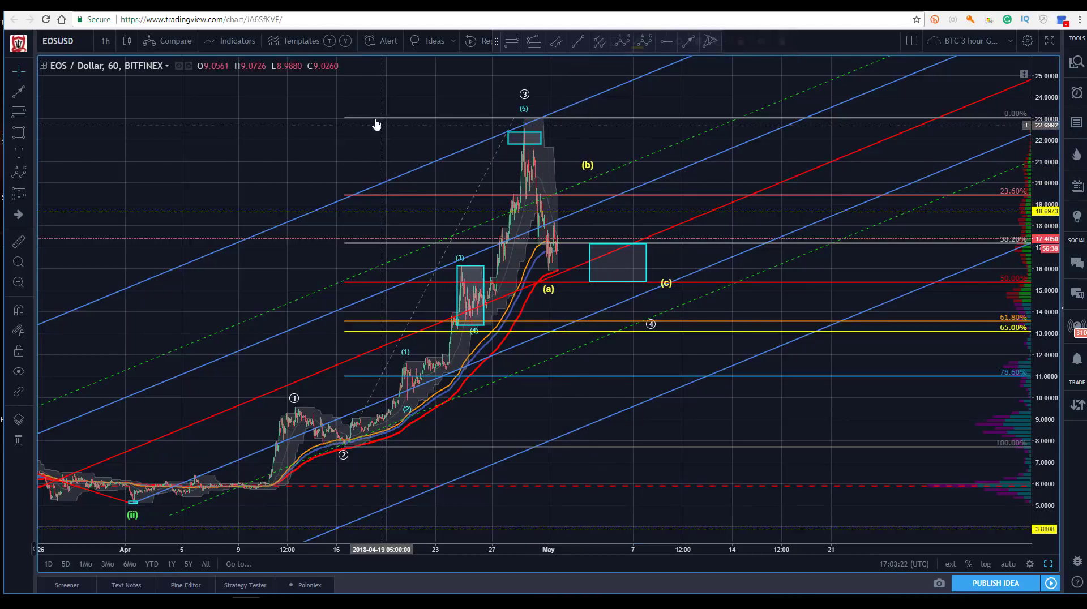
click(547, 280)
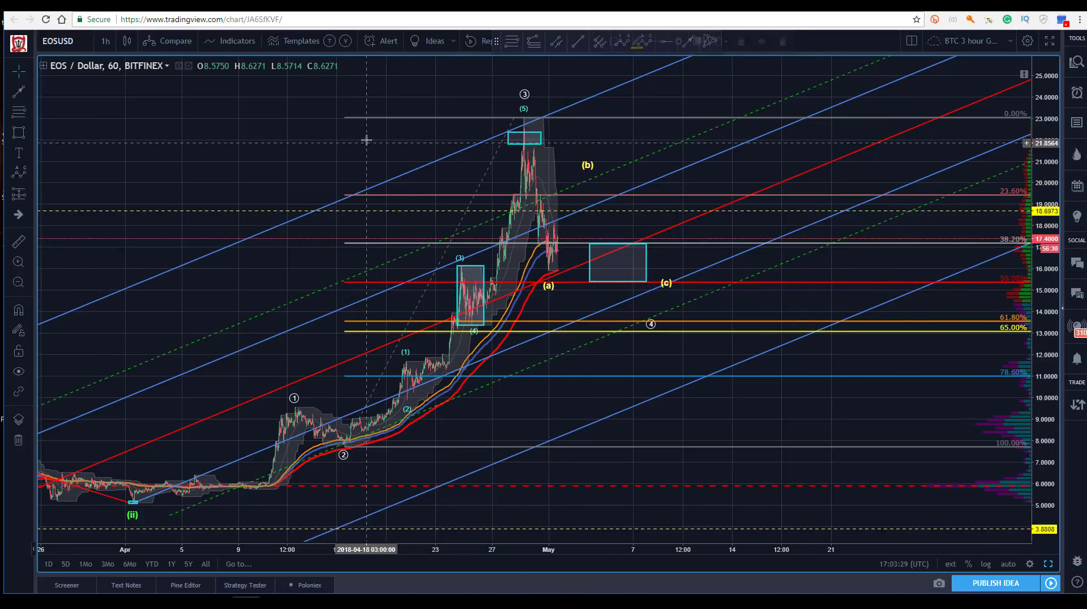
- Switch the chart to the 30-minute interval and focus on the decline from the circled 3 high
click(106, 42)
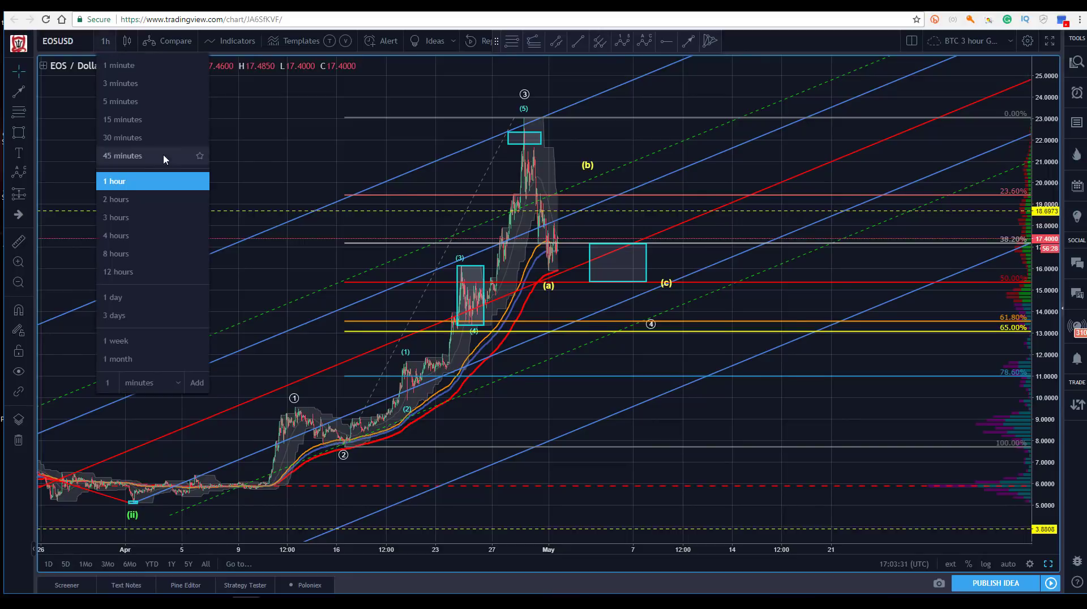
click(127, 135)
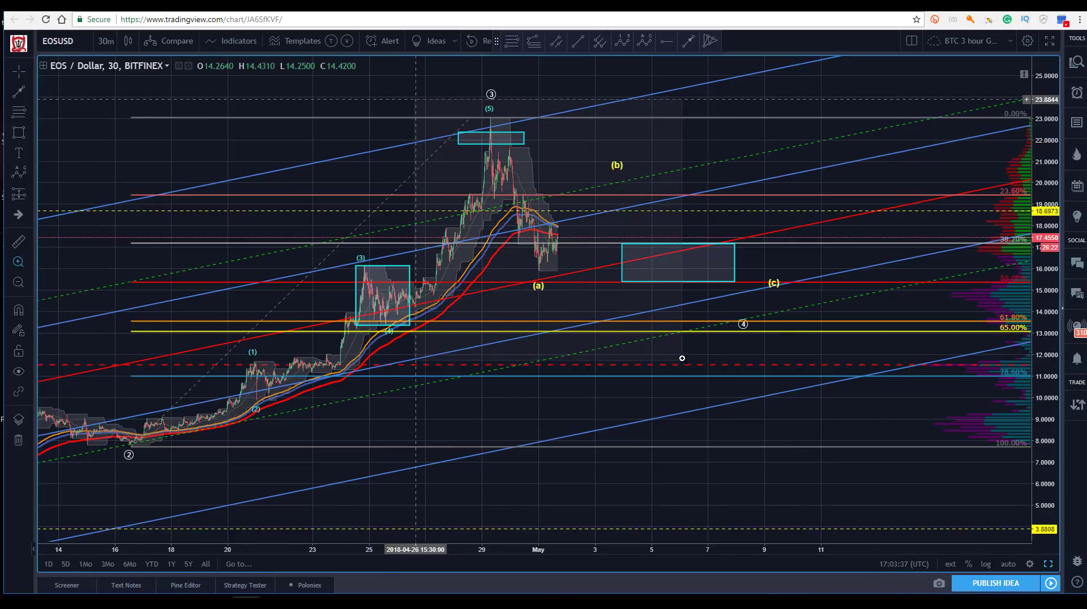
scroll(619, 303, up, 5)
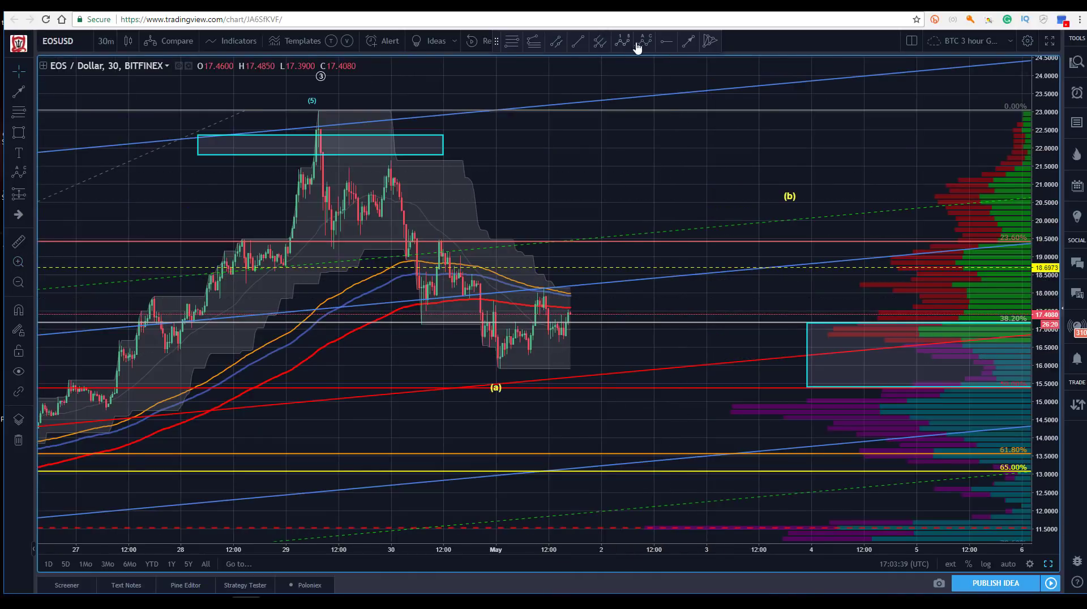
click(319, 108)
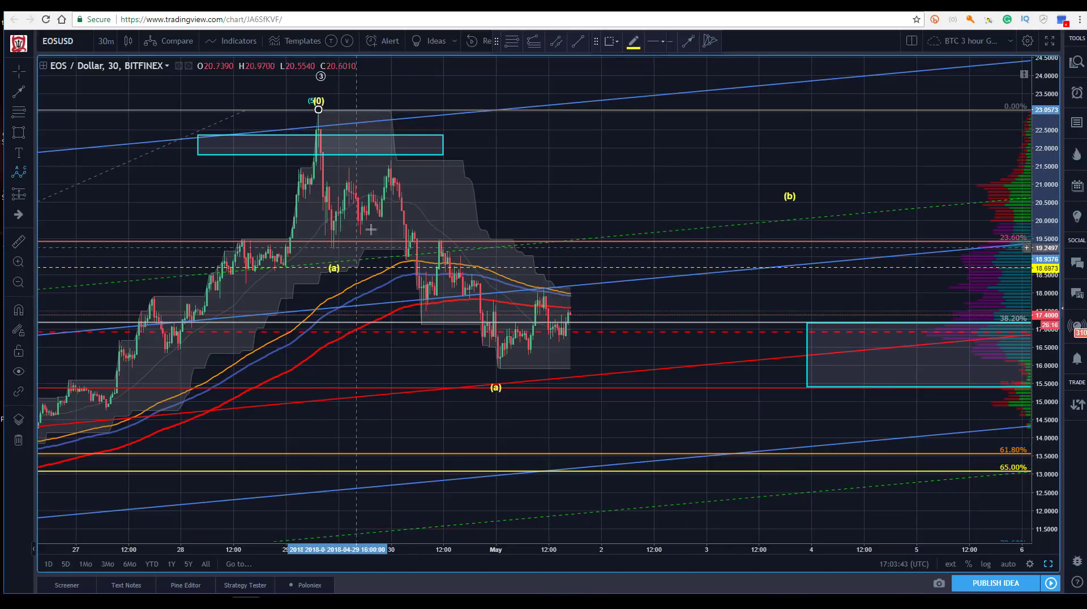
click(391, 149)
click(450, 153)
key(Delete)
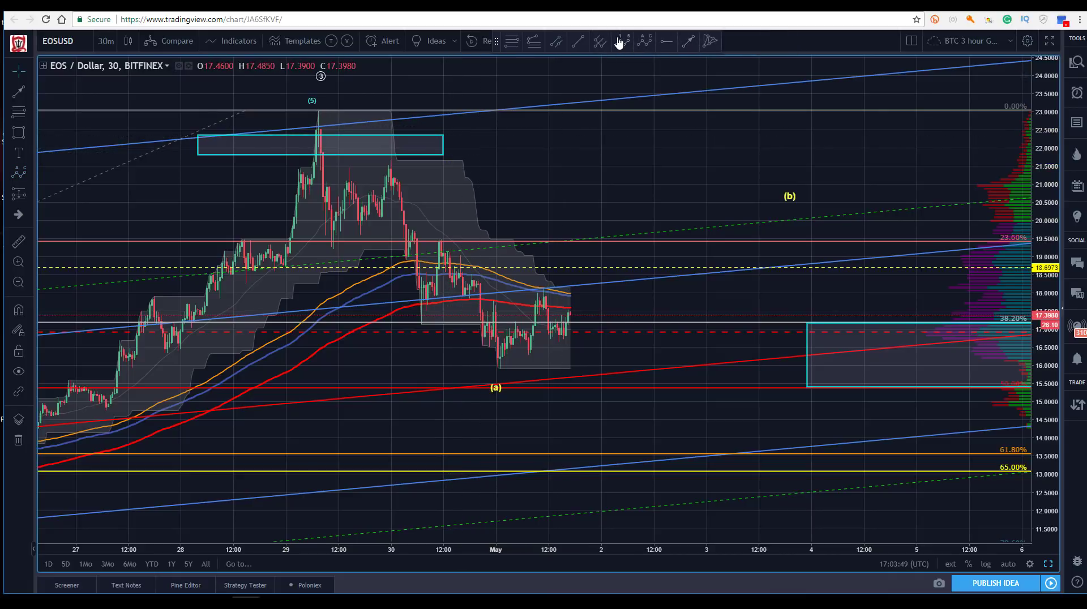
- Place a five-wave impulse from circled 3 at about 23.04, with (1) near 19.03, (2) 21.79, (3) 15.16, (4) 18.30 and (5) 15.22
click(318, 111)
click(332, 256)
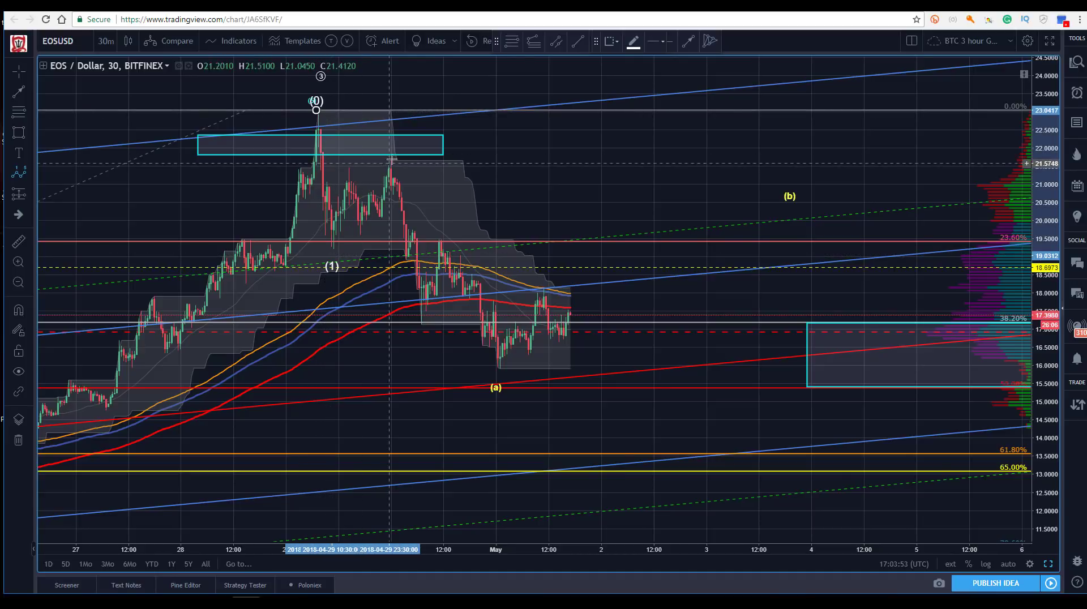
click(394, 154)
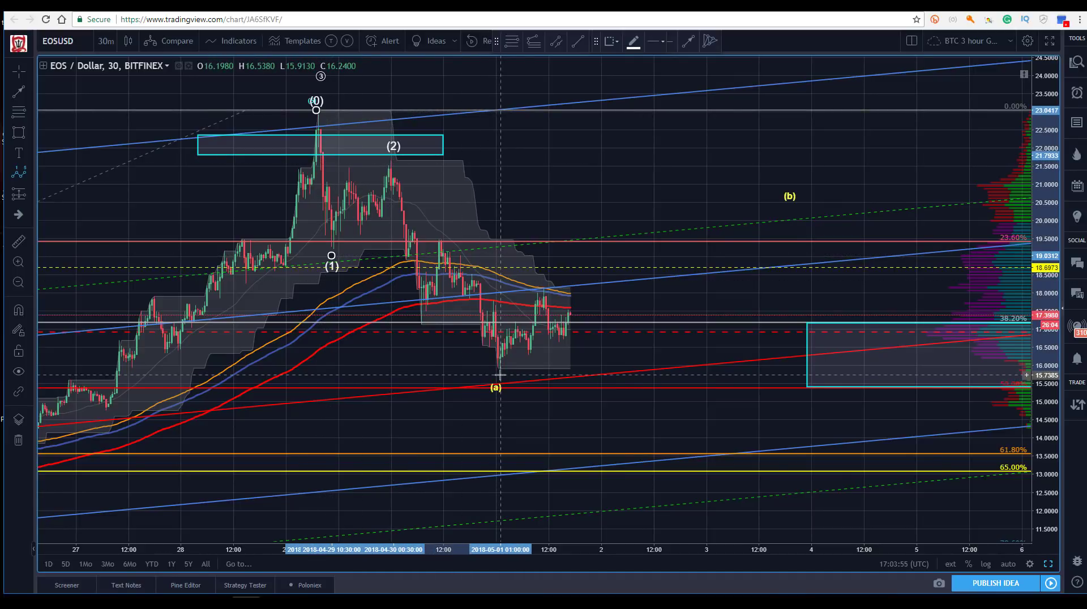
click(498, 374)
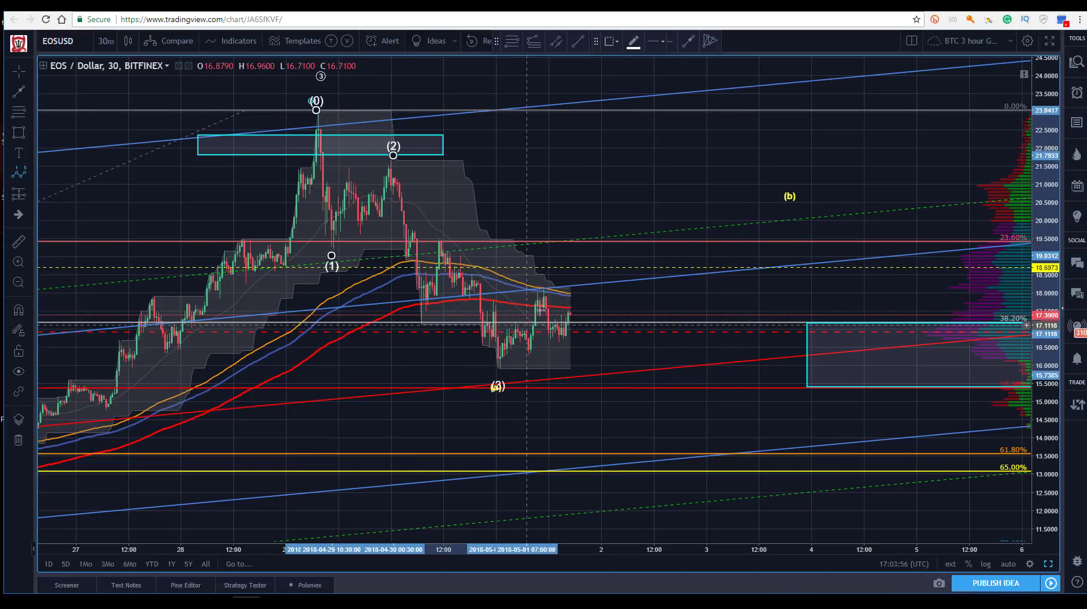
click(574, 345)
click(619, 394)
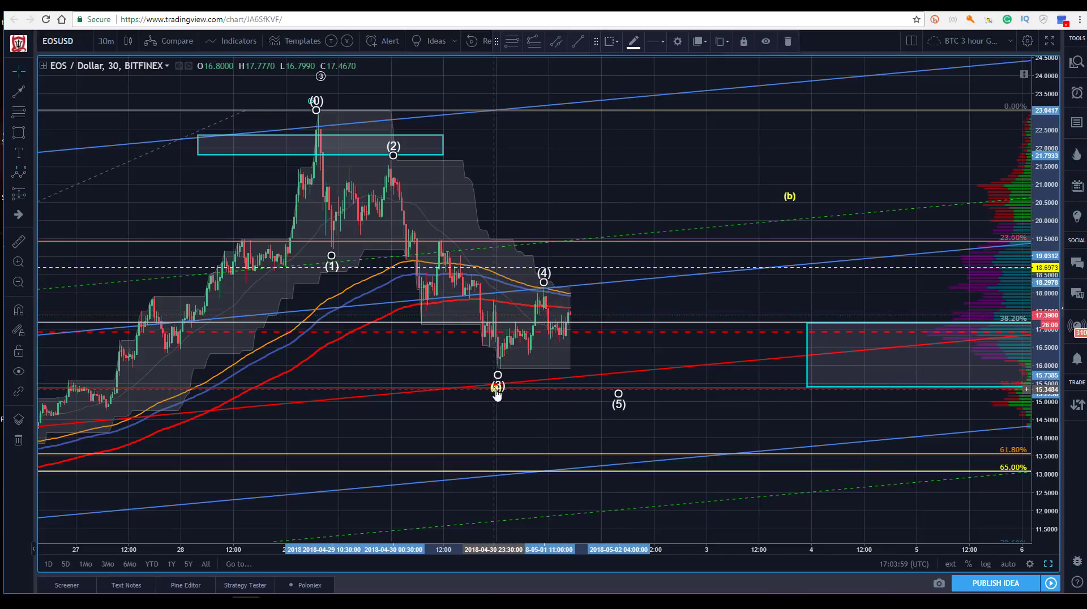
drag(497, 394, 498, 396)
click(554, 171)
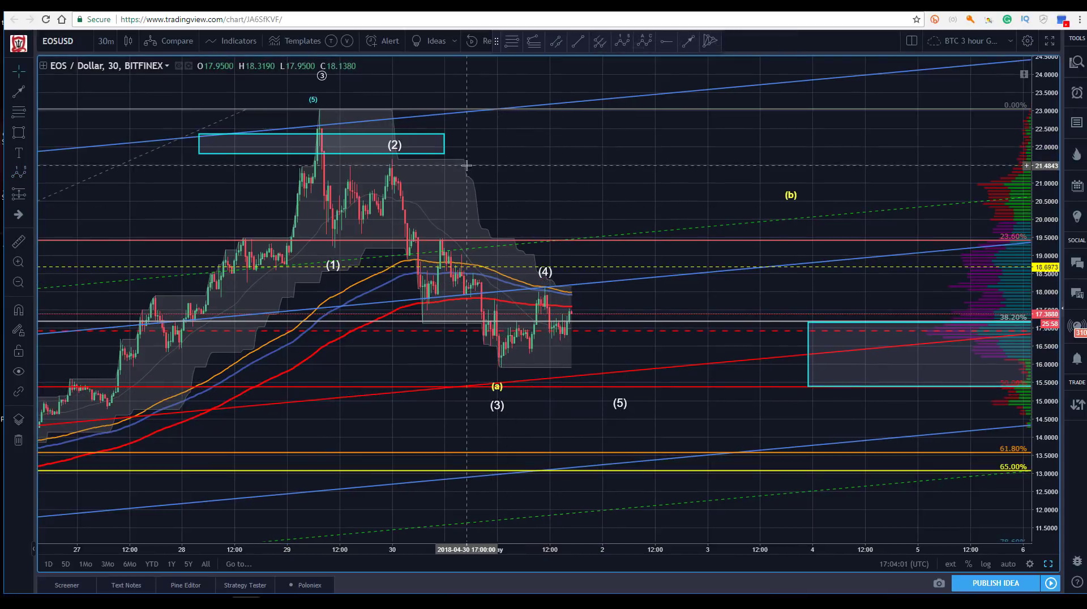
- Style the new five-wave impulse with the Subminuette degree and cyan color
click(332, 265)
click(633, 42)
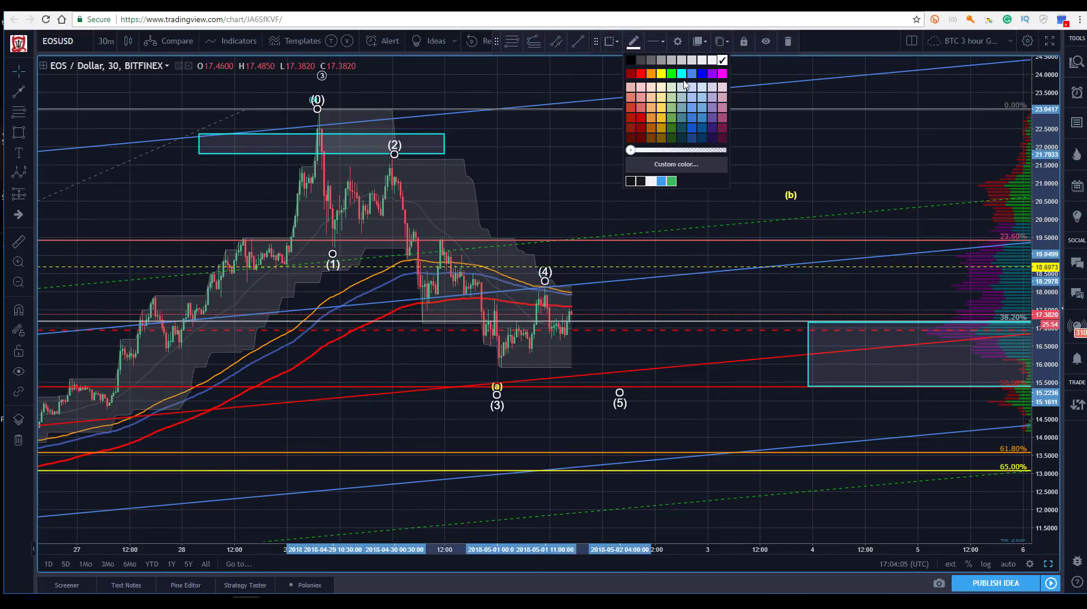
click(660, 74)
click(677, 41)
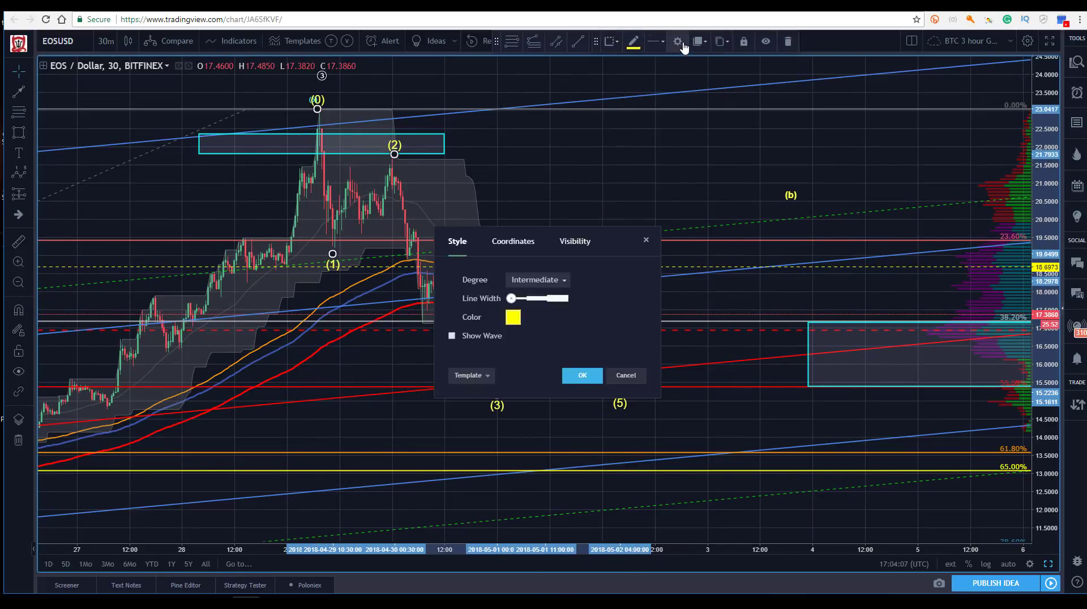
click(519, 319)
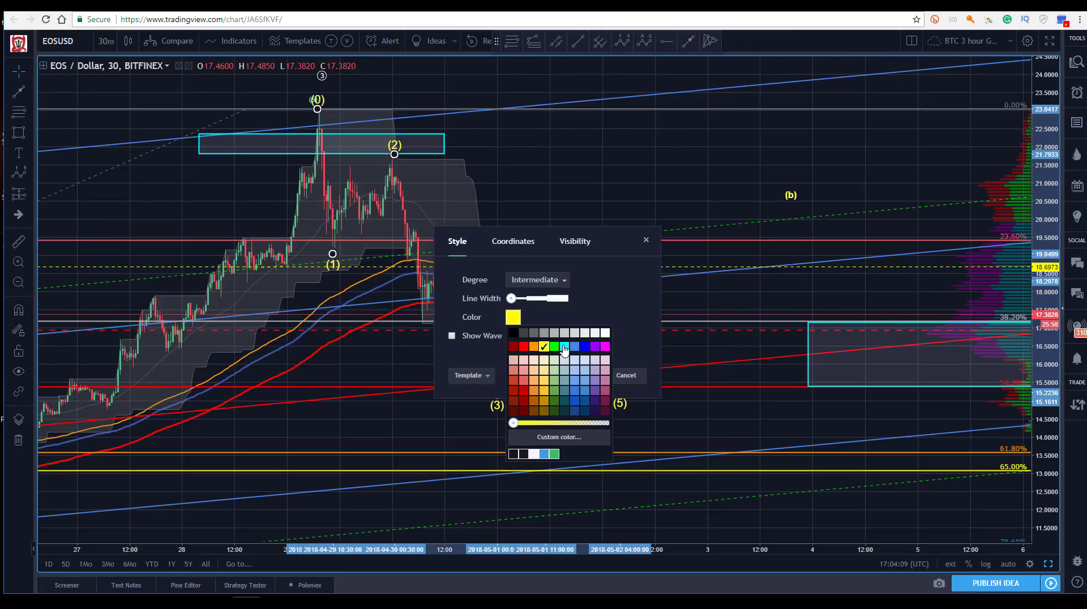
click(564, 350)
click(536, 280)
click(535, 477)
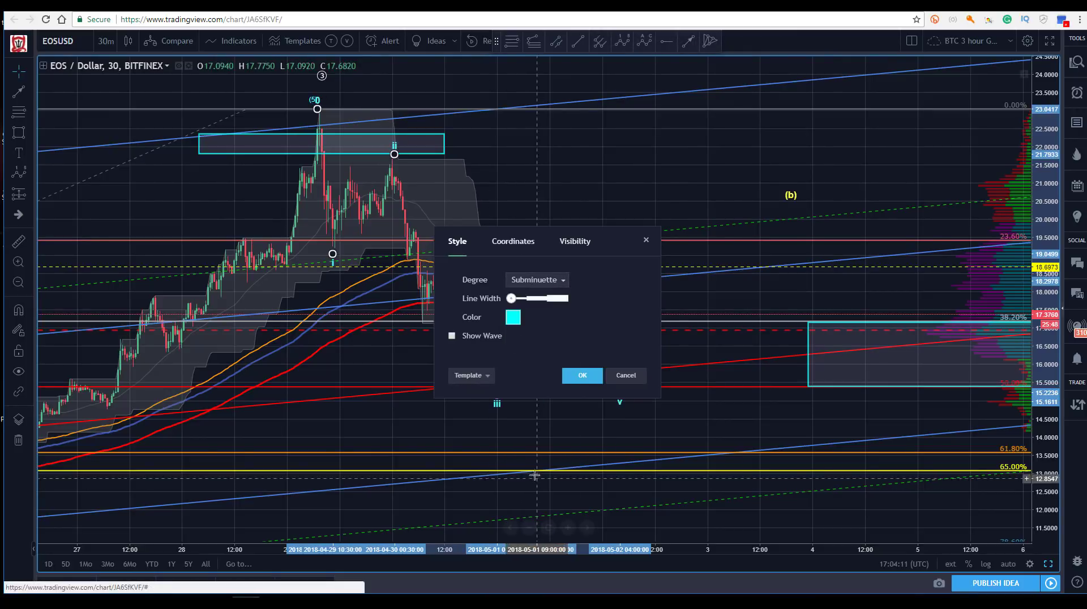
click(590, 379)
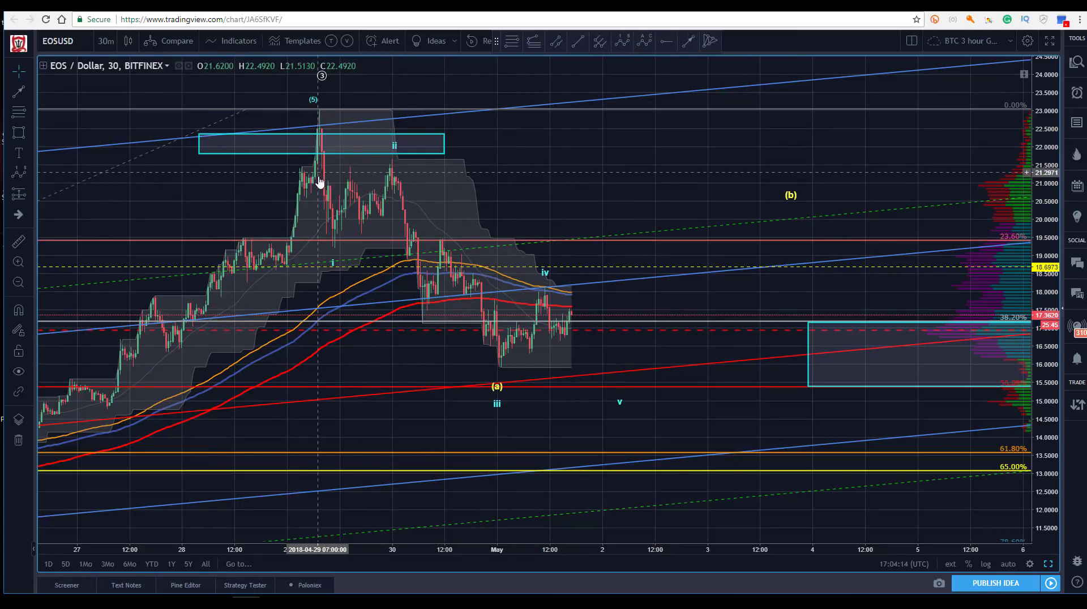
- Fine-tune the impulse by moving i to about 19.11 and ii to about 21.75 over the 30 April lower high
click(333, 253)
click(275, 191)
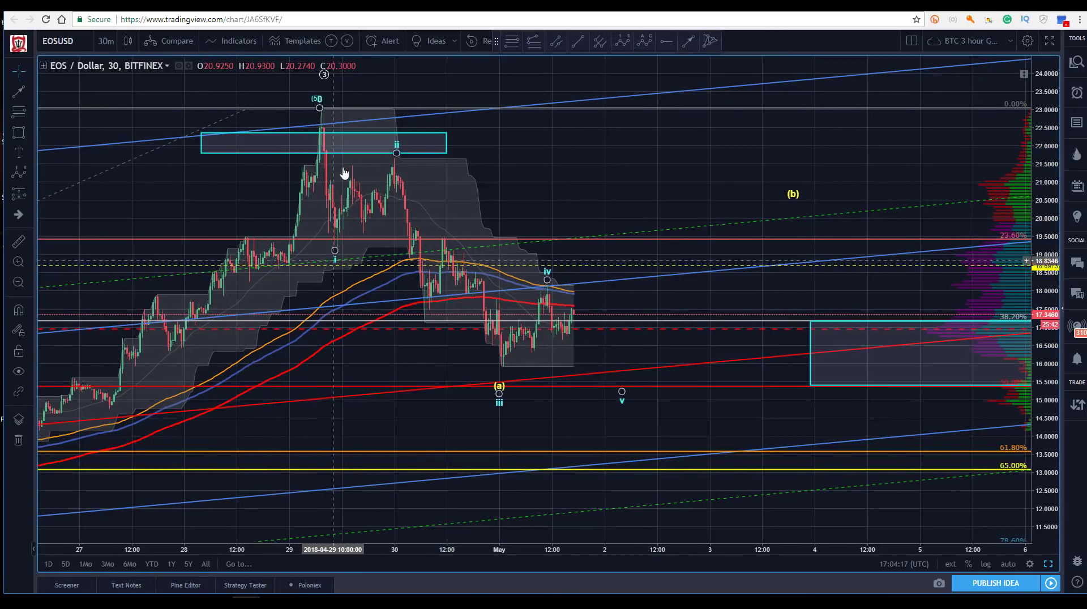
click(392, 152)
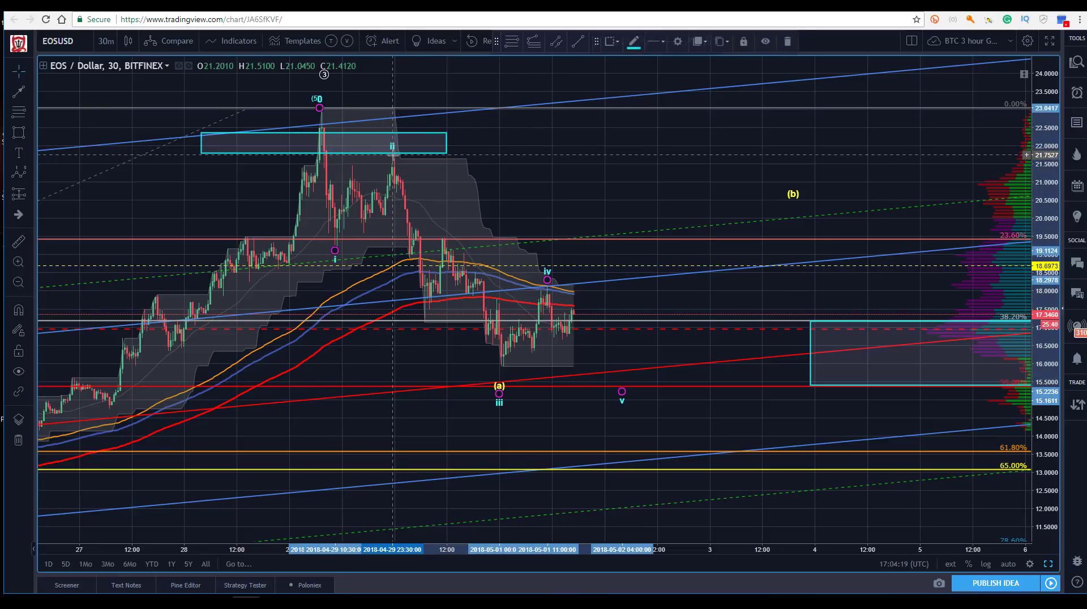
drag(394, 155, 395, 156)
click(626, 175)
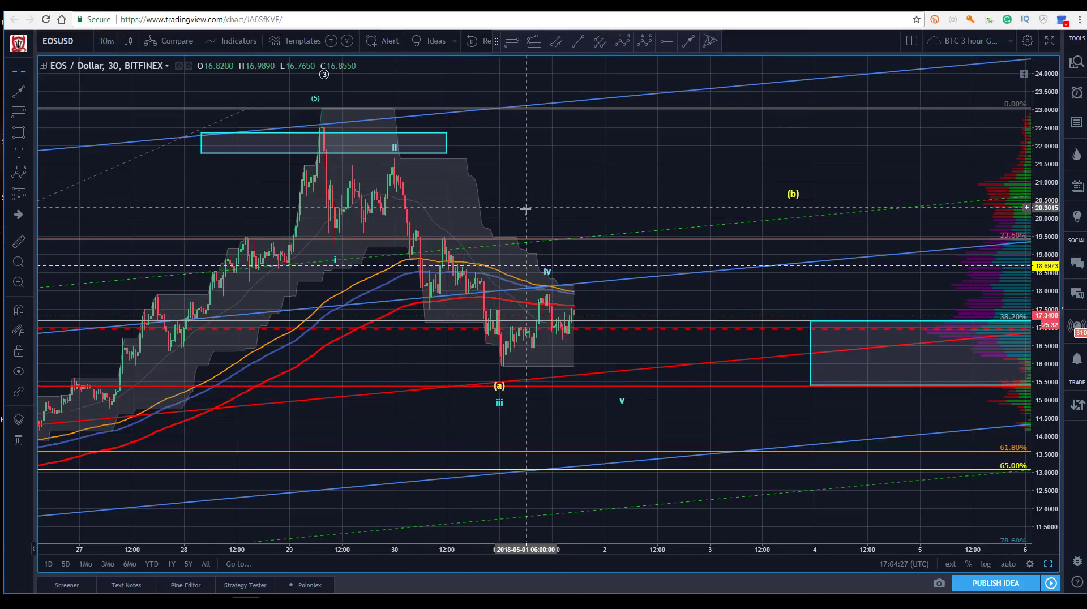
- Move the yellow (a) label below wave v around 2 May, and raise wave iii to just under the 1 May low
drag(502, 390, 620, 408)
drag(500, 395, 502, 375)
click(265, 105)
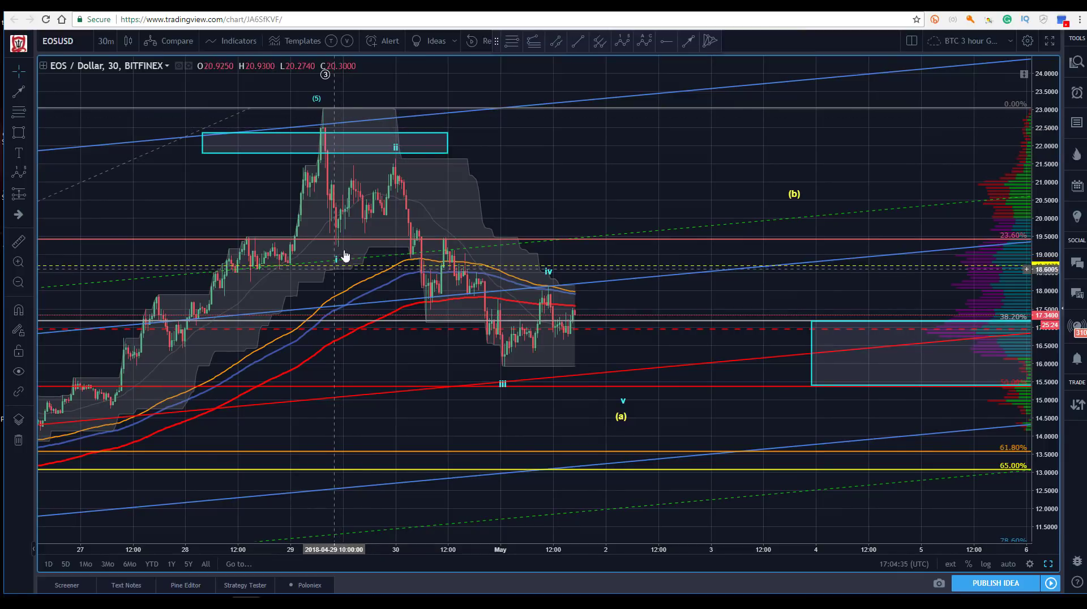
- Draw a Fib retracement from the wave ii high at about 21.63 to the wave iii low at about 15.93
click(393, 153)
click(485, 346)
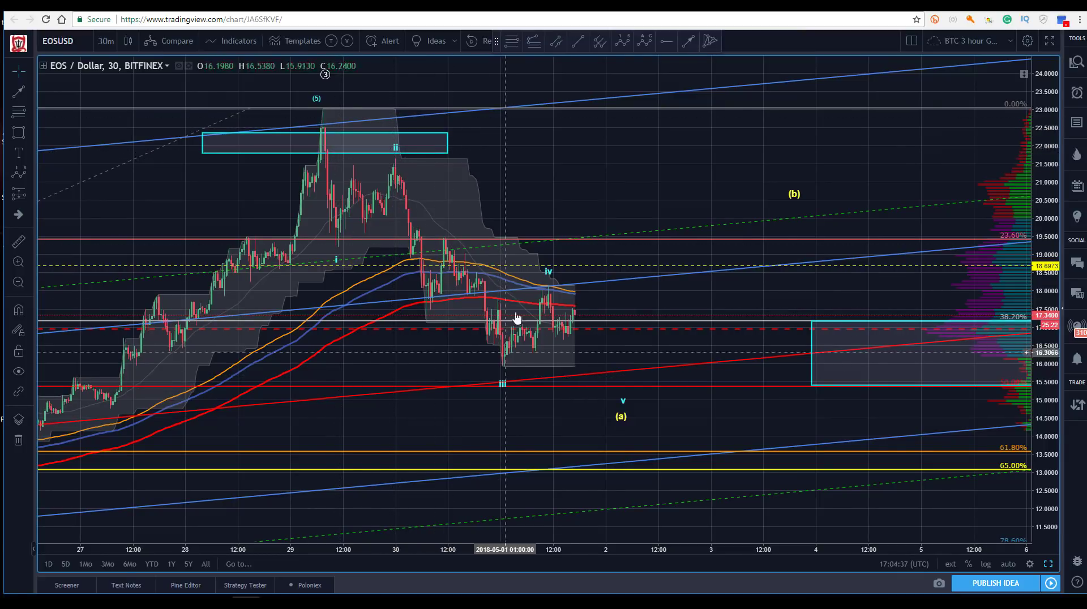
click(512, 42)
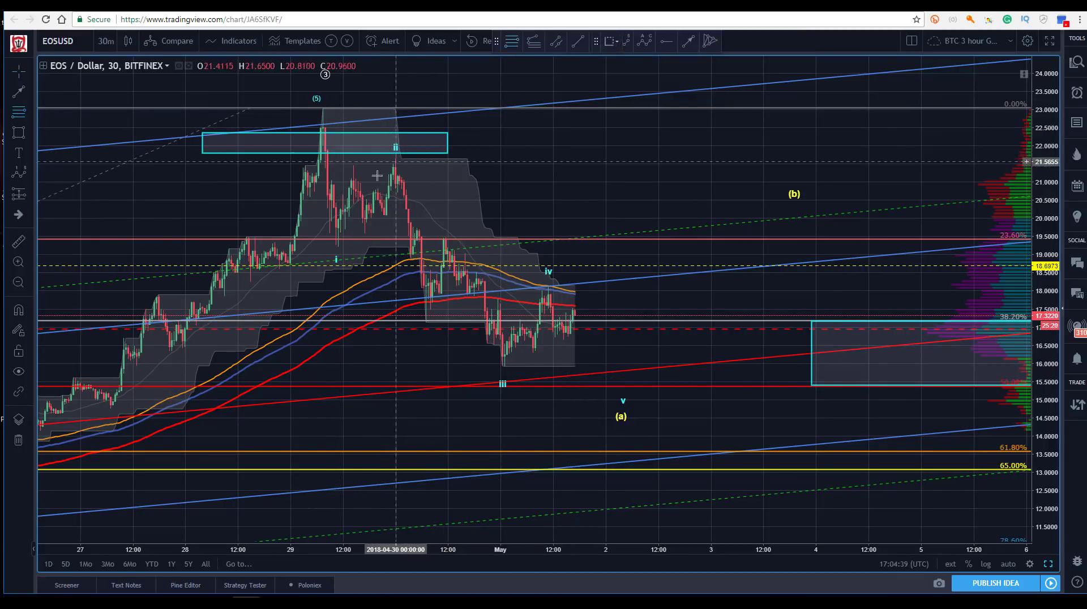
click(385, 160)
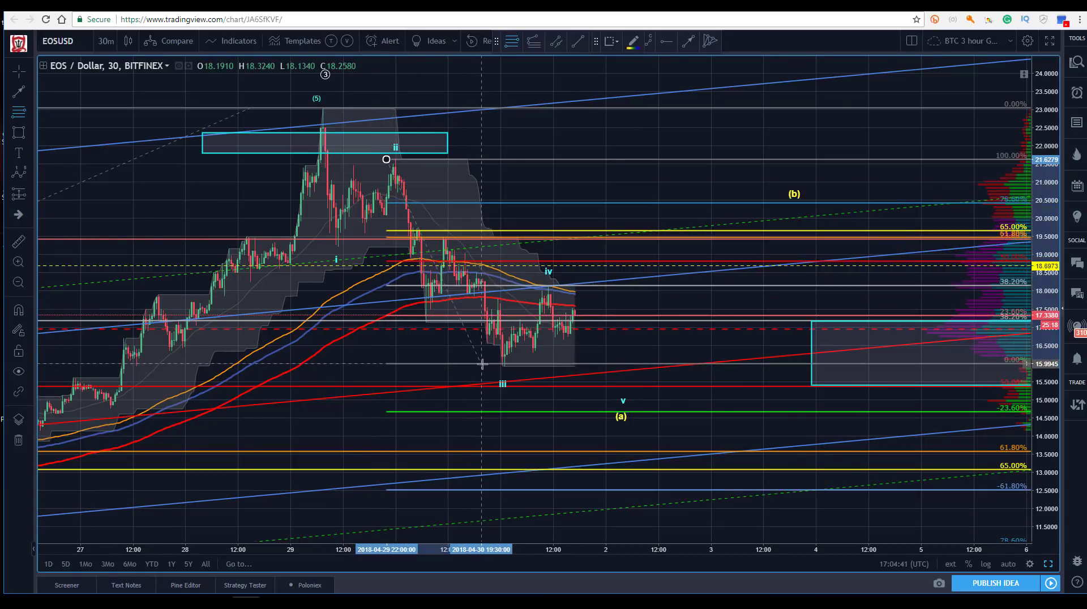
click(482, 365)
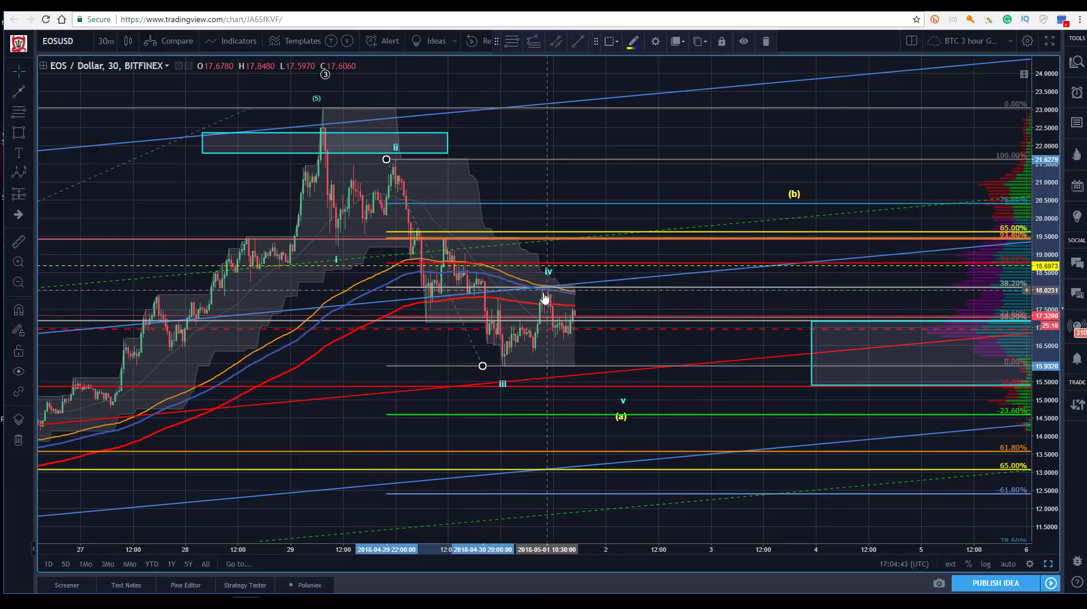
click(548, 117)
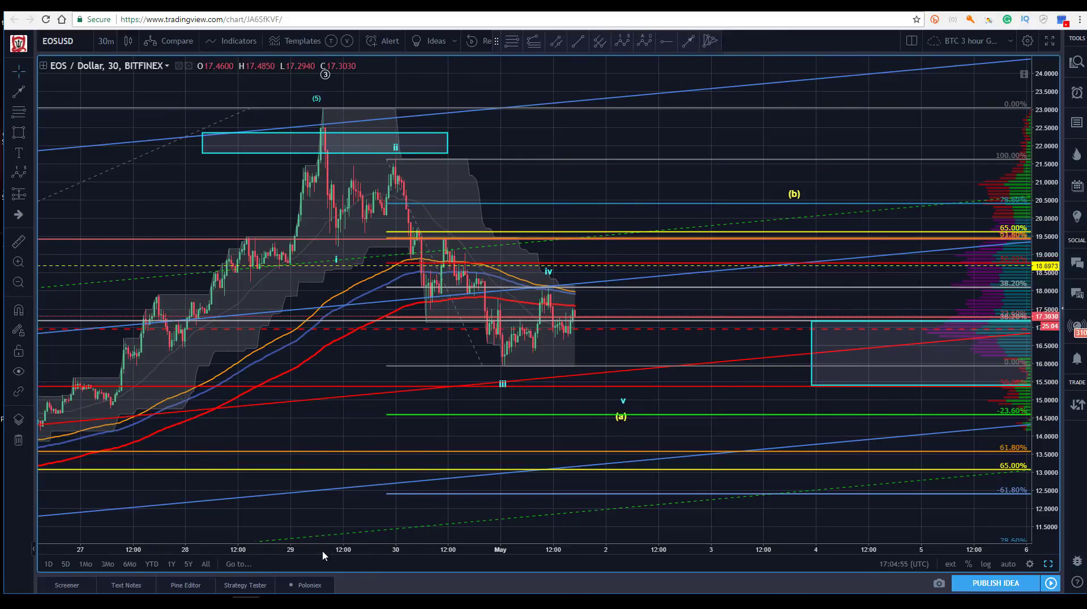
- Lower the 0% end of the wave ii–iii Fib retracement to the wave iii low at about 15.88
drag(322, 553, 429, 541)
drag(279, 213, 253, 211)
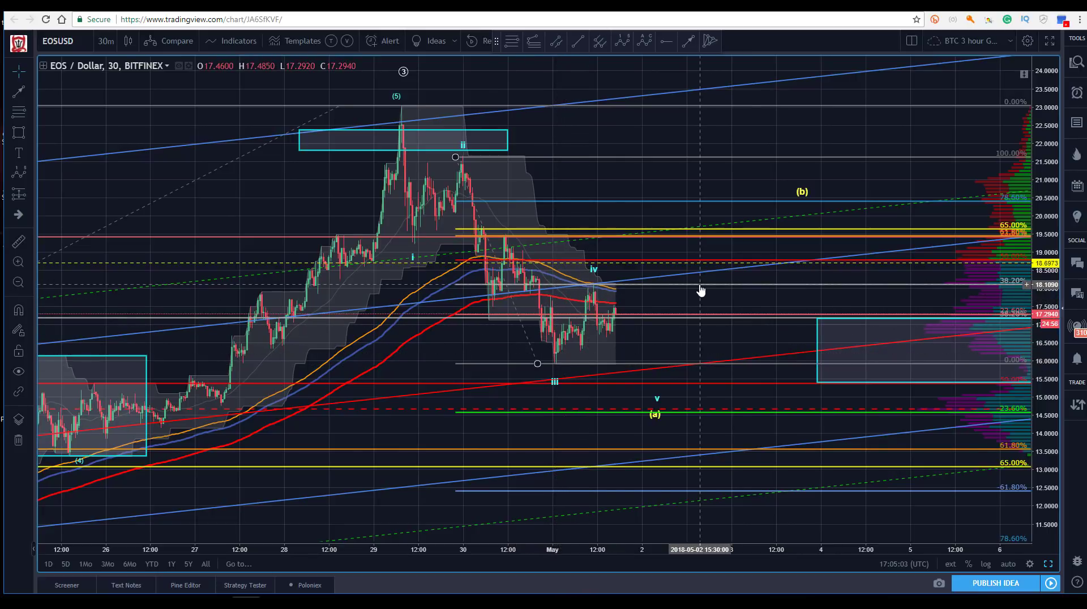
click(542, 356)
drag(537, 364, 539, 365)
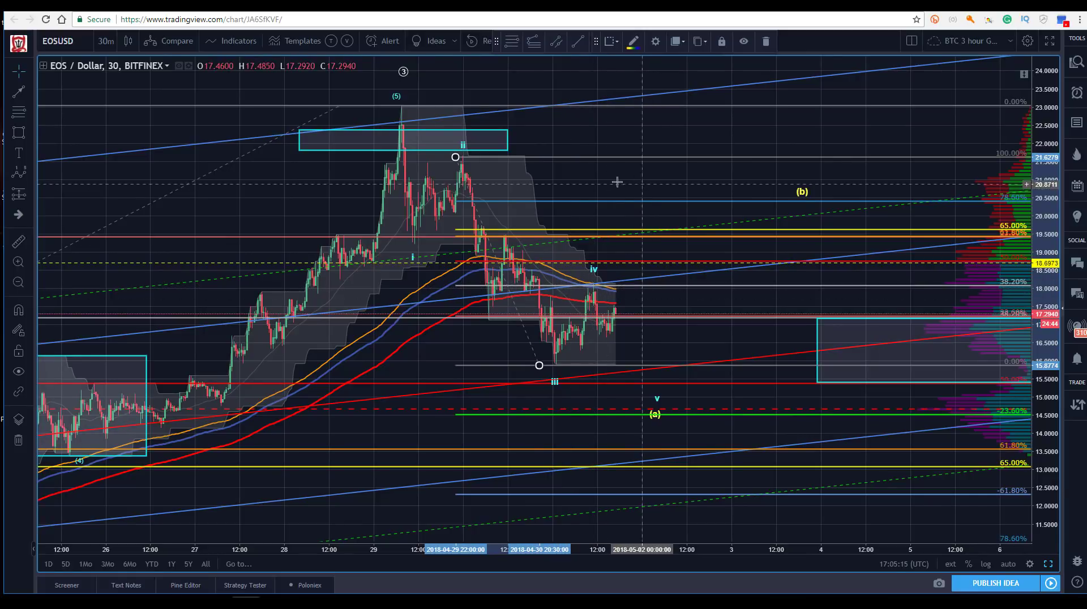
click(587, 167)
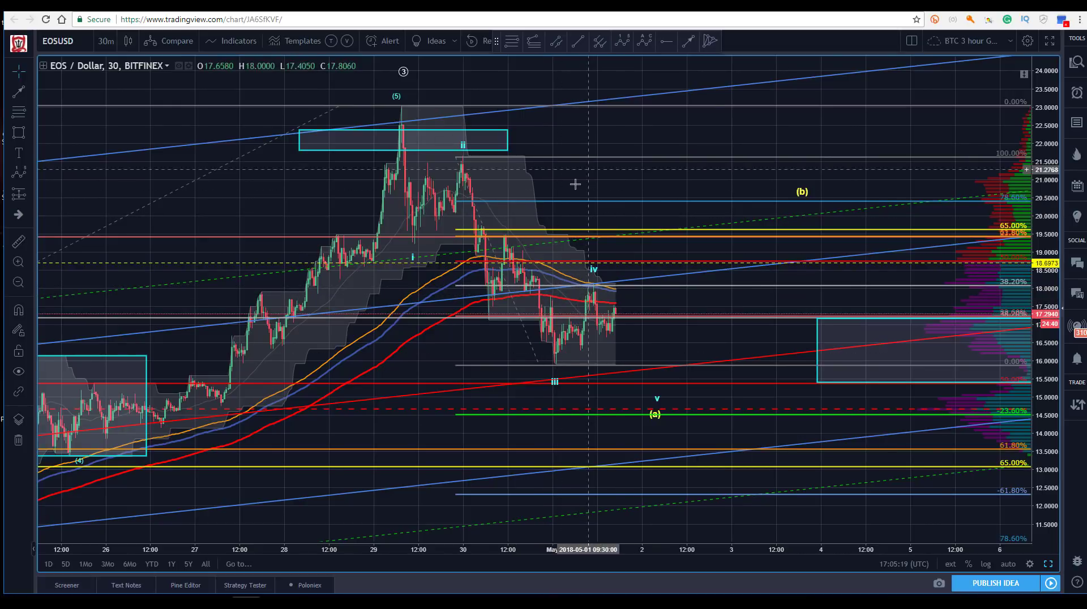
click(689, 44)
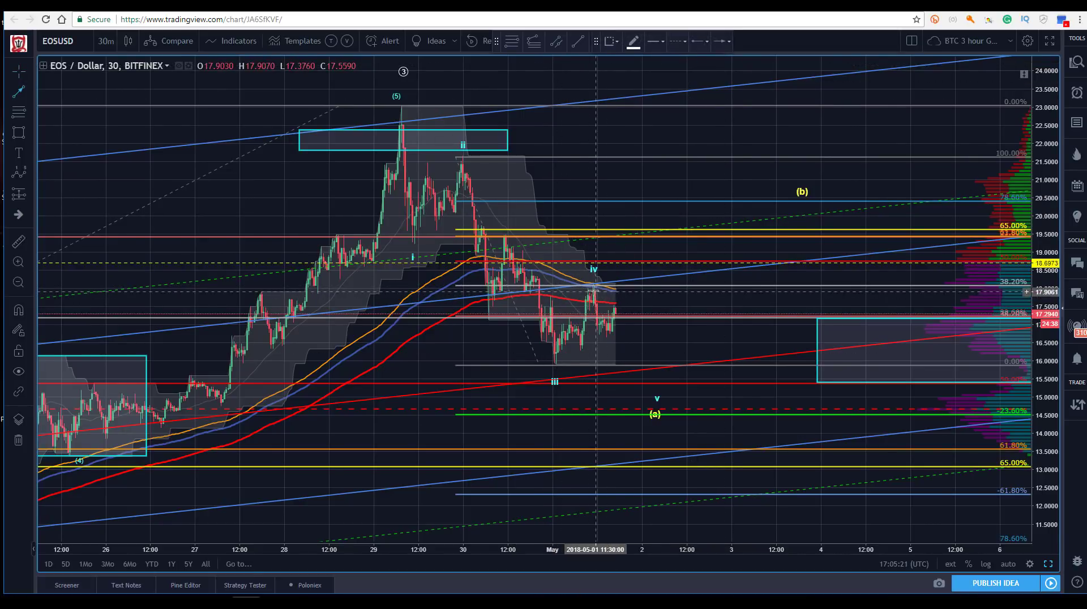
click(593, 290)
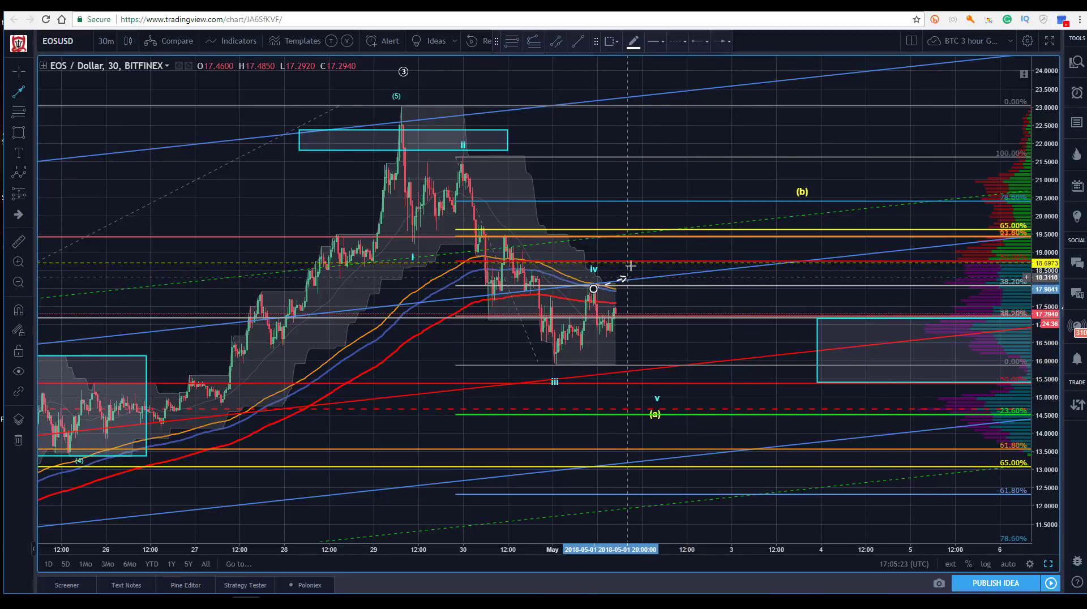
key(Escape)
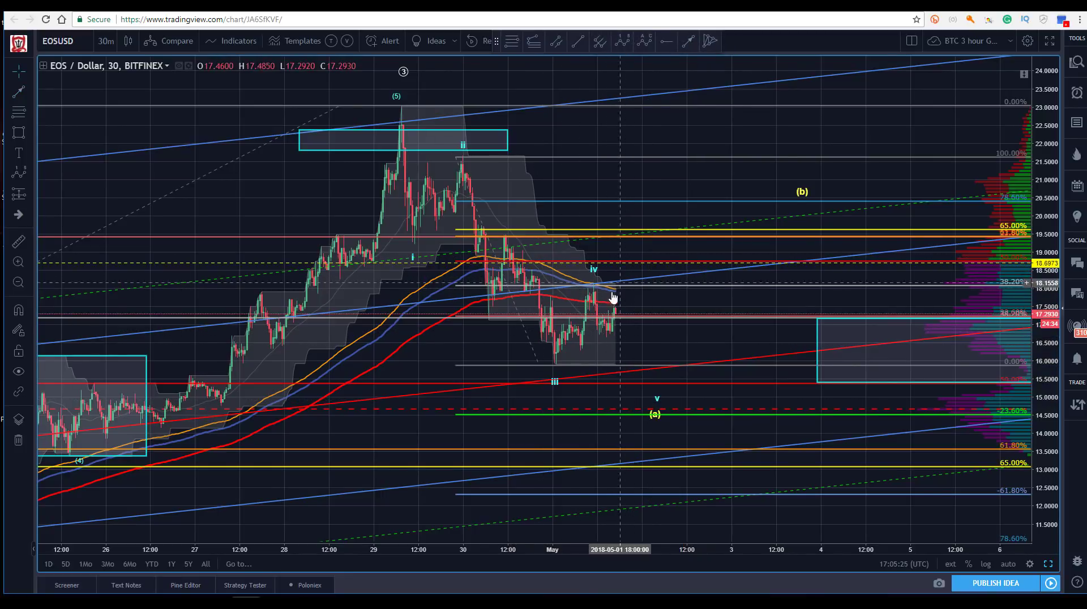
- Shift wave iv to 2 May near 19.0 and fine-tune the i, iii and (5) labels onto their swing points
mouse_move(595, 275)
mouse_down()
mouse_move(607, 262)
mouse_move(671, 250)
mouse_up()
click(655, 218)
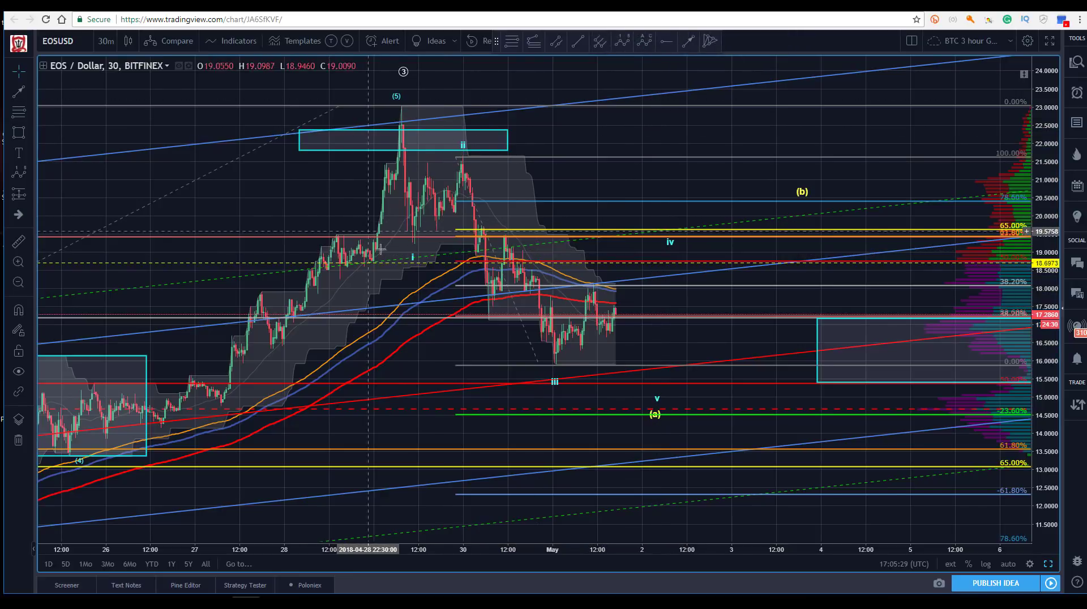
drag(415, 262, 413, 246)
click(300, 179)
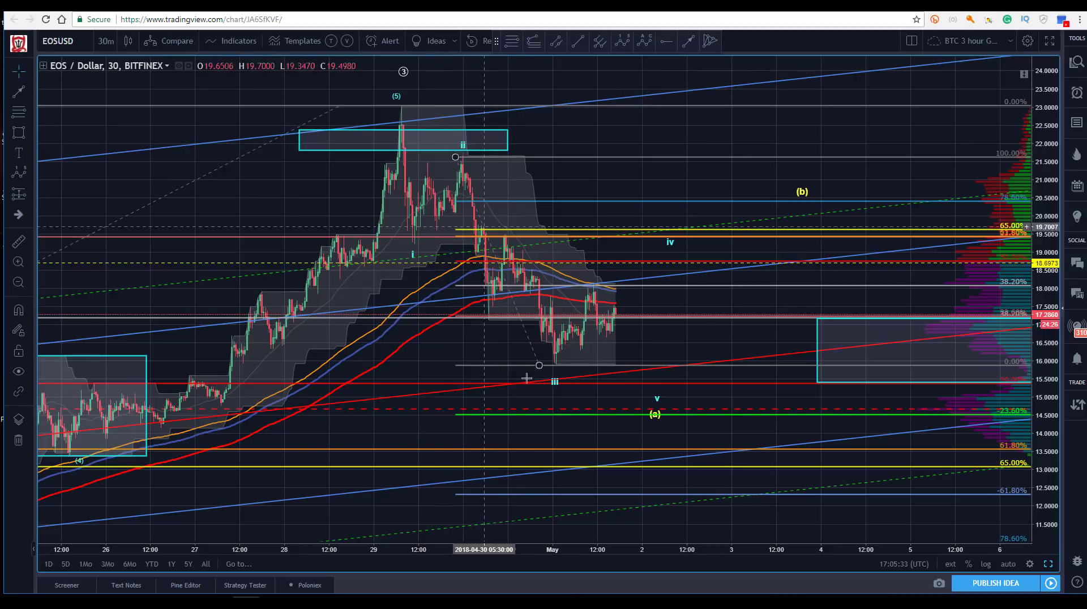
drag(555, 373, 554, 370)
click(280, 189)
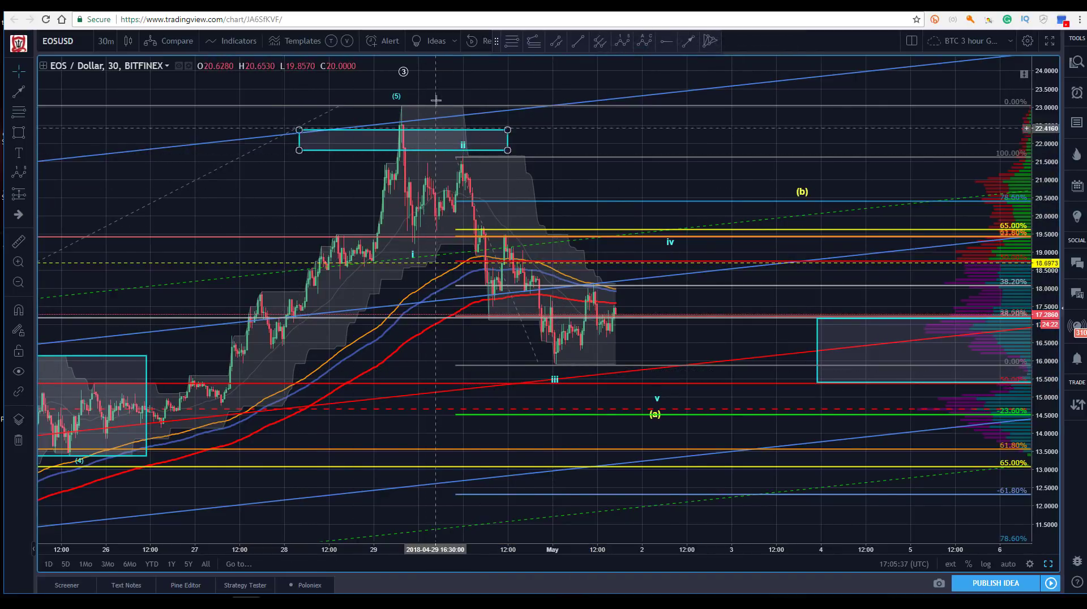
drag(397, 96, 405, 100)
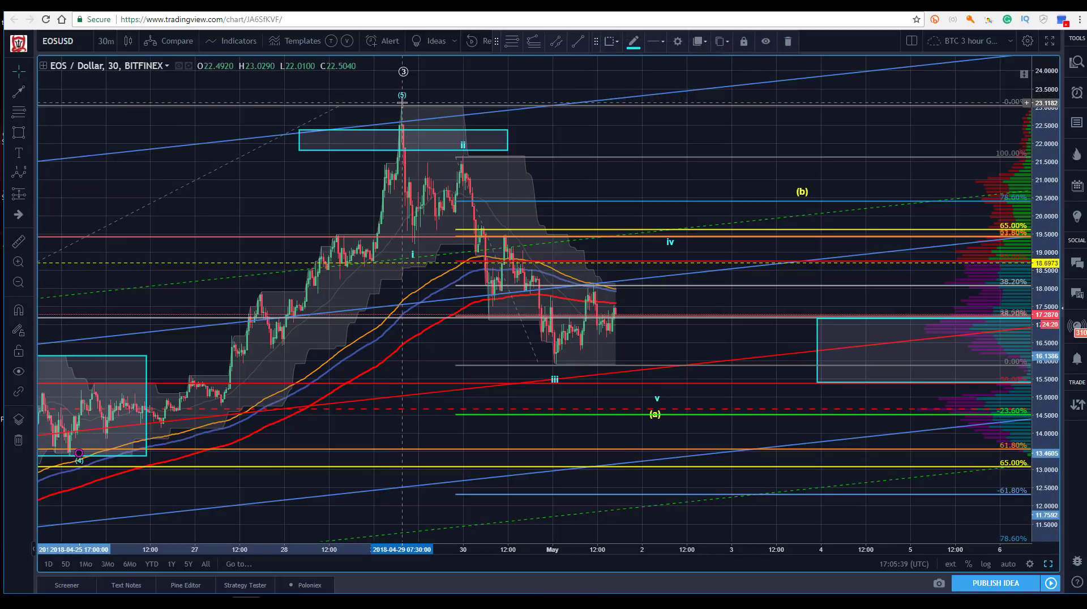
click(454, 96)
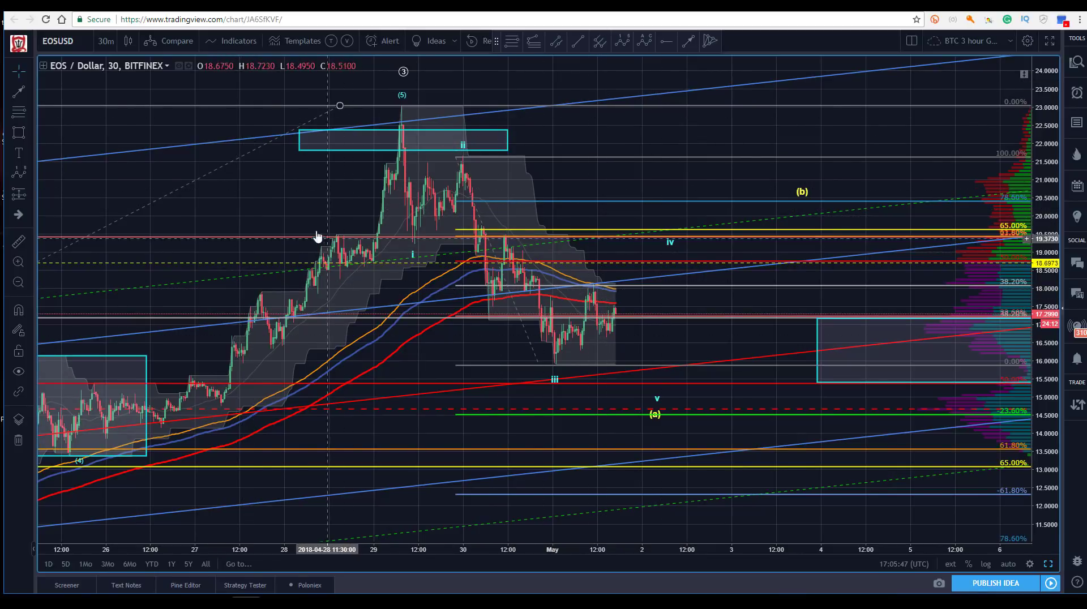
- Anchor the yellow dashed horizontal ray at the wave i low, about 19.20, and raise wave iv to about 19.34 on 2 May
scroll(647, 532, down, 5)
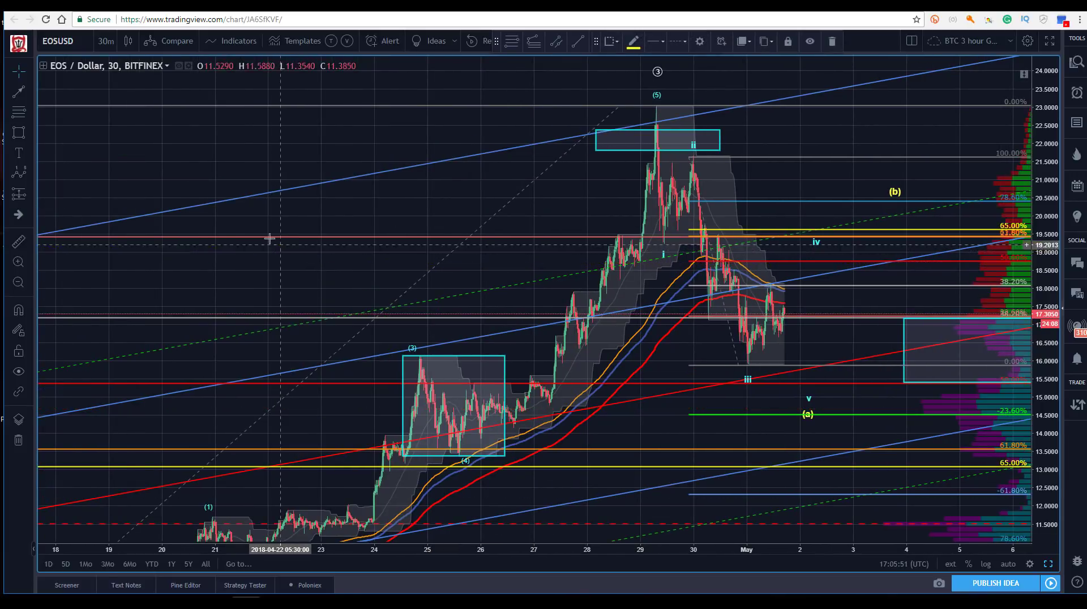
drag(332, 232, 180, 175)
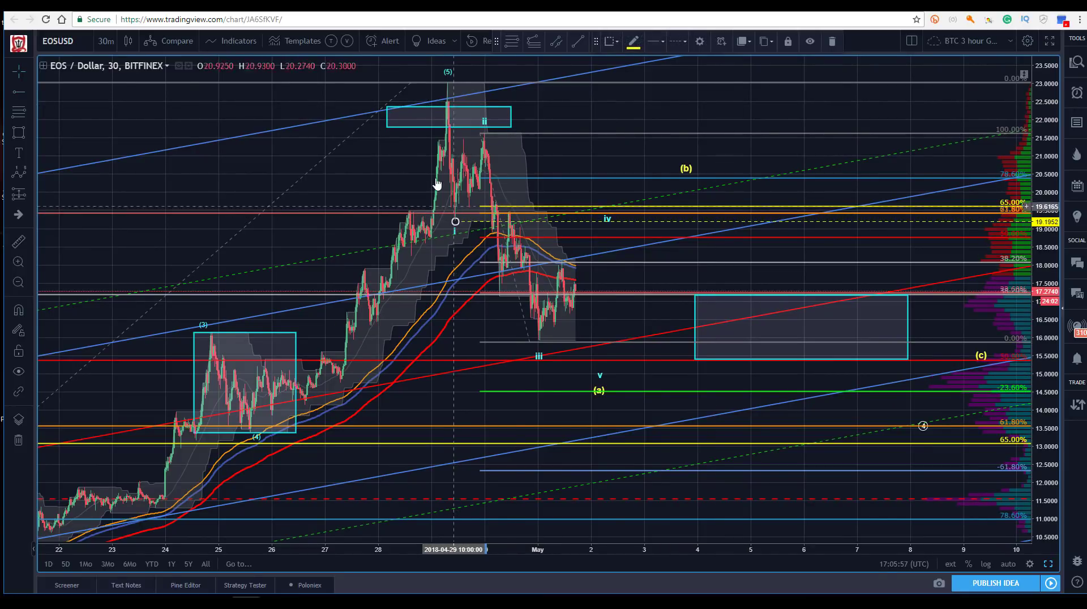
click(456, 221)
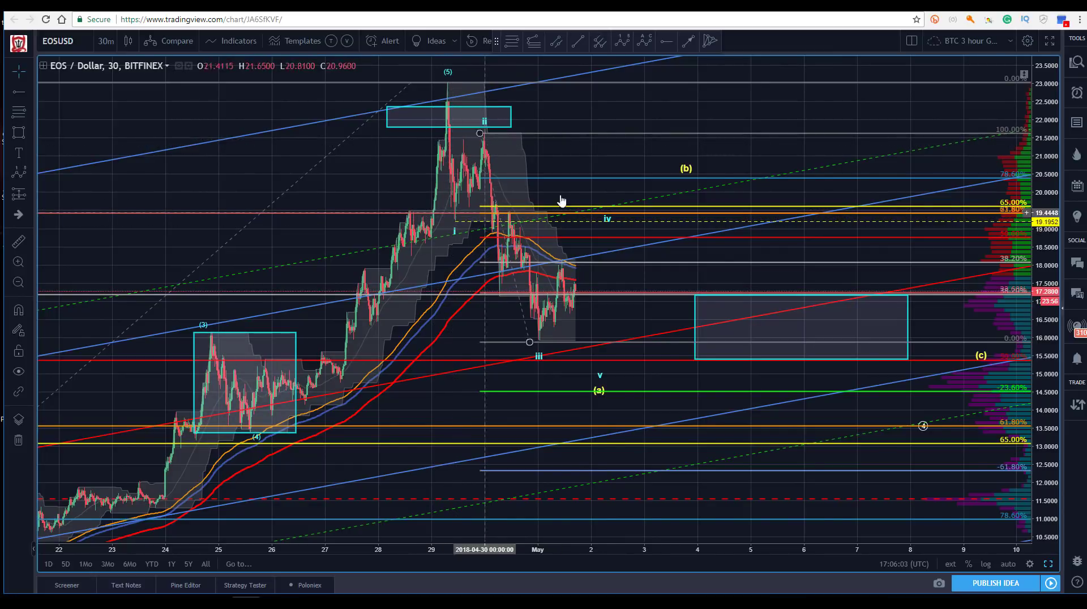
drag(604, 220, 598, 216)
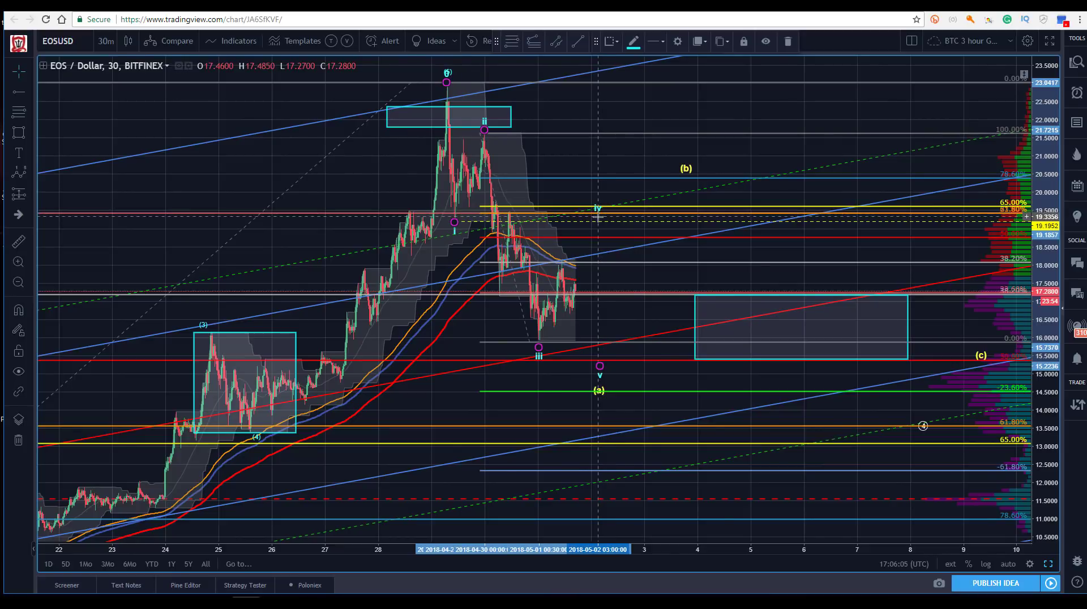
click(593, 167)
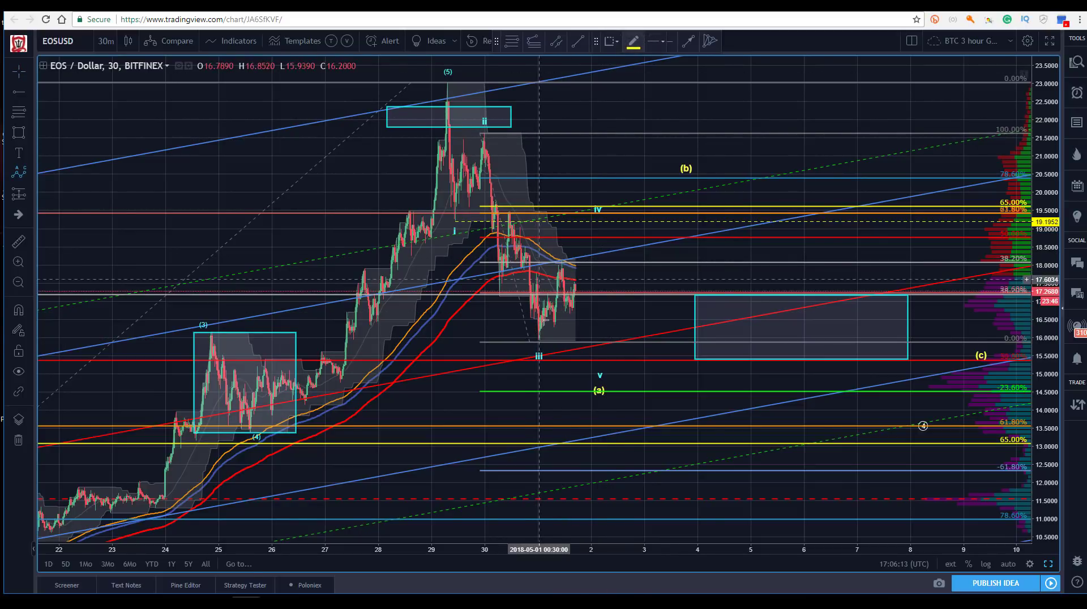
- Mark an ABC correction from the 1 May low at about 15.93: (a) about 18.09, (b) about 16.60, (c) about 19.13 at wave iv
click(538, 341)
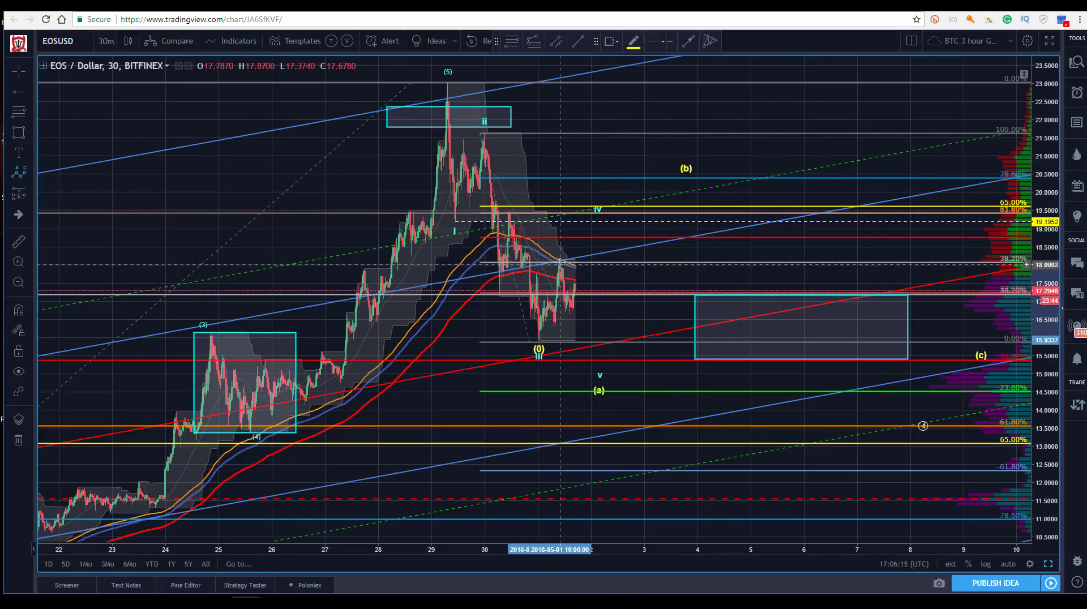
click(571, 315)
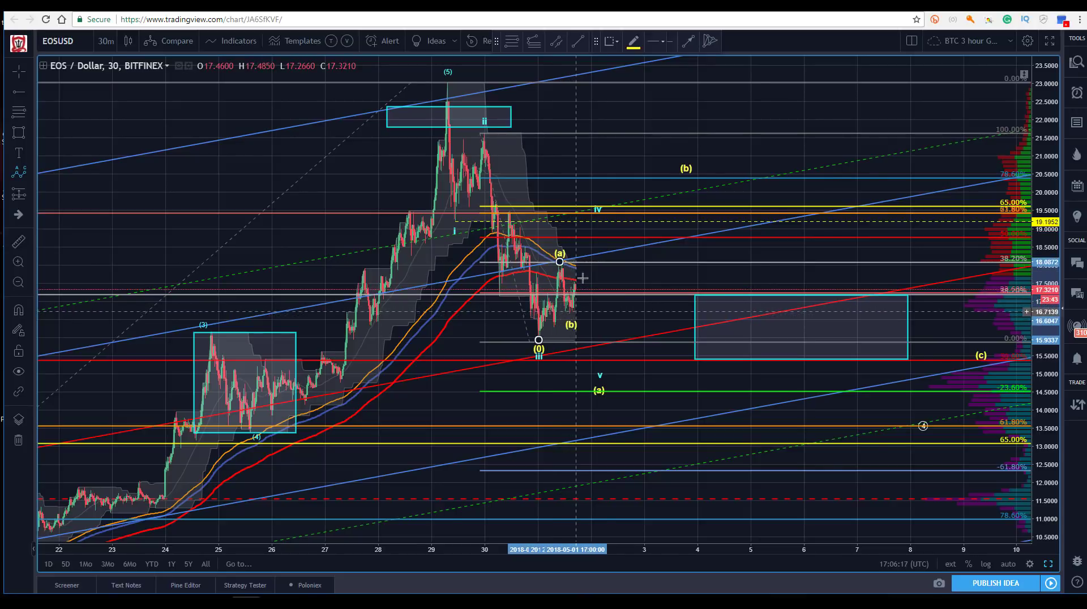
click(595, 221)
click(582, 153)
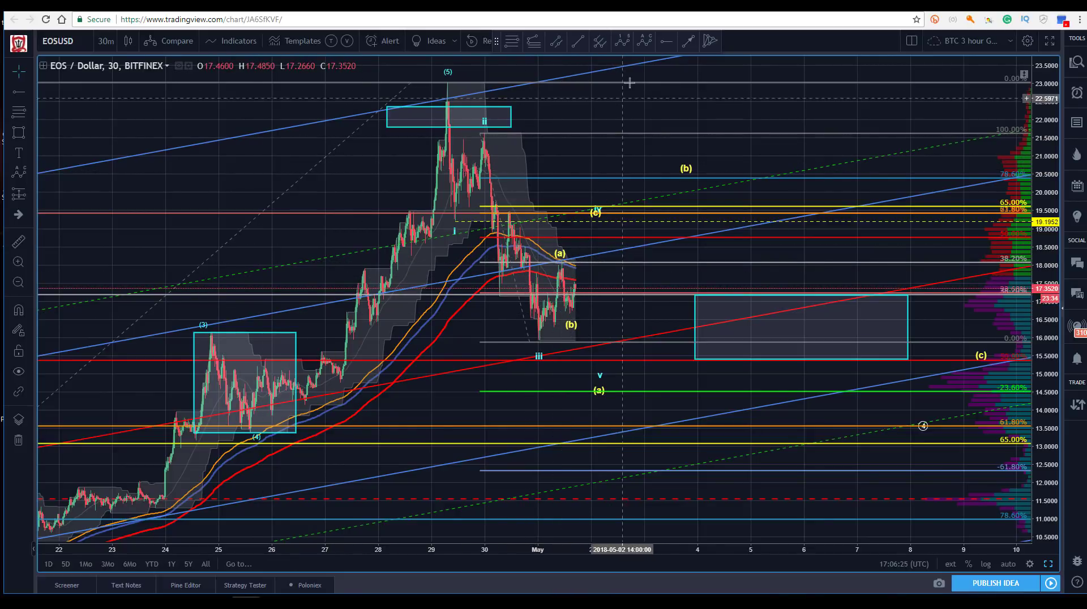
- Draw a dashed arrow from the current price, about 17.37, up to the (c) and wave iv labels on 2 May
click(689, 42)
click(575, 287)
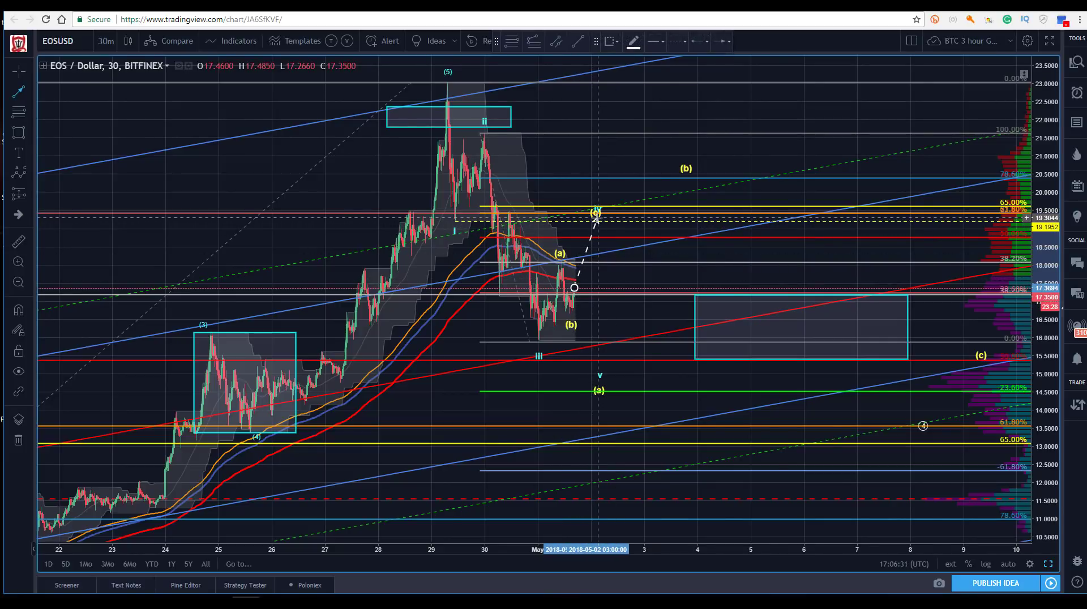
click(596, 214)
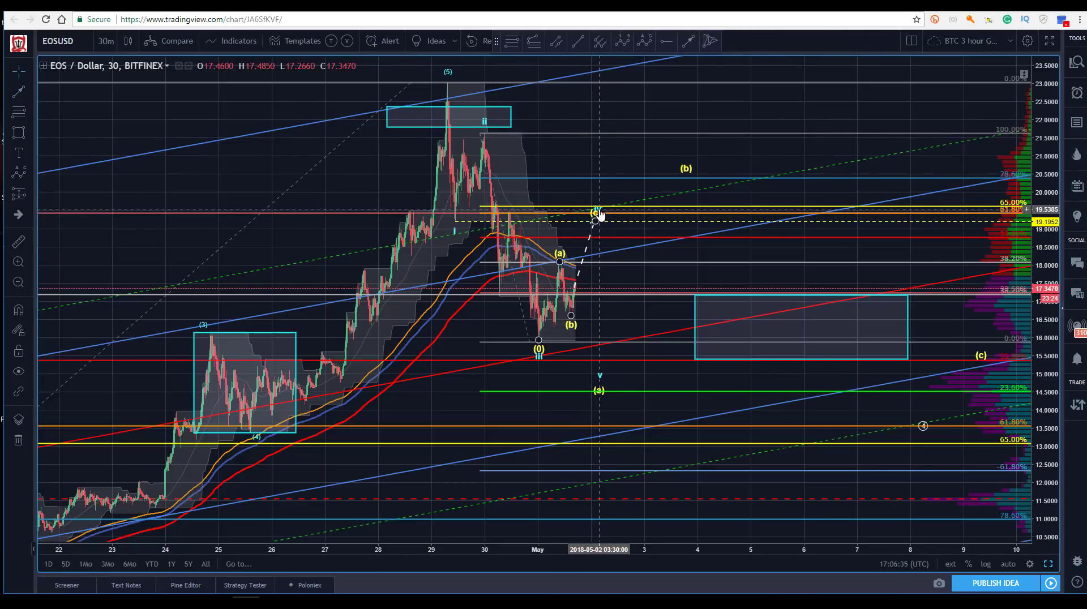
- Move v and yellow (a) to 3 May, with (a) at about 14.87, and resize the target box there to span about 14.6 to 15.4
mouse_move(599, 370)
mouse_down()
mouse_move(643, 366)
mouse_move(633, 376)
mouse_move(644, 384)
mouse_up()
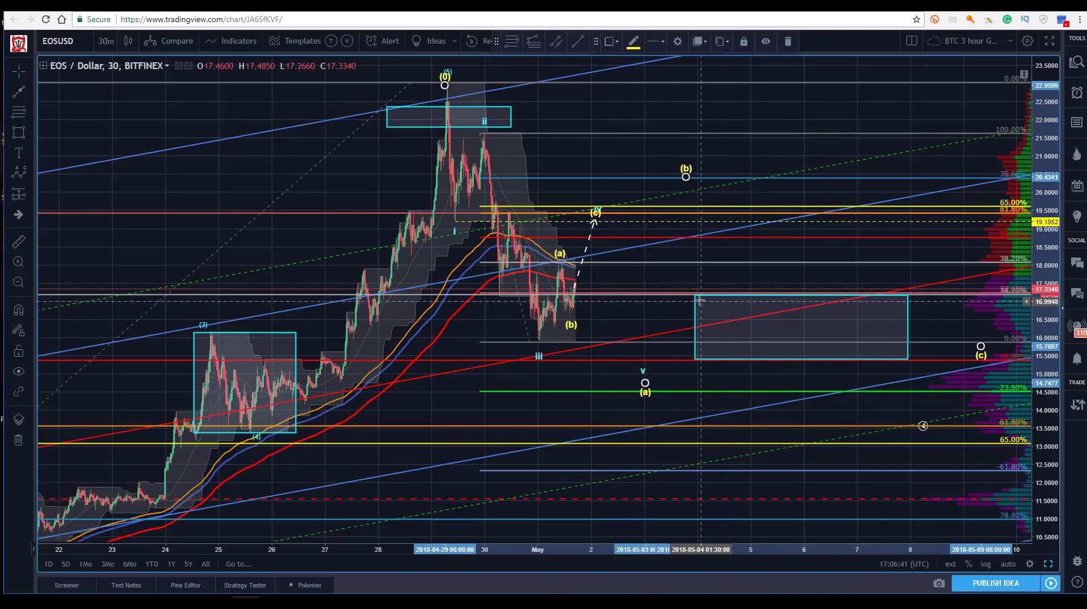
drag(695, 295, 612, 371)
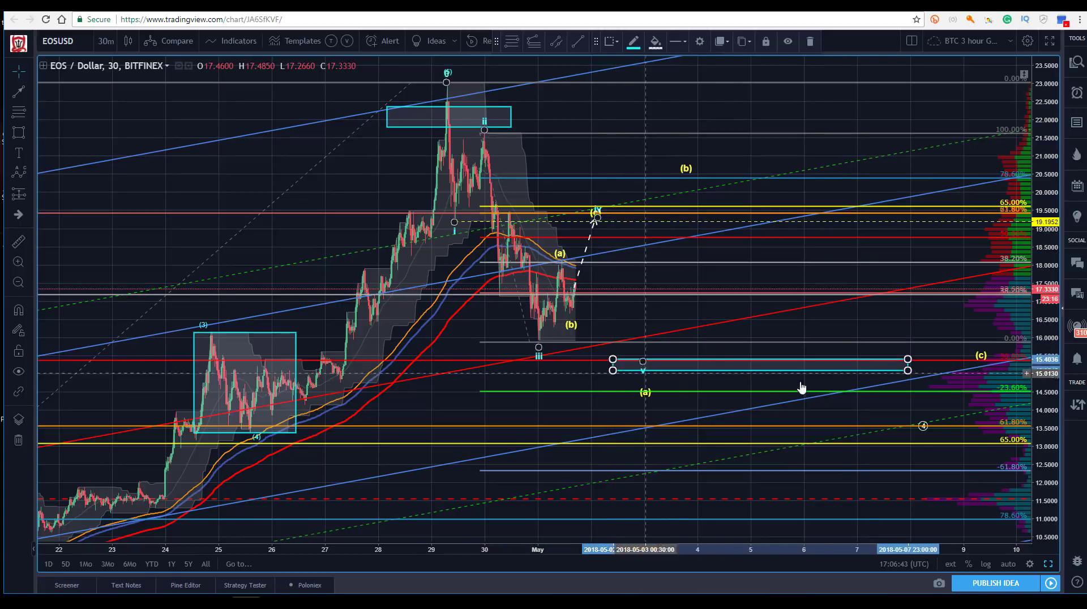
drag(907, 372, 900, 387)
drag(646, 383, 646, 379)
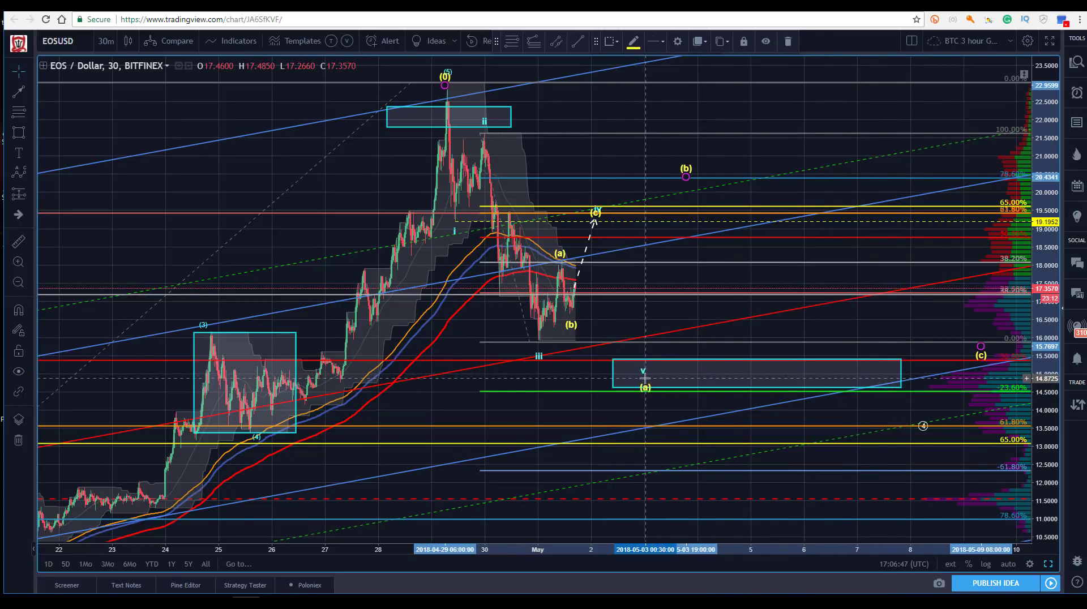
click(283, 168)
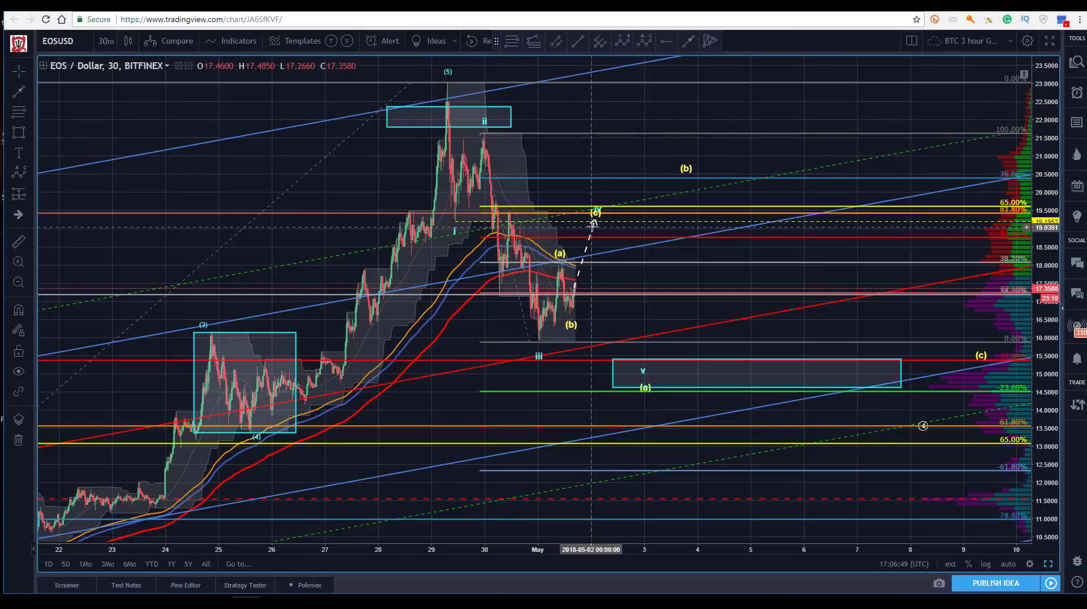
- Try re-aiming the dashed arrow from about 17.57 down to the target box's upper edge near 15.43, and delete the arrow
drag(595, 221, 613, 330)
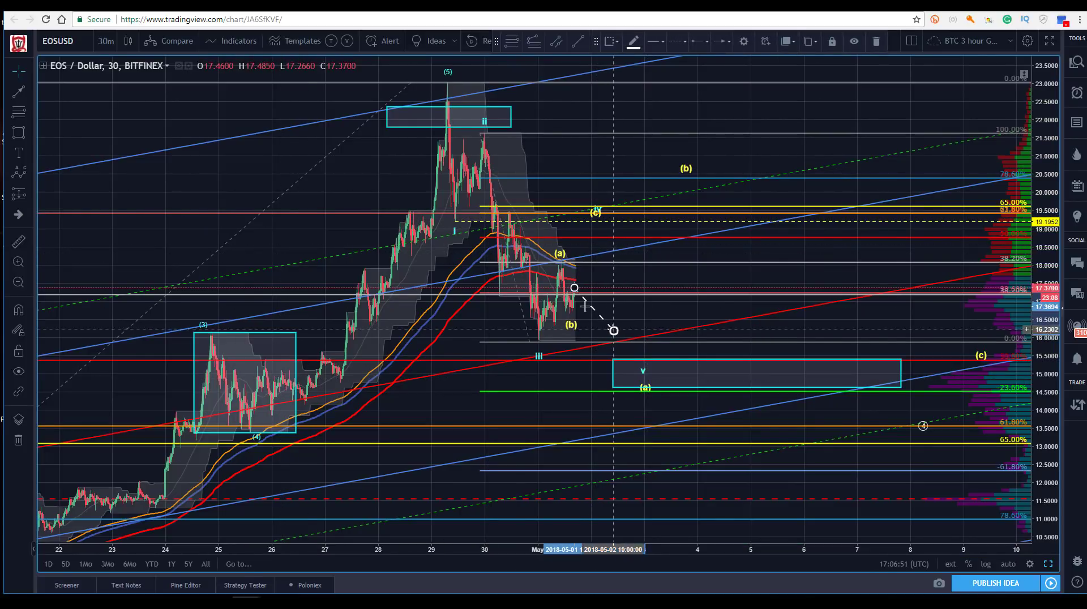
drag(575, 289, 580, 281)
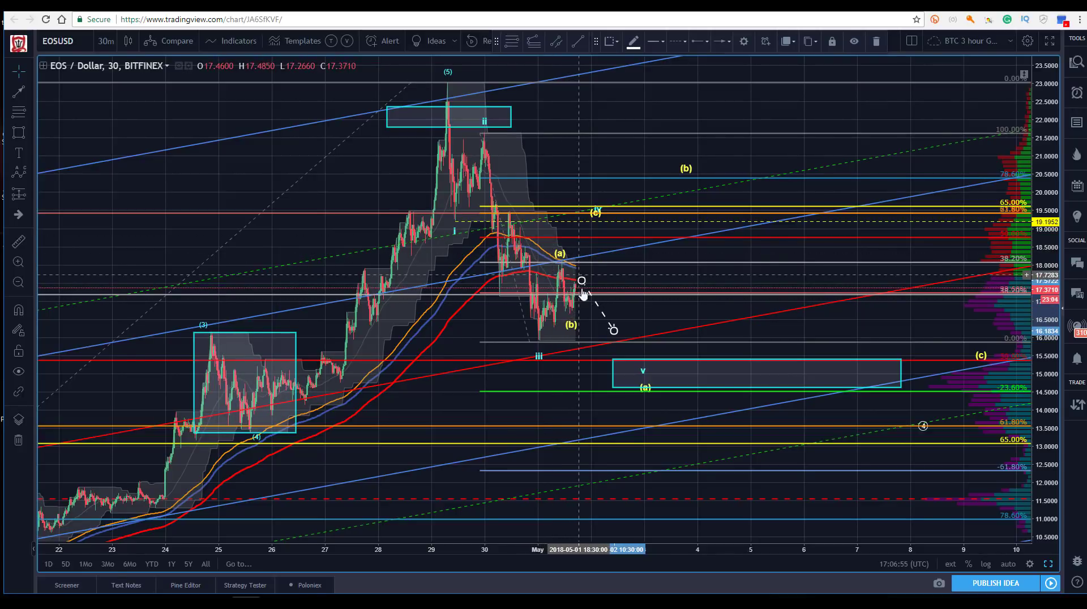
drag(613, 329, 632, 358)
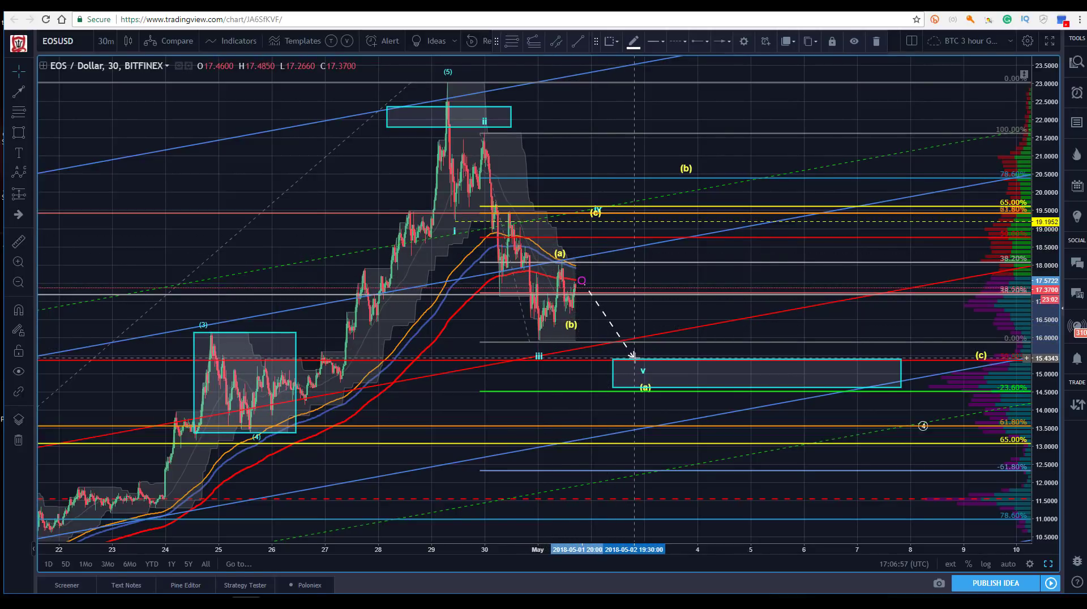
drag(359, 214, 363, 212)
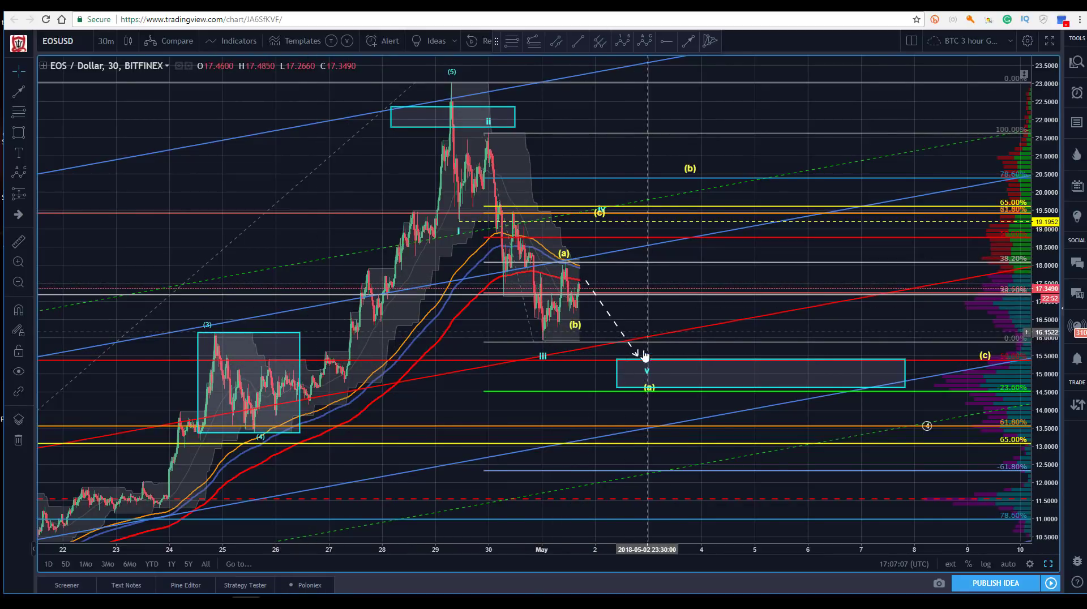
drag(638, 355, 653, 289)
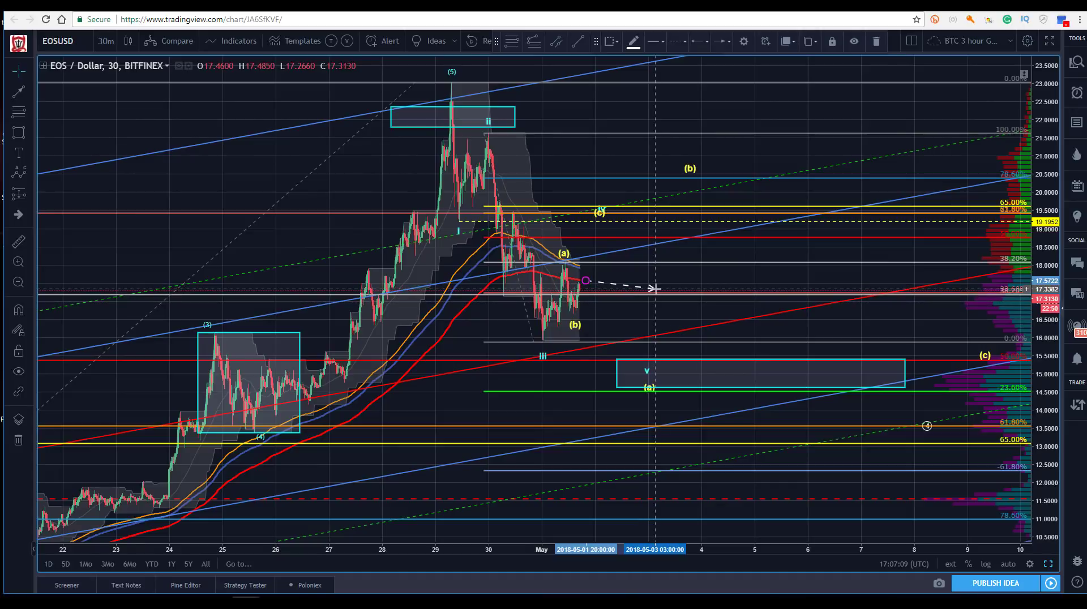
key(Delete)
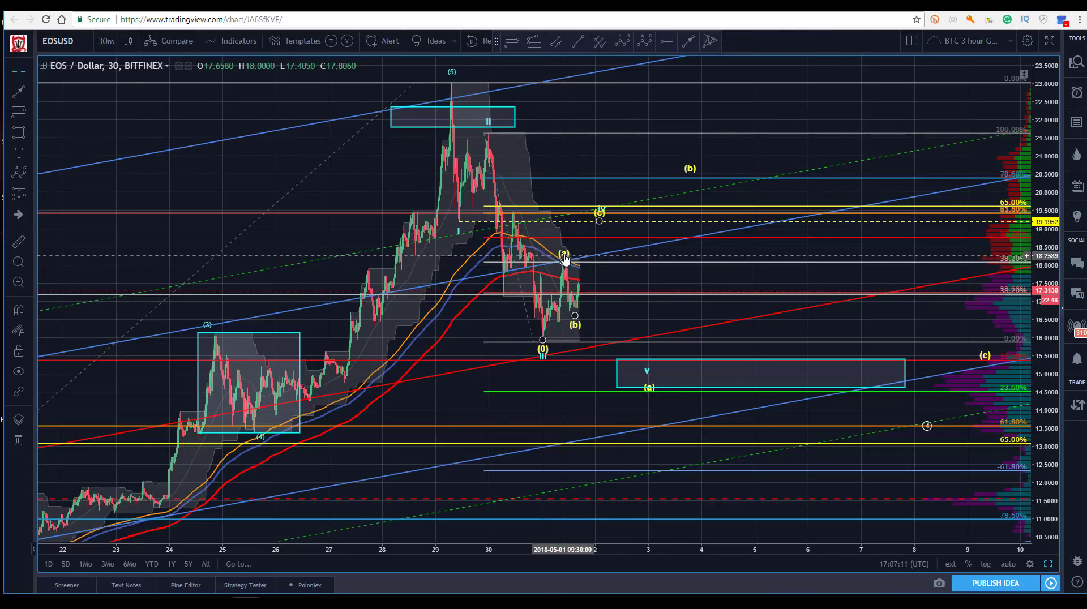
- Lower wave v to just above (a) in the target box and draw a dashed arrow from about 17.49 down to it
click(646, 374)
click(629, 270)
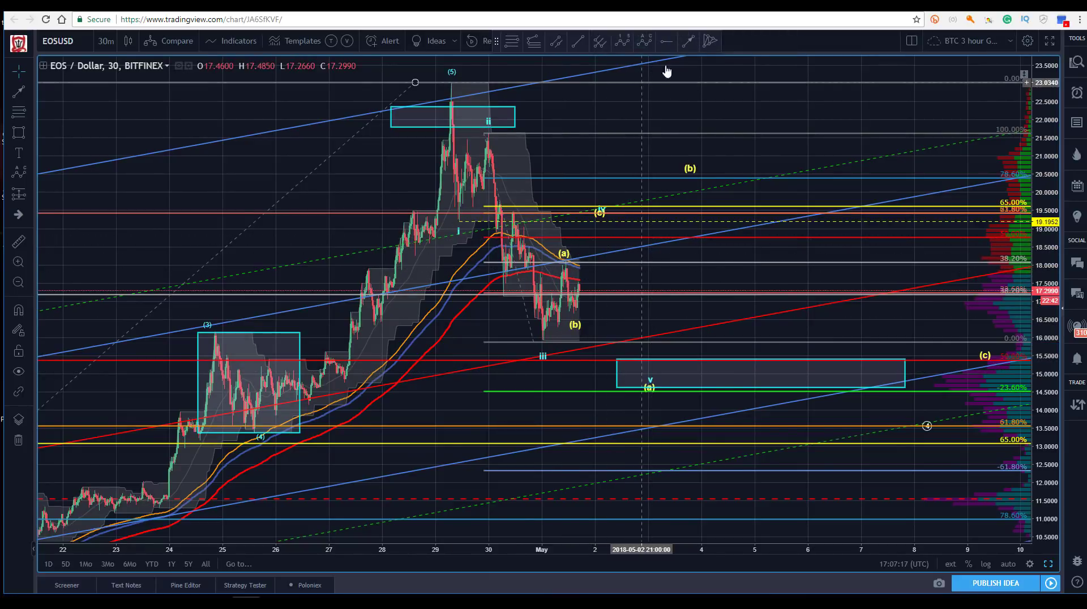
click(581, 280)
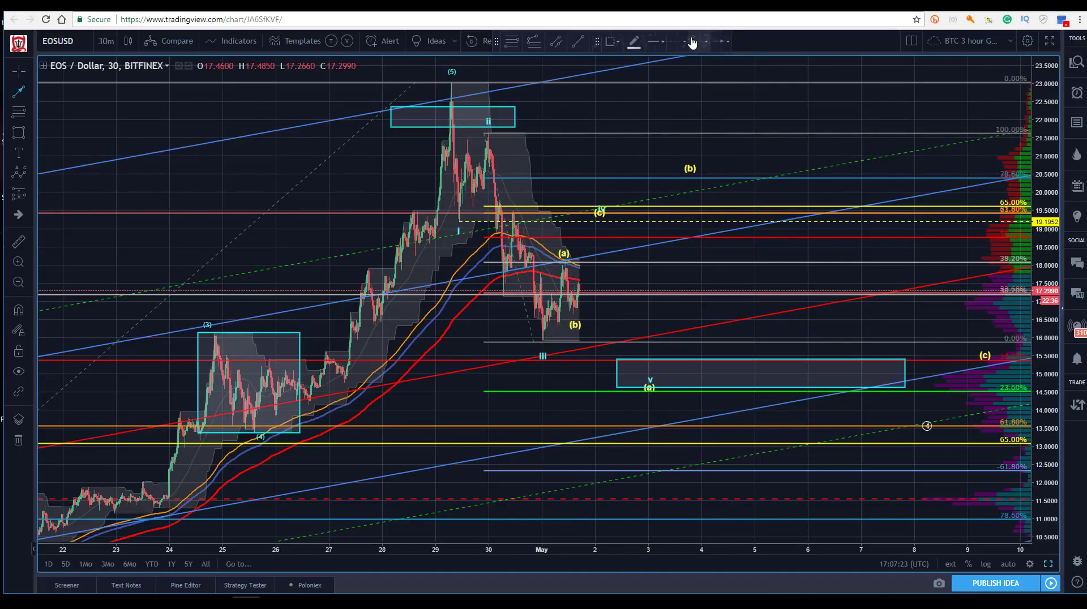
click(580, 283)
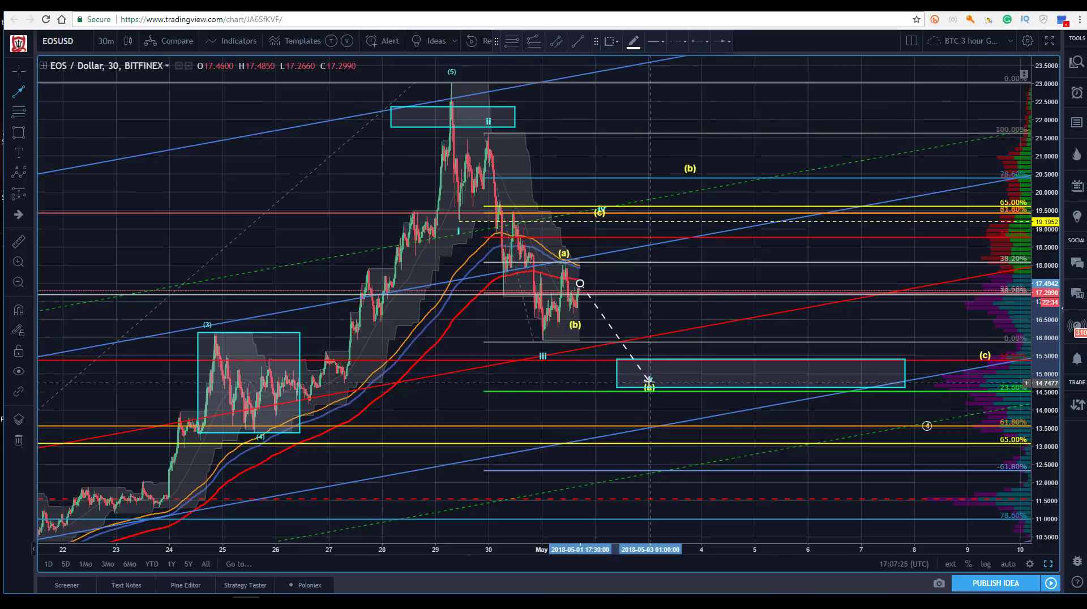
click(645, 379)
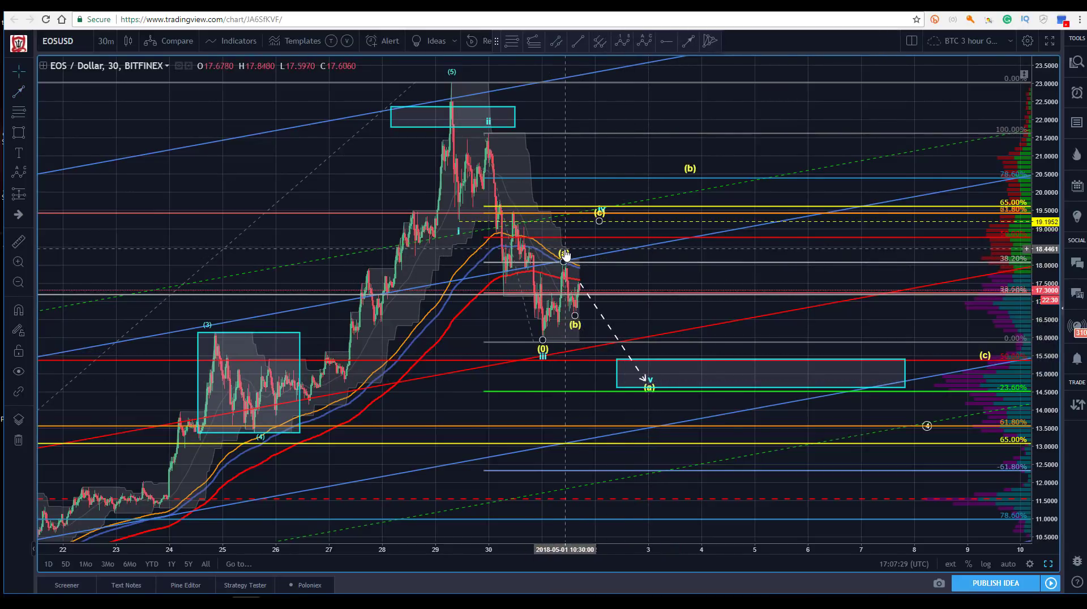
- Raise the (a) point of the wave iv ABC correction to about 18.25 on 1 May
drag(564, 261, 566, 255)
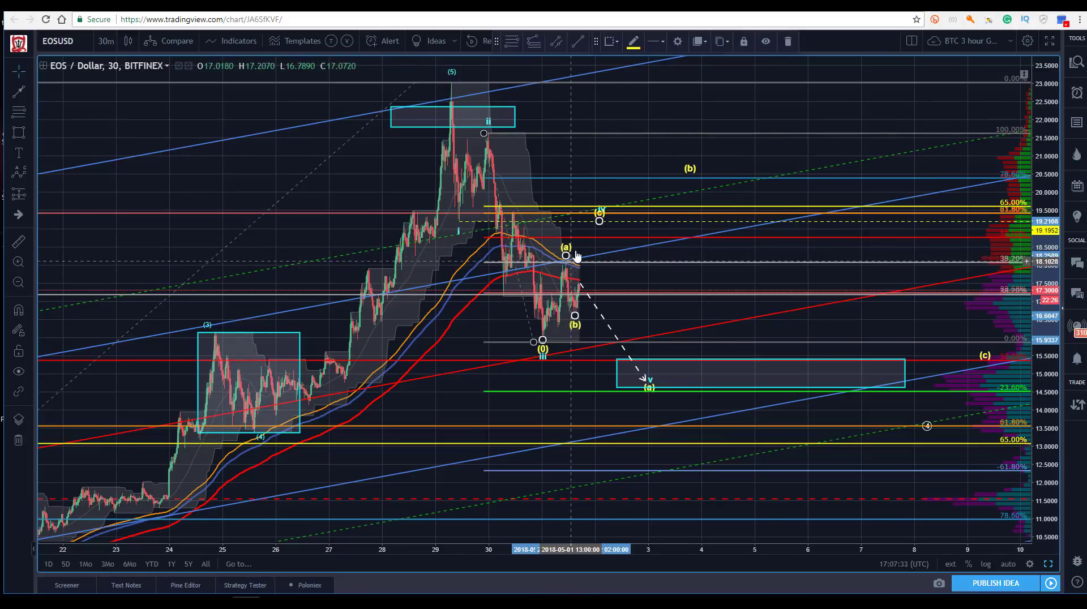
click(626, 122)
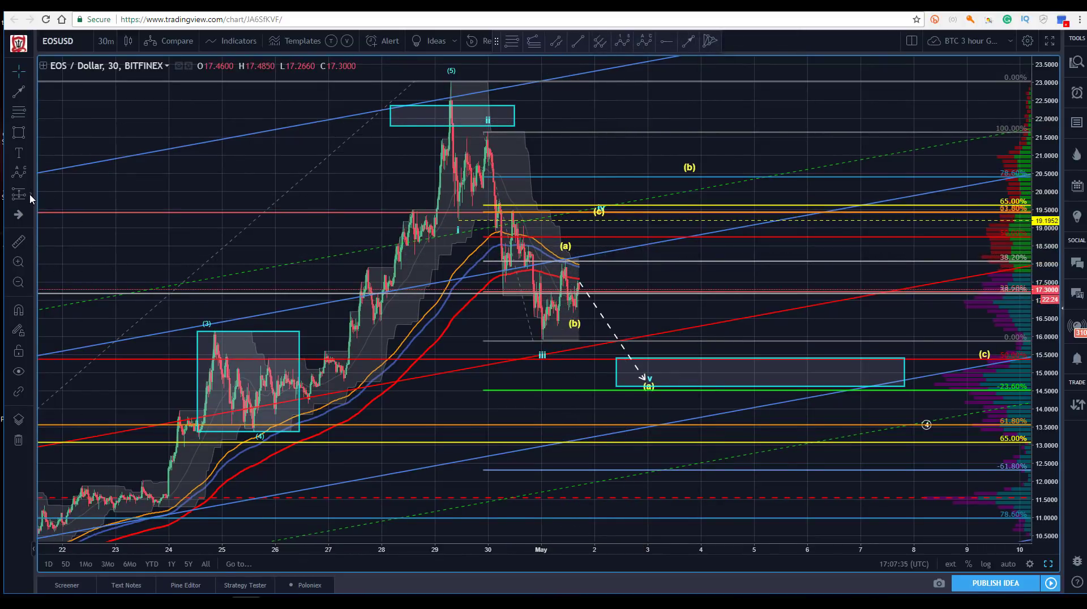
- Try out a short position from about 17.58 with its stop at about 18.18 and target at about 14.55, and delete it
click(30, 197)
click(61, 224)
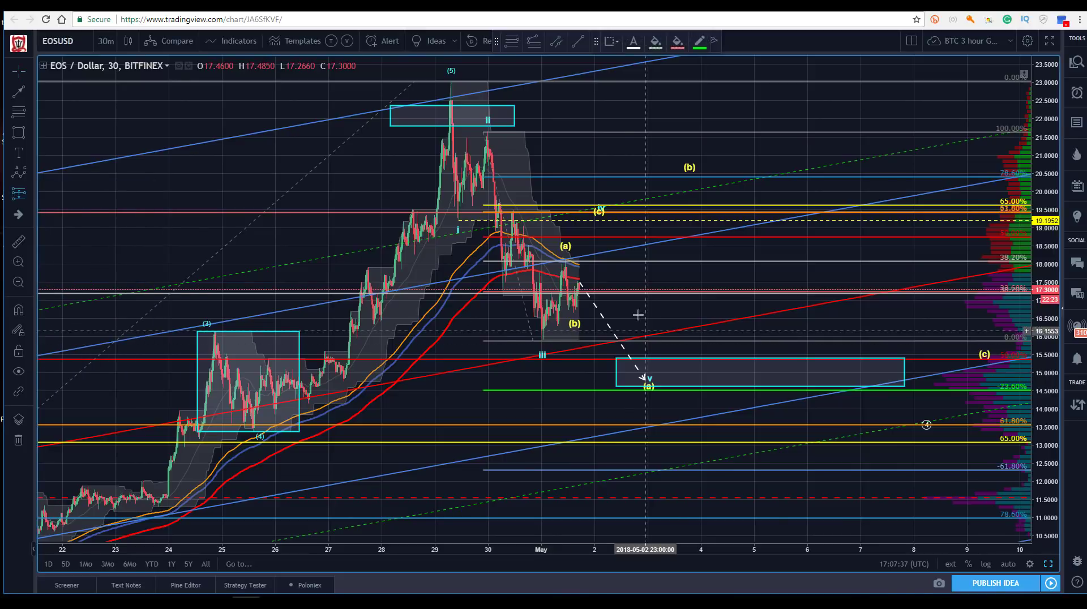
click(625, 280)
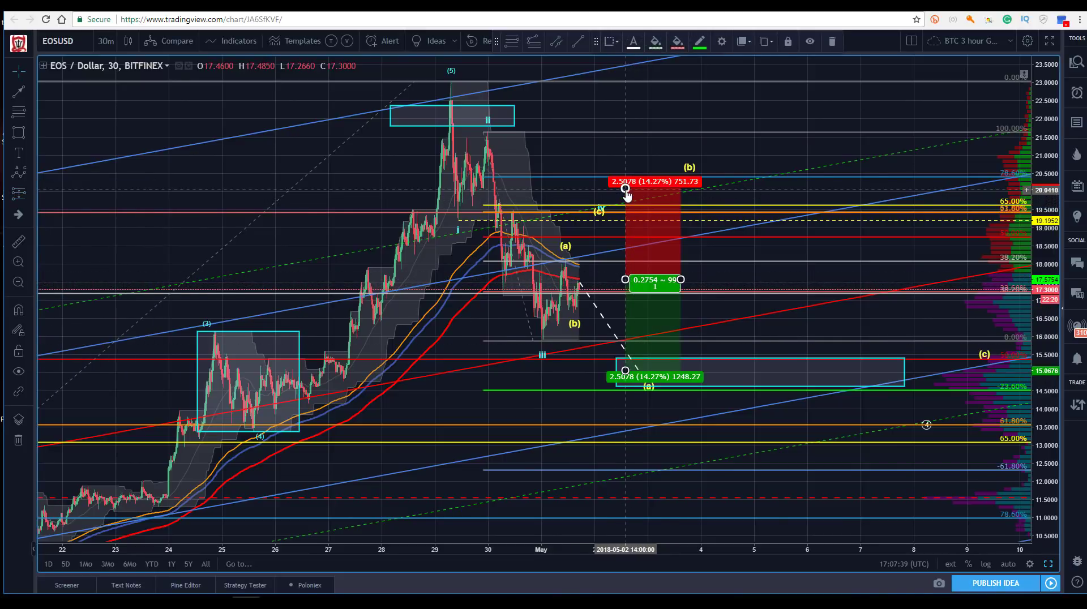
drag(626, 182, 630, 259)
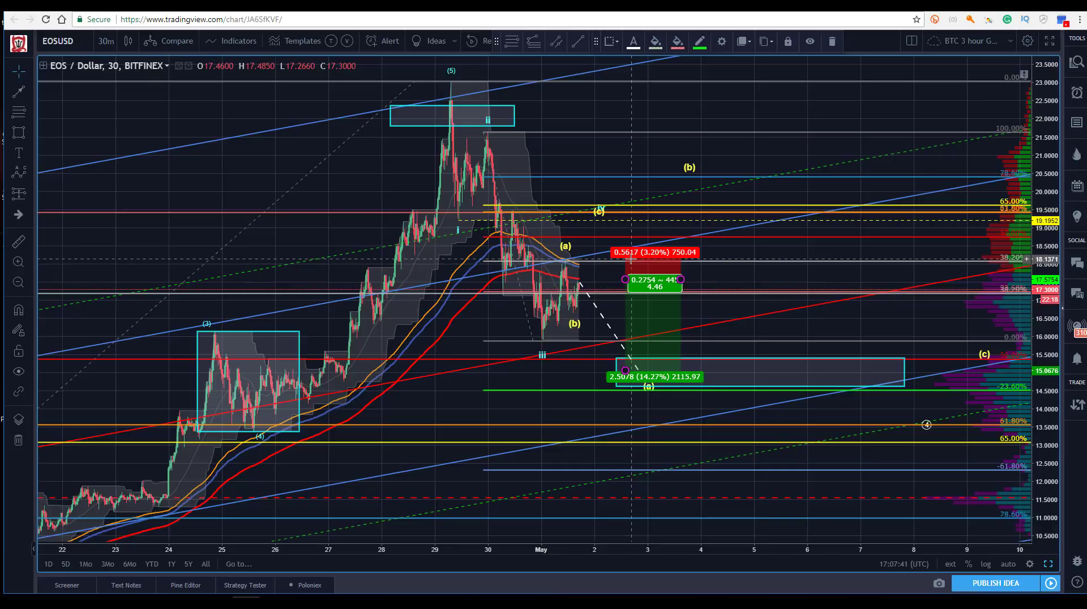
click(327, 182)
drag(625, 372, 632, 388)
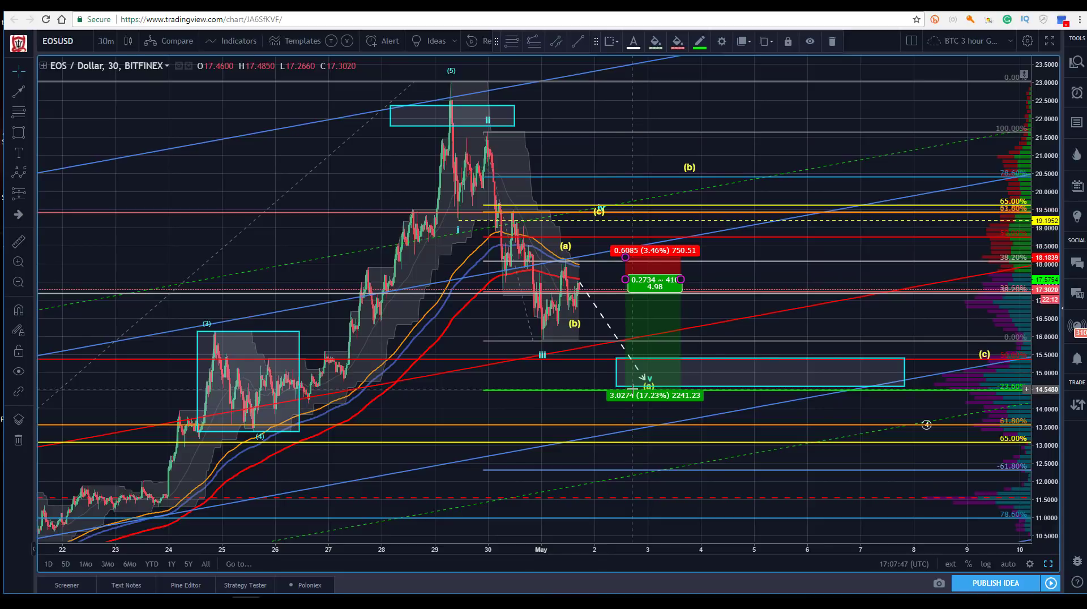
click(340, 182)
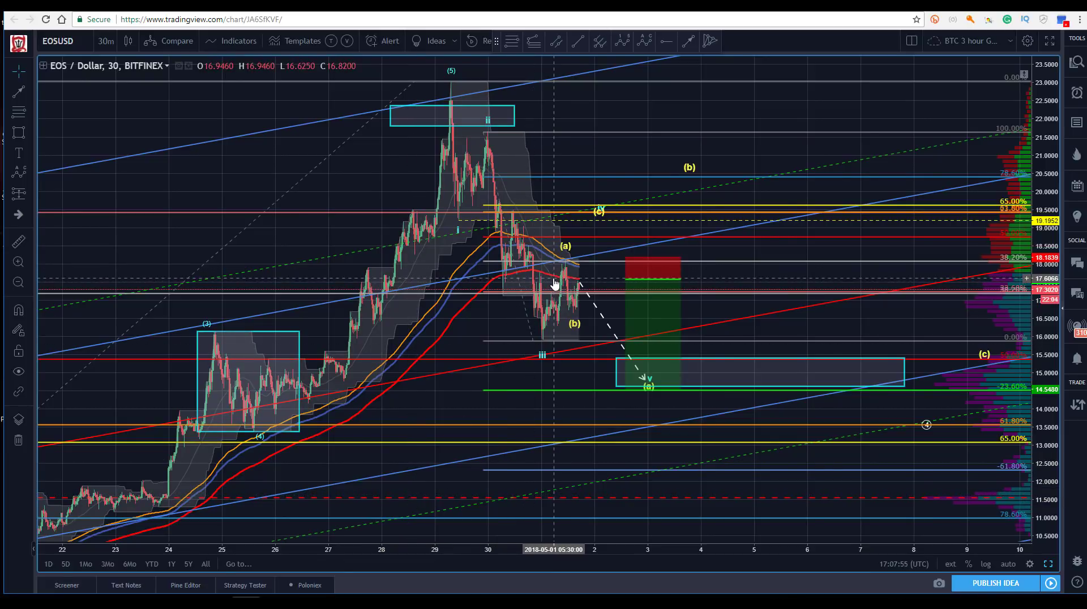
click(623, 268)
key(Delete)
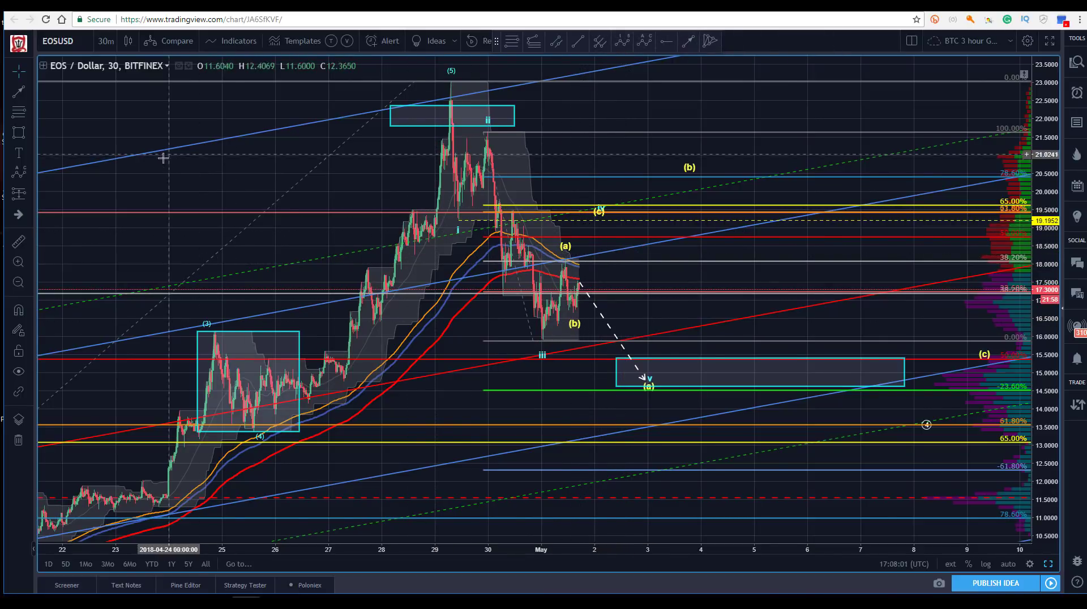
- Raise the wave iv label to just above the yellow (c), with its point at about 19.64
click(599, 202)
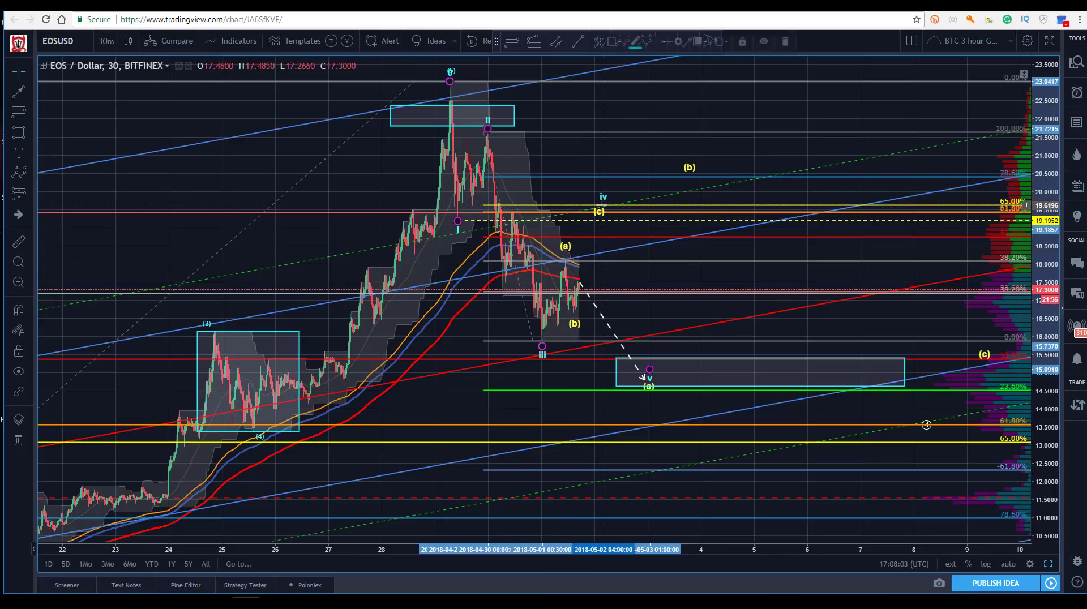
click(344, 154)
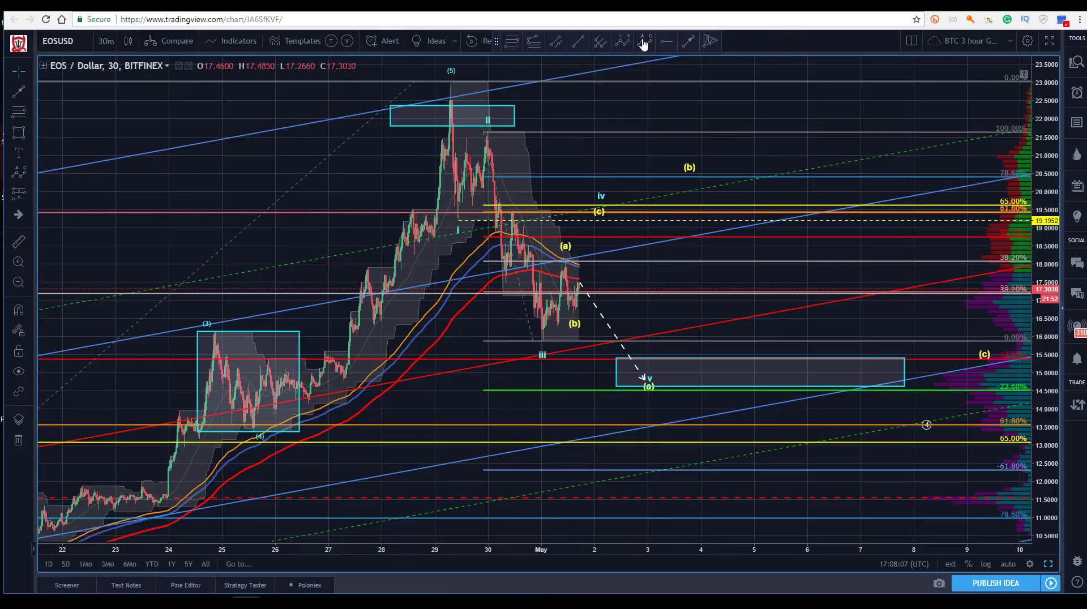
- Label an ABC decline from wave ii with (a) about 17.12, (b) about 19.64 and (c) about 15.87, and lower wave iii beneath (c)
click(489, 131)
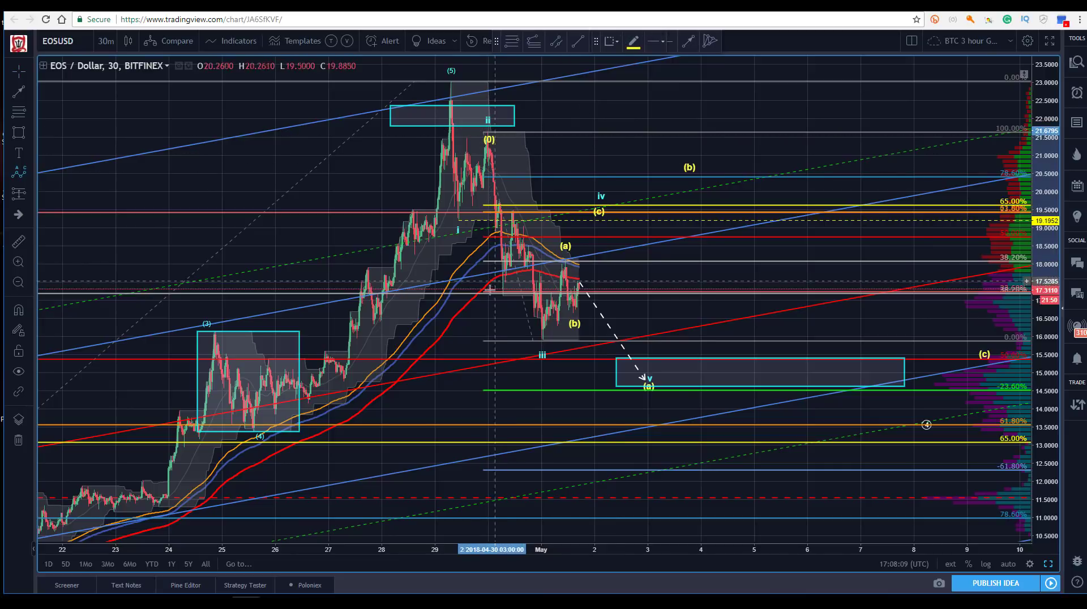
click(515, 205)
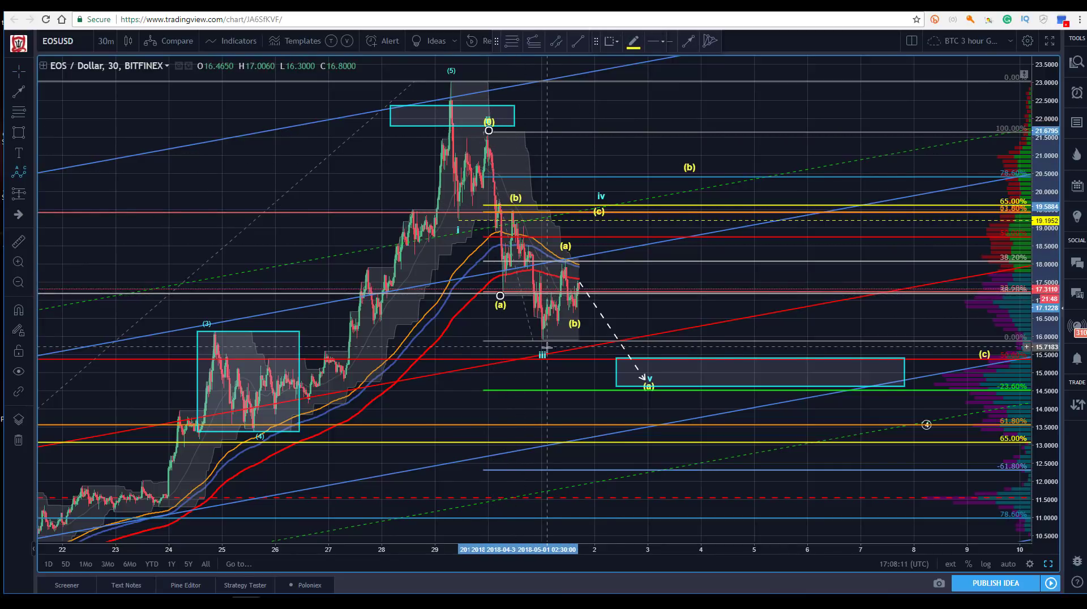
click(542, 341)
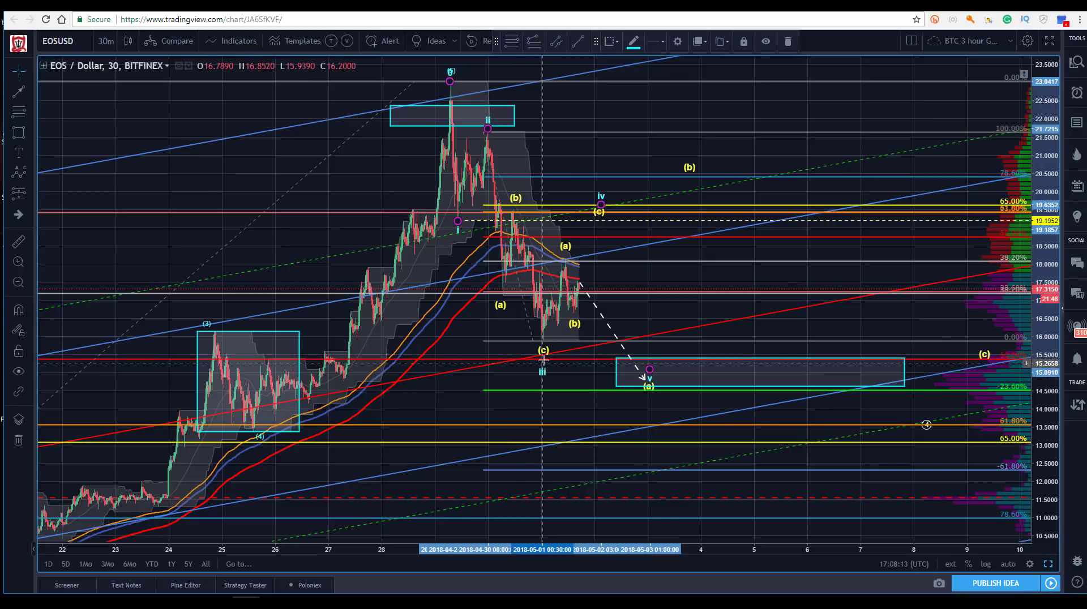
drag(544, 358, 542, 357)
drag(515, 206, 514, 203)
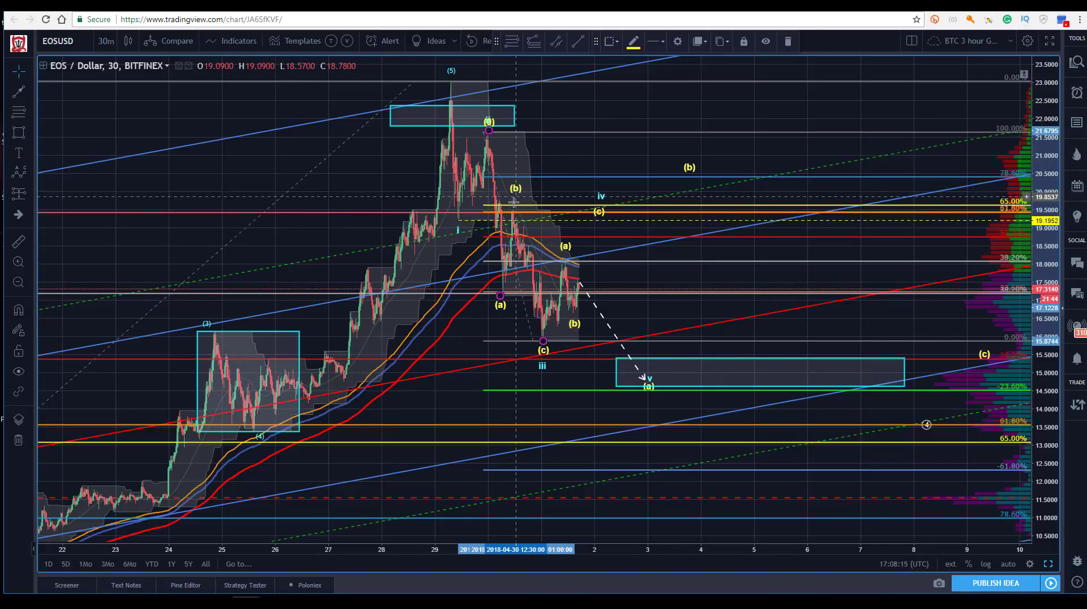
- Recolour the new ABC labels between waves ii and iii cyan and set their degree to Subminuette
click(632, 41)
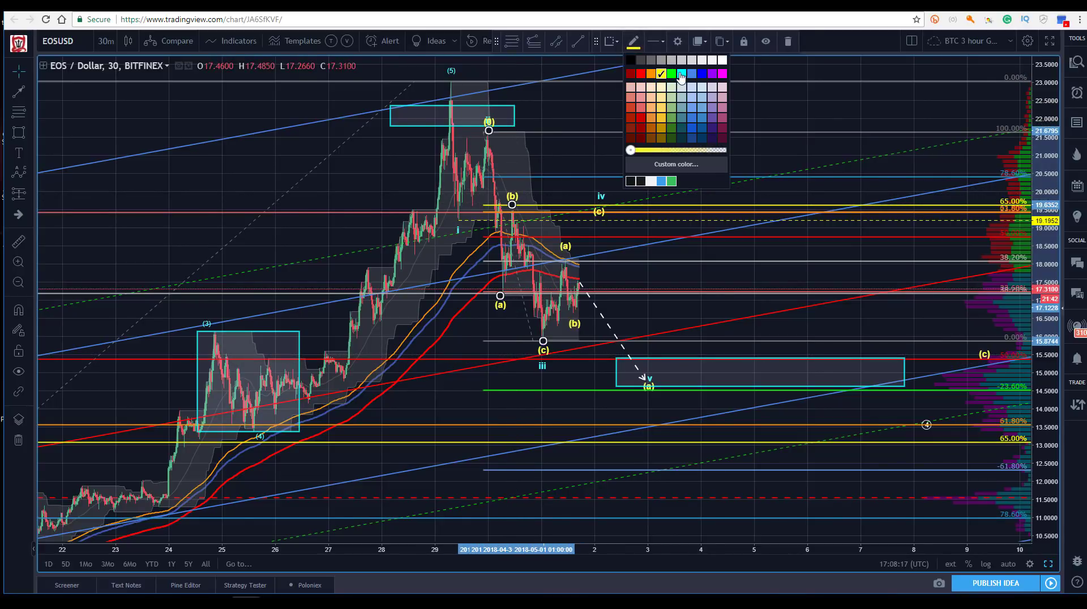
click(681, 74)
double_click(578, 212)
click(540, 285)
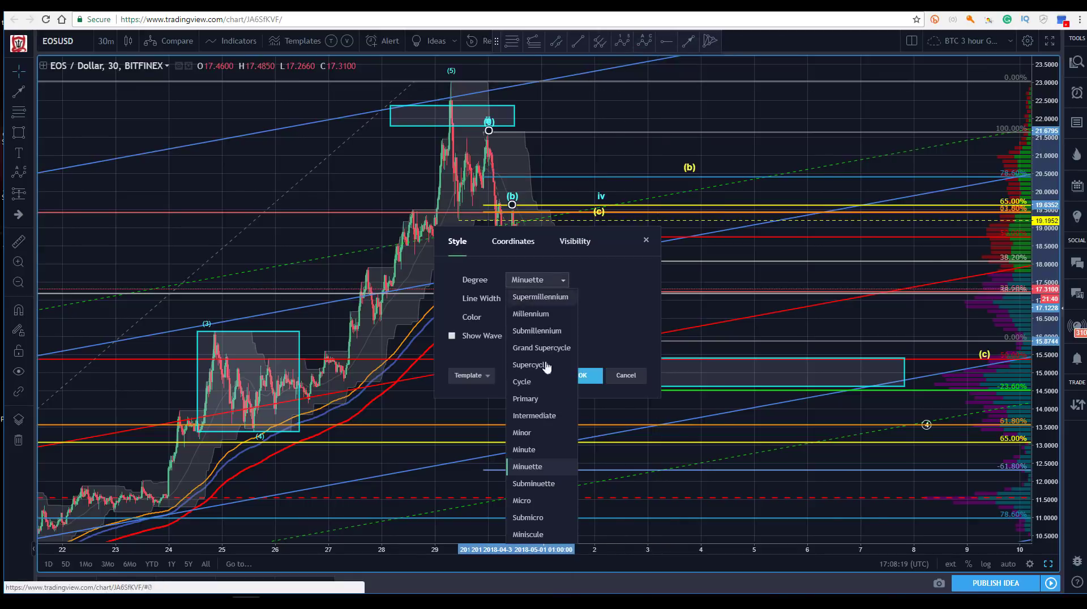
click(549, 485)
click(583, 378)
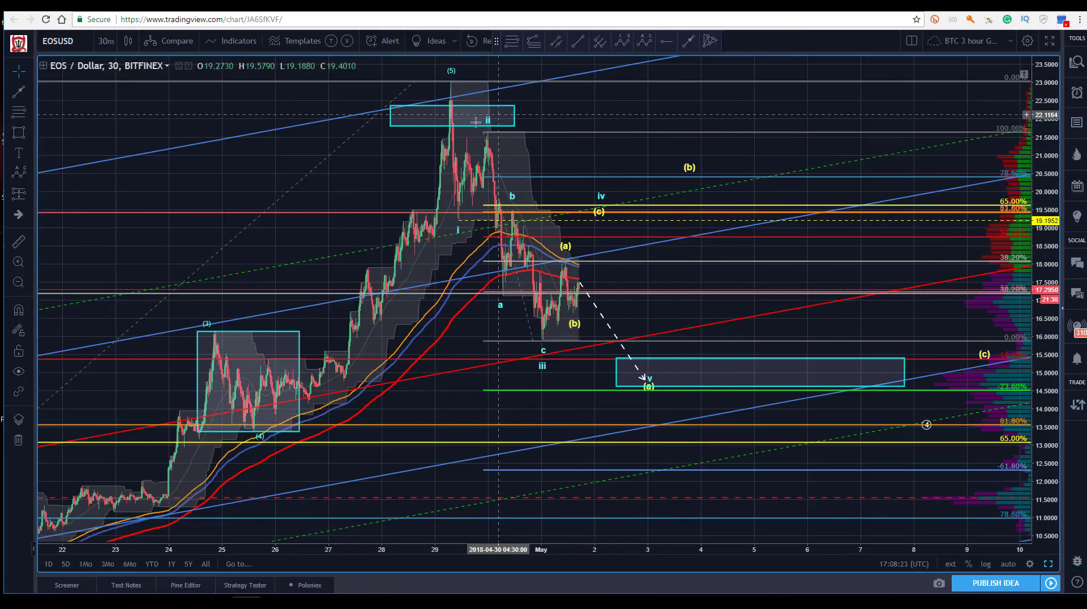
- Lower the wave i point slightly to about 19.14 on 29 April
click(541, 367)
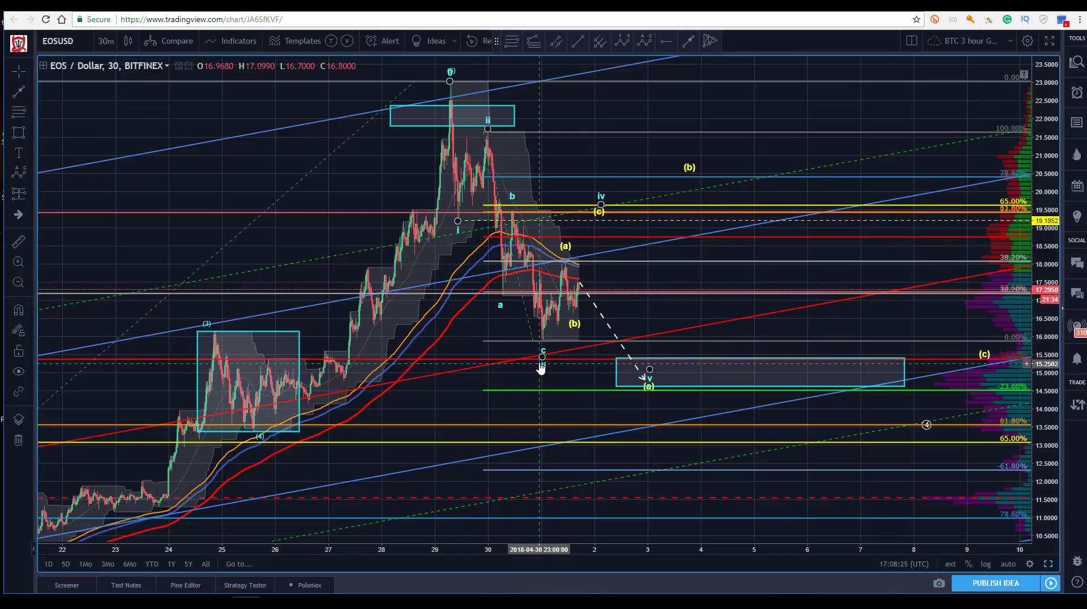
click(604, 218)
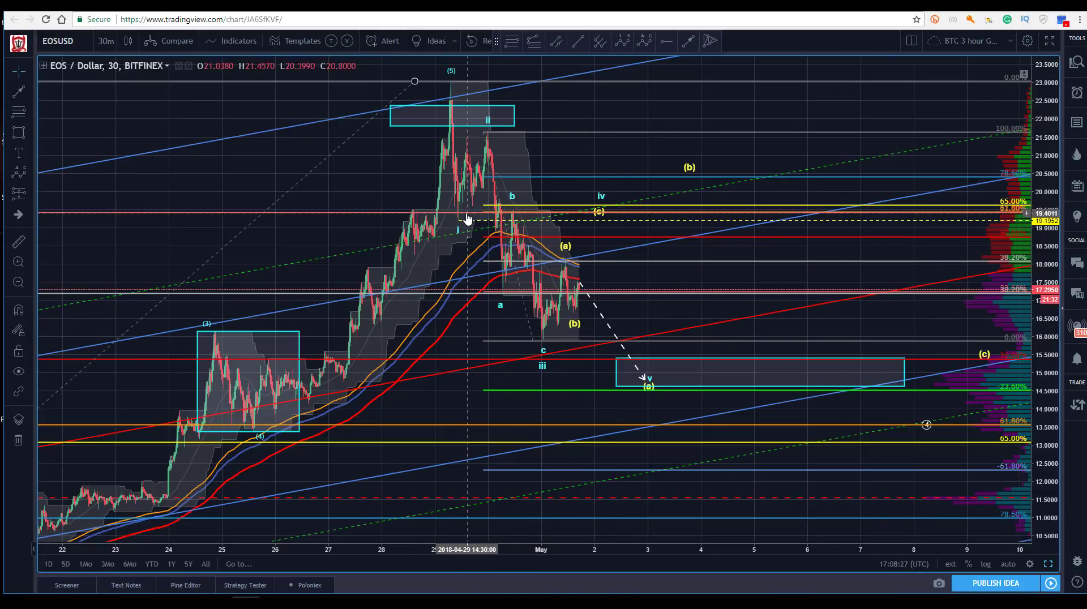
click(460, 234)
click(458, 227)
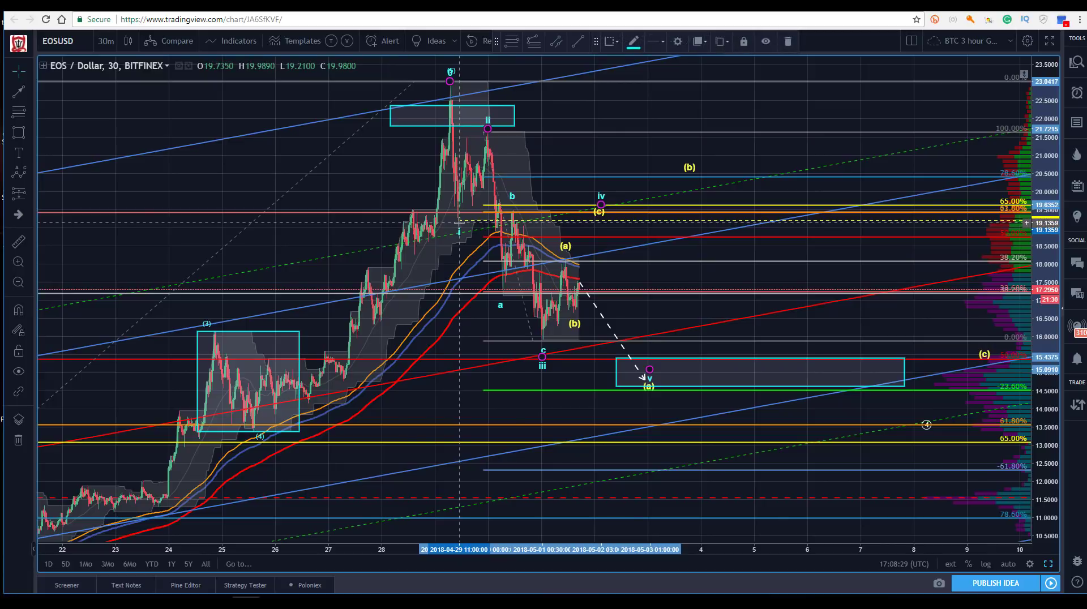
click(461, 223)
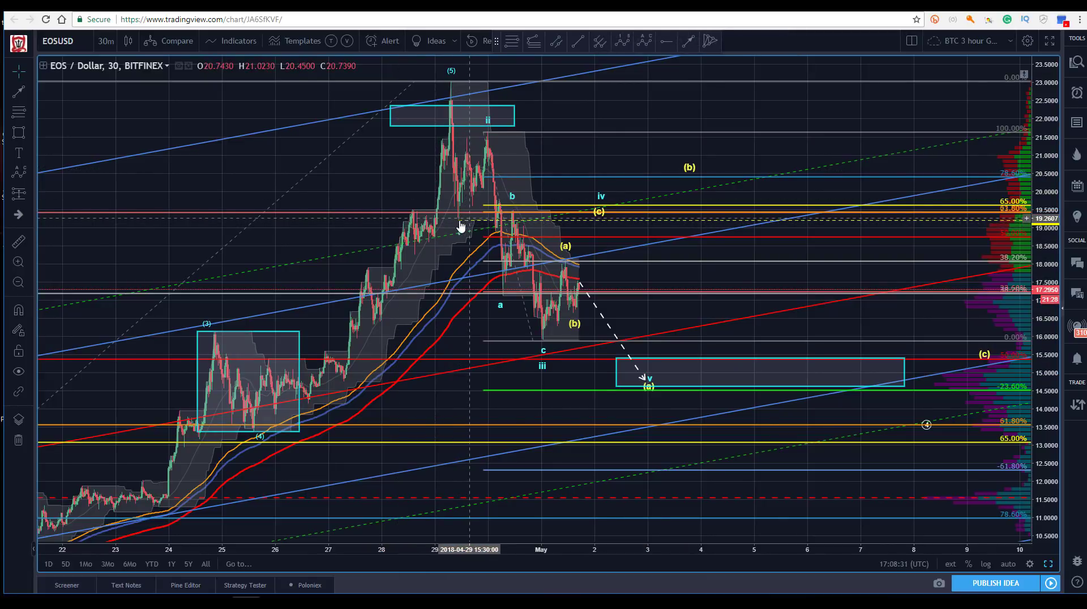
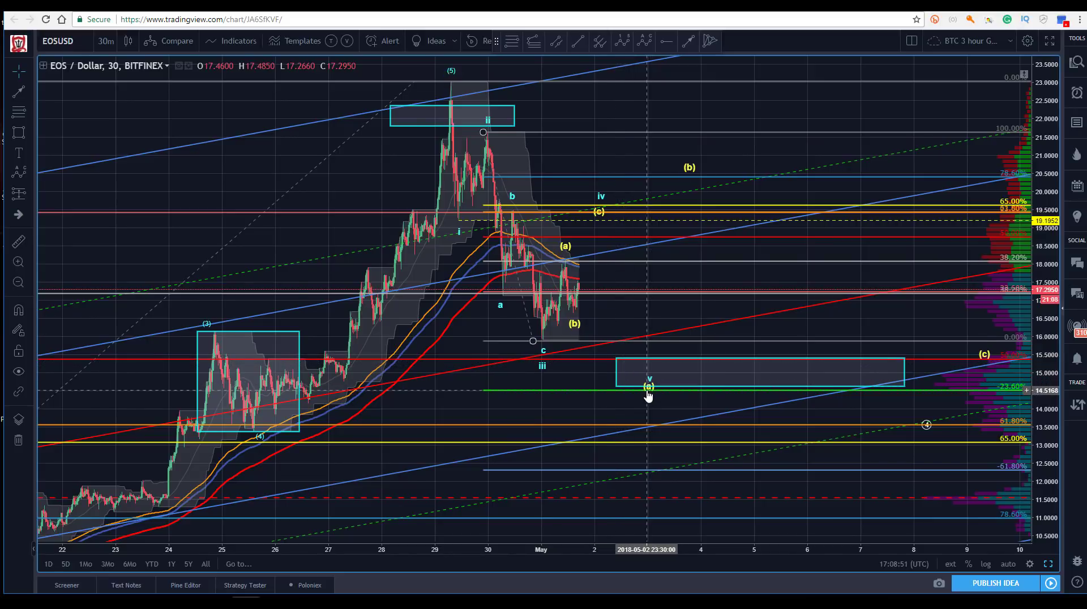
- Lower the yellow (a) point beneath wave v to about 14.56 and move the yellow (b) point to about 19.79 on 4 May
drag(649, 387, 649, 398)
click(634, 173)
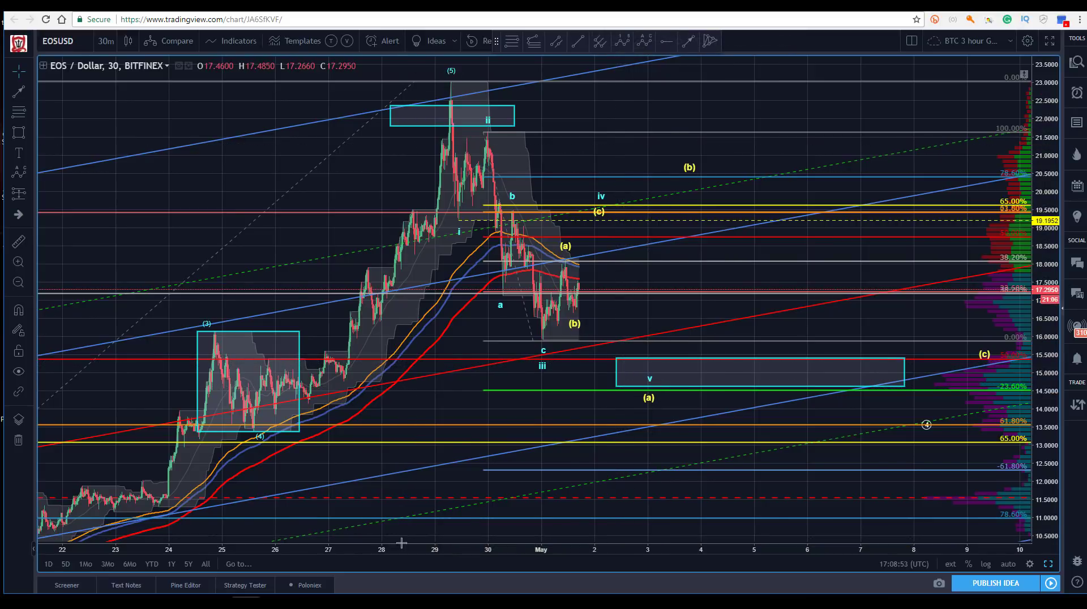
drag(412, 551, 576, 541)
drag(382, 175, 263, 166)
click(661, 166)
drag(663, 164, 689, 181)
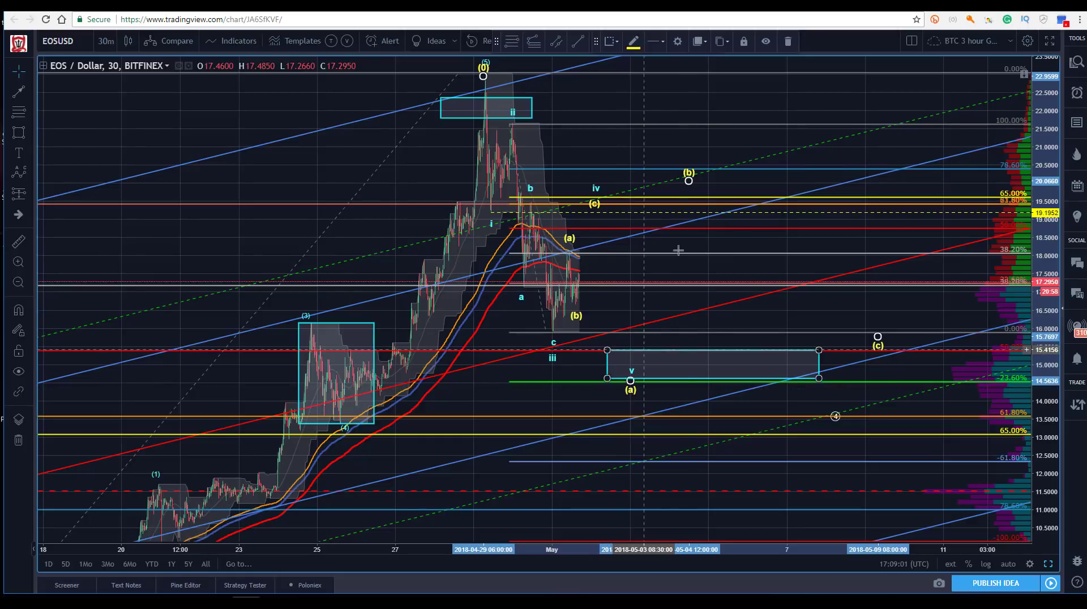
drag(689, 181, 695, 191)
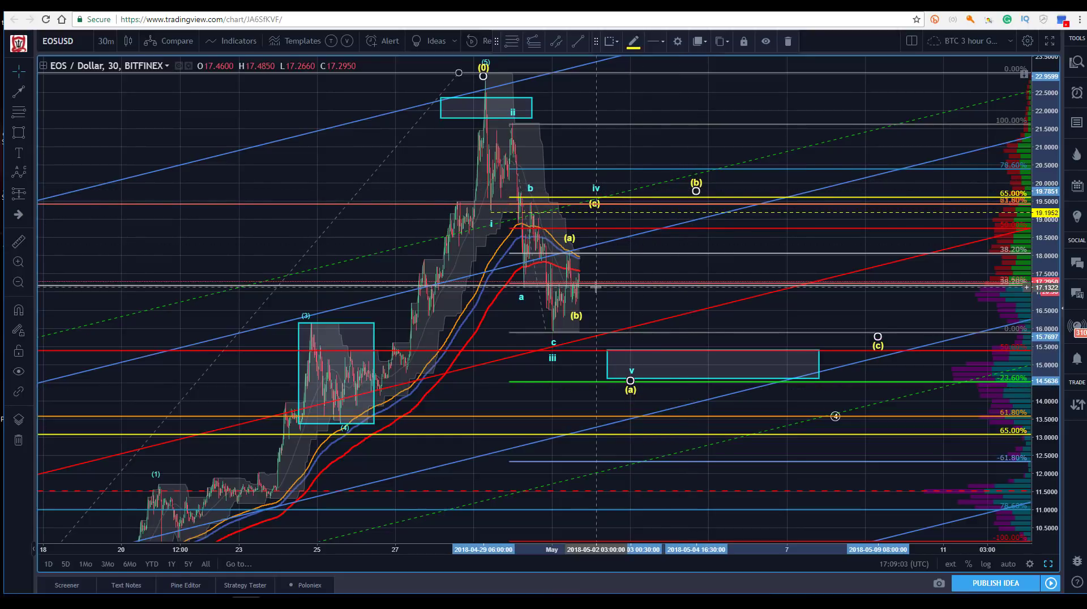
- Re-anchor the Fibonacci retracement from the wave (5) top to about 14.62, and raise the (a) point beneath wave v to about 14.65
drag(546, 333, 594, 378)
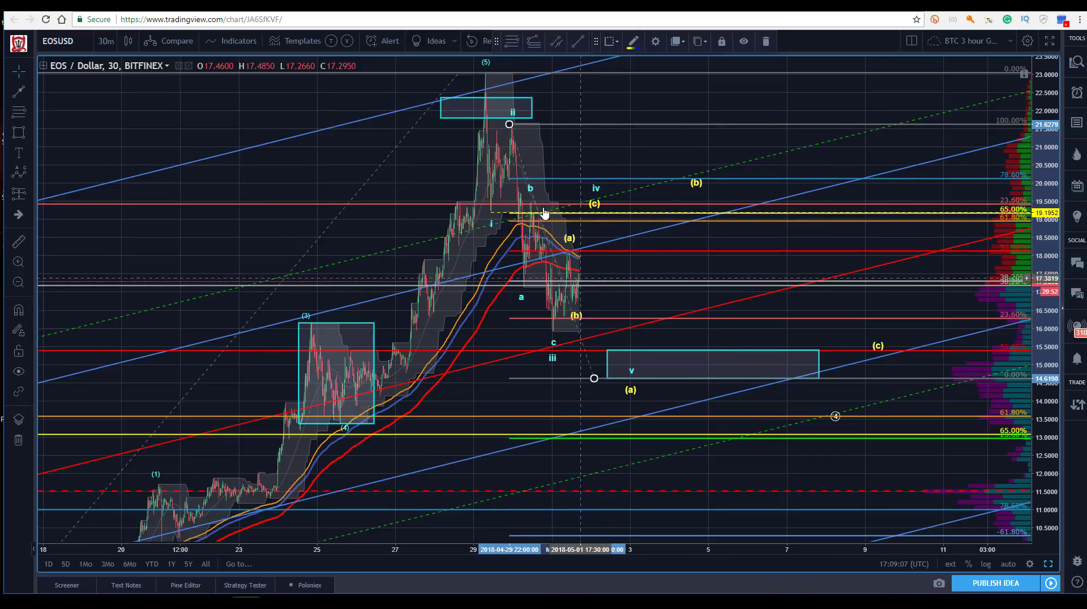
drag(509, 124, 483, 73)
click(578, 310)
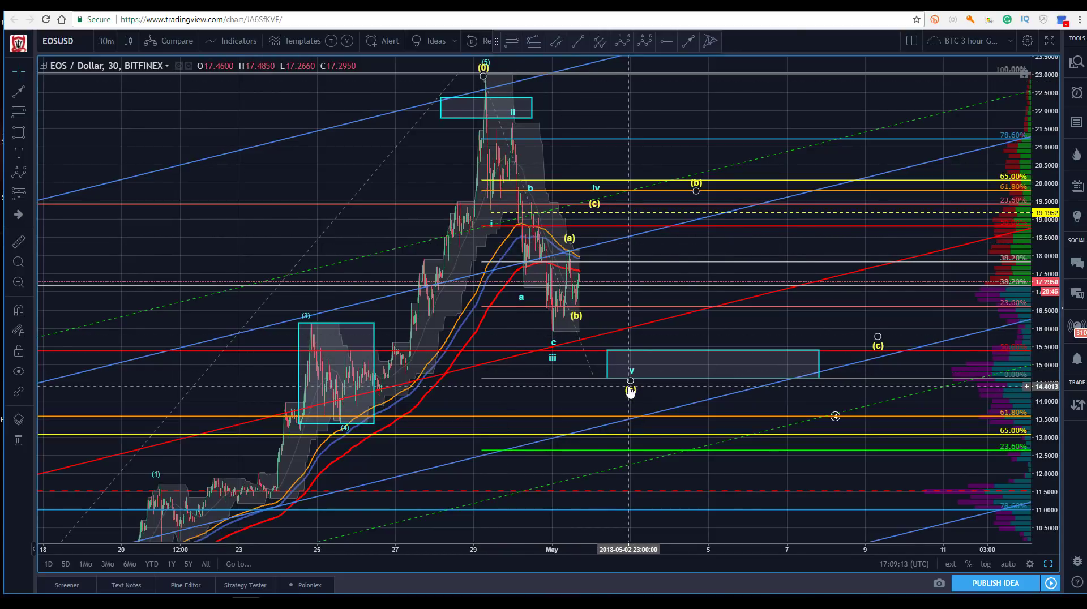
drag(630, 383, 632, 385)
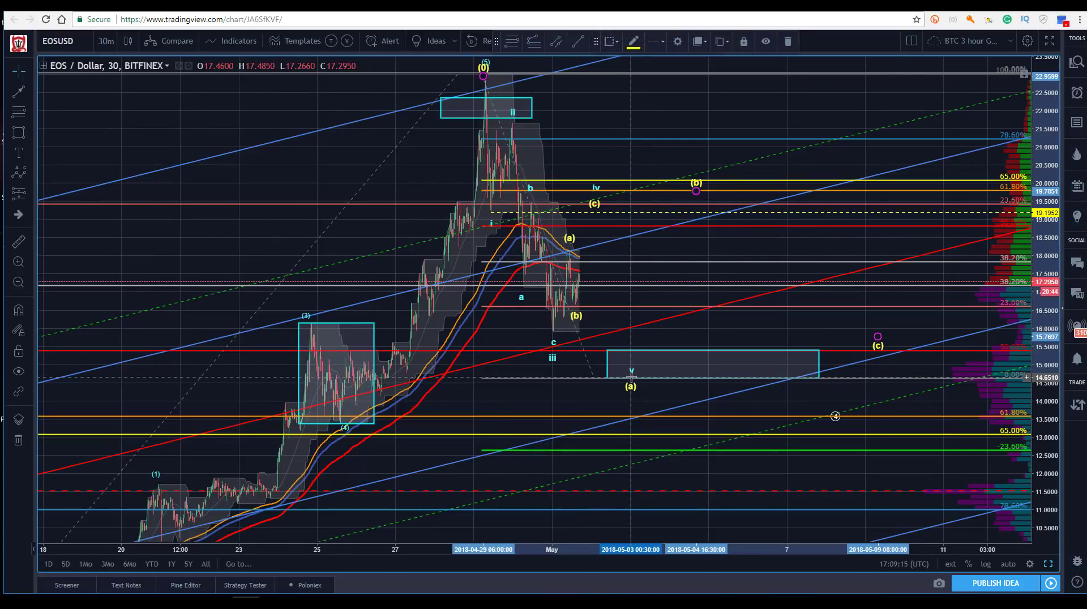
click(693, 94)
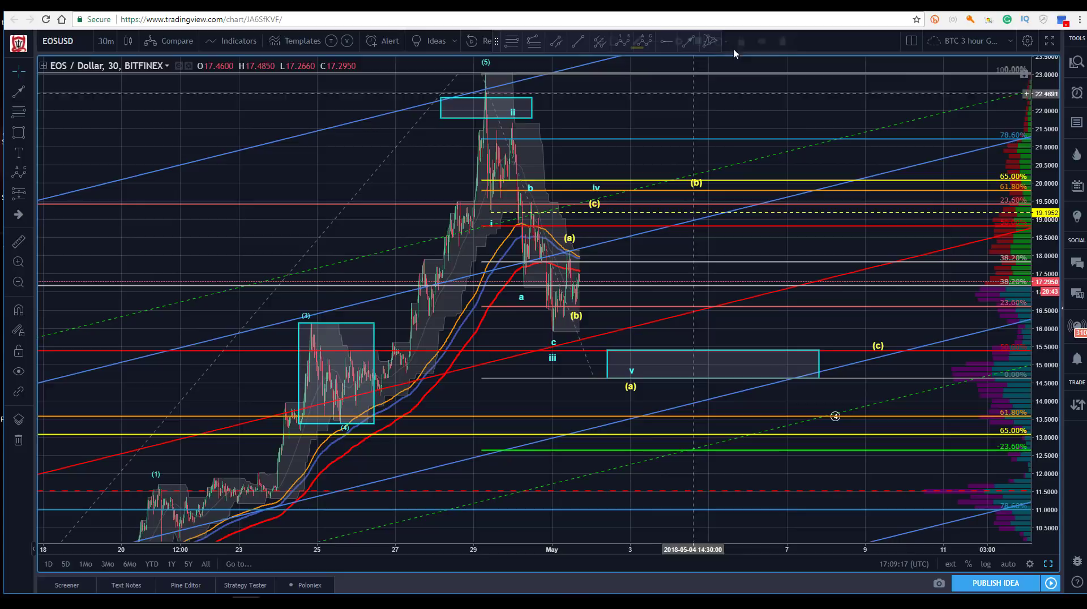
- Draw a dashed arrow from wave v at about 15.06 up to the yellow (b) at about 19.77
click(686, 43)
click(635, 362)
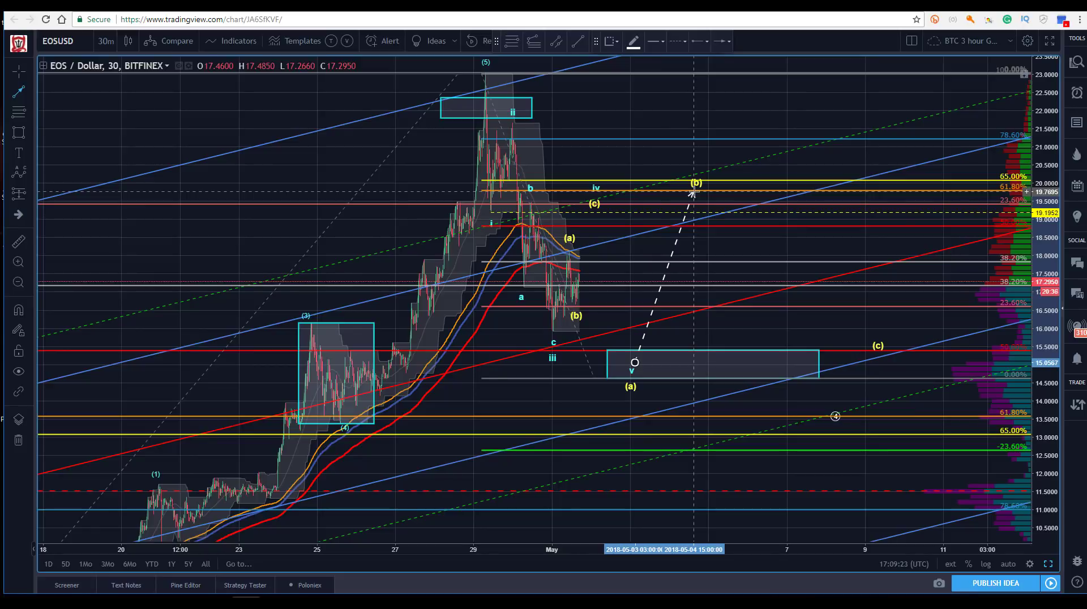
click(692, 192)
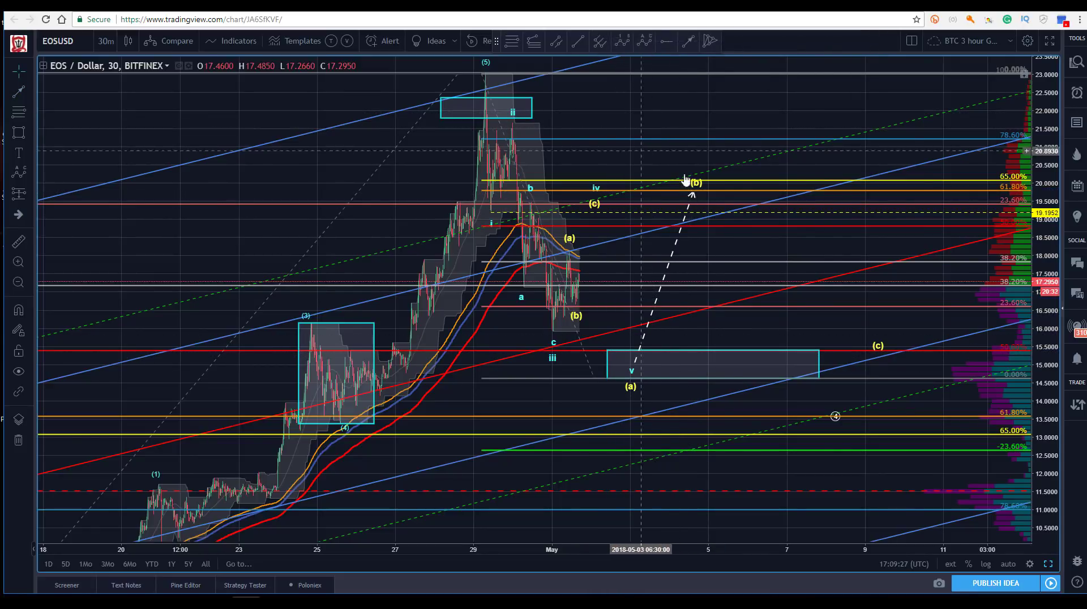
click(675, 159)
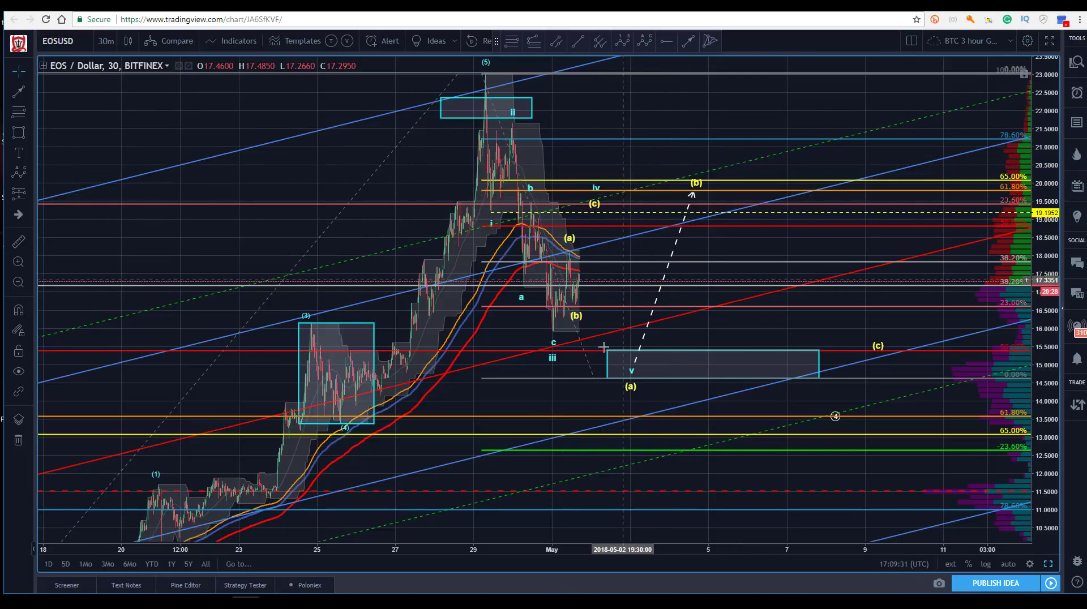
- Add a long position entering at about 15.04 in the wave v box, with target about 19.80 and stop about 14.39
click(32, 198)
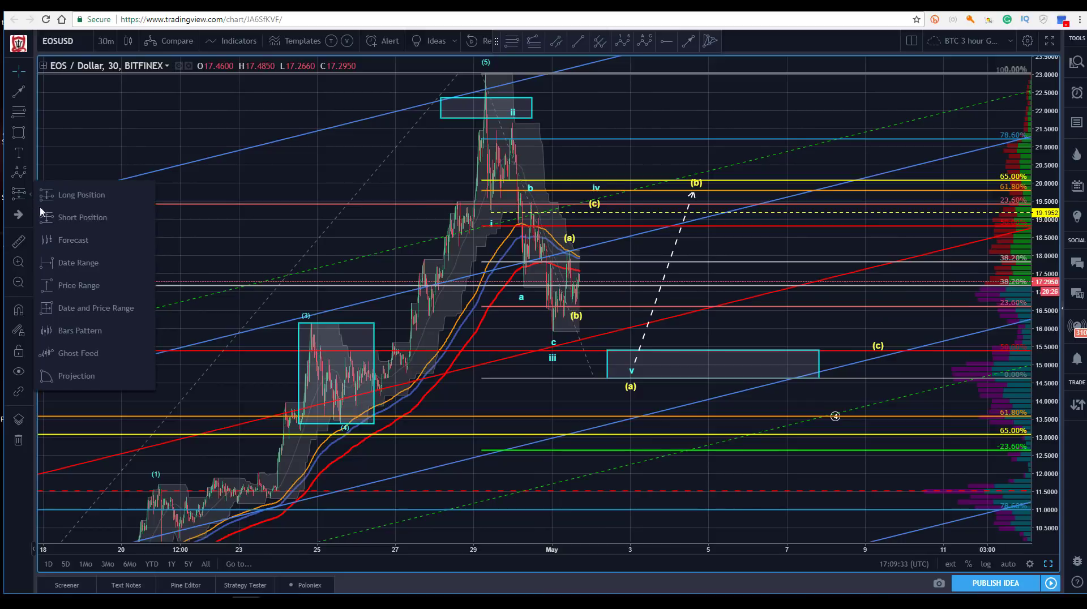
click(80, 199)
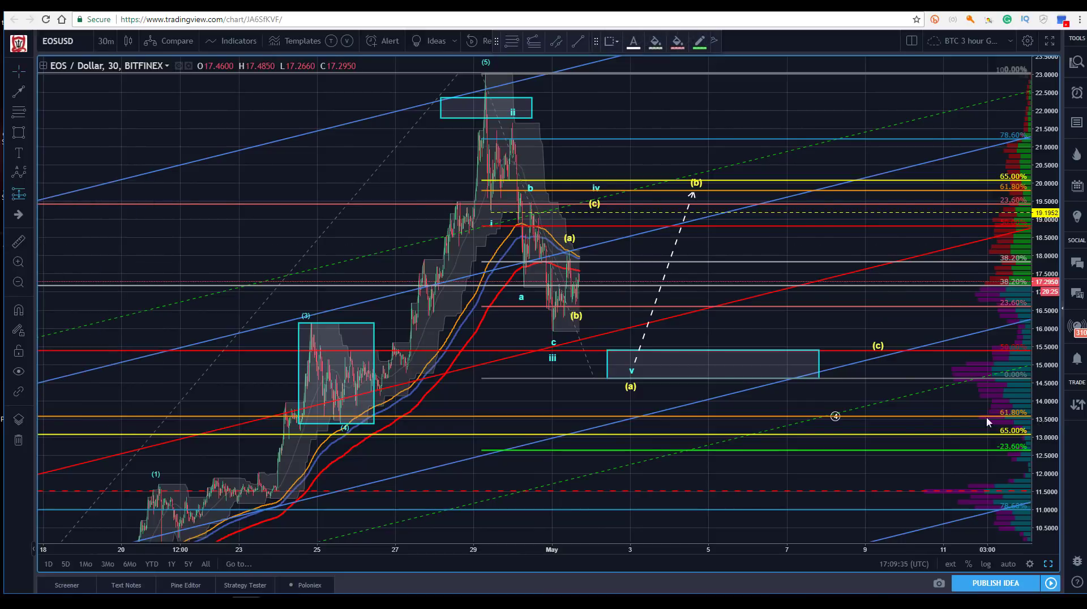
click(747, 363)
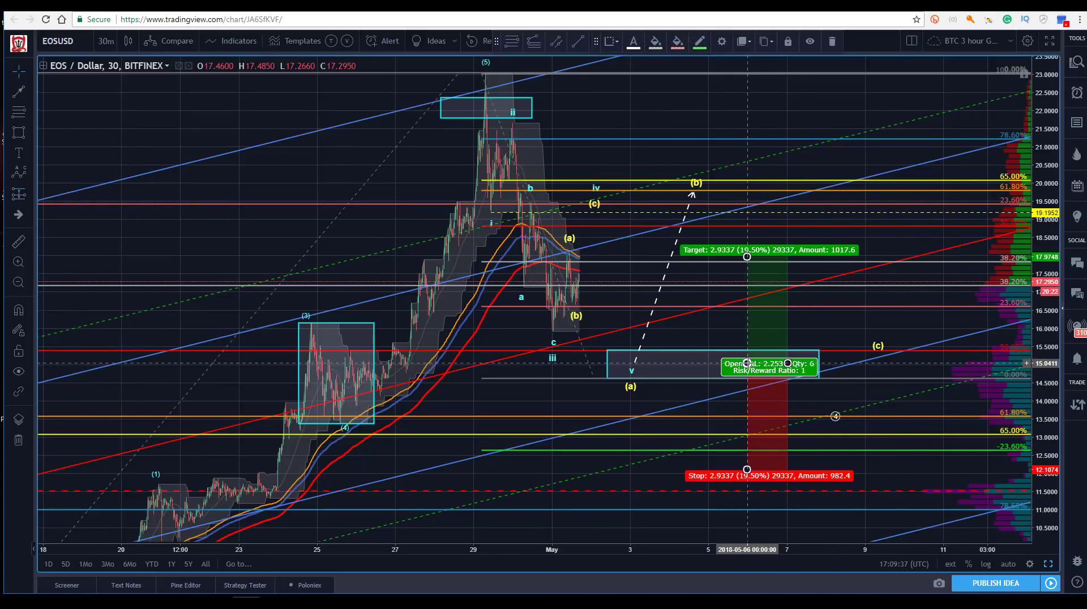
drag(753, 249, 747, 190)
drag(747, 471, 751, 388)
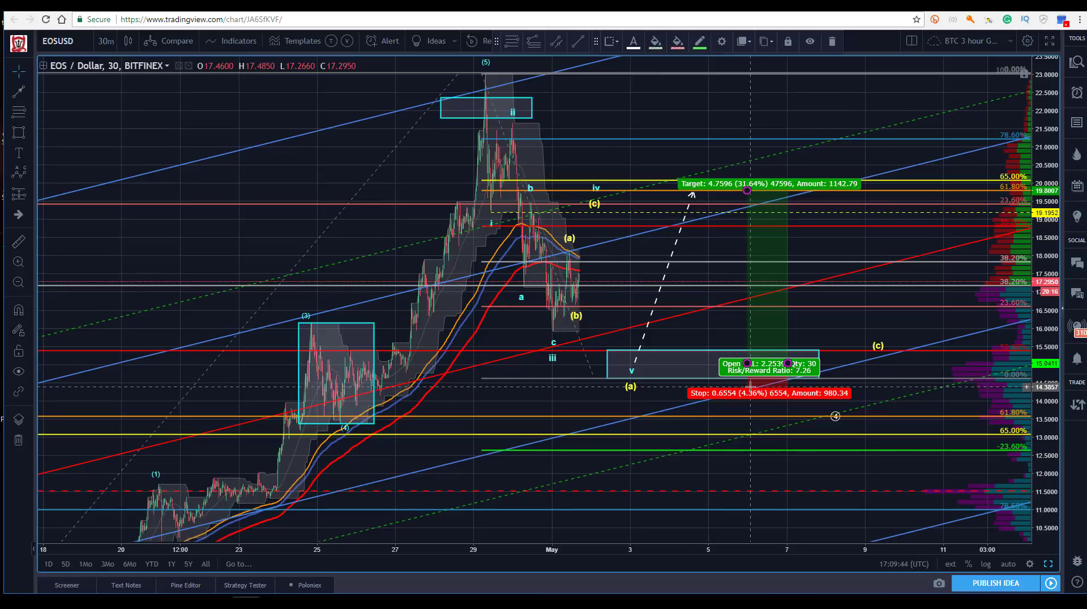
click(310, 167)
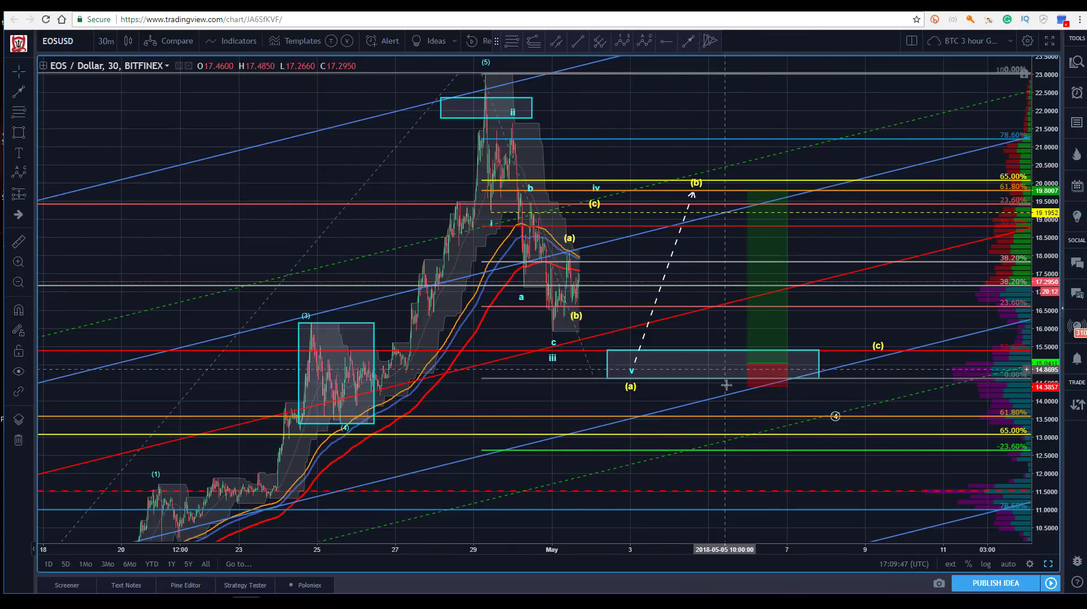
- Lower the wave v point to about 14.77, close to the yellow (a)
click(631, 386)
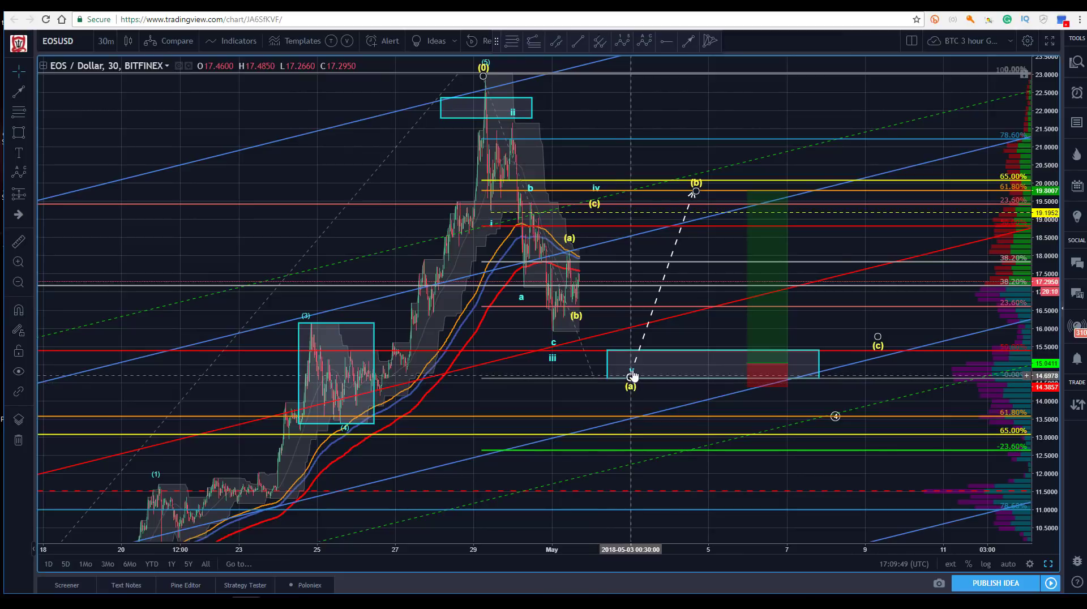
click(632, 375)
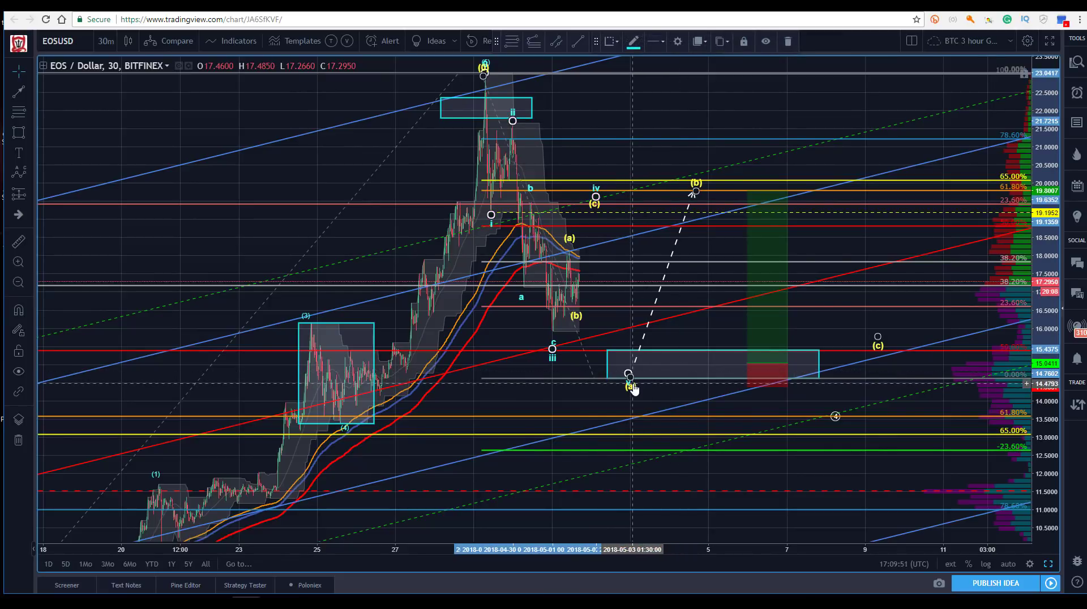
click(748, 388)
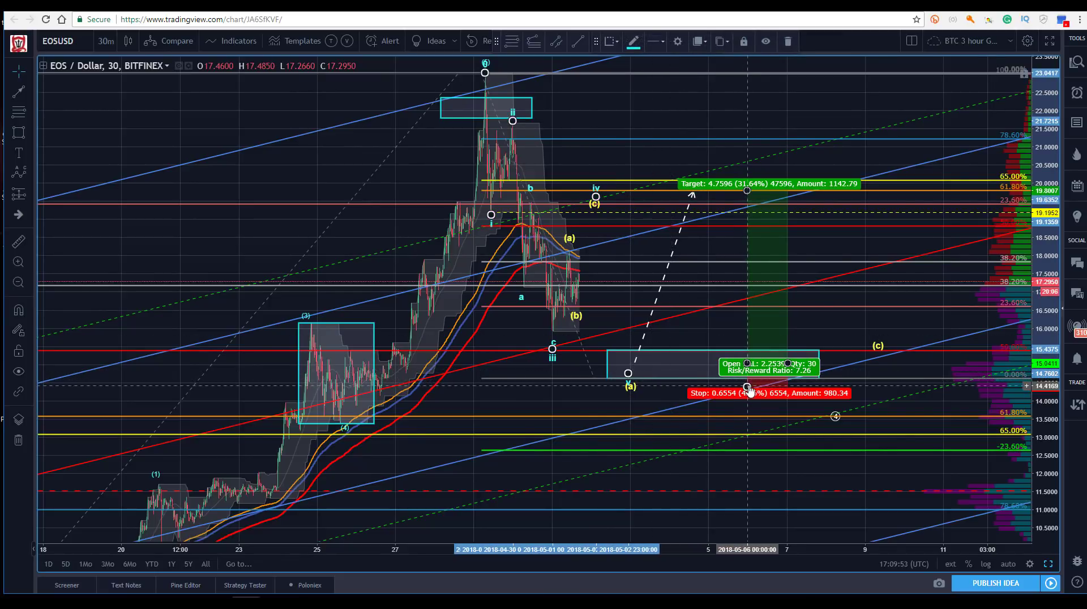
click(638, 389)
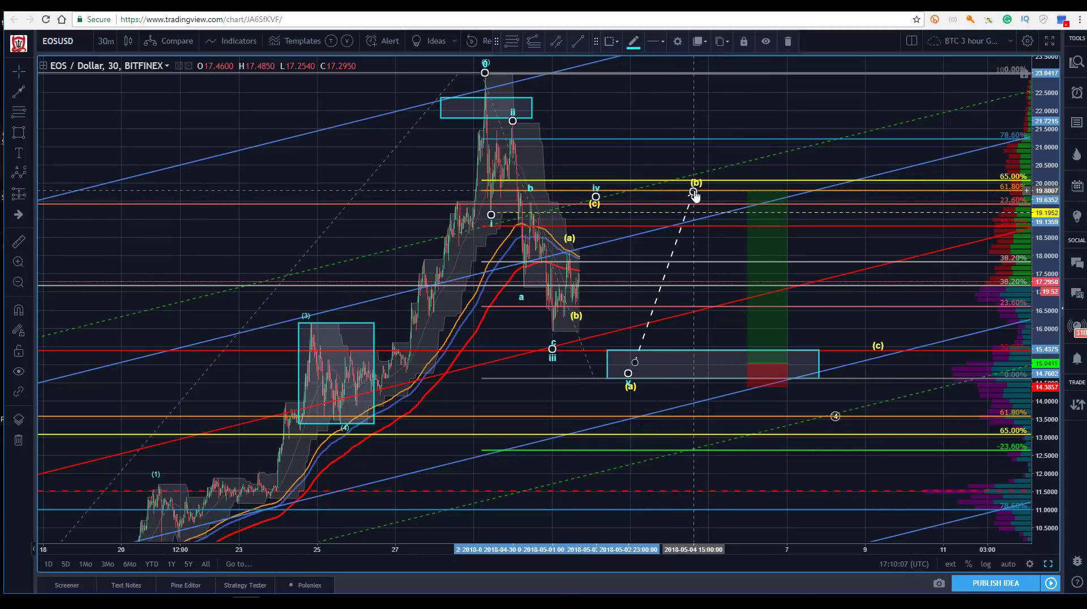
- Adjust the dashed arrow's tip to about 19.74 at 14:00 on 4 May and shift the (b) label slightly earlier to match
mouse_move(693, 197)
mouse_down()
mouse_move(706, 134)
mouse_move(696, 194)
mouse_up()
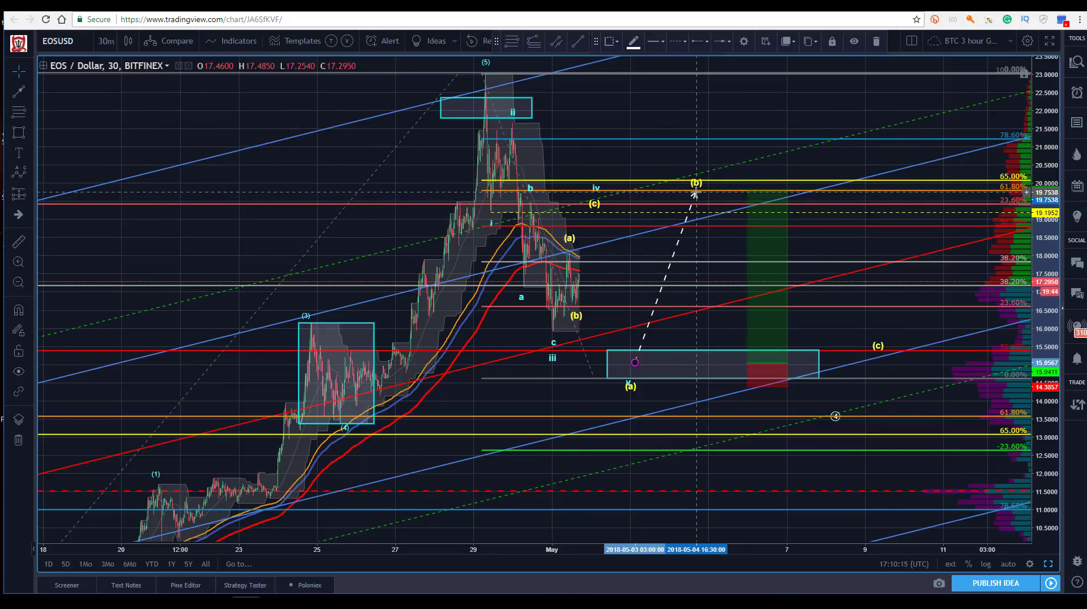
drag(695, 191, 678, 228)
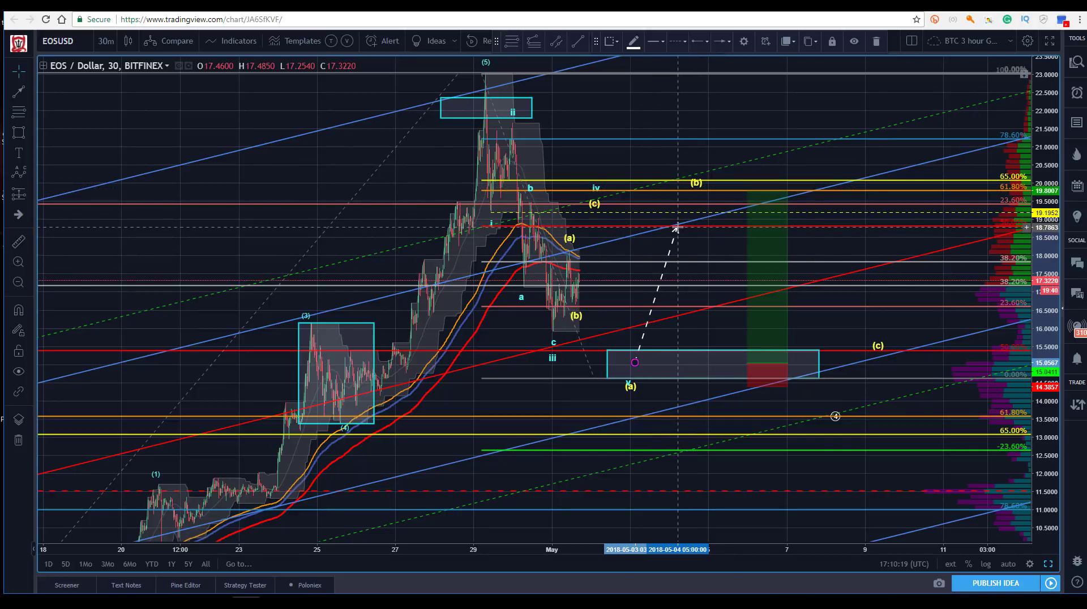
click(695, 184)
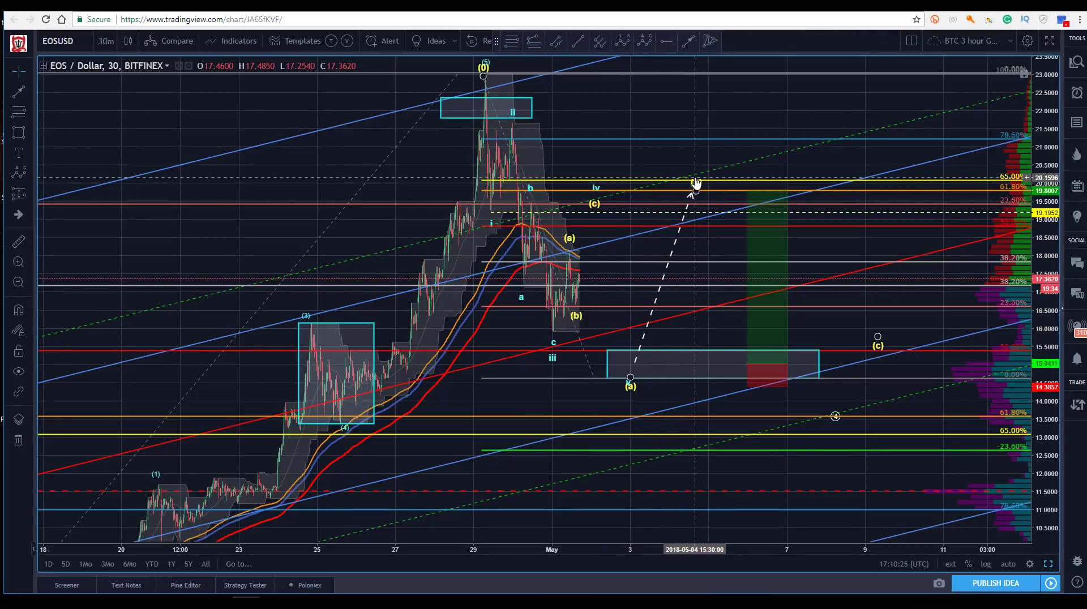
click(693, 184)
click(659, 148)
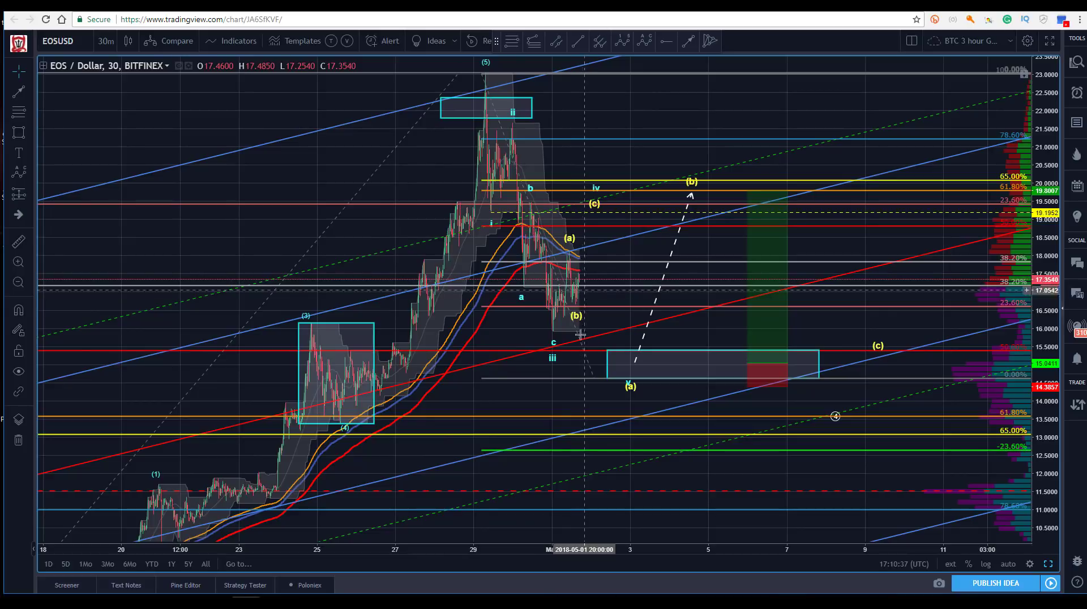
- Raise the yellow (c) beneath wave iv to about 19.32 and delete the Fibonacci retracement drawn from the wave (5) top
click(607, 379)
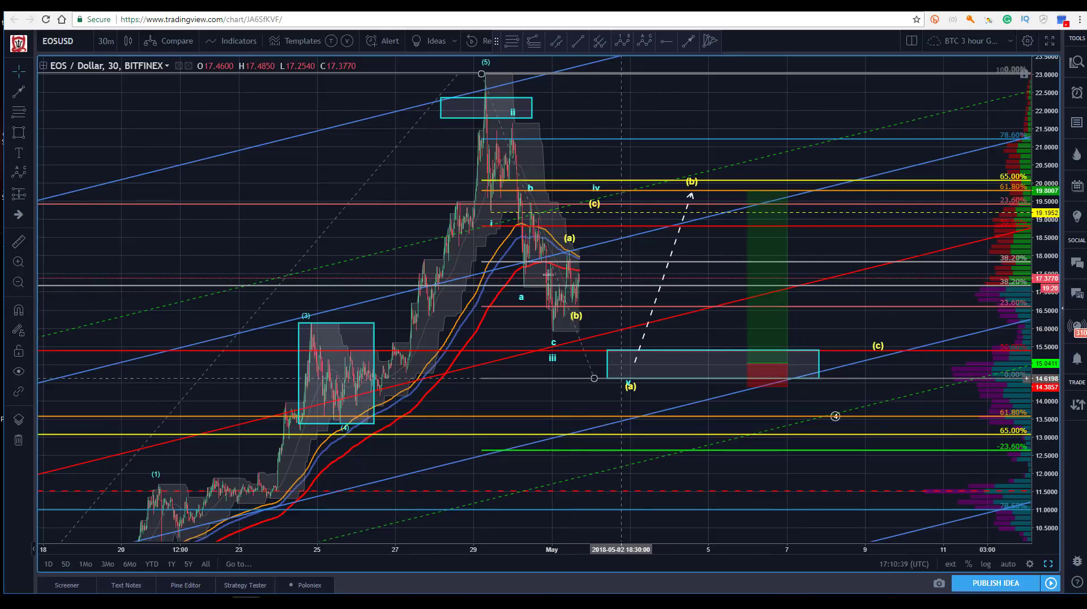
click(593, 208)
drag(597, 208, 600, 202)
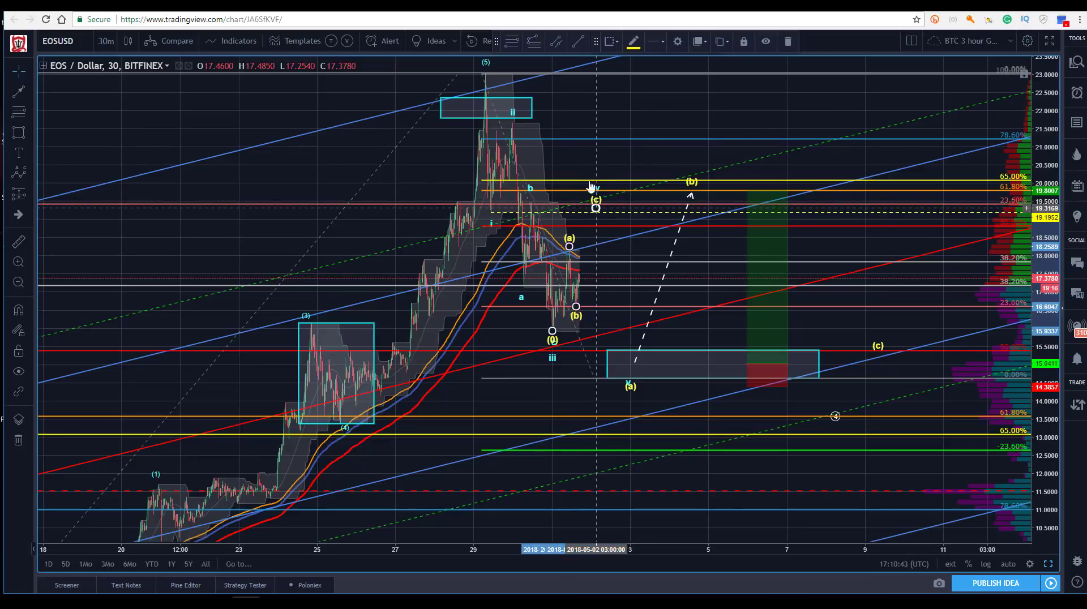
click(590, 180)
key(Delete)
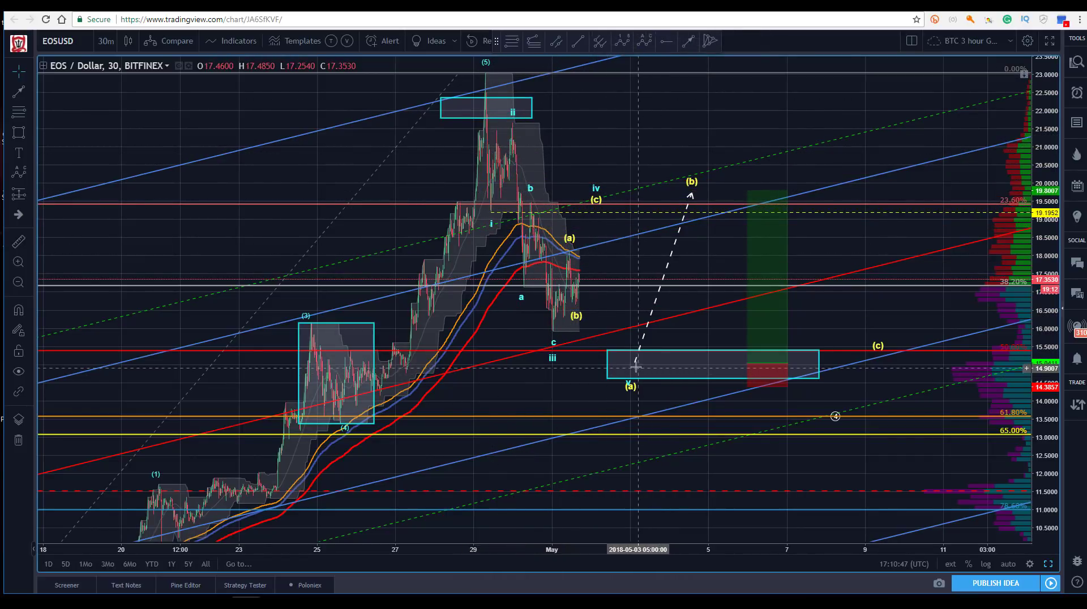
- Reposition the dashed arrow to run from the yellow (c) at about 19.25 down into the wave v target box
drag(634, 363, 595, 210)
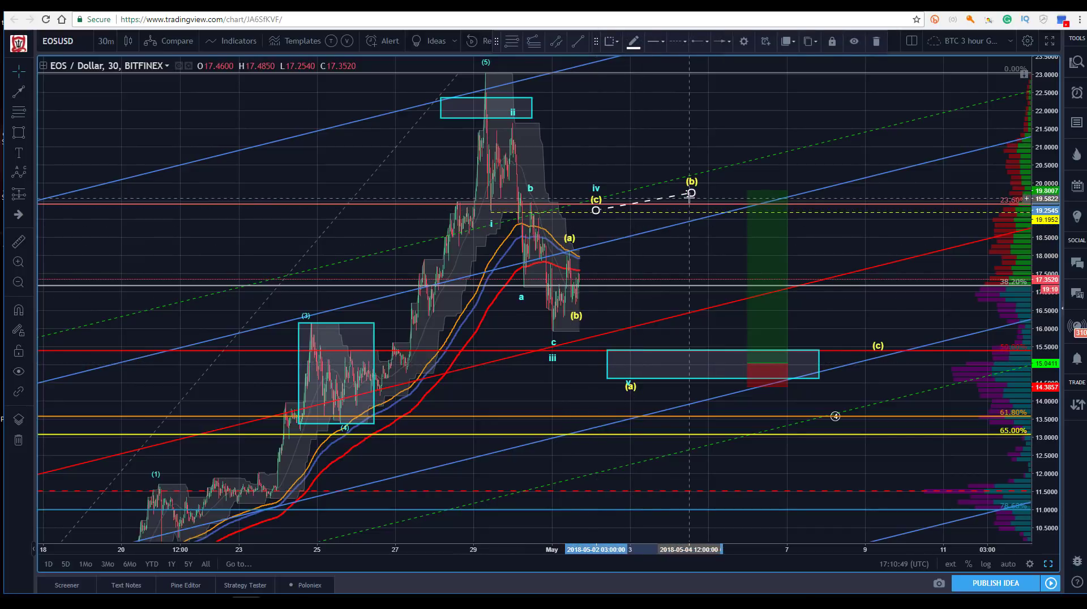
drag(693, 196, 666, 372)
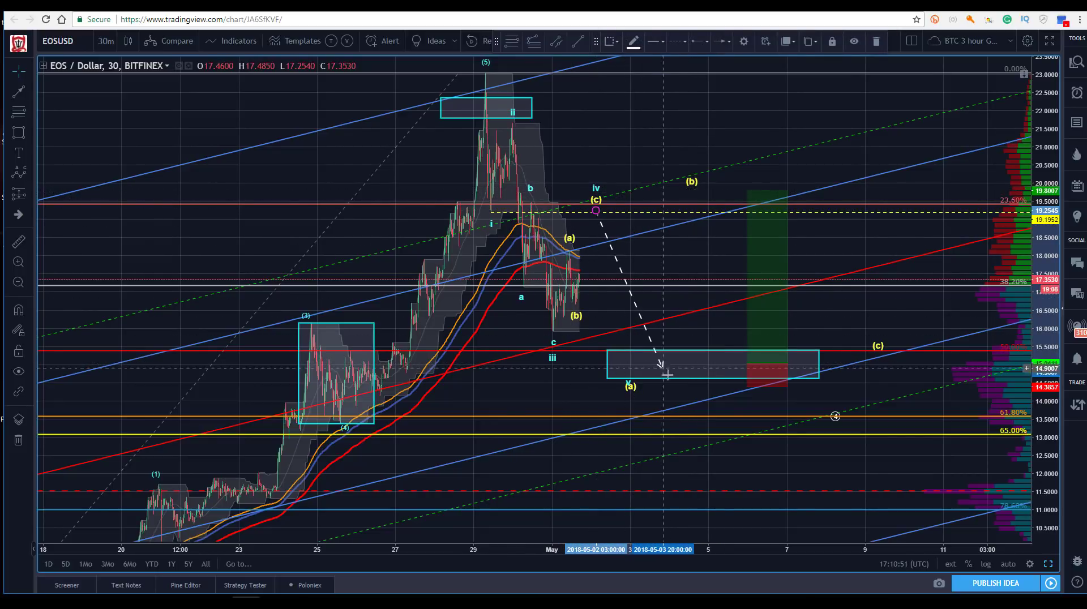
click(594, 189)
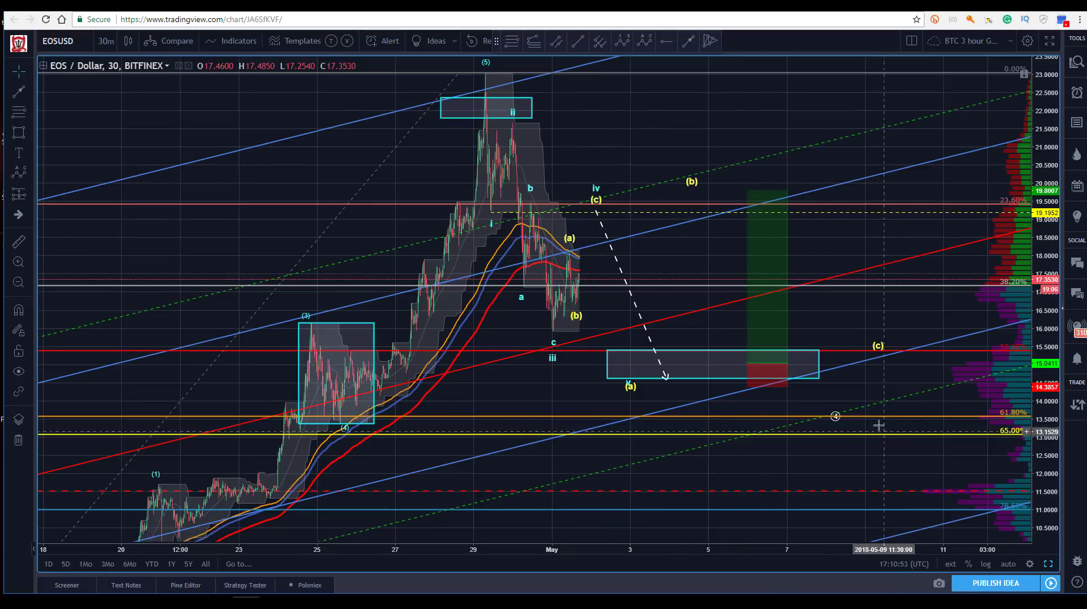
- Raise the wave v label inside the target box above (a), and delete the dashed arrow coming down from wave iv
click(629, 386)
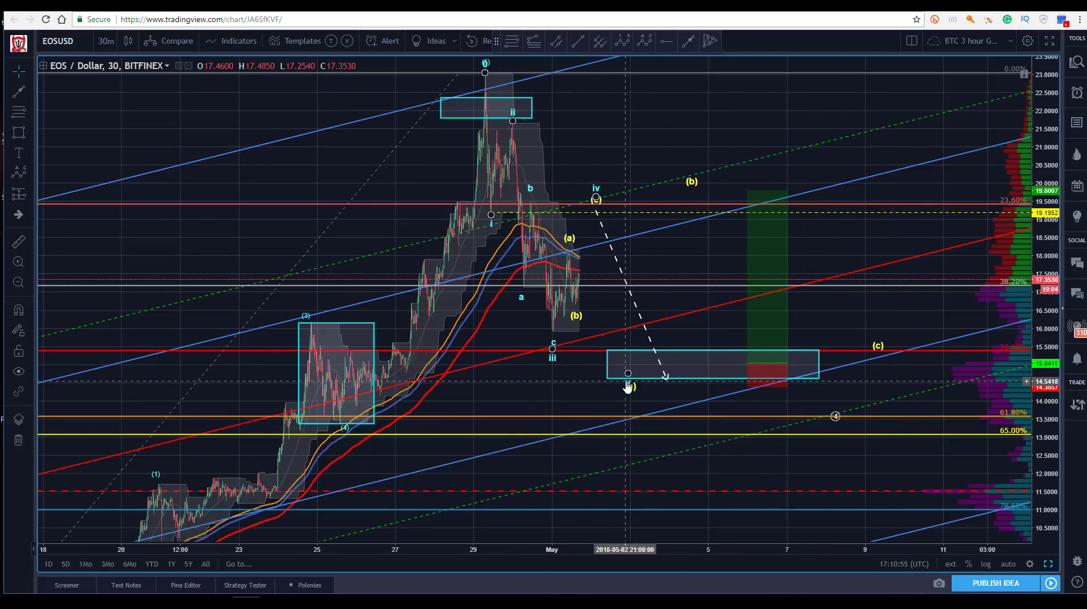
drag(627, 386, 632, 364)
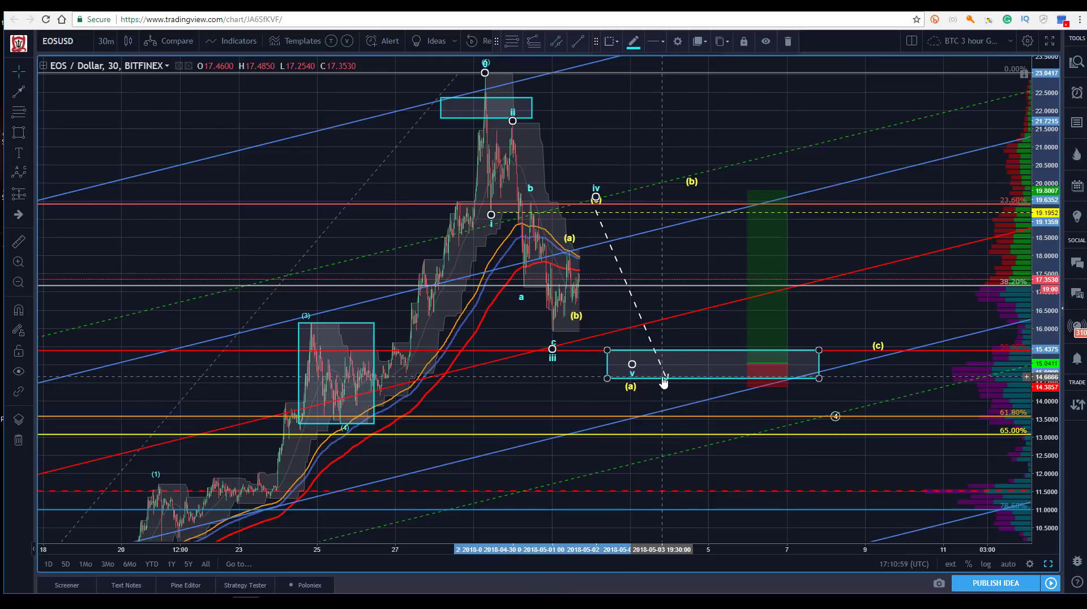
drag(664, 376, 656, 376)
key(Delete)
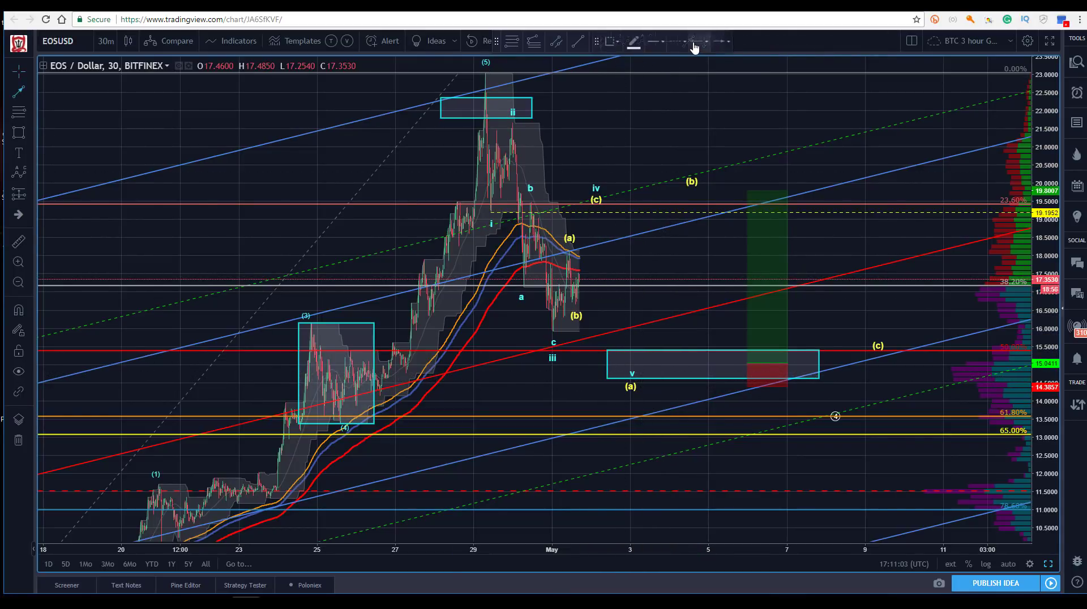
- Draw dashed arrows from wave v at about 14.92 to (b) at about 19.85 and on to the circled 4, and restore the indicator panes
click(635, 367)
click(693, 189)
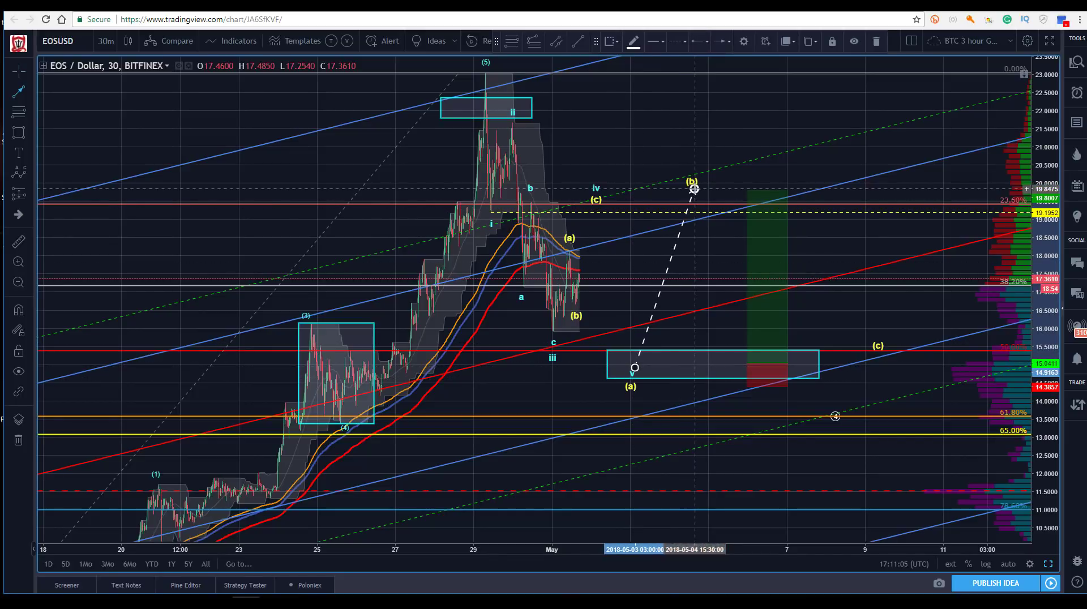
double_click(686, 74)
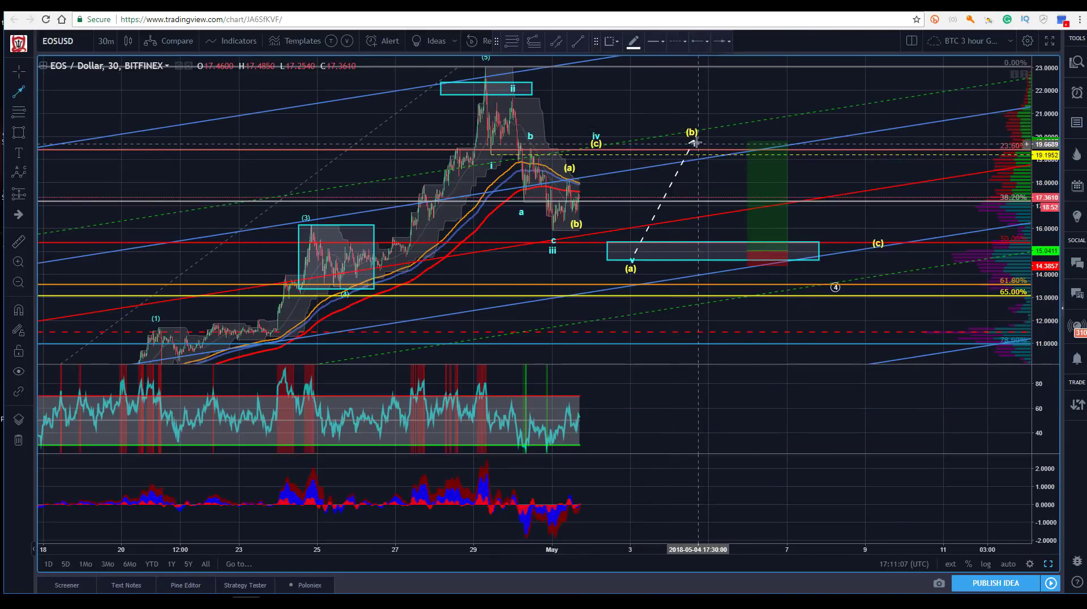
double_click(803, 286)
click(315, 103)
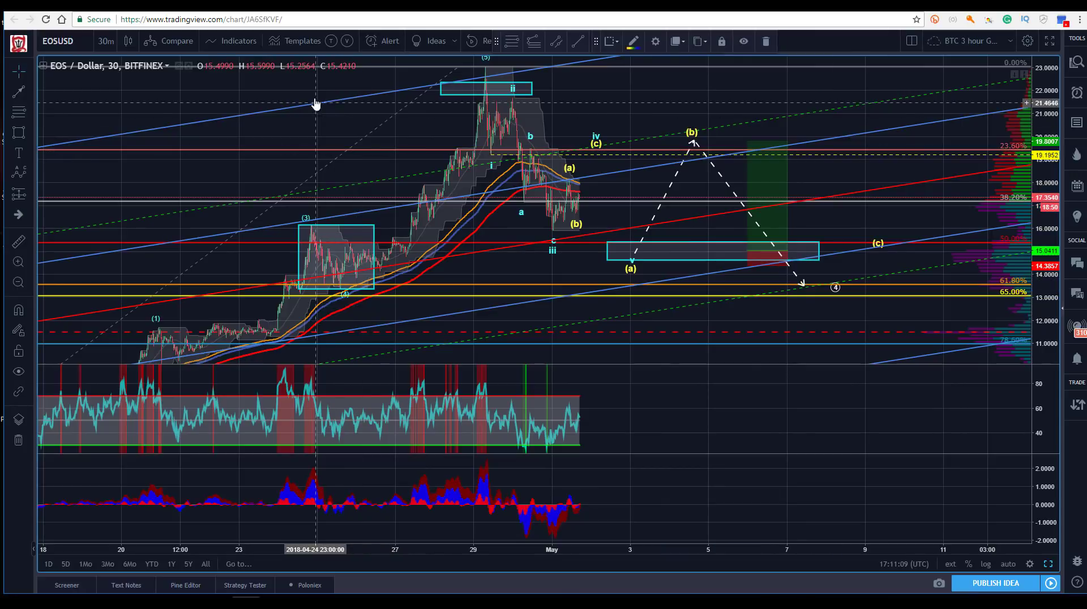
- Maximize the EOS/USD price pane so the indicator panes are hidden
double_click(307, 80)
click(810, 168)
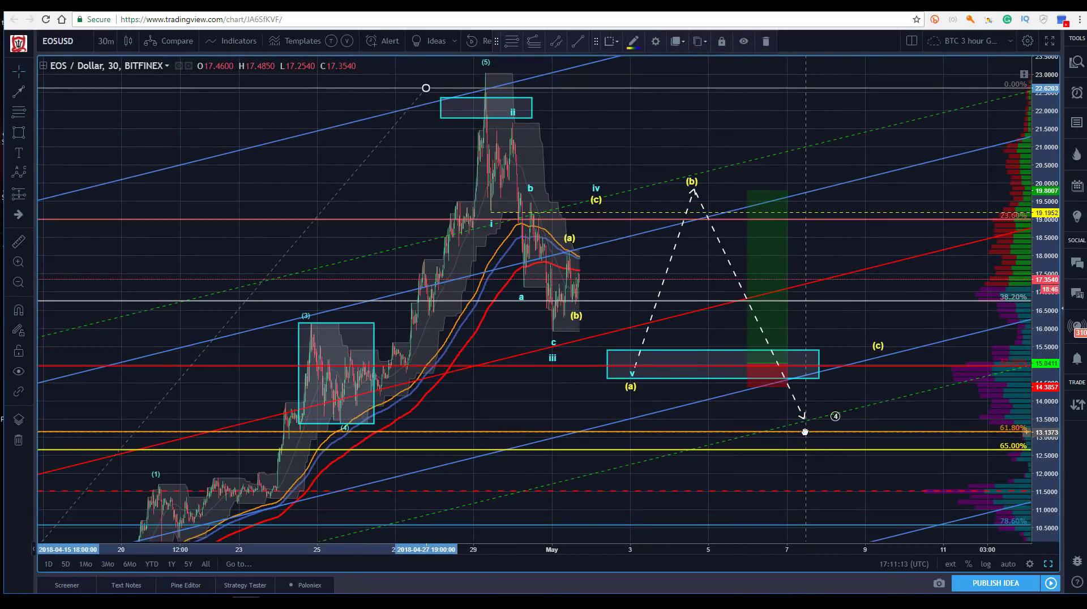
click(784, 380)
click(611, 346)
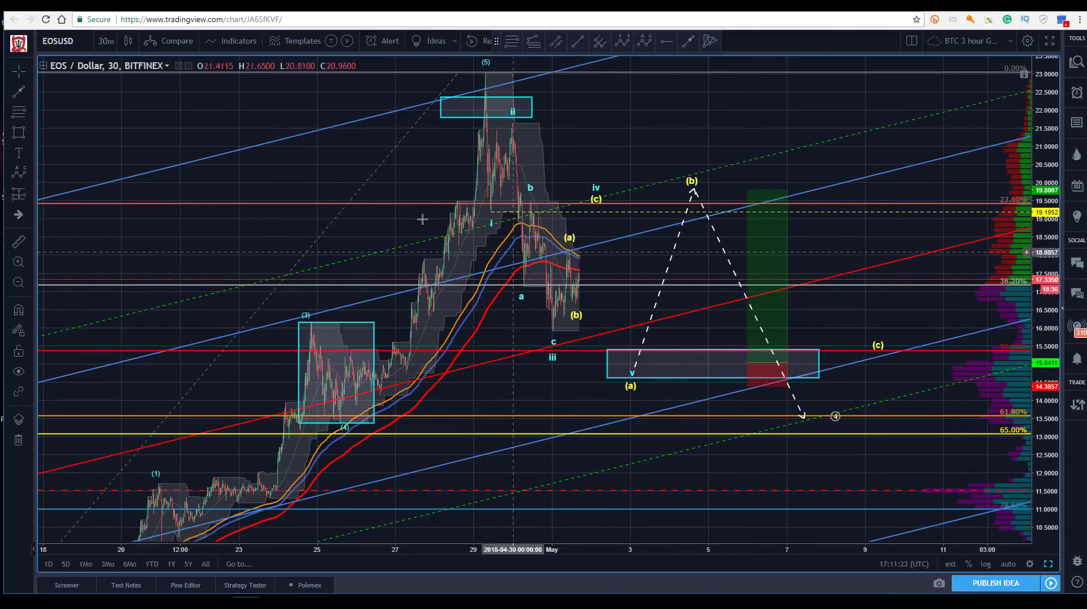
- Switch the chart to the 3-hour interval and rescale the price axis to fit the whole rise from (2)
click(109, 43)
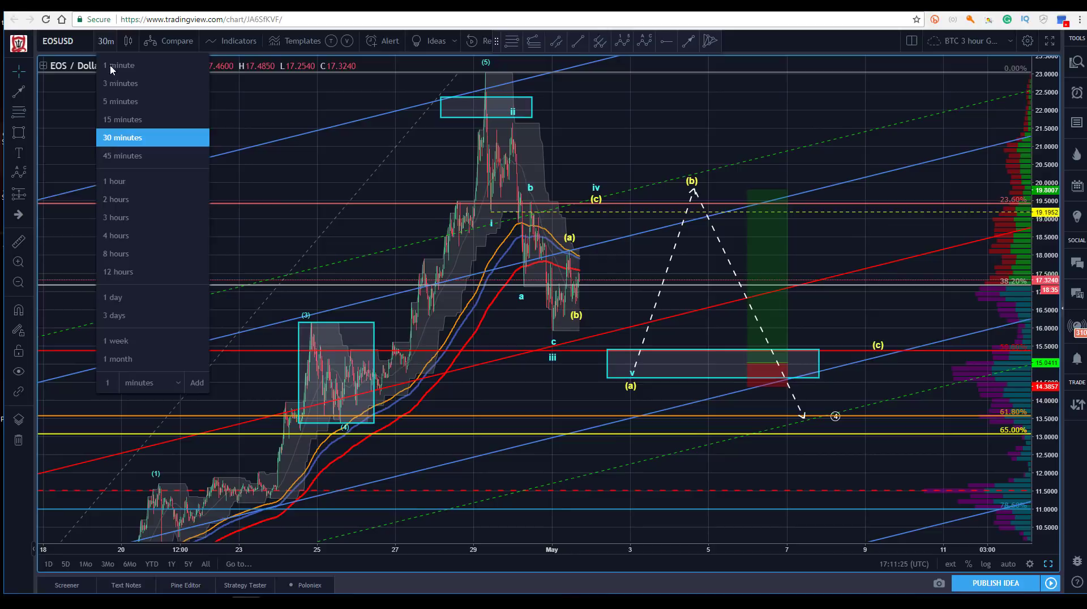
click(111, 219)
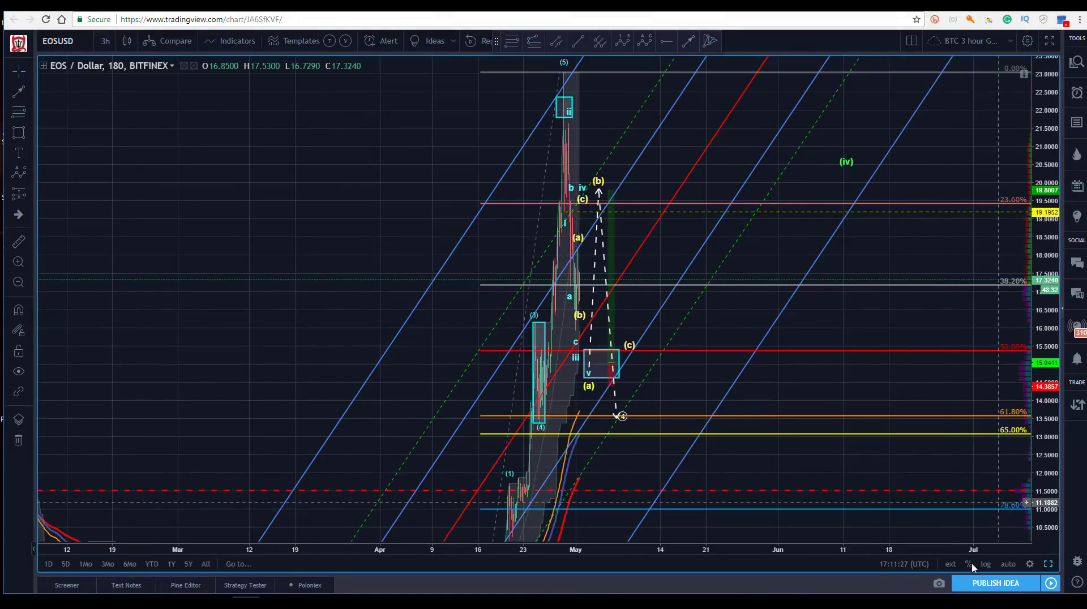
click(1006, 564)
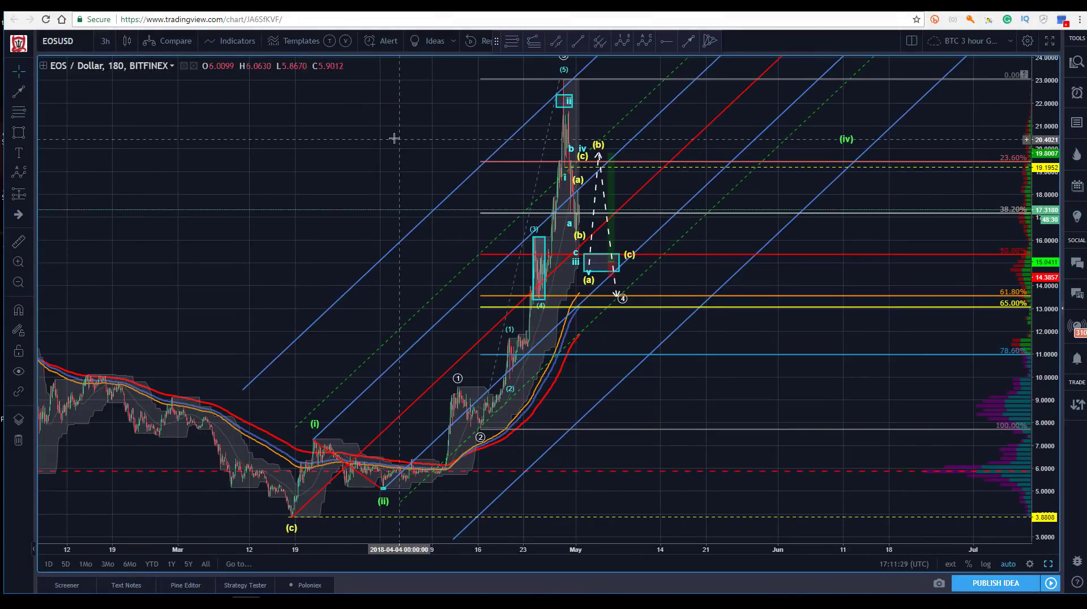
drag(392, 138, 364, 151)
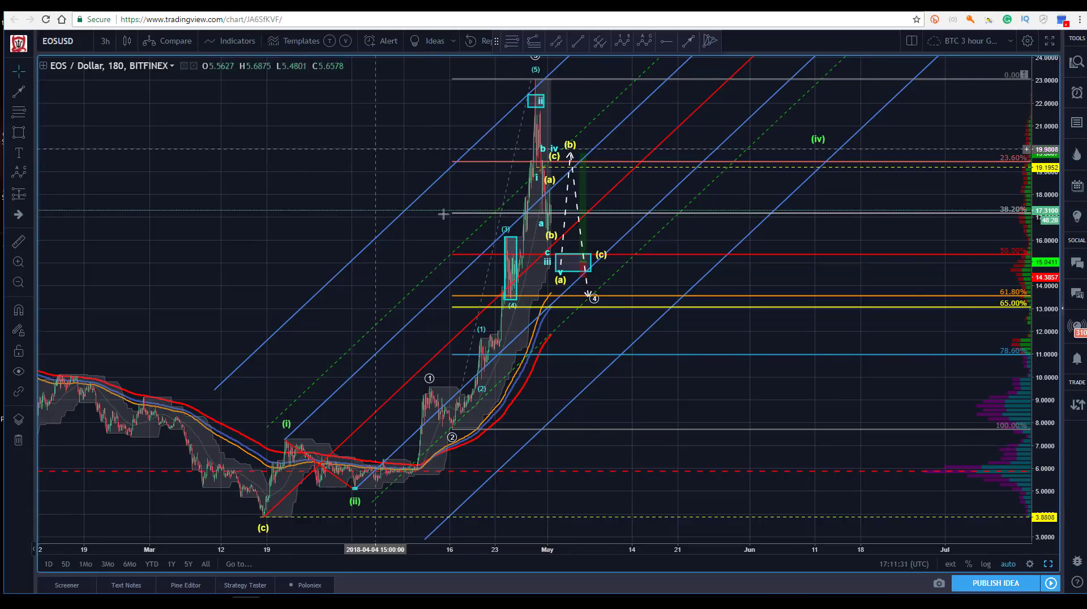
drag(1046, 120, 1046, 148)
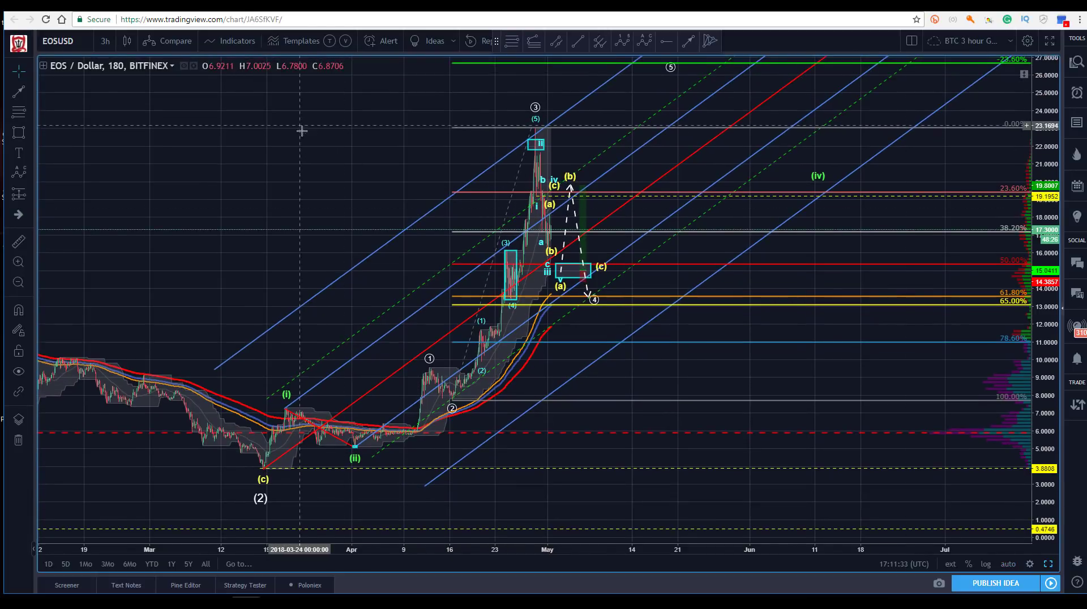
drag(296, 128, 272, 152)
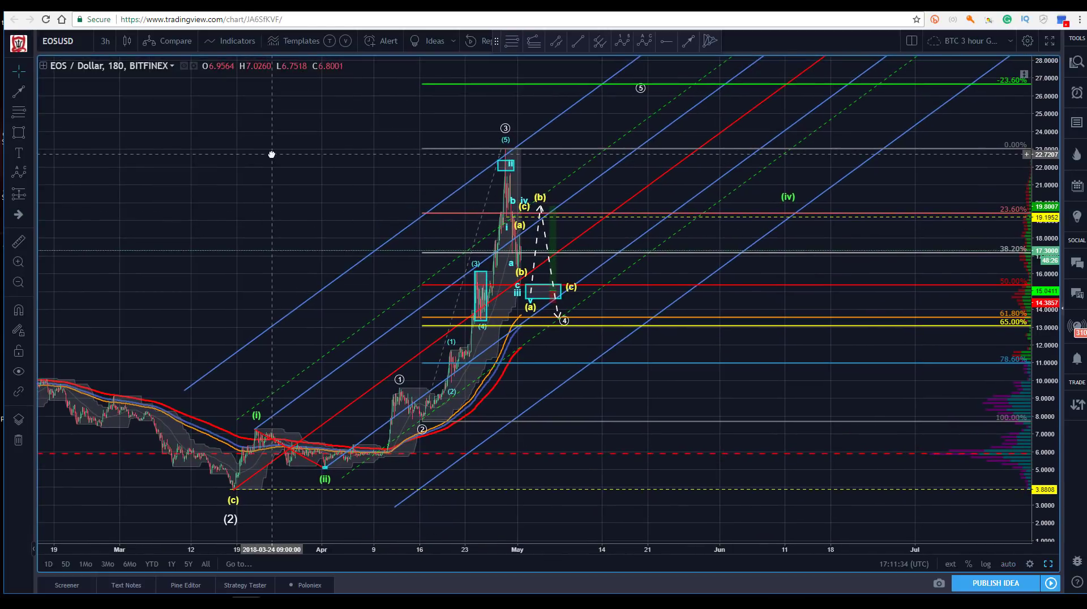
- Move the circled 4 directly beneath the arrow's tip, and draw a dashed arrow from about 13.72 up to the circled 5 at about 26.73
click(565, 317)
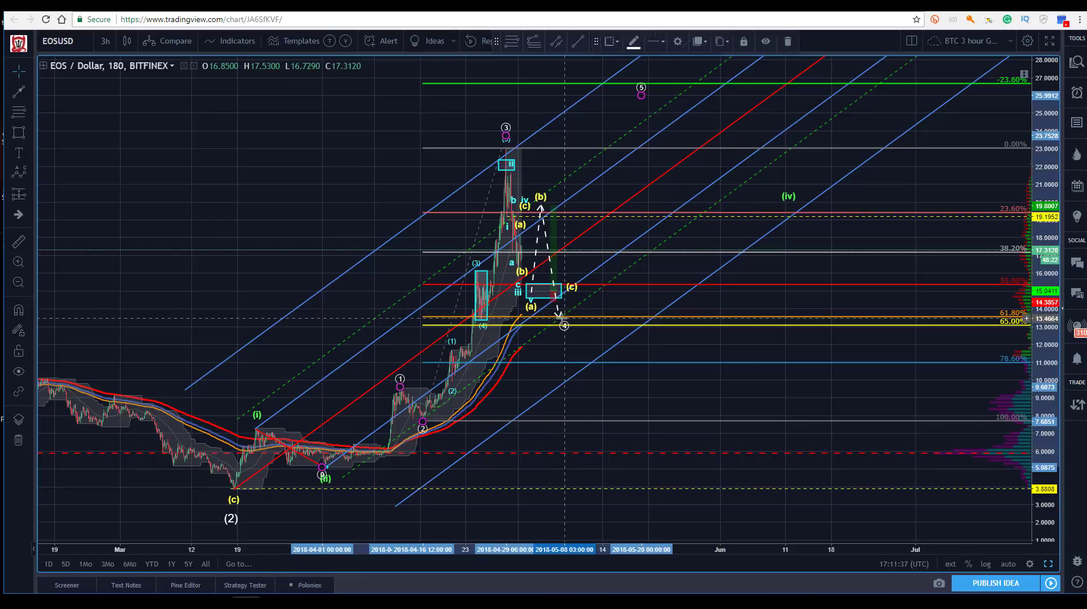
click(264, 147)
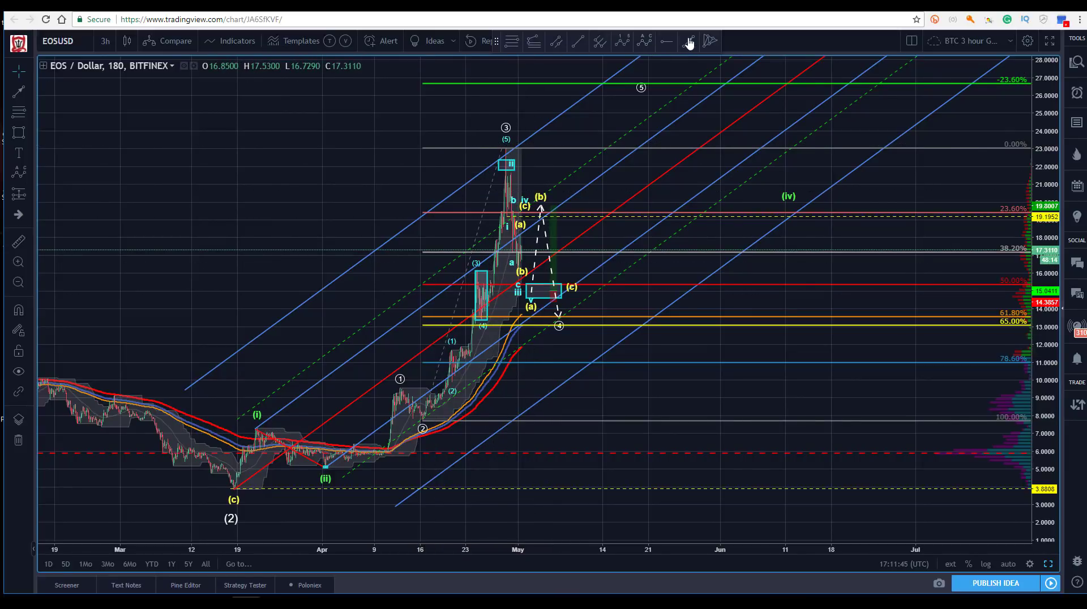
click(566, 314)
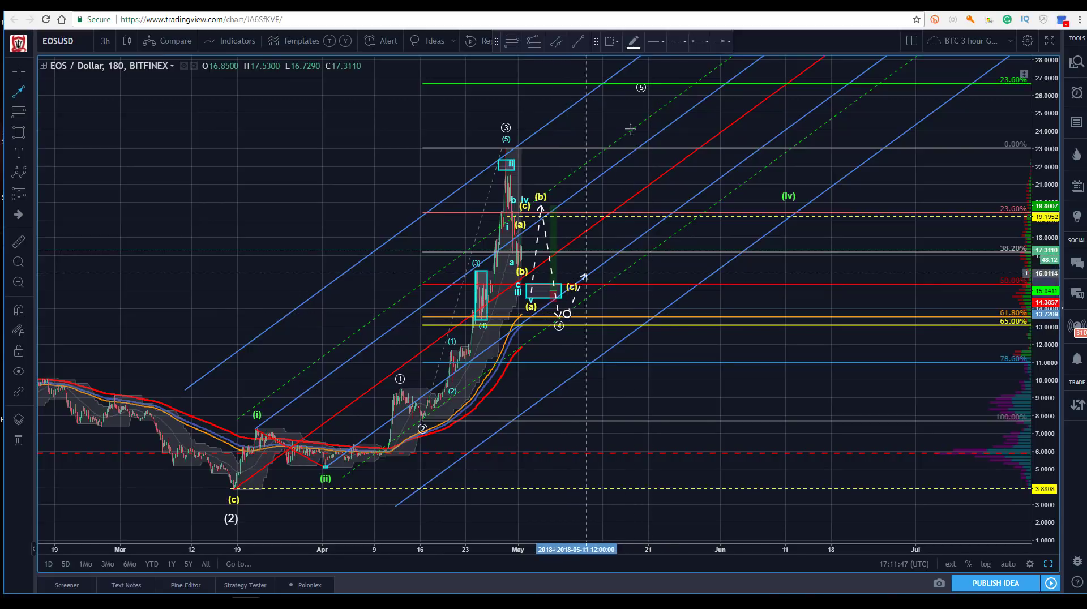
click(644, 82)
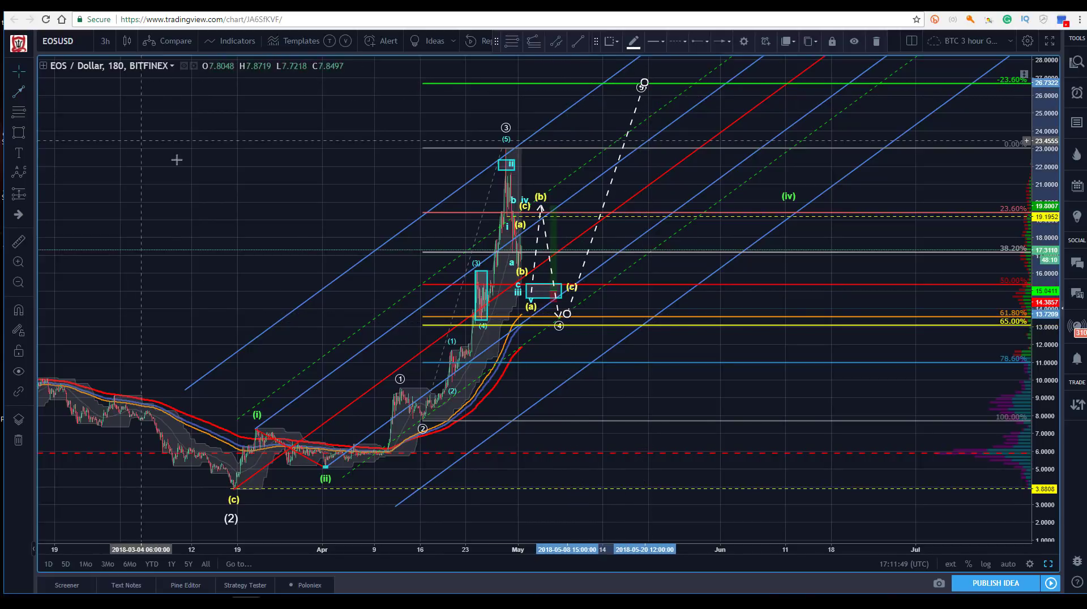
click(196, 169)
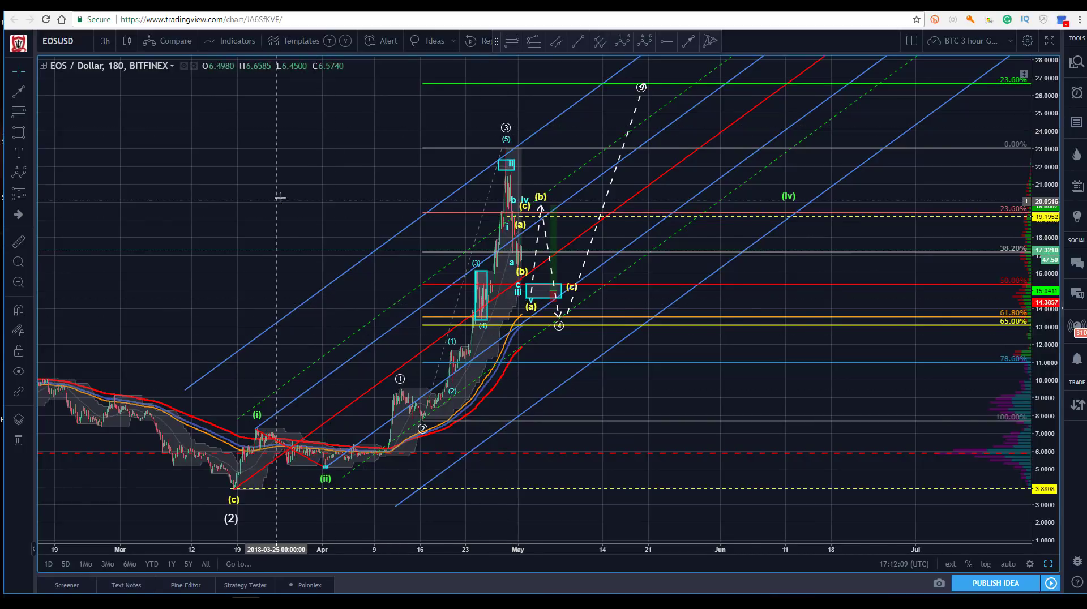
- Delete the long position drawn between the wave v target box and the yellow (b)
drag(279, 197, 332, 182)
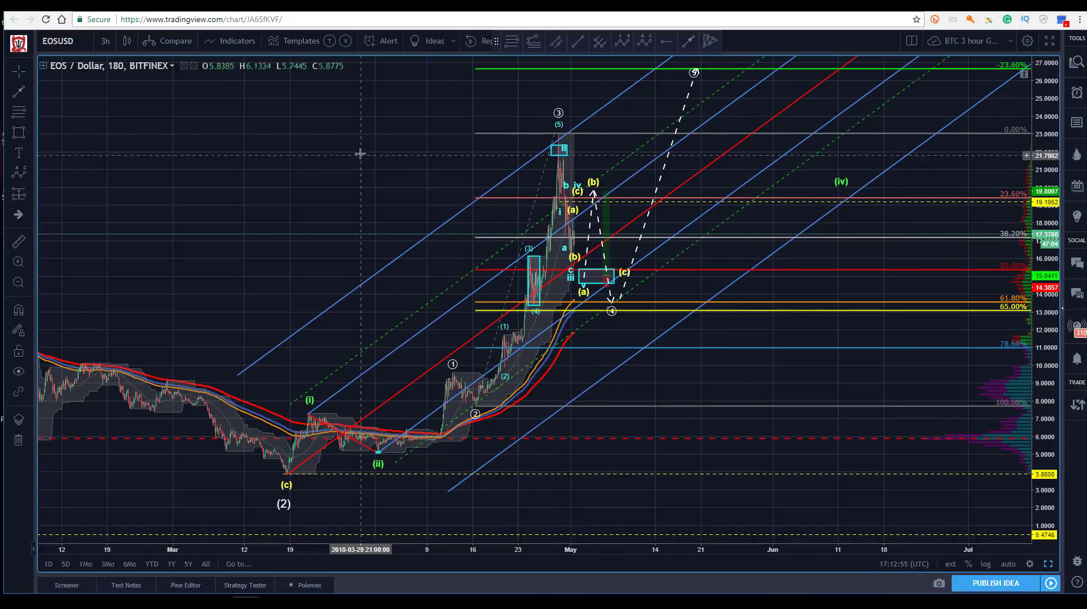
mouse_move(607, 219)
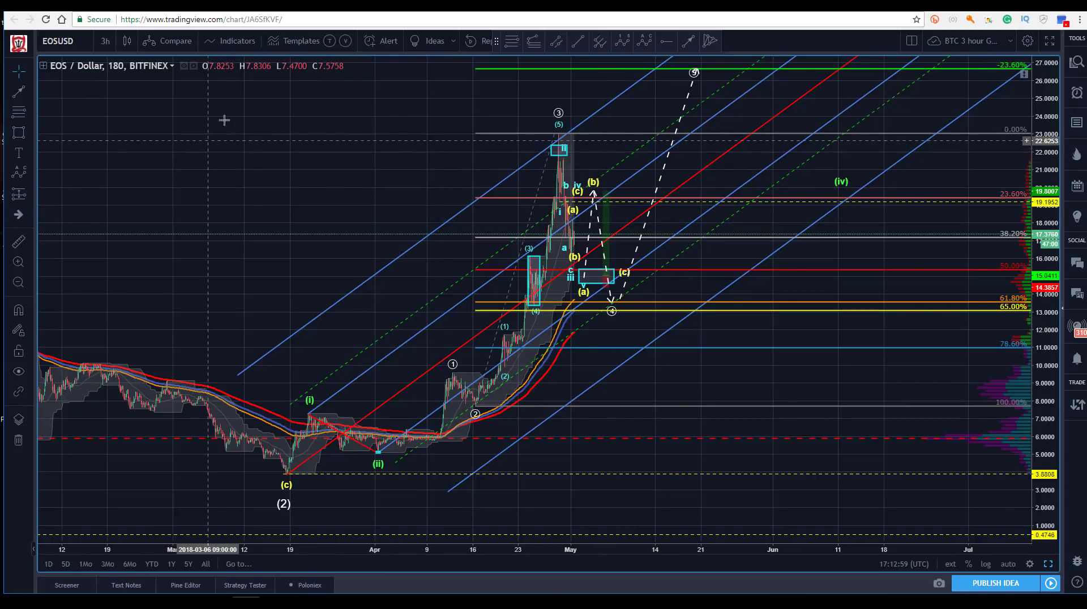
mouse_move(558, 139)
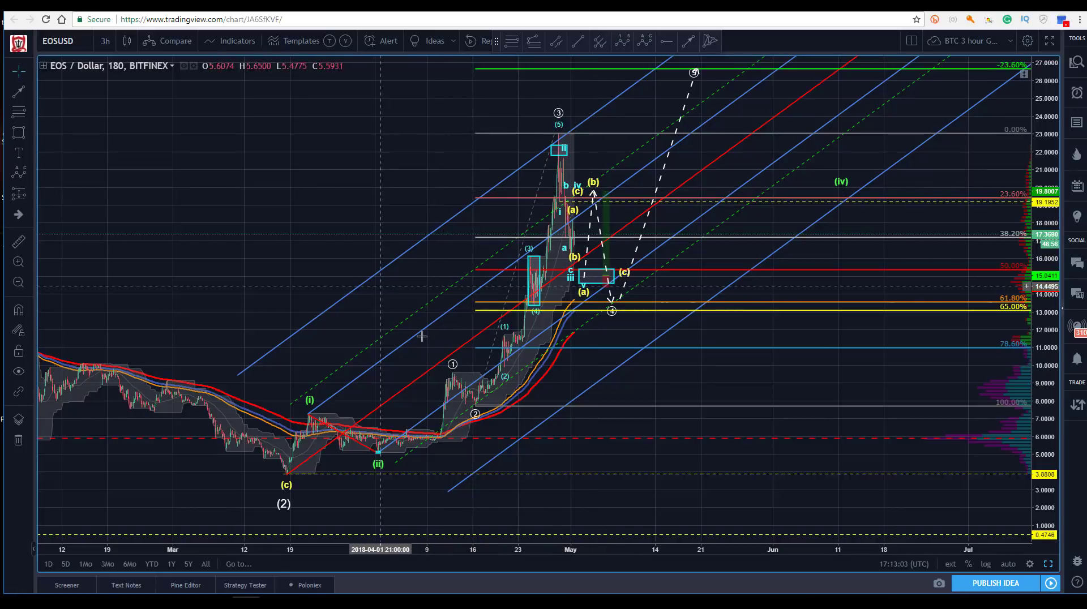
drag(586, 556, 516, 549)
drag(151, 198, 194, 198)
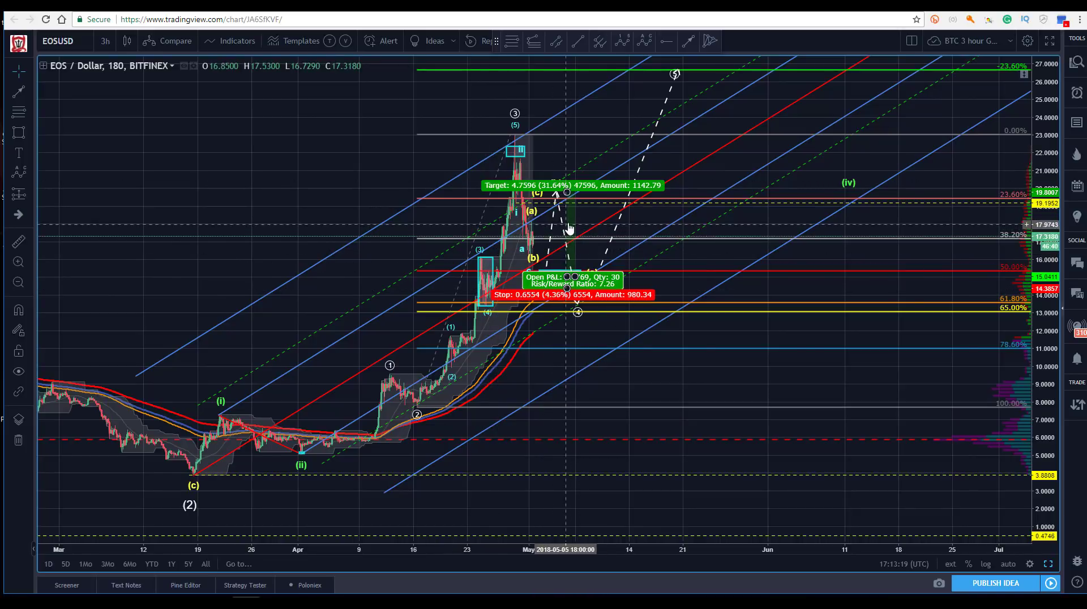
click(571, 269)
key(Delete)
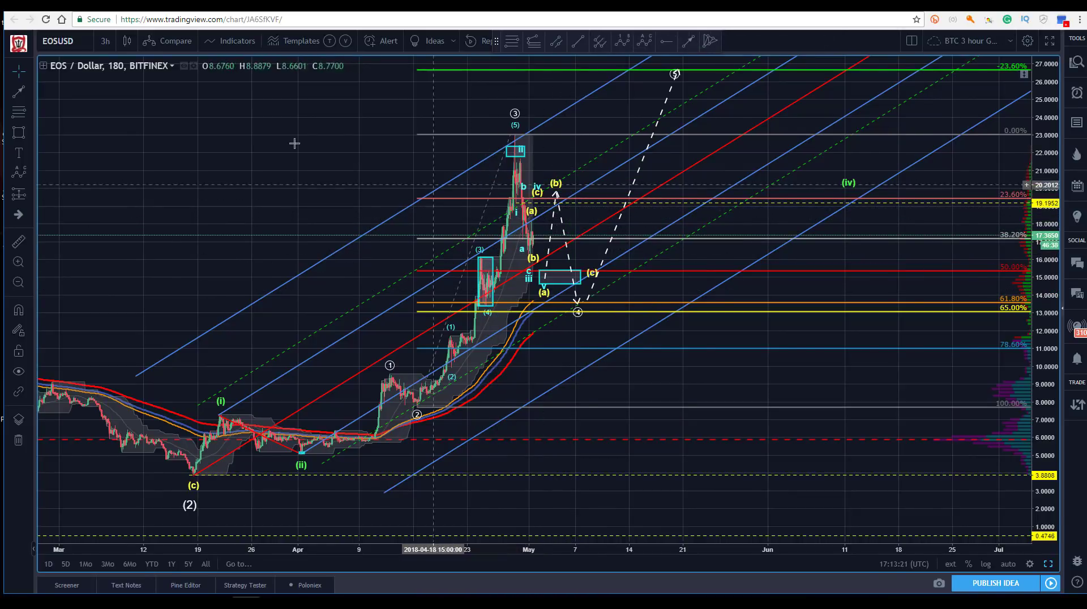
- Place the green (iii) directly above the circled 5 at about 27.23, and shift the green (iv) to an earlier date in June
drag(291, 149, 260, 180)
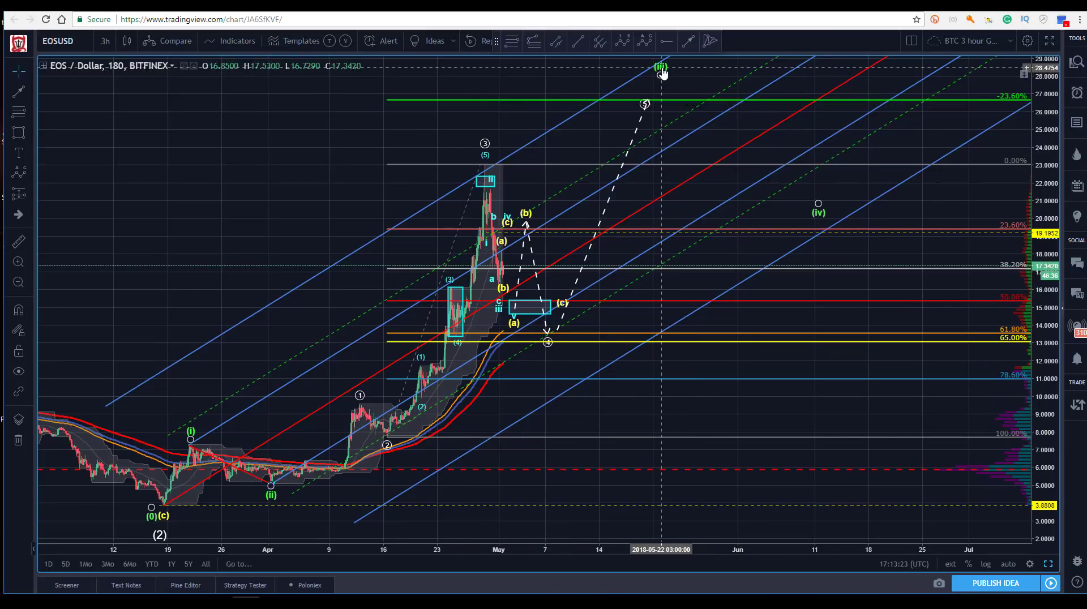
drag(659, 79, 644, 85)
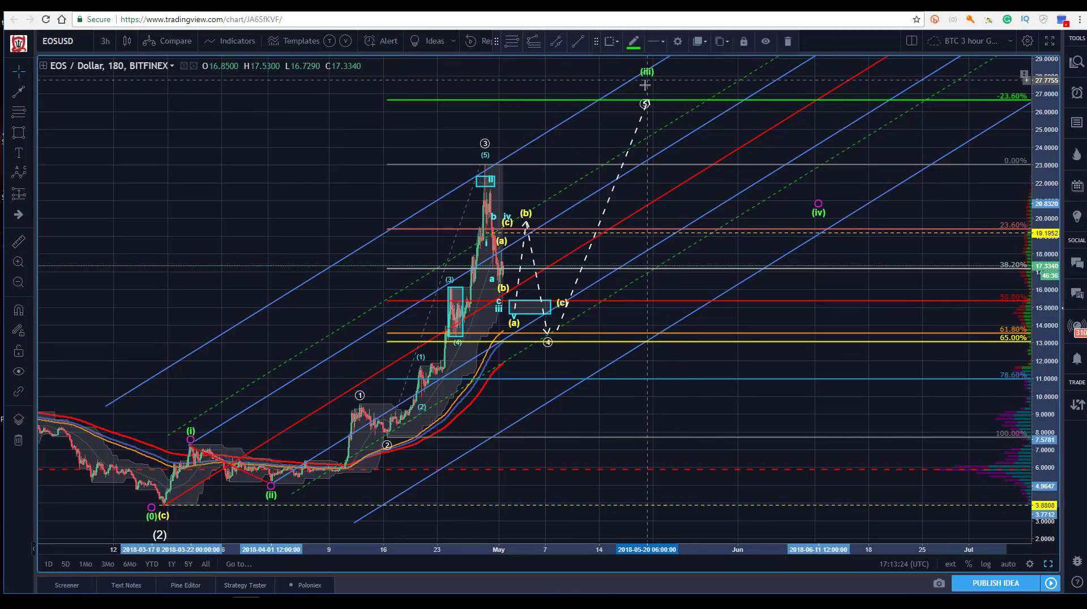
click(556, 79)
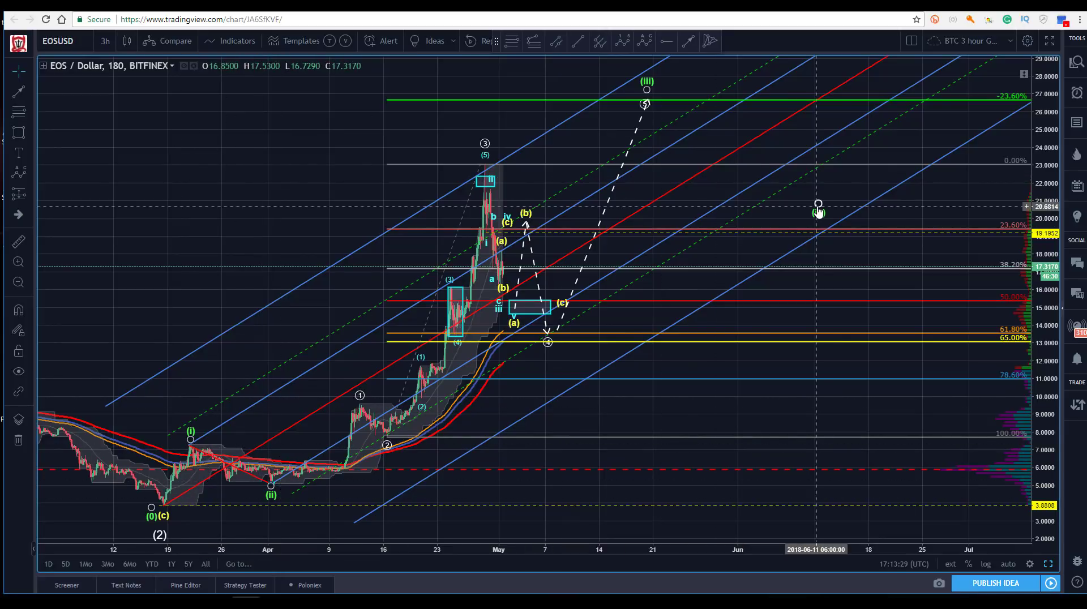
drag(817, 211, 774, 210)
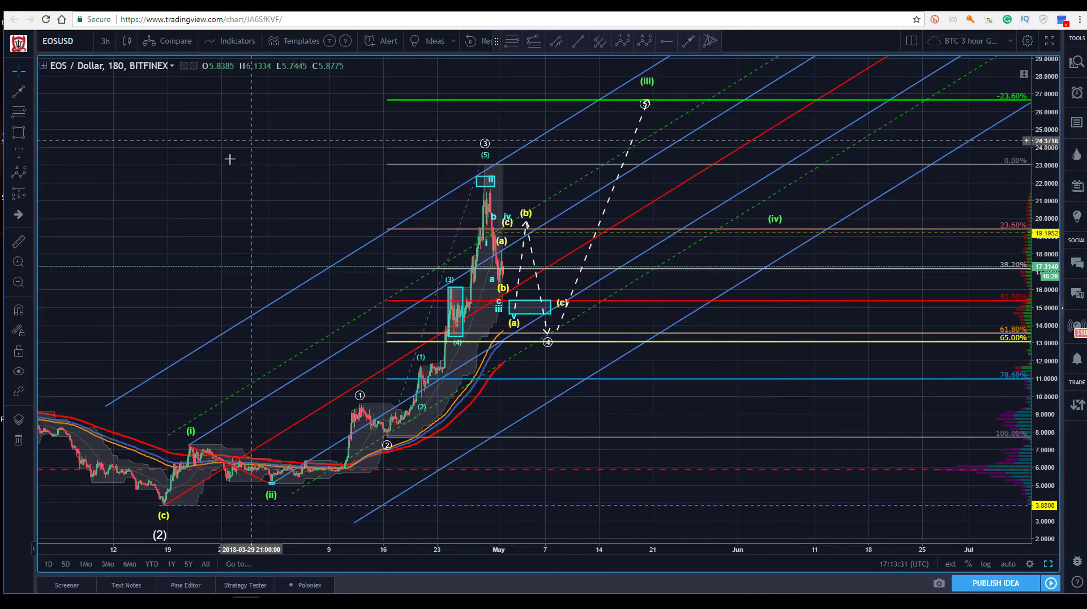
- Switch the chart to the 12-hour interval and refit the price scale around waves (1), (2) and (3)
mouse_move(229, 160)
mouse_down()
mouse_move(143, 213)
mouse_move(101, 278)
mouse_up()
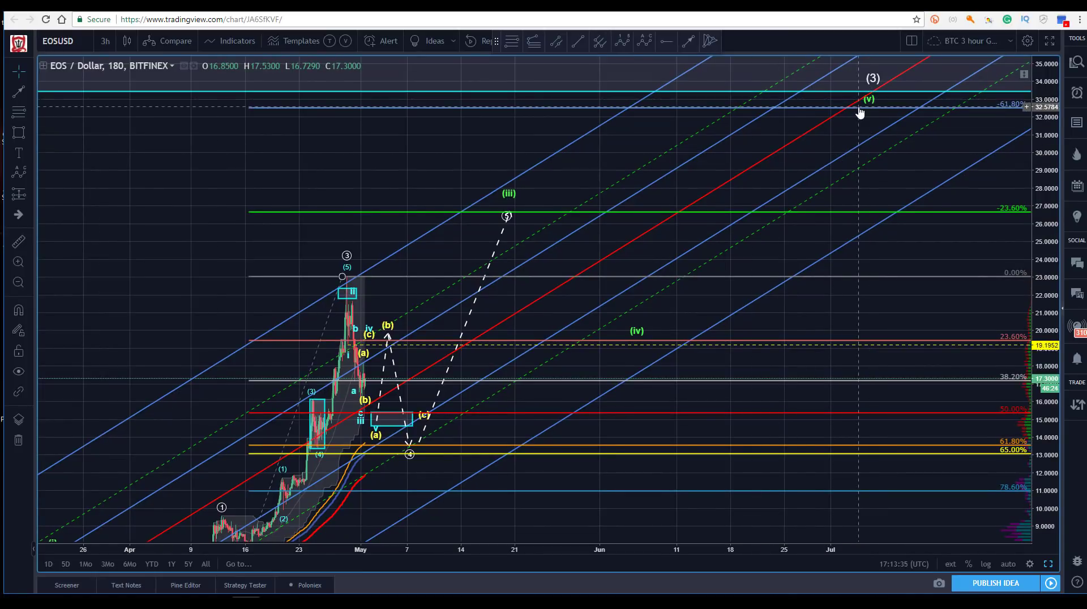
click(105, 41)
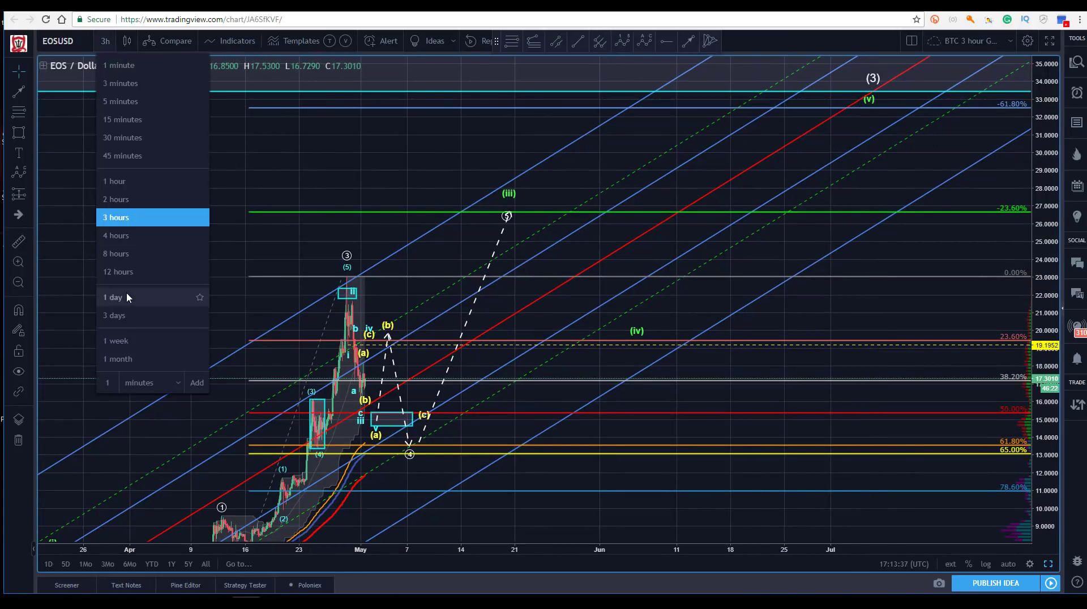
click(119, 272)
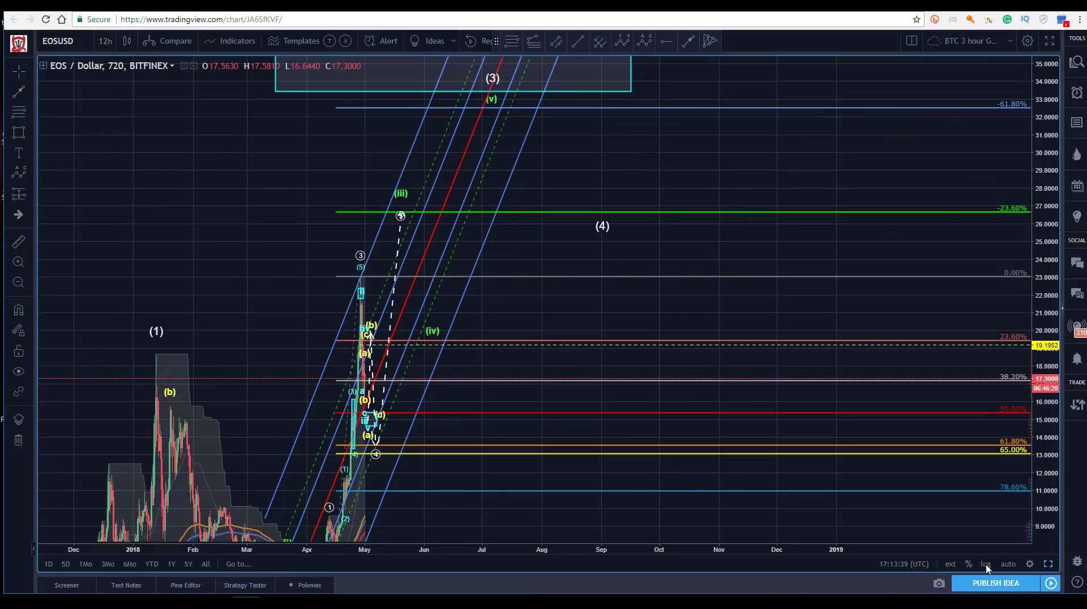
click(1008, 565)
drag(254, 141, 515, 170)
drag(1051, 180, 1051, 285)
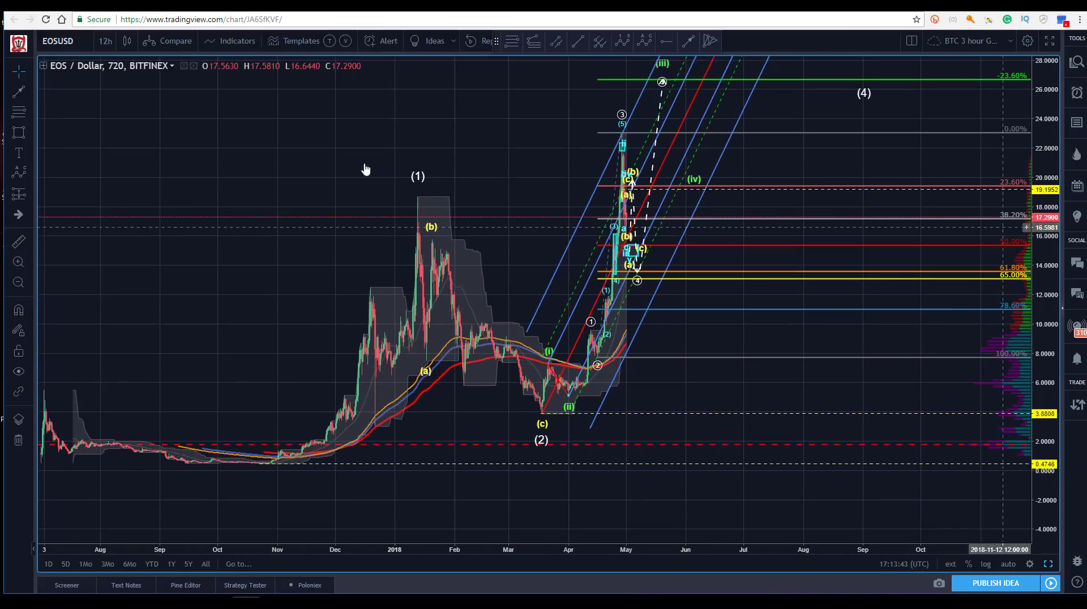
drag(274, 161, 223, 273)
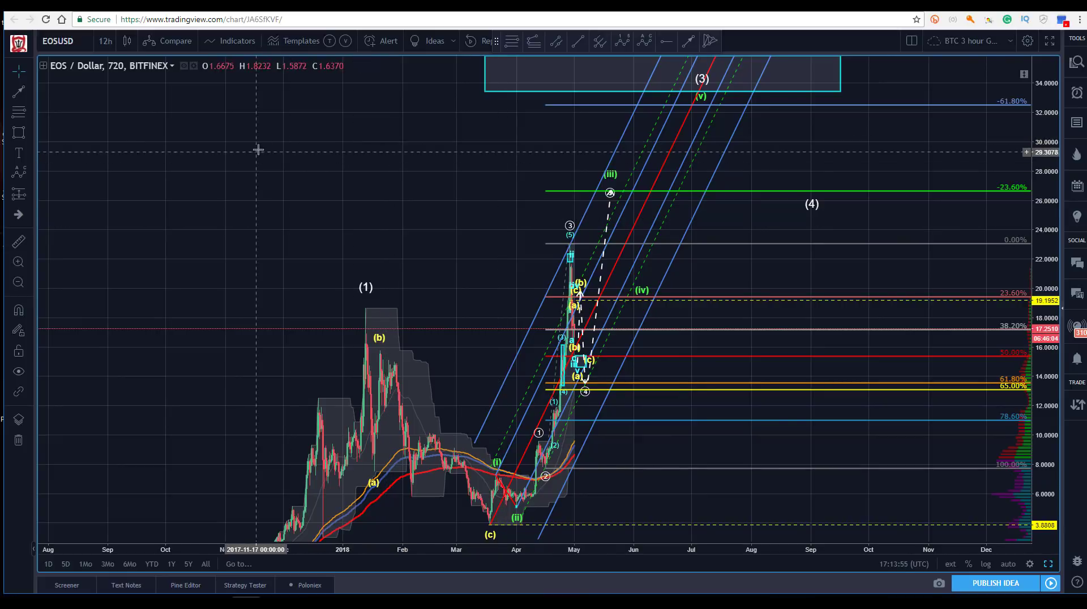
- Redirect the tip of the dashed arrow rising from the circled 4 to just beneath the green (v) at about 32.29
drag(280, 139, 289, 123)
drag(1046, 120, 1047, 212)
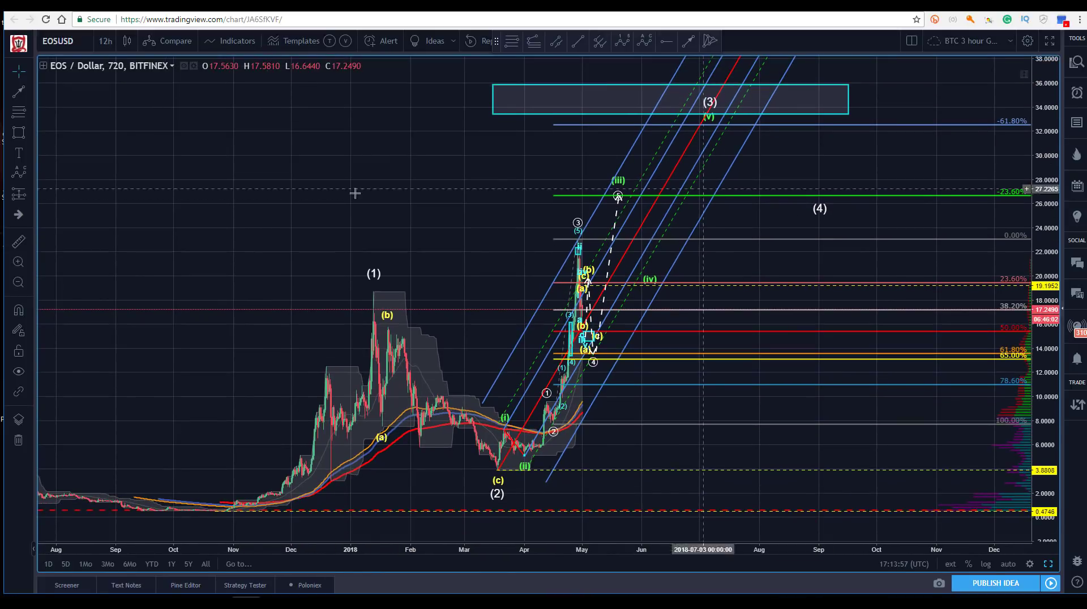
drag(366, 156, 384, 152)
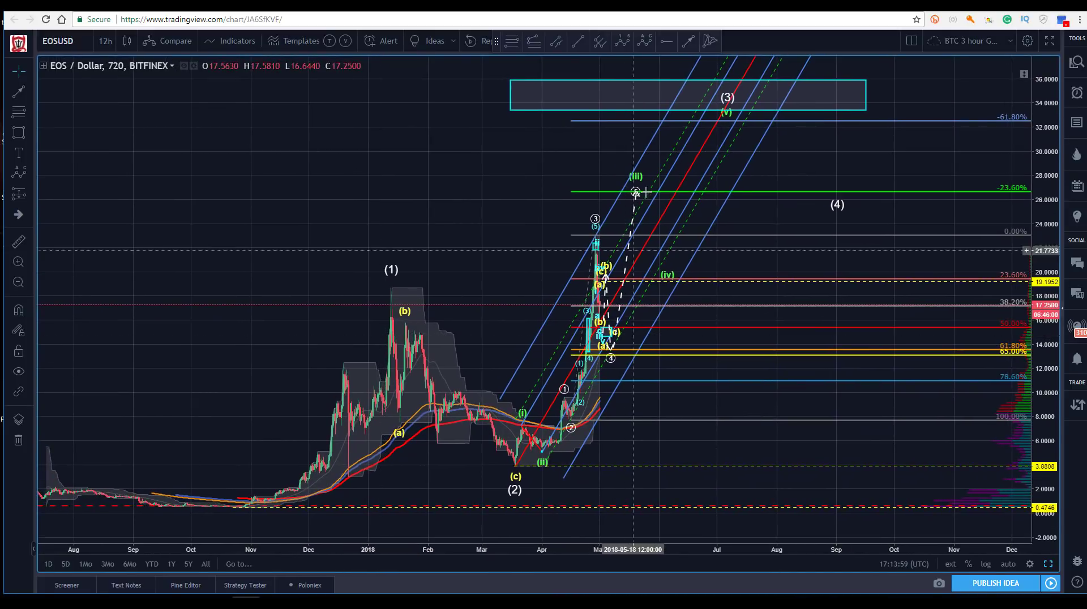
drag(636, 192, 715, 129)
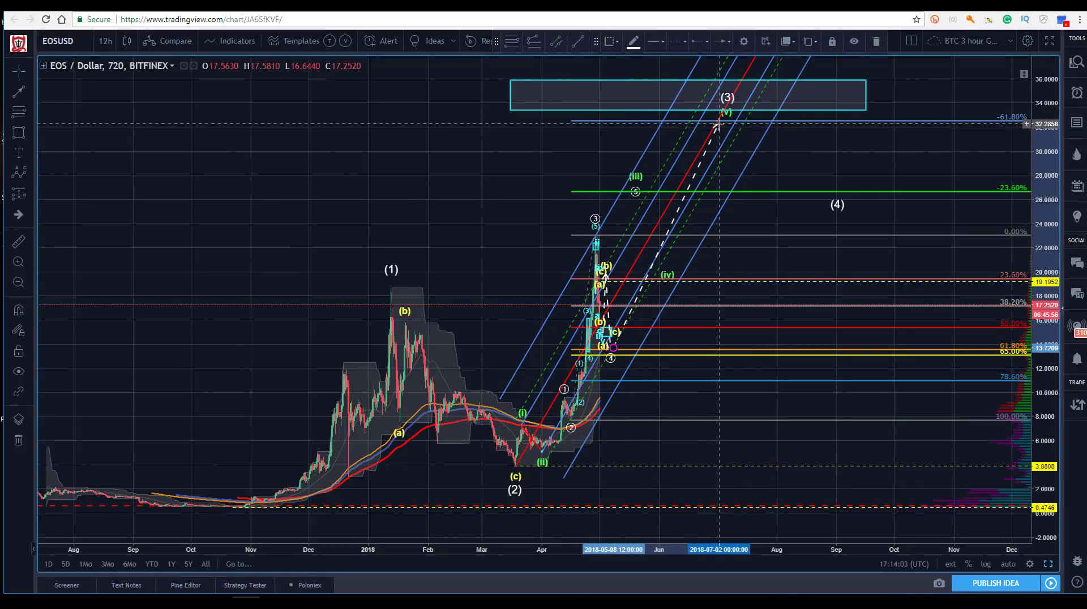
click(440, 165)
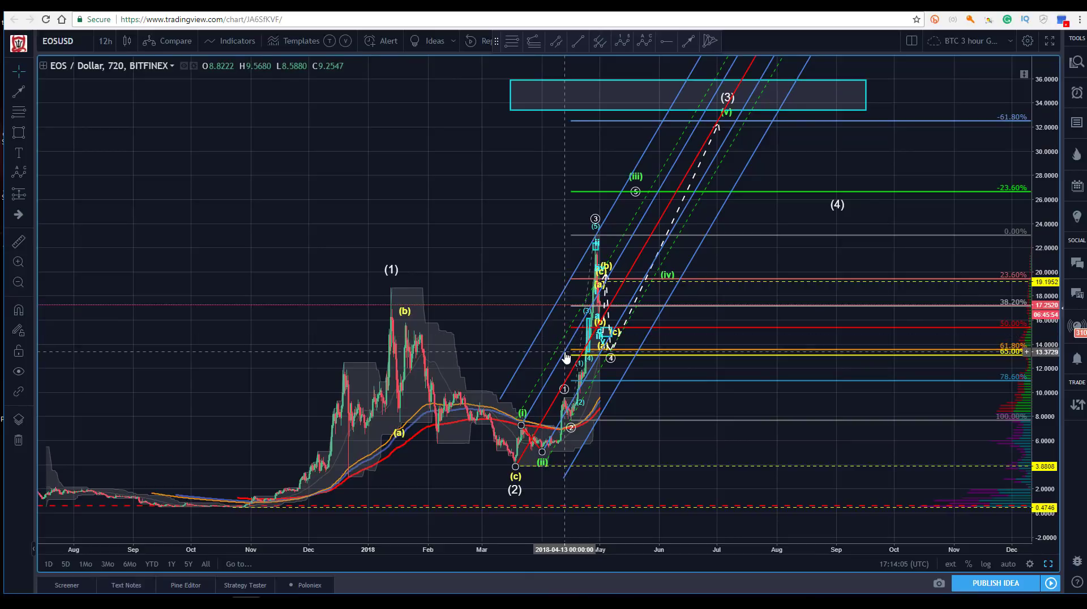
- Extend the Fibonacci retracement's lower anchor from the circled 2 to the (ii) low and on to the (2) low, and delete the retracement
click(586, 416)
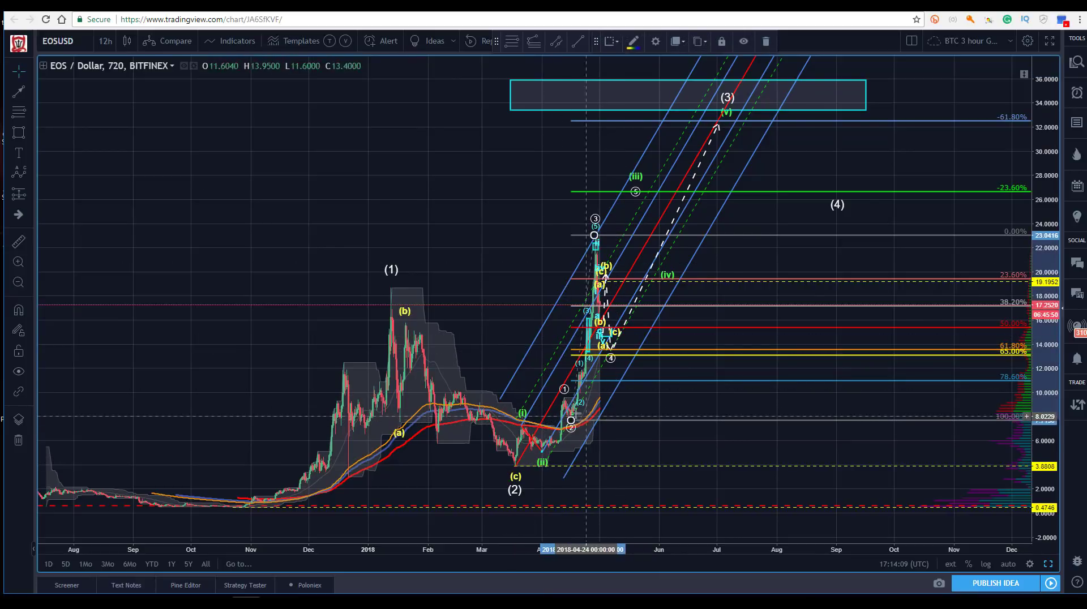
drag(571, 421, 541, 450)
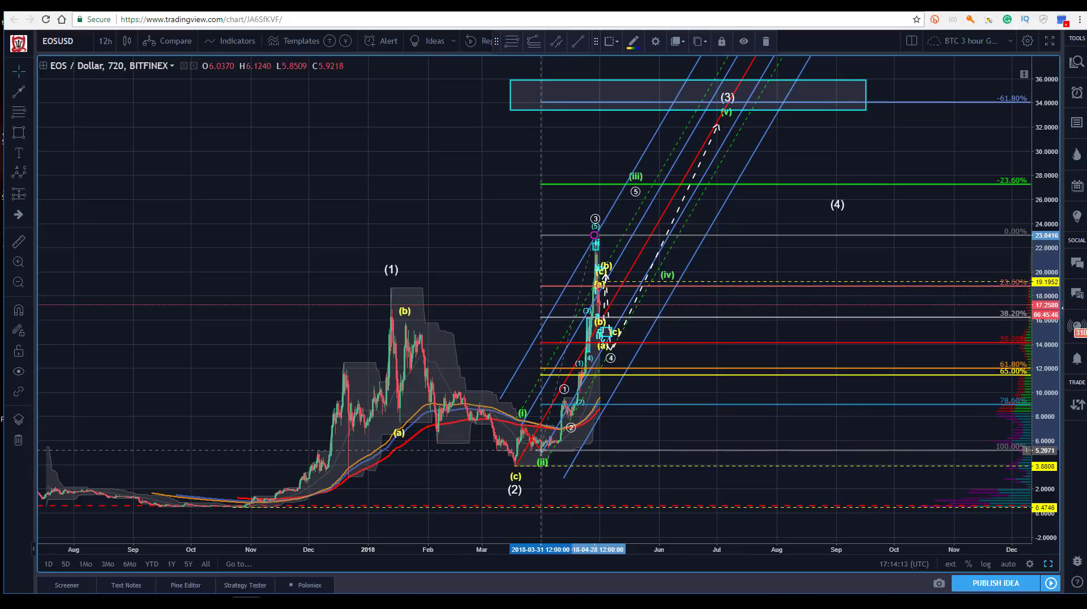
drag(542, 450, 512, 466)
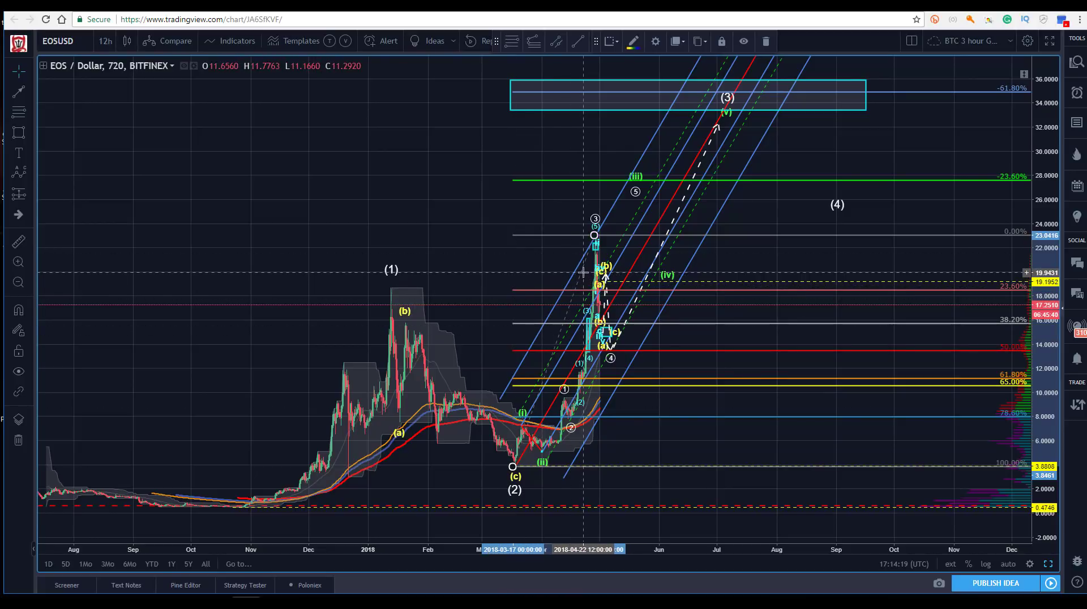
key(Delete)
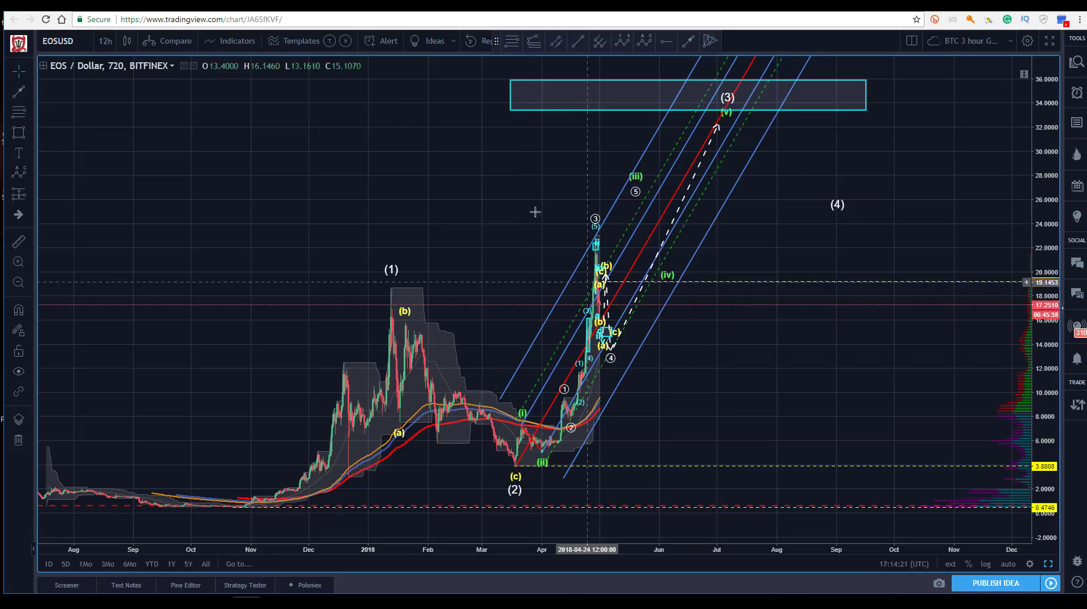
- Raise the (3) label above the green (v) in the target box, and delete the dashed arrow rising from the circled 4
click(727, 100)
click(444, 128)
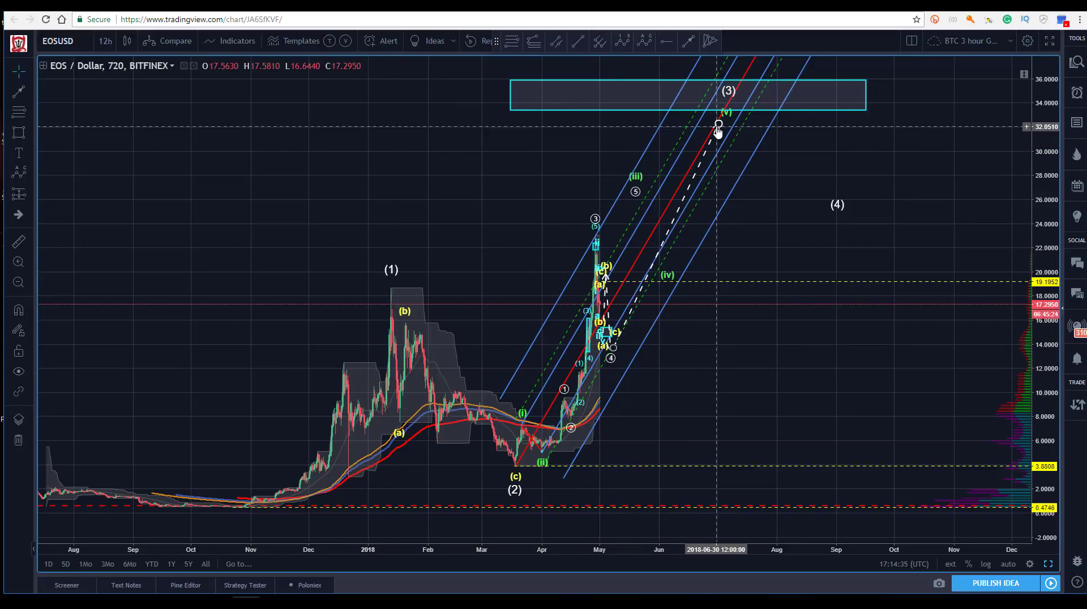
drag(718, 129, 723, 125)
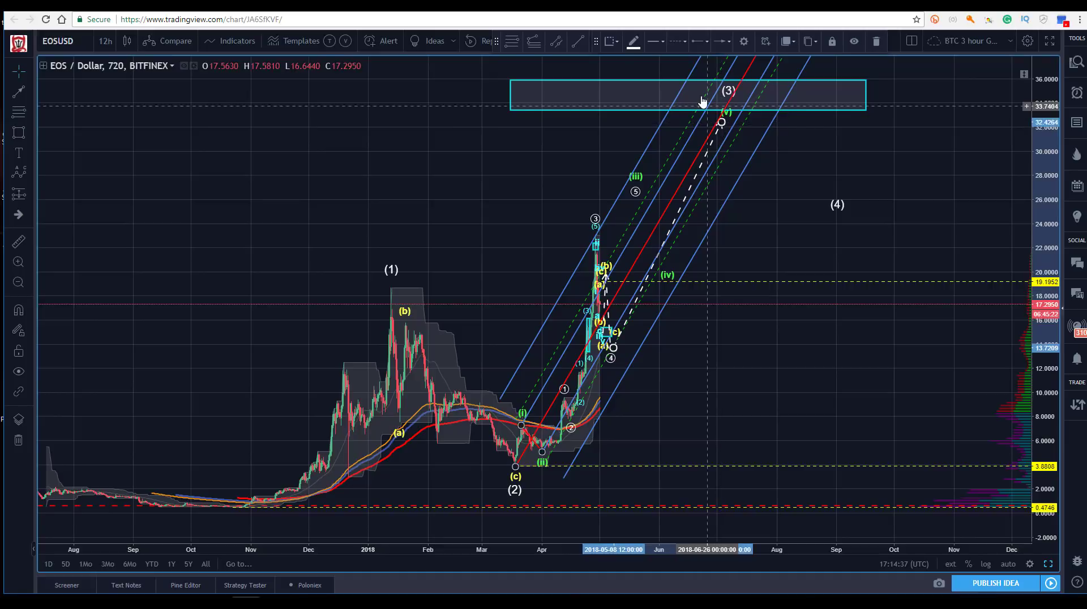
key(Delete)
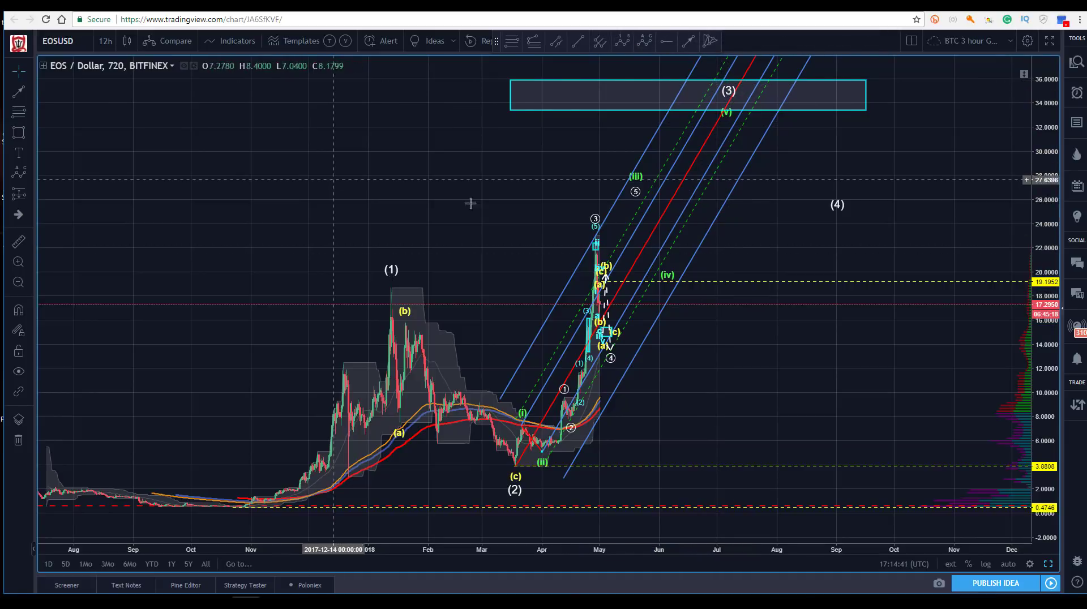
click(687, 314)
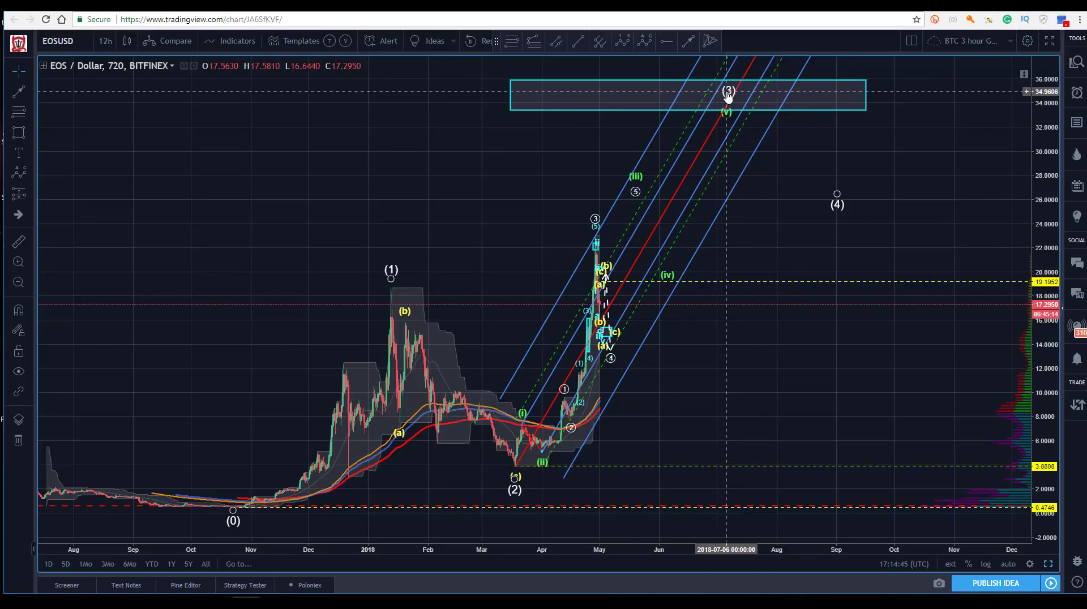
double_click(389, 143)
double_click(471, 122)
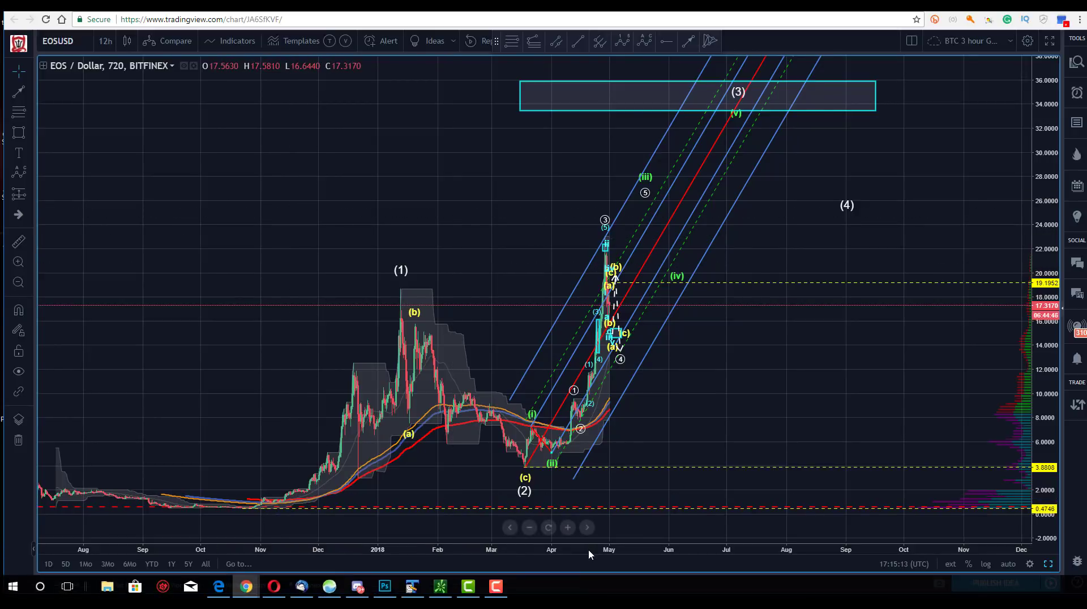
- Delete the dashed arrow between (b) and the circled 4, and redirect the remaining arrow's tip down to about 9.13 in early July
drag(589, 548, 425, 538)
drag(558, 424, 819, 393)
drag(421, 162, 345, 189)
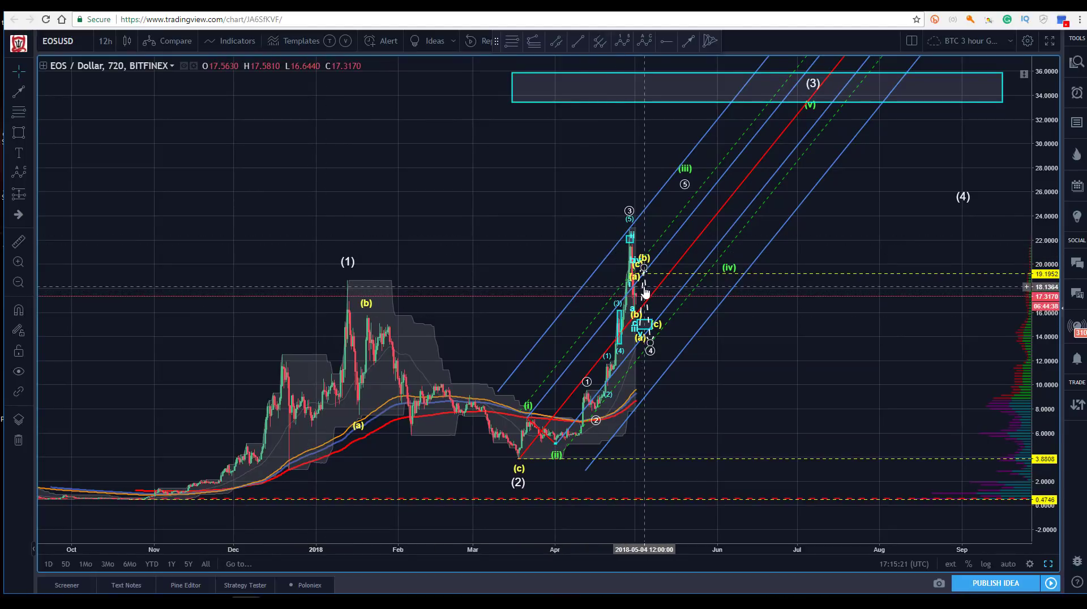
mouse_move(644, 272)
mouse_down()
mouse_move(696, 306)
mouse_move(701, 377)
mouse_move(689, 409)
mouse_move(665, 411)
mouse_up()
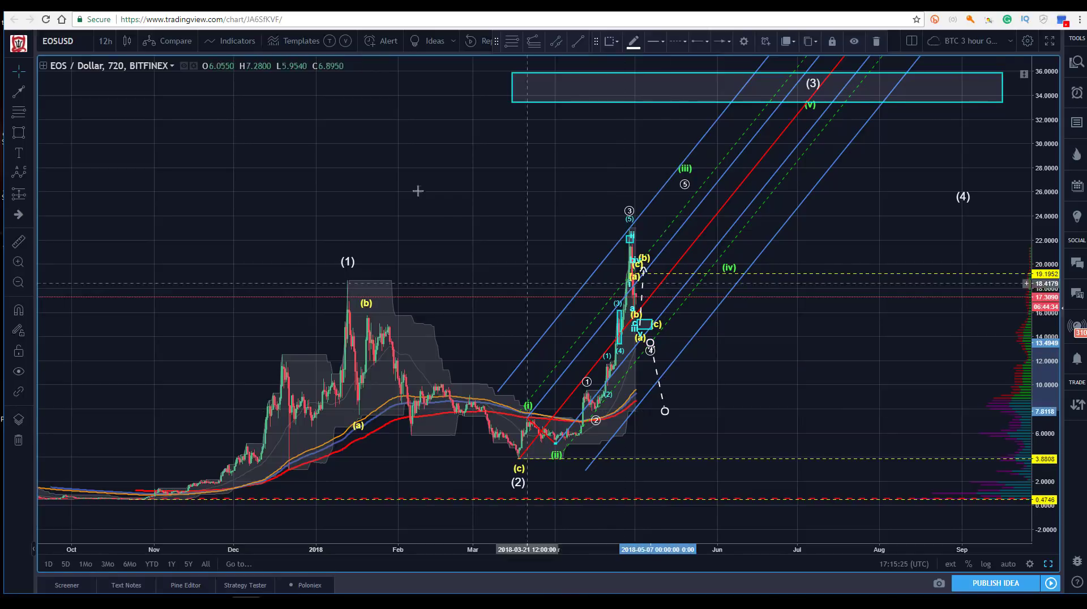
click(419, 187)
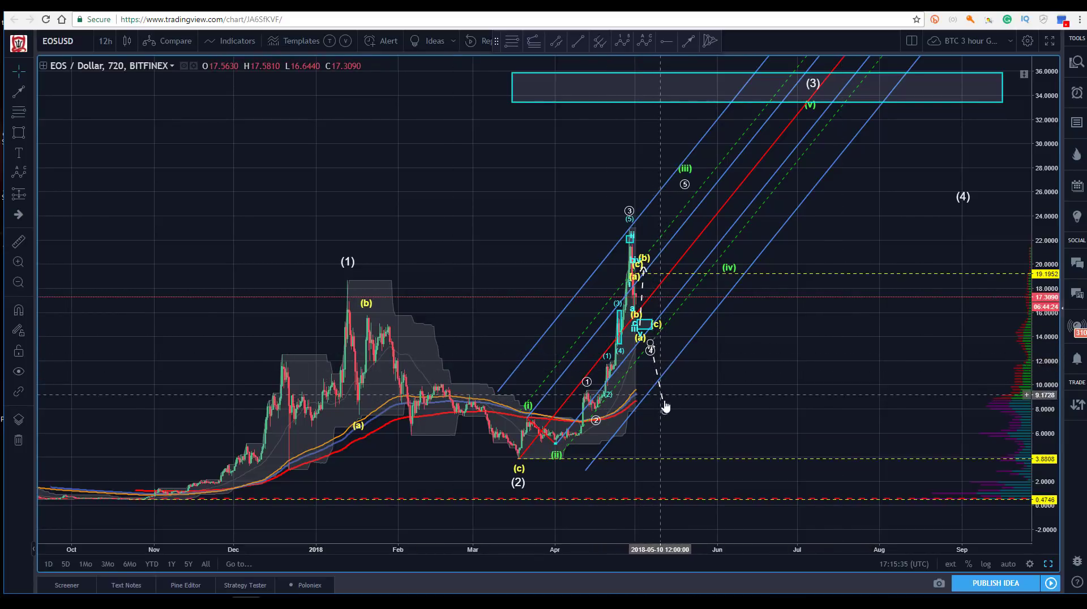
mouse_move(664, 412)
mouse_down()
mouse_move(696, 388)
mouse_move(784, 129)
mouse_move(802, 108)
mouse_move(789, 274)
mouse_move(743, 365)
mouse_up()
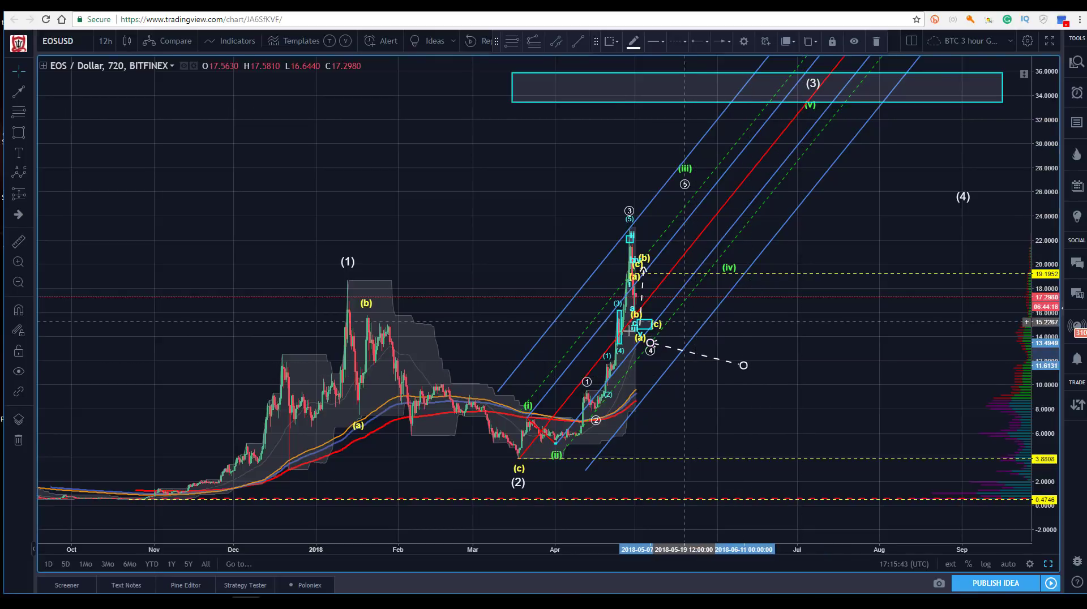
key(Delete)
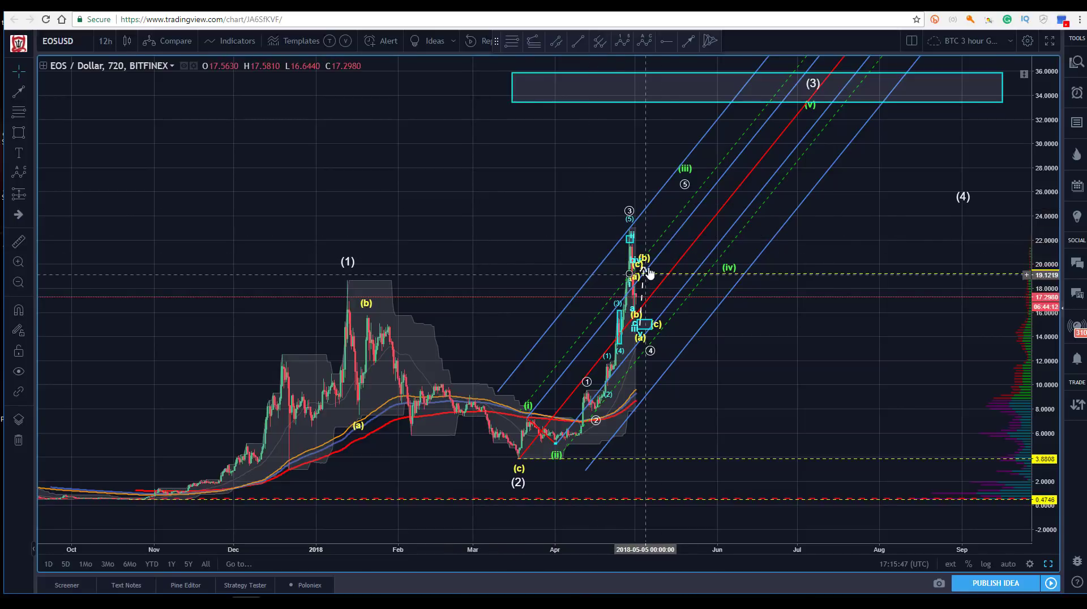
click(640, 326)
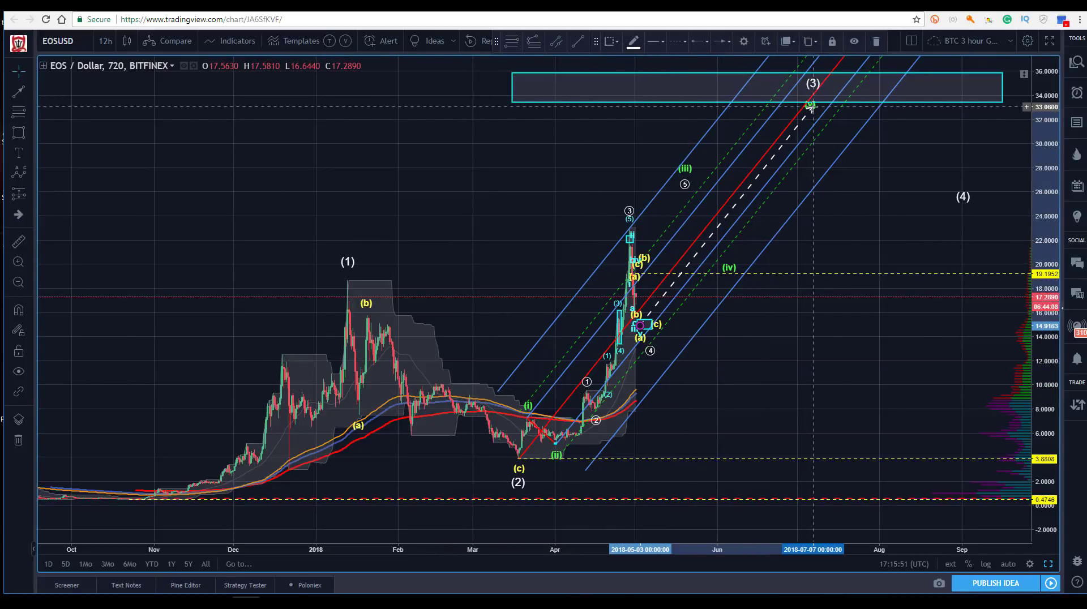
click(798, 395)
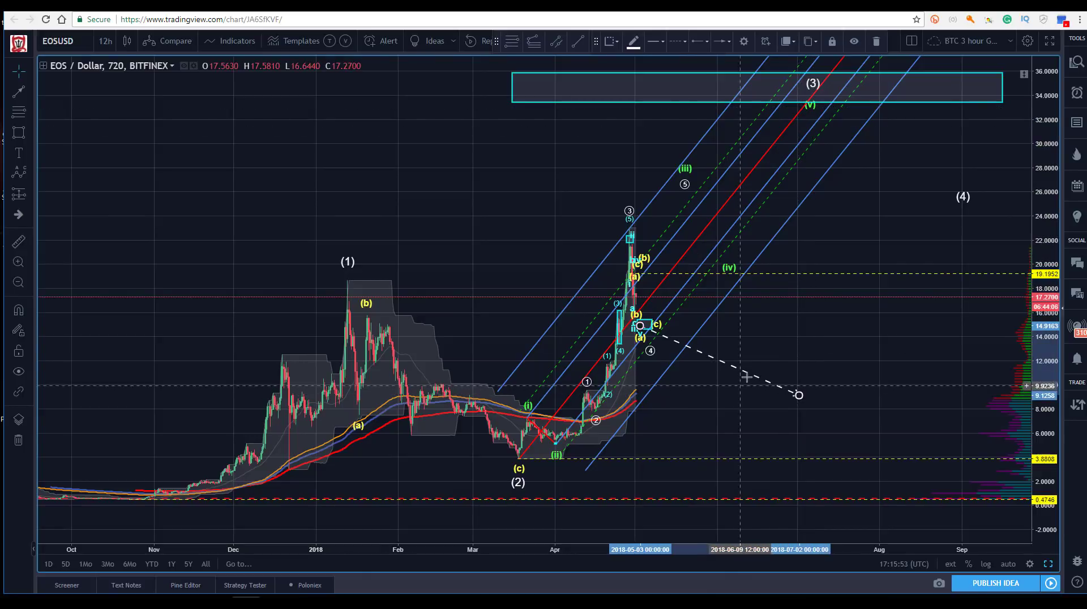
- Draw a rectangle across the wave (1) peak from about 17.34 to 18.61, spanning early January to mid-July 2018
drag(330, 145, 335, 140)
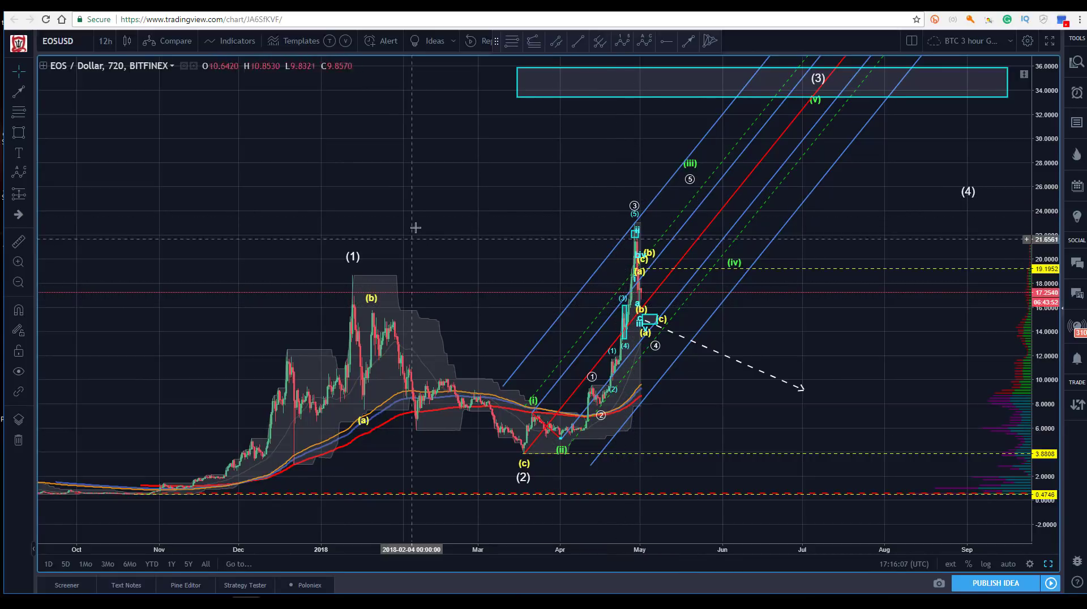
click(19, 132)
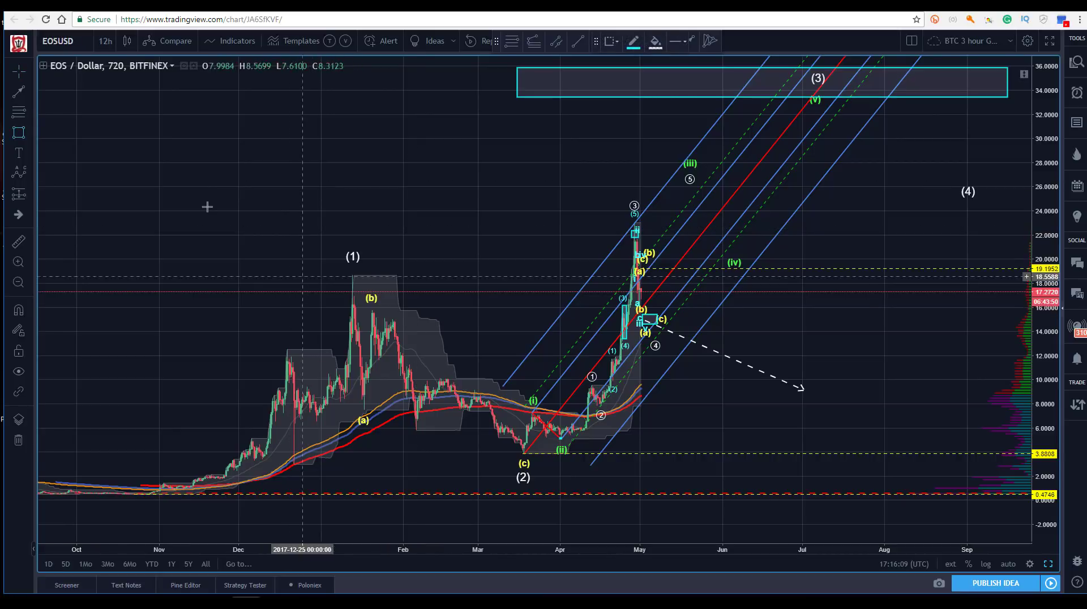
click(329, 291)
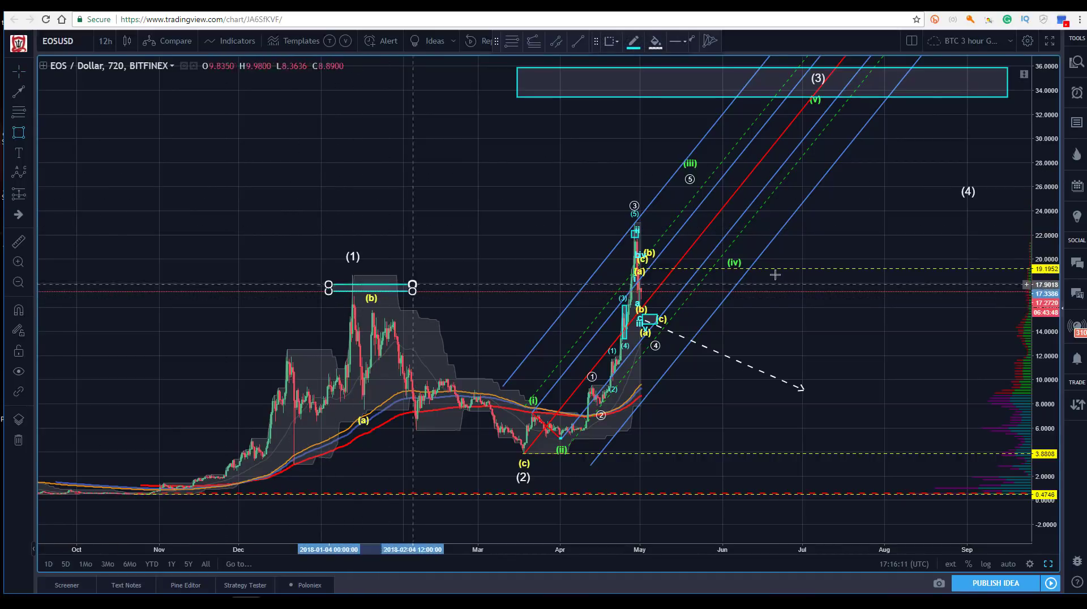
click(848, 276)
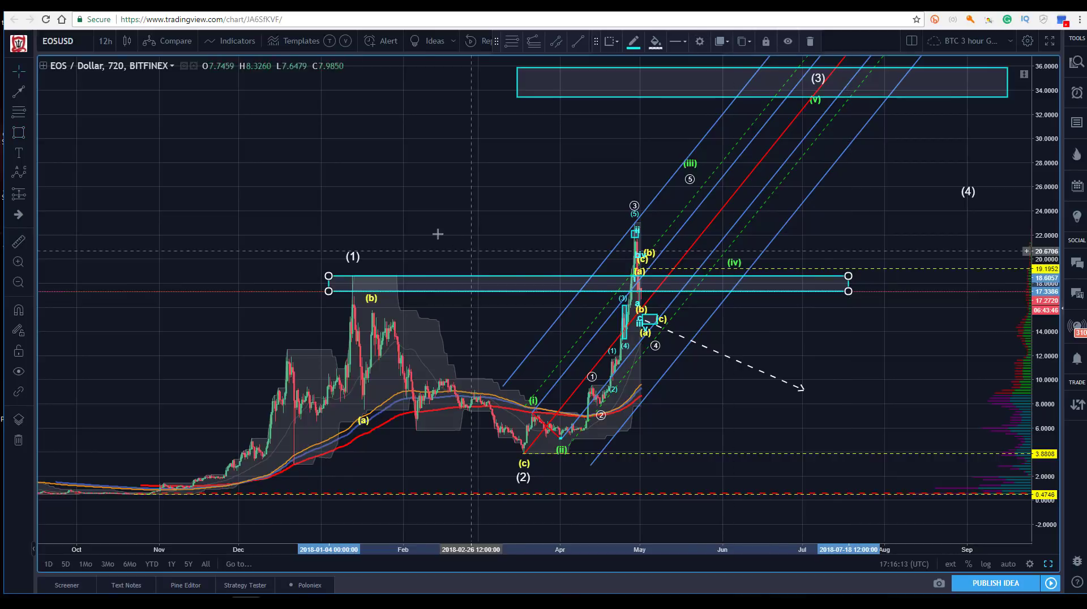
click(417, 211)
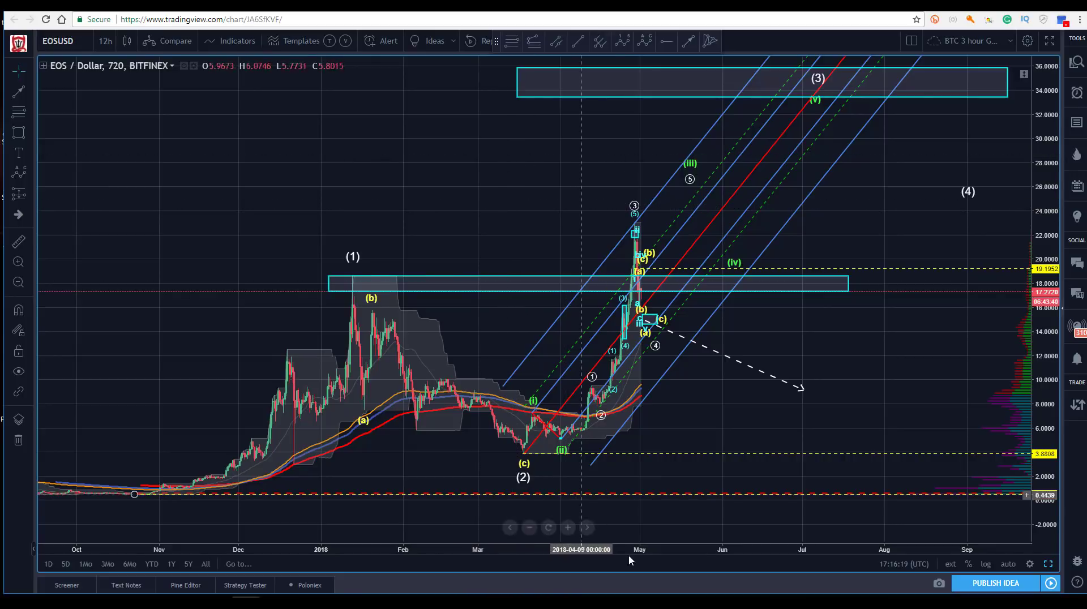
- Switch the chart to the 1-hour interval and reframe the price and time scales around the circled 3 peak and the projected correction
drag(625, 546, 497, 548)
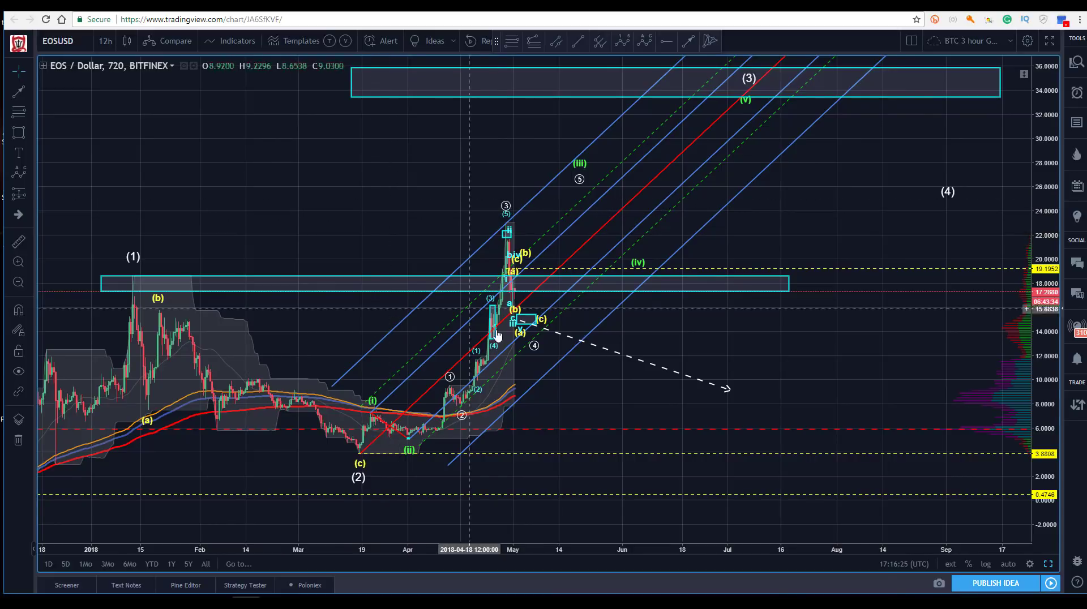
drag(190, 154, 262, 153)
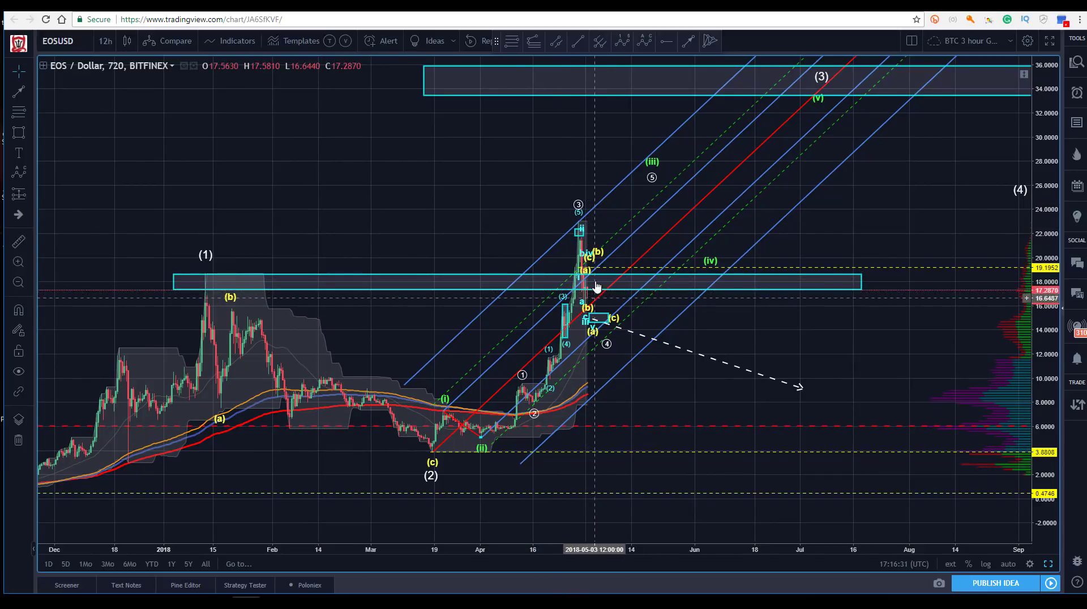
click(106, 42)
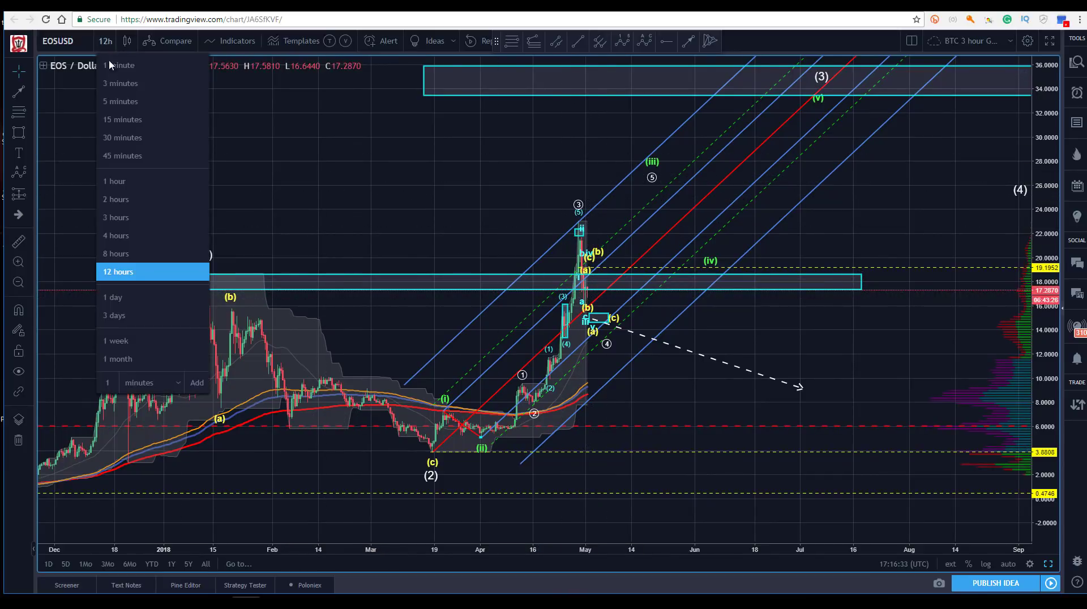
click(119, 182)
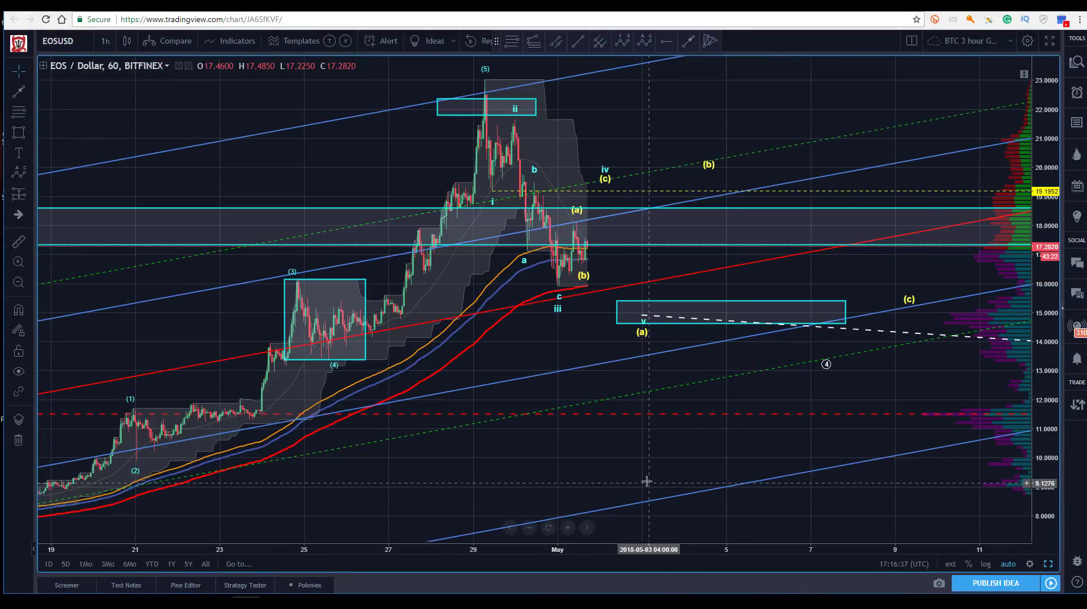
drag(635, 553, 690, 553)
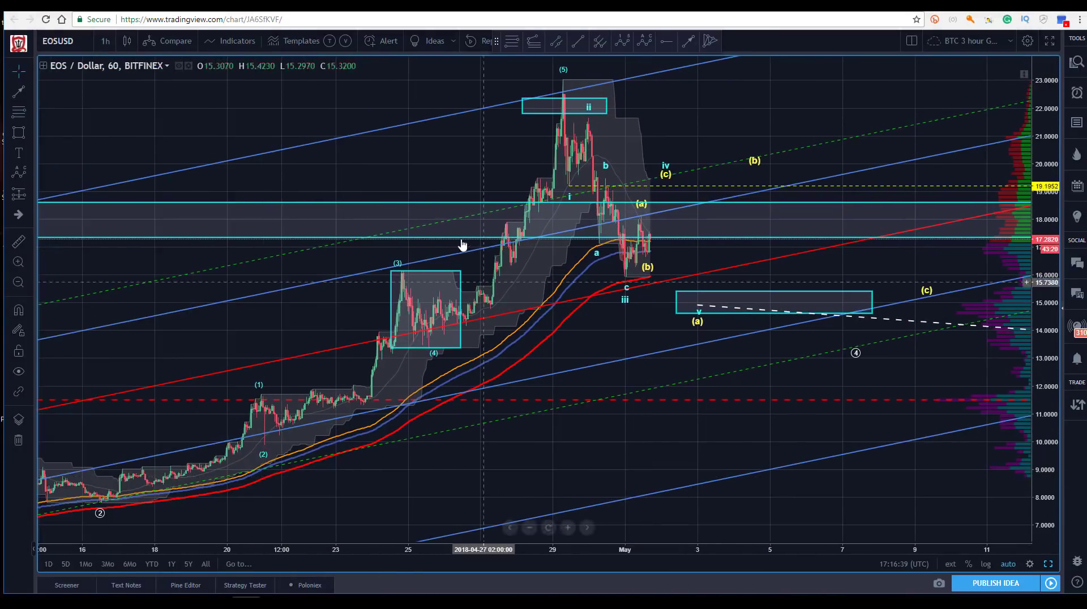
drag(332, 102, 273, 136)
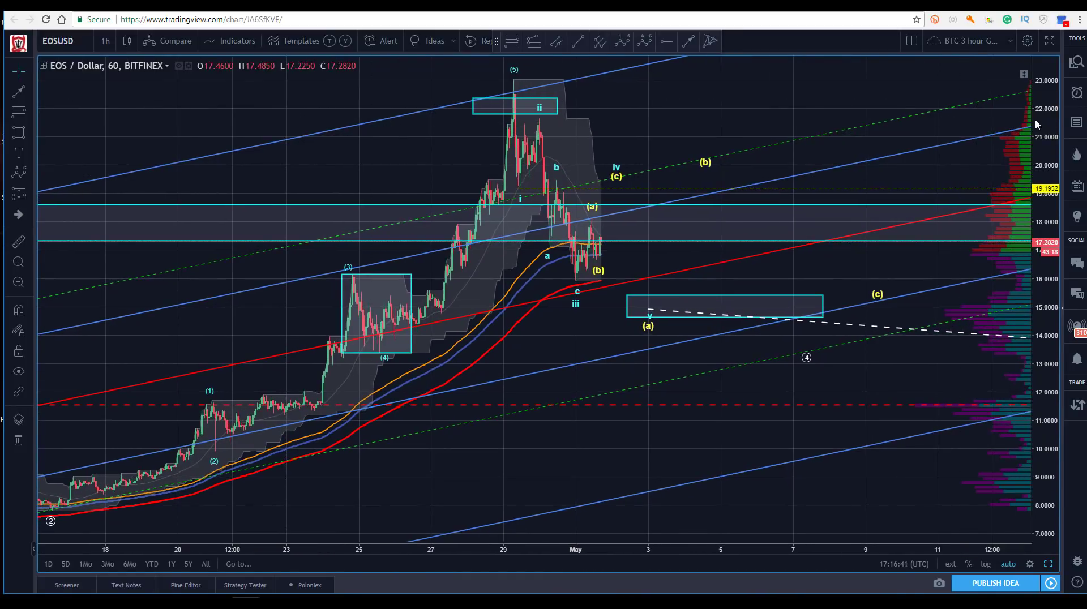
drag(1037, 117, 1043, 154)
drag(332, 112, 318, 151)
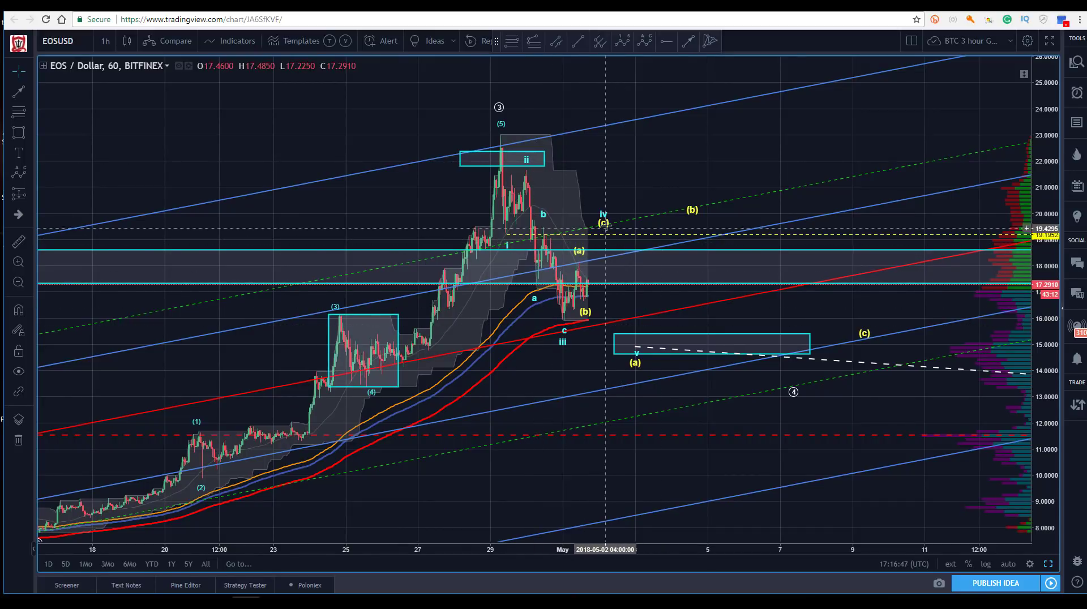
- Shift the cyan iv and yellow (c) labels slightly later, spreading them a little further apart vertically
drag(605, 230, 606, 217)
click(608, 208)
click(318, 132)
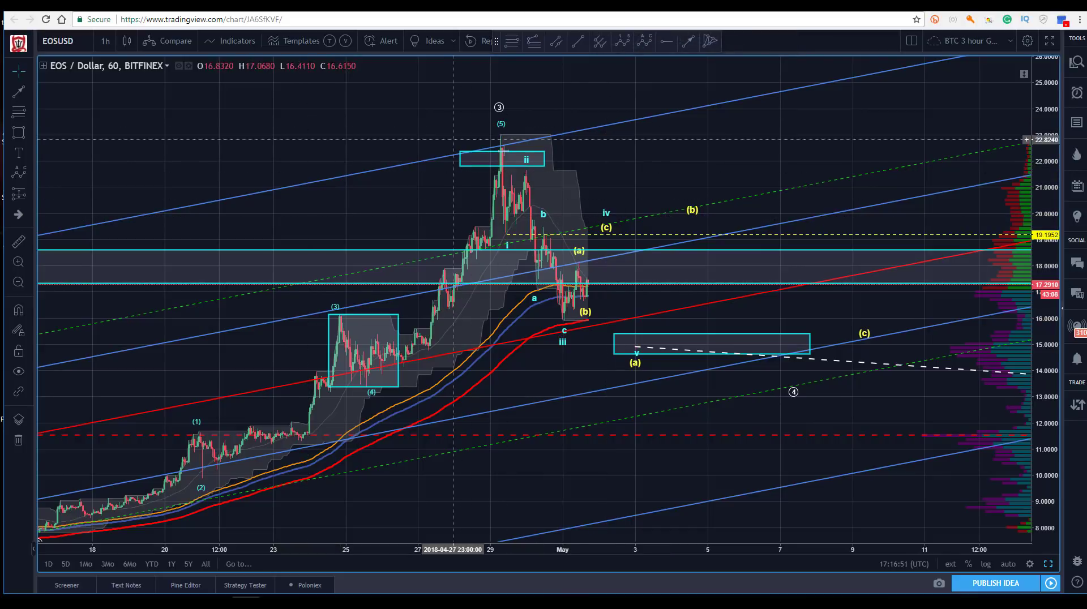
- Delete the rectangle around waves (3) and (4) and the small rectangle beside the cyan ii
click(355, 315)
key(Delete)
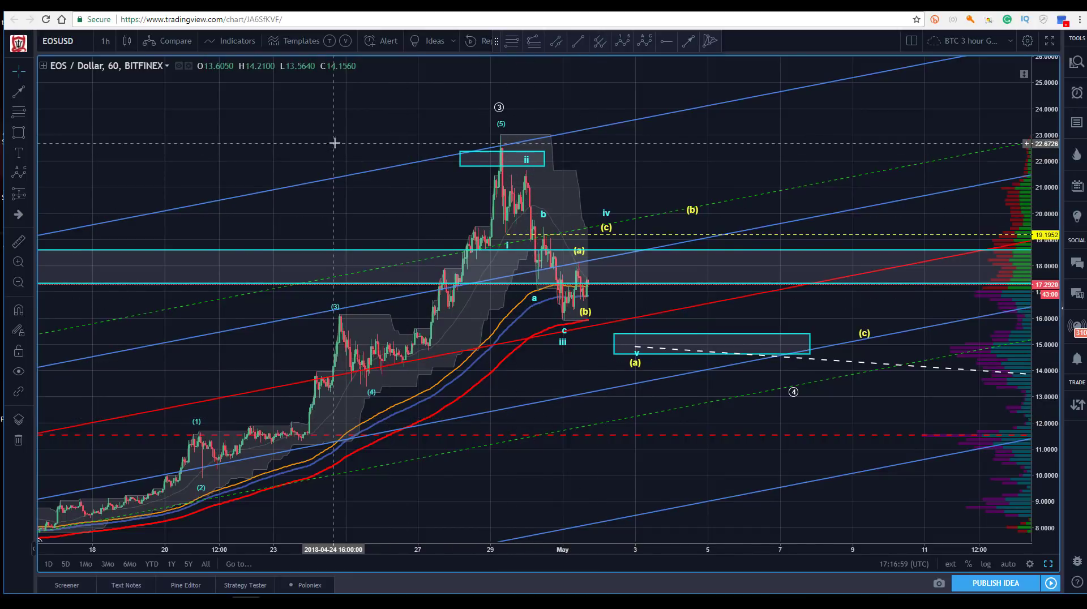
drag(325, 143, 358, 123)
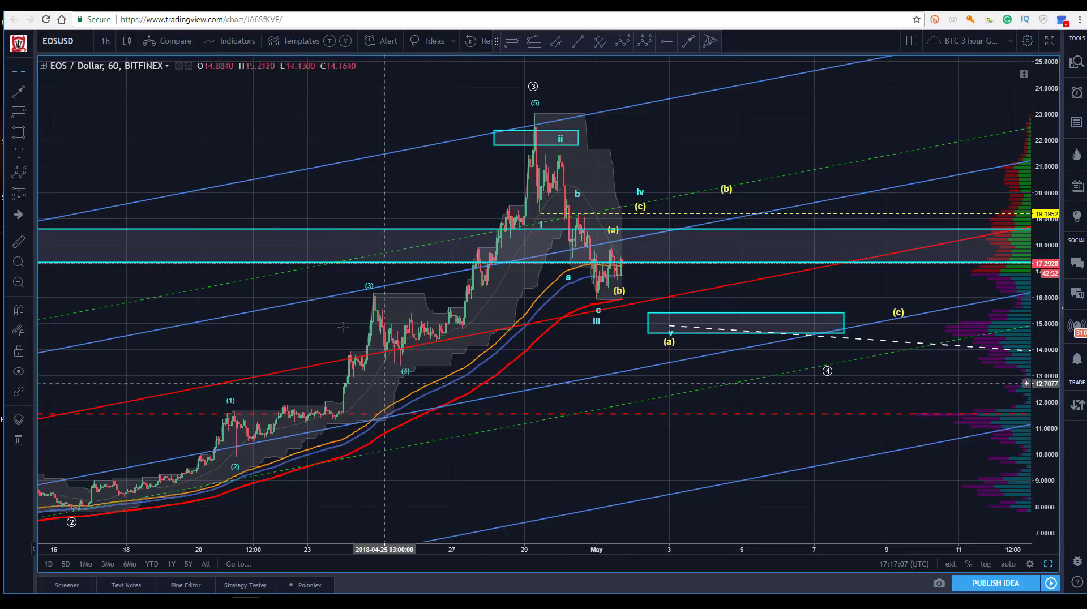
click(372, 287)
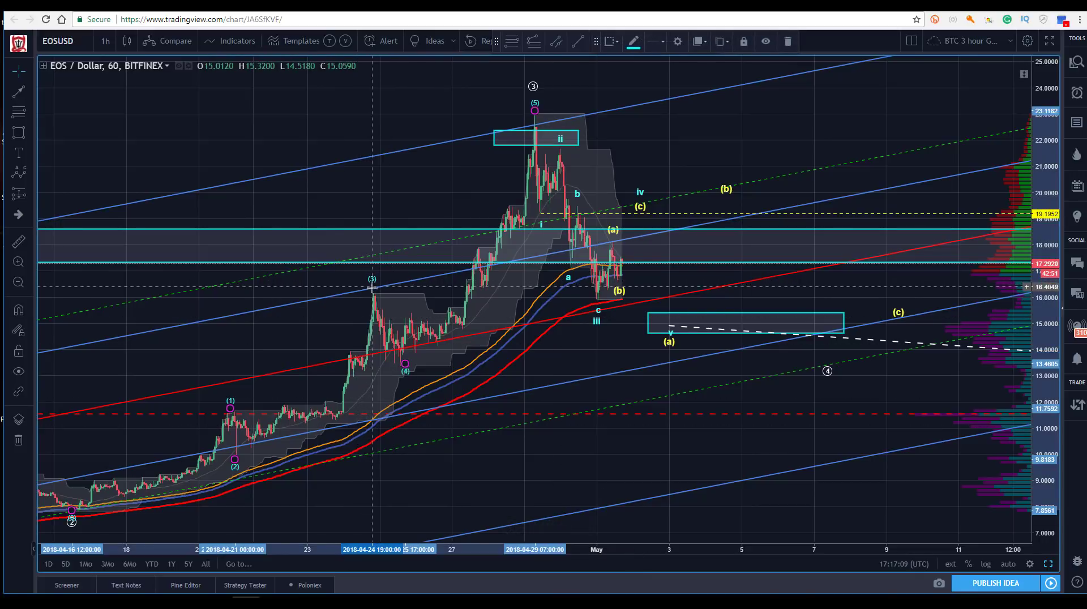
click(372, 206)
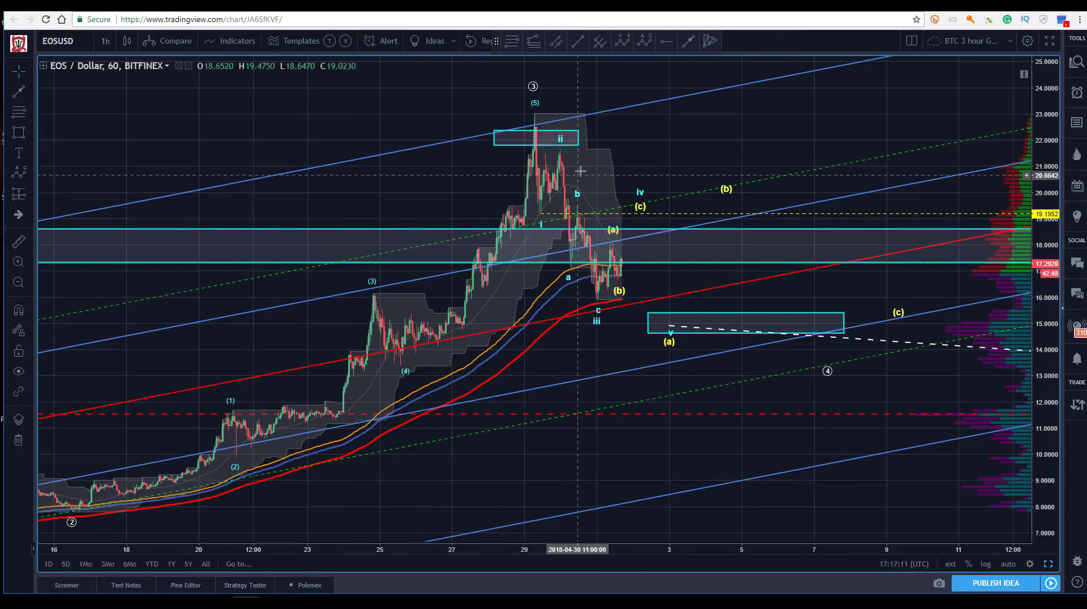
click(499, 136)
key(Delete)
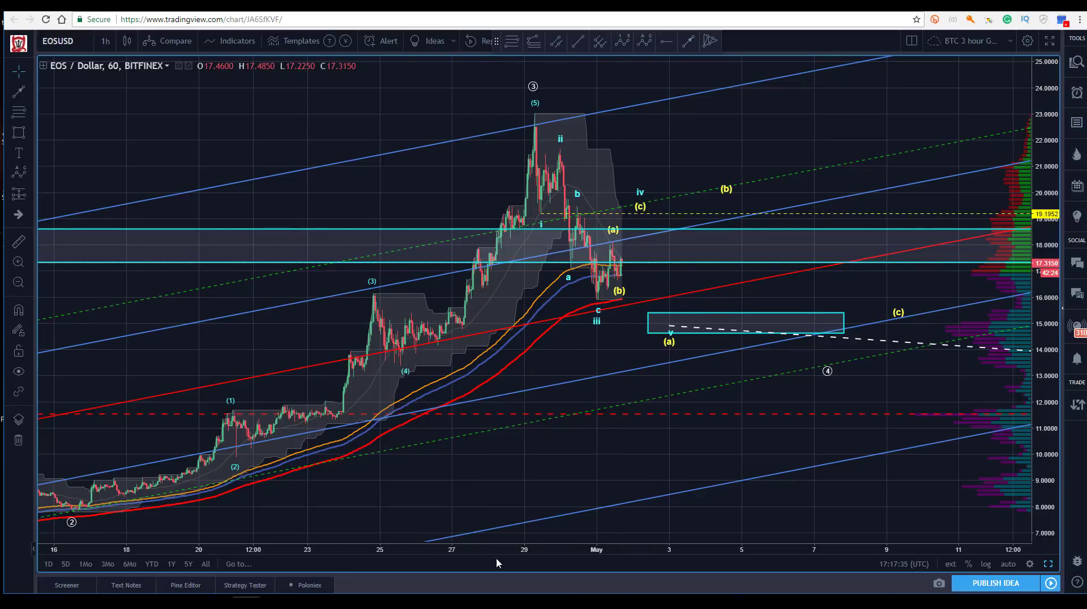
- Move the yellow (c) and cyan iv labels slightly later and lower, near the 19.1952 line
scroll(481, 252, down, 1)
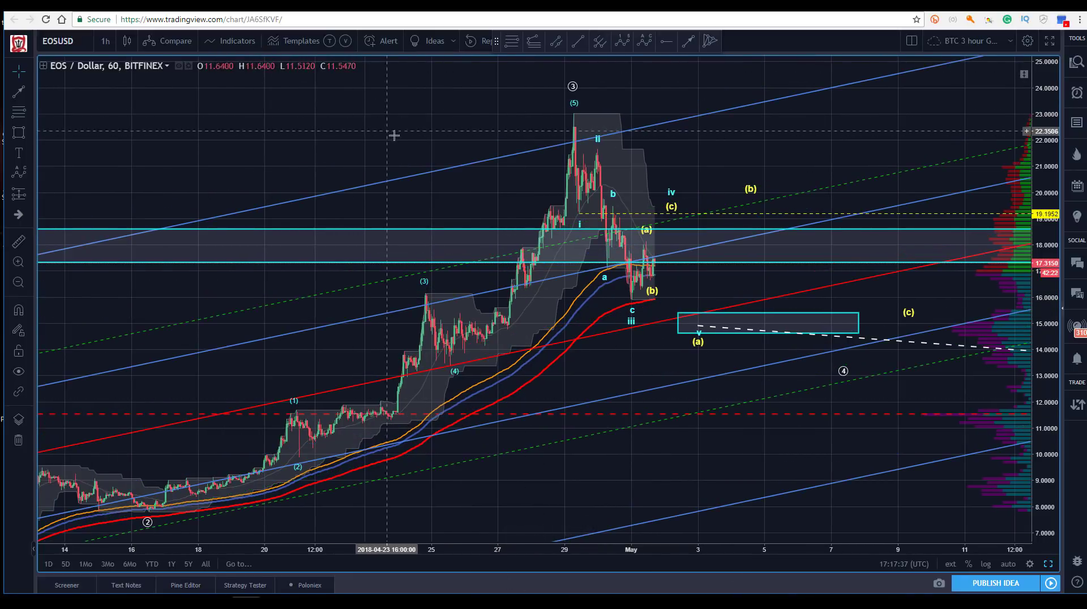
drag(394, 130, 324, 94)
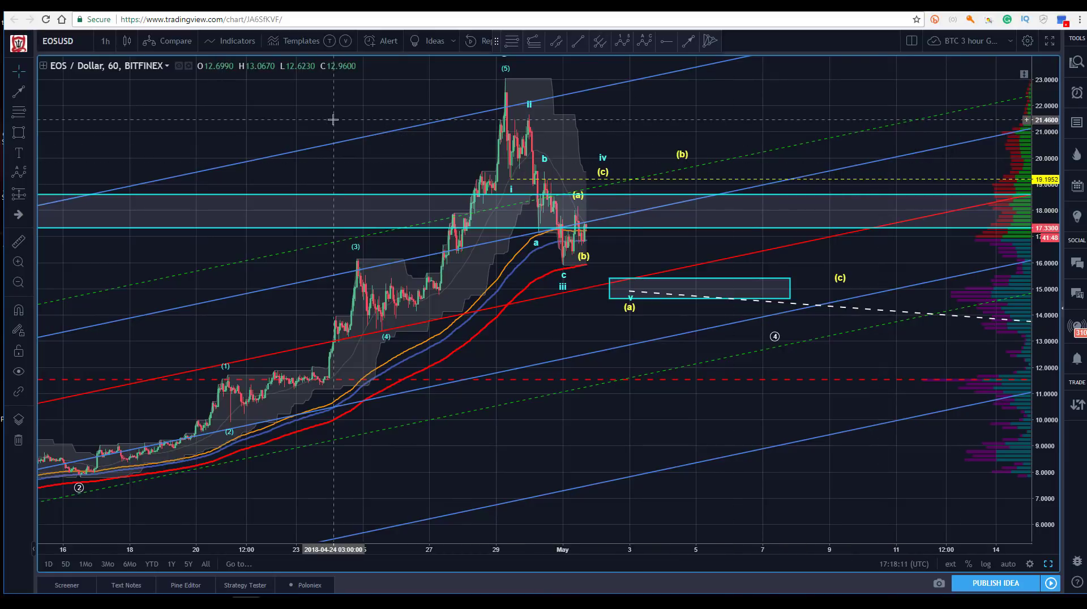
drag(305, 106, 314, 132)
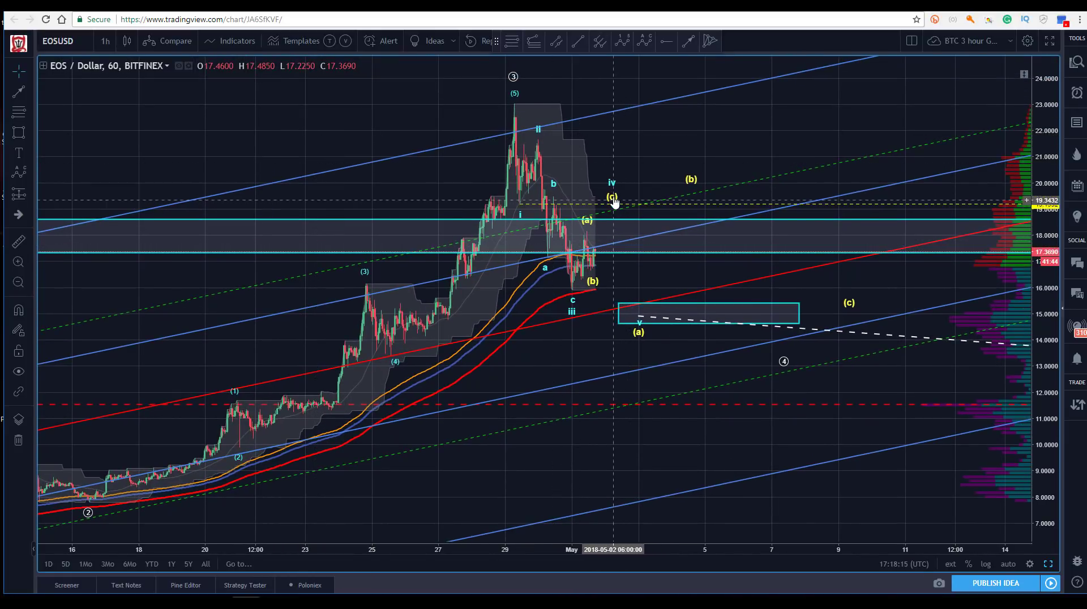
drag(616, 205, 616, 198)
click(628, 170)
click(572, 295)
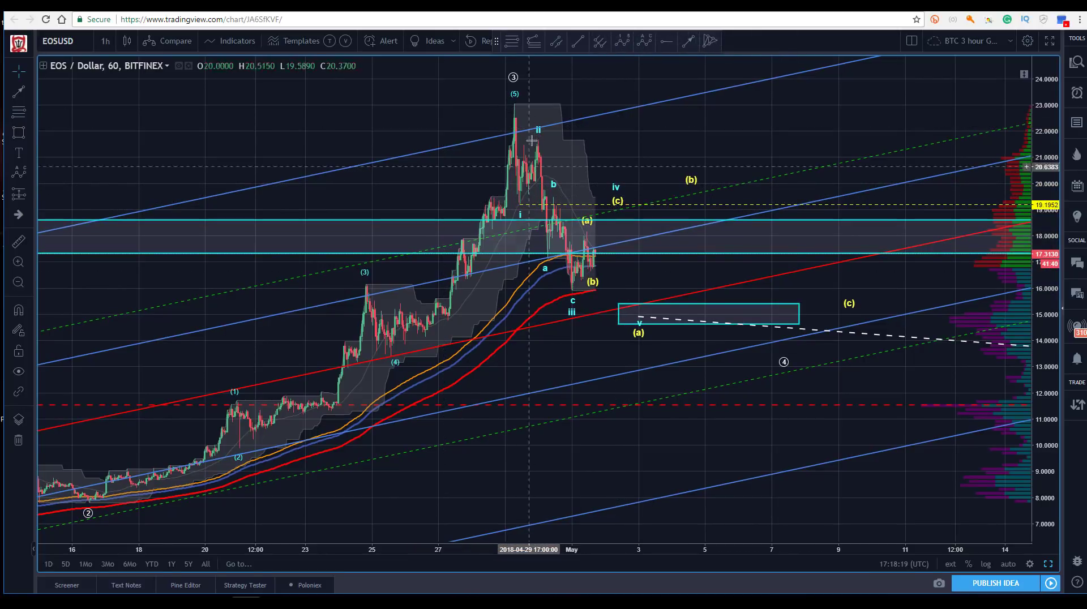
click(572, 305)
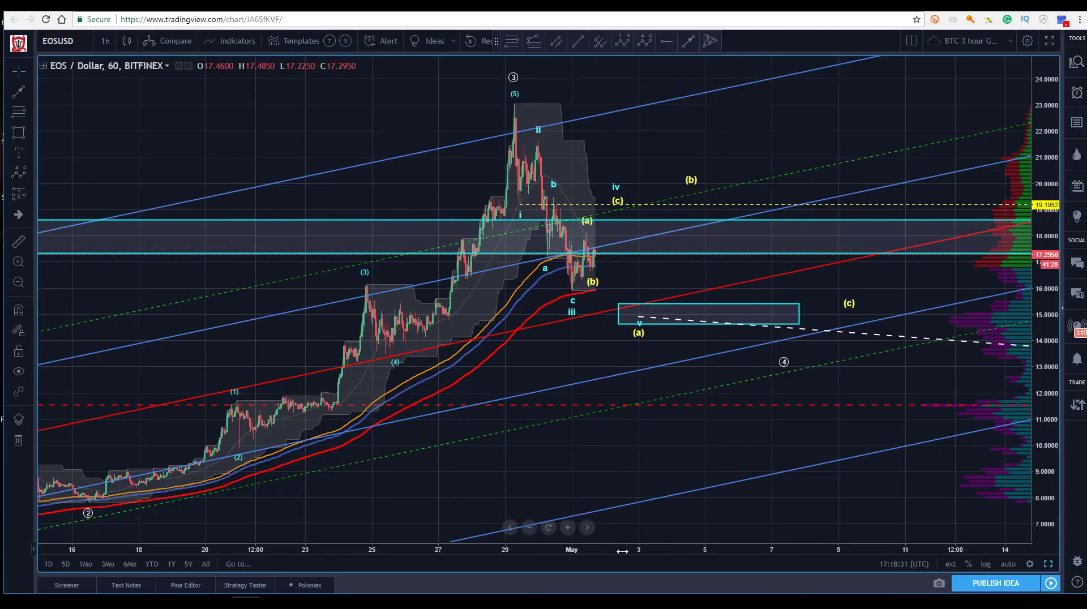
drag(623, 551, 657, 555)
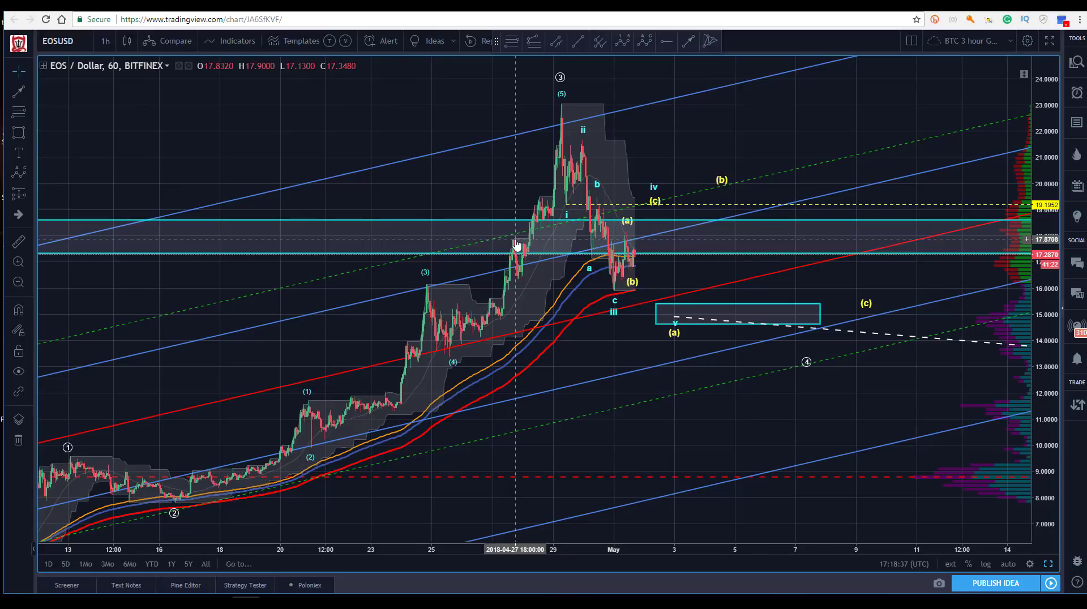
drag(402, 128, 387, 131)
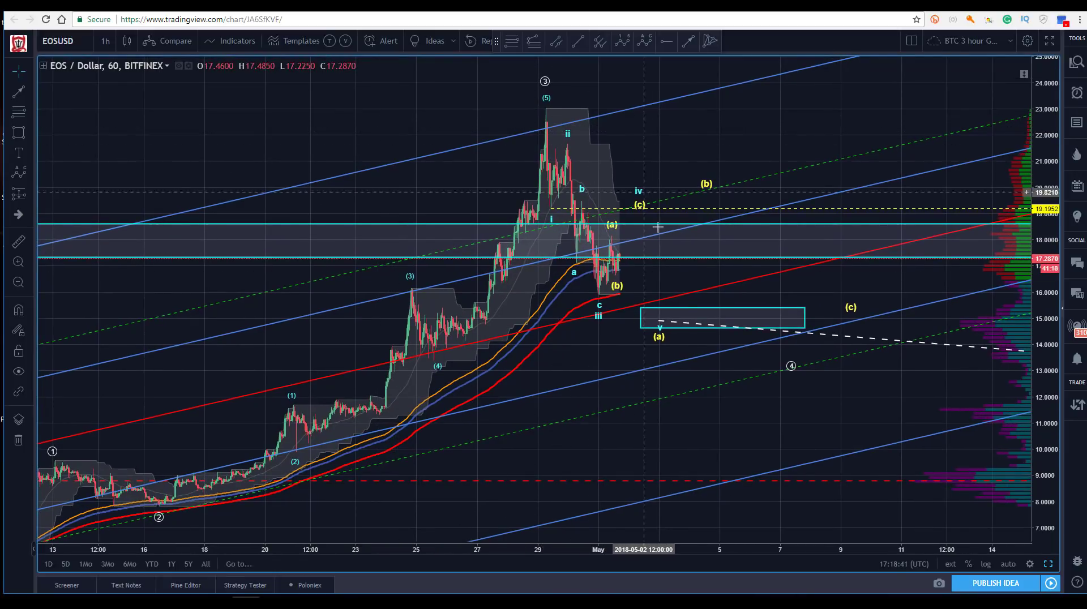
drag(414, 170, 366, 161)
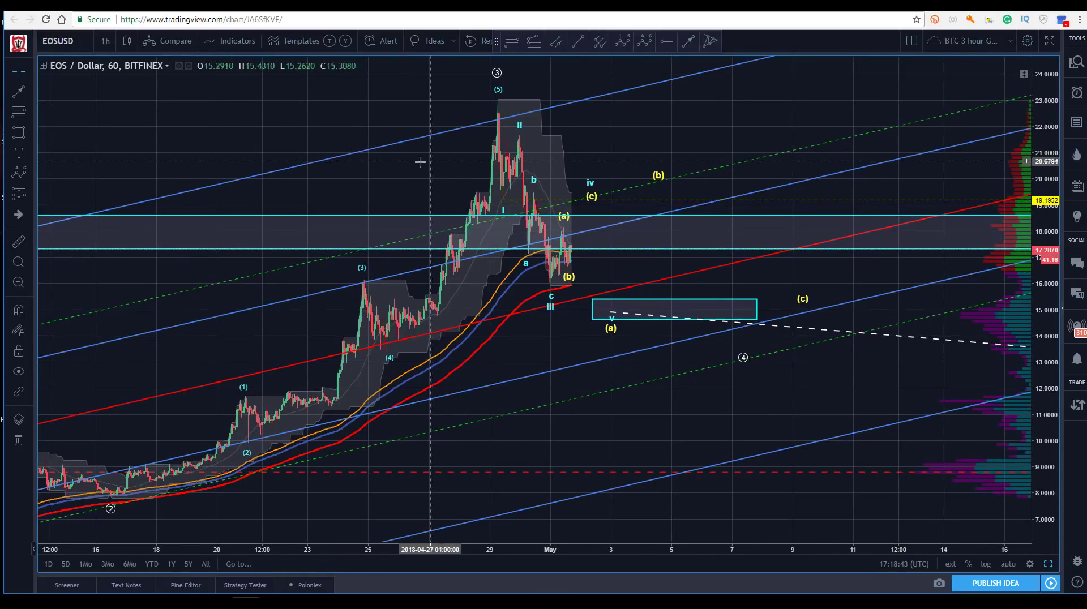